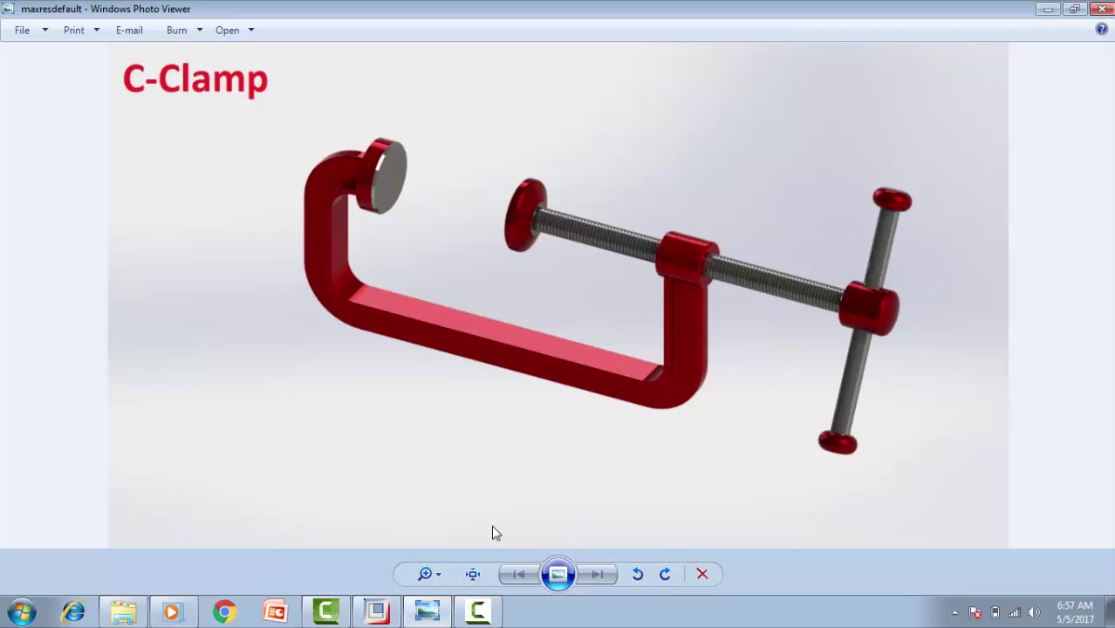
Step: Switch to Pro/ENGINEER and set up a new Design assembly file without the default template
left_click(431, 610)
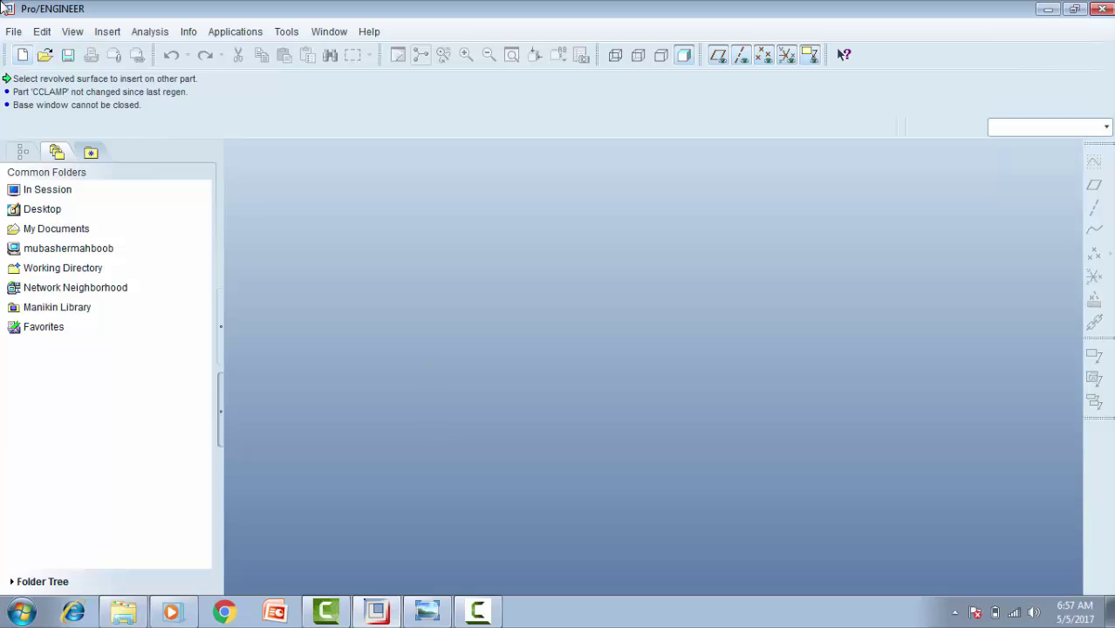
left_click(23, 57)
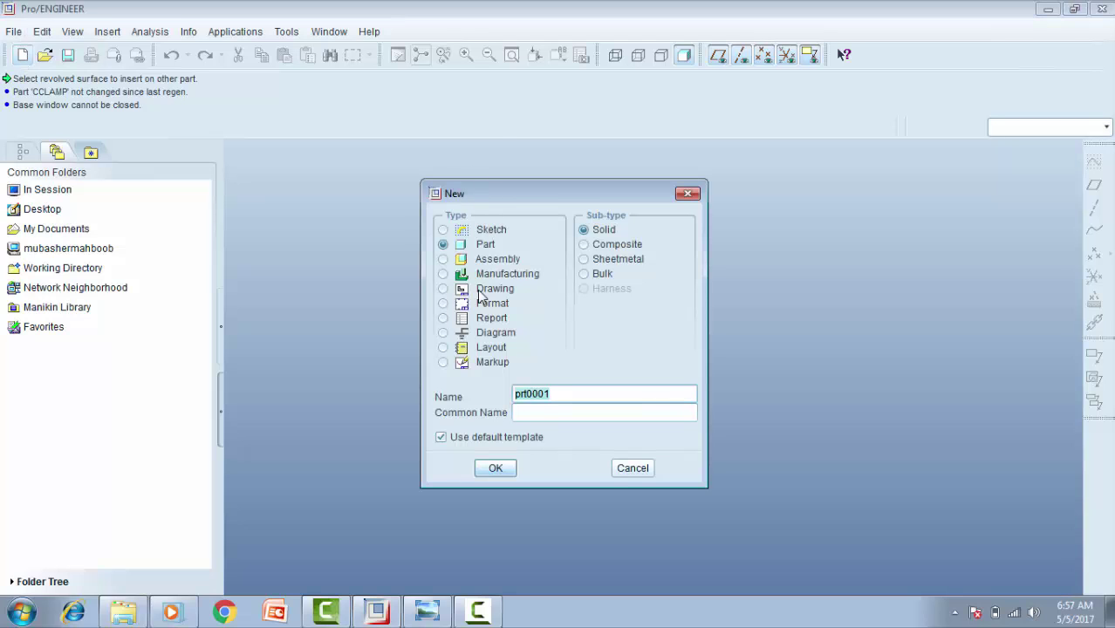
left_click(449, 260)
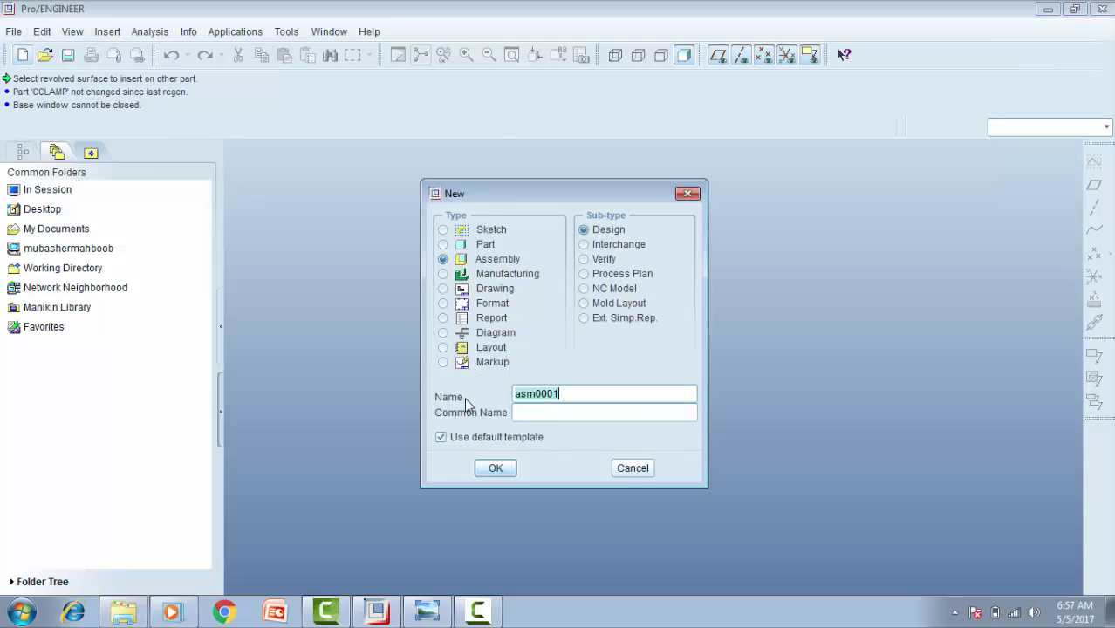
left_click(440, 437)
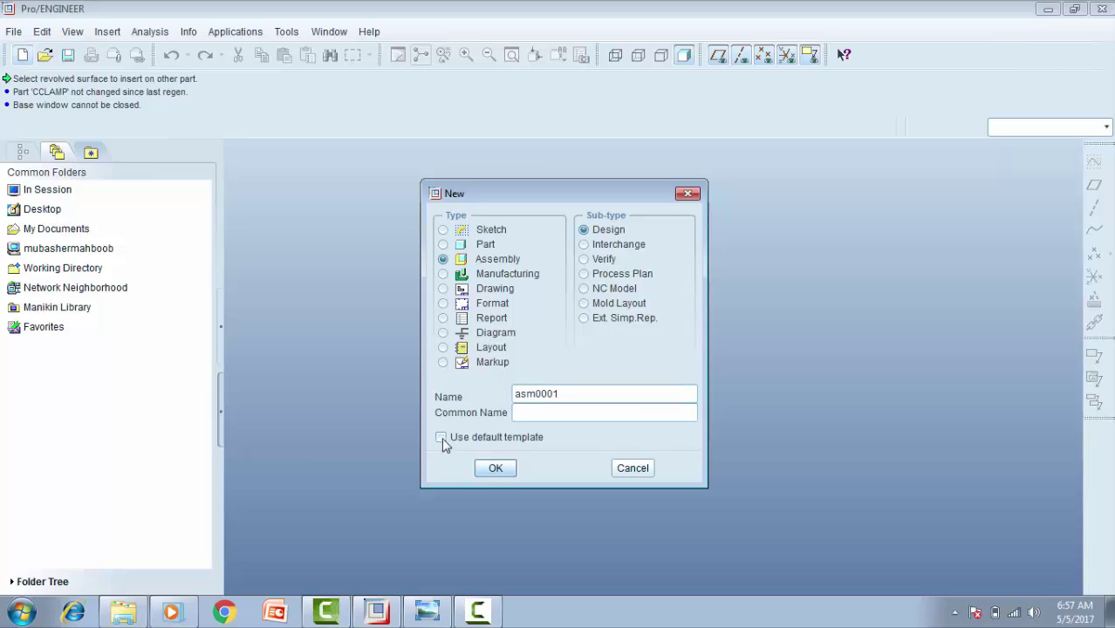
Step: Try to create the assembly under the name cclamp
double_click(566, 393)
left_click(566, 393)
double_click(567, 393)
type("b")
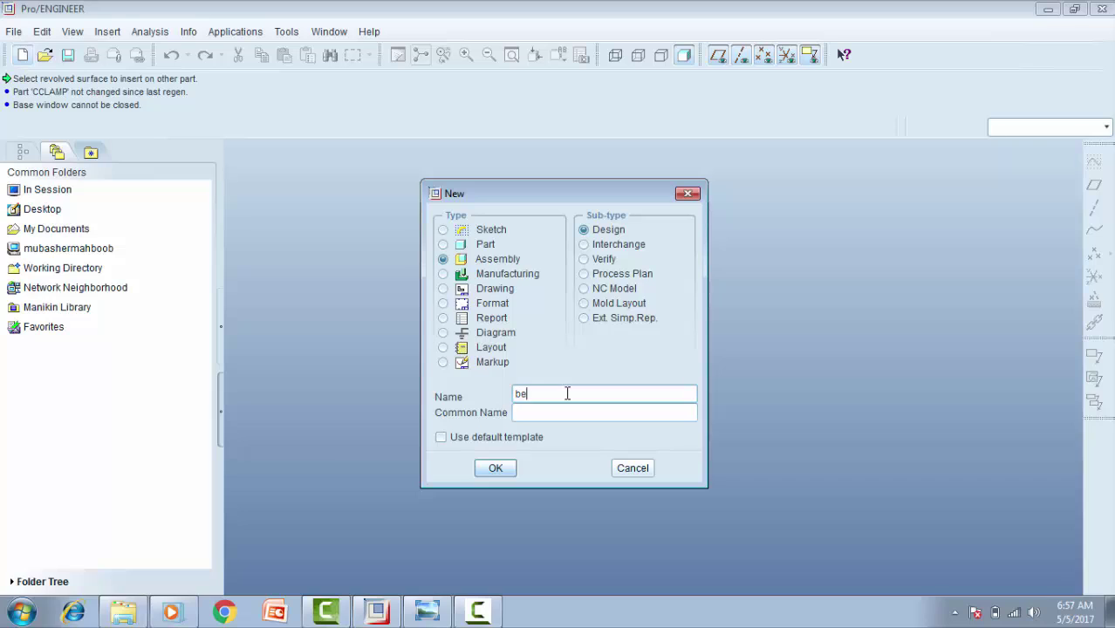
type("ea")
key("BackSpace")
key("BackSpace")
key("BackSpace")
type("c")
left_click(496, 468)
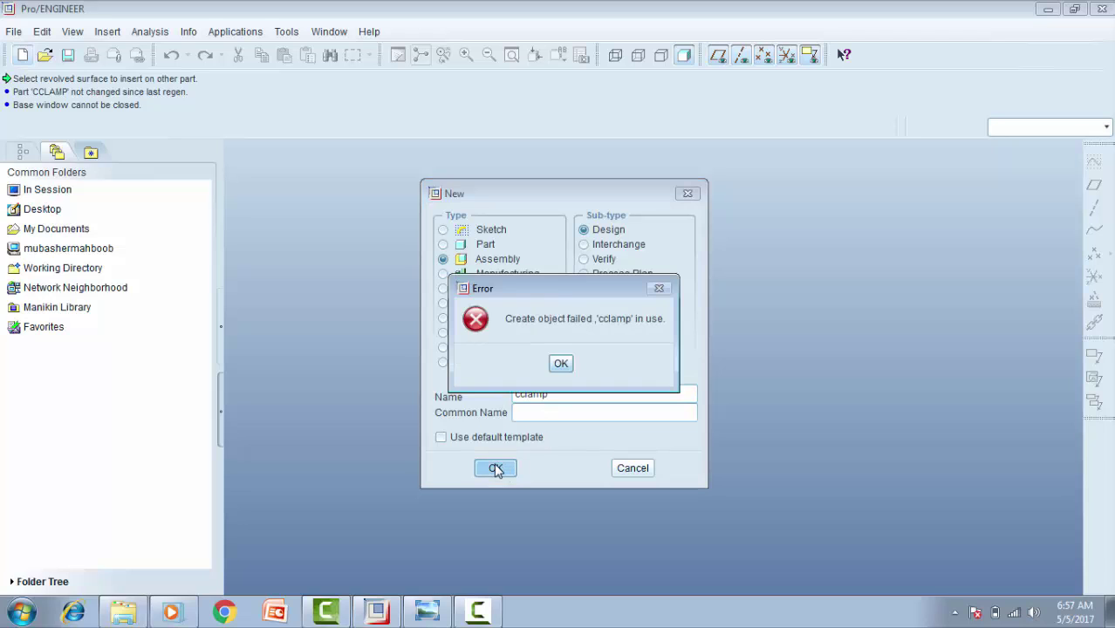
left_click(562, 363)
Step: Name the assembly clampp and create it from the mmns_asm_design template
left_click_drag(552, 394, 415, 391)
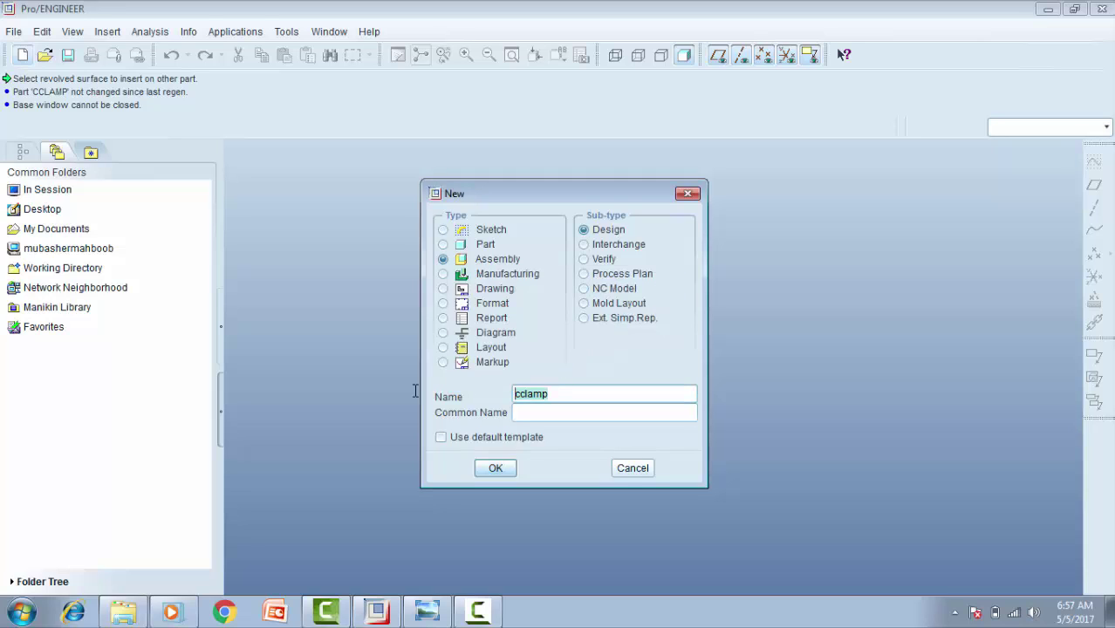
type("C")
key("Return")
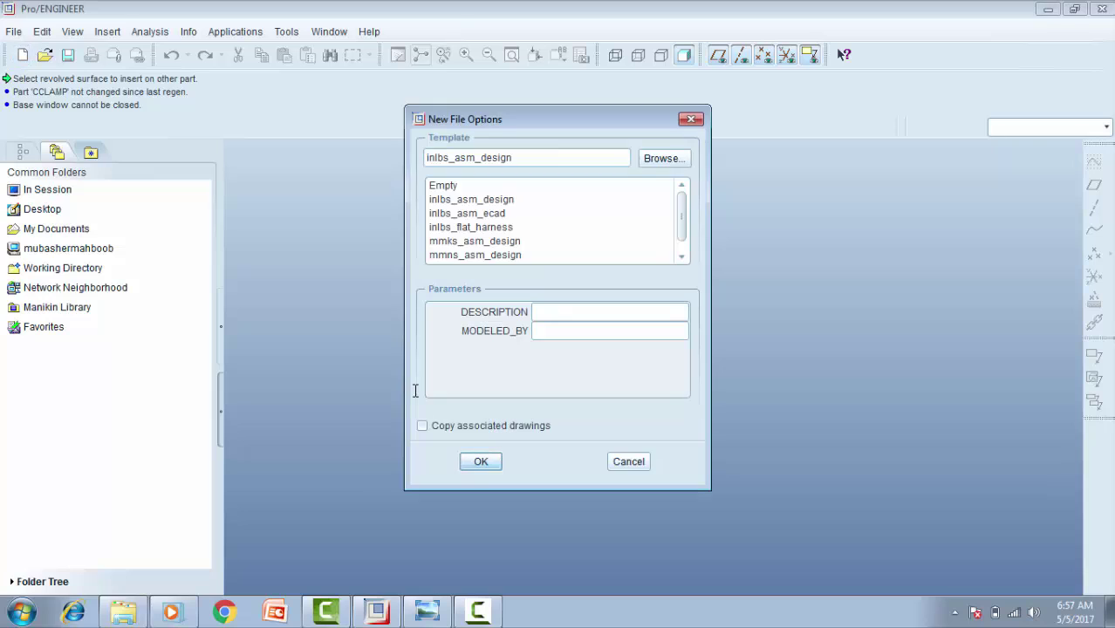
left_click(513, 256)
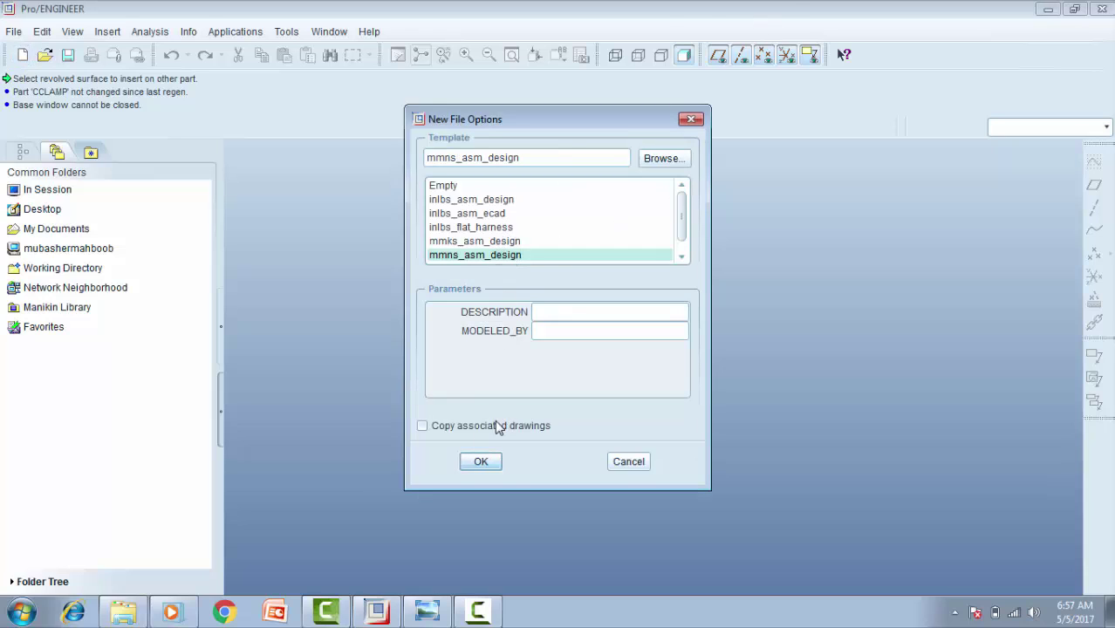
left_click(481, 462)
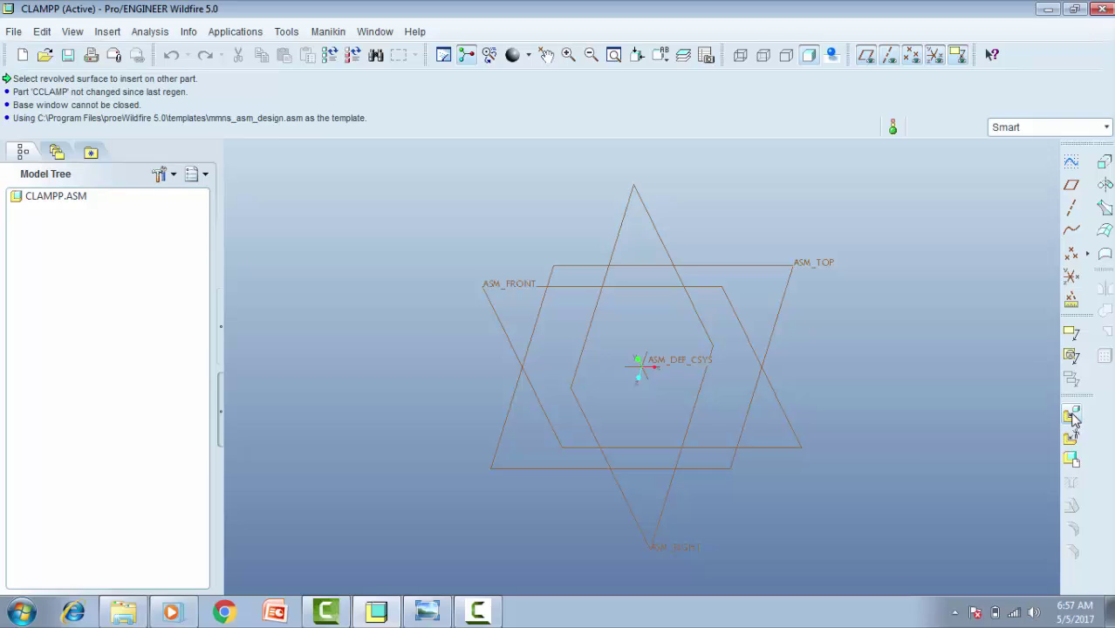
Step: Add clampc.prt to the assembly as the first component, without any placement constraints
left_click(1072, 417)
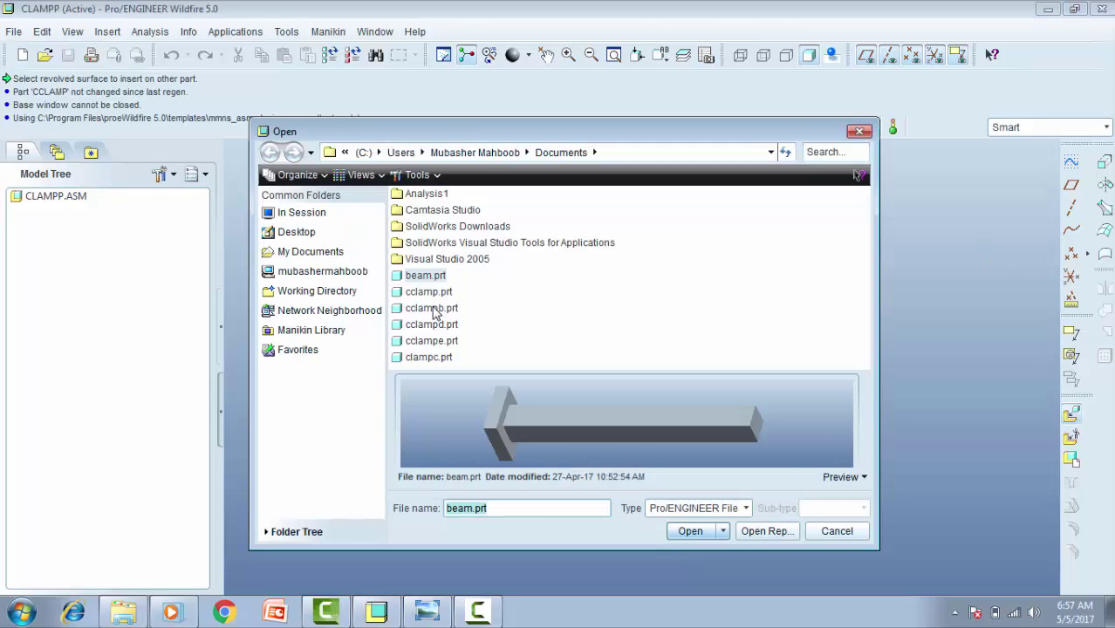
left_click(431, 358)
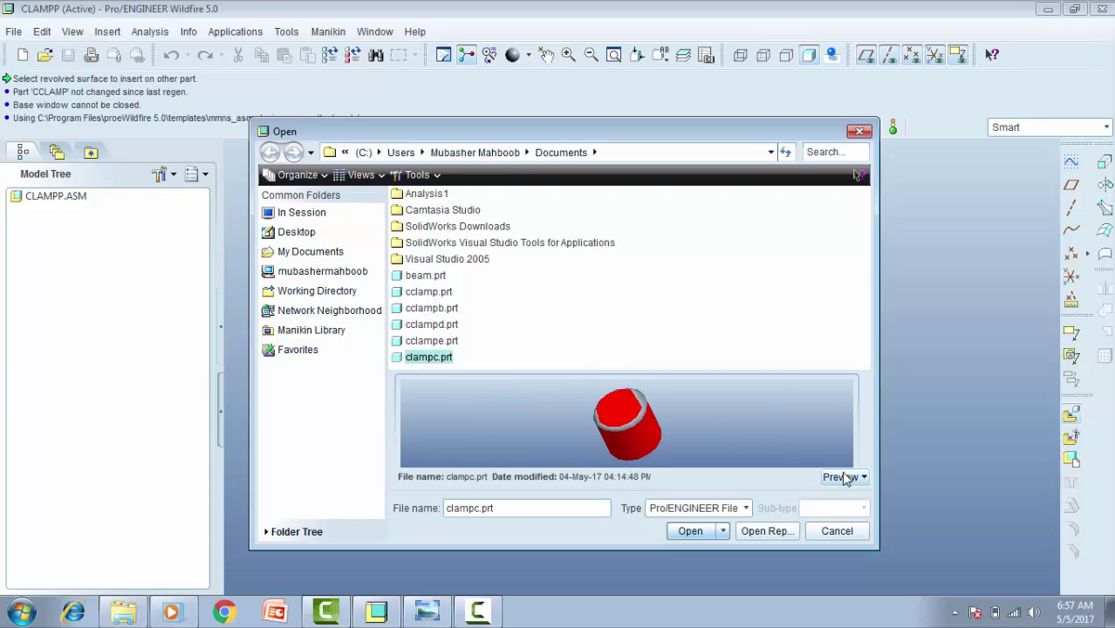
left_click(691, 531)
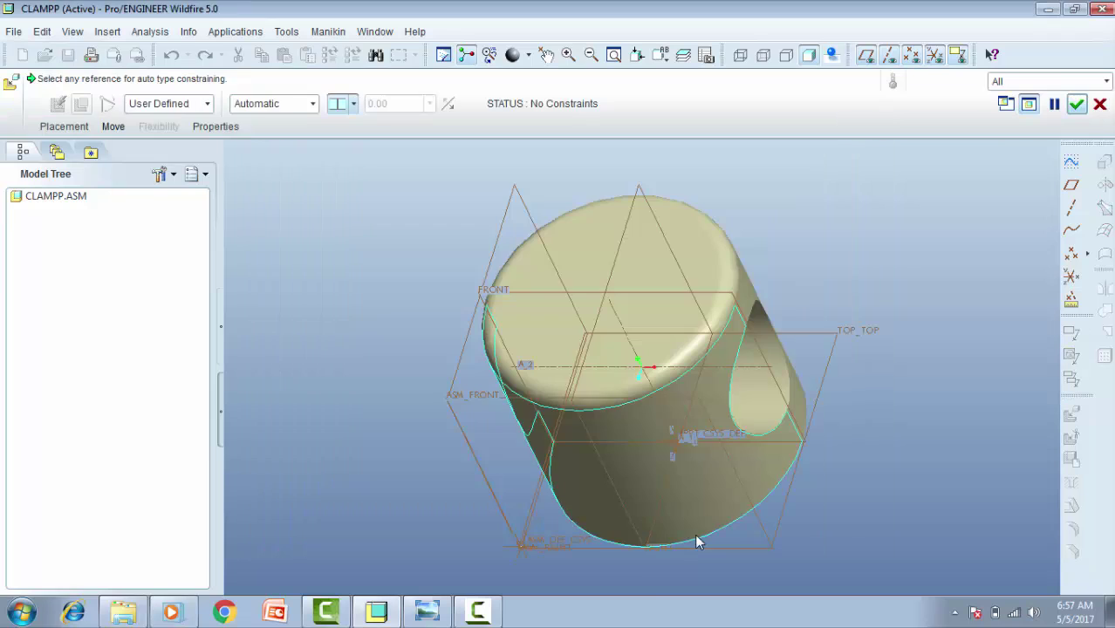
middle_click_drag(710, 455, 580, 307)
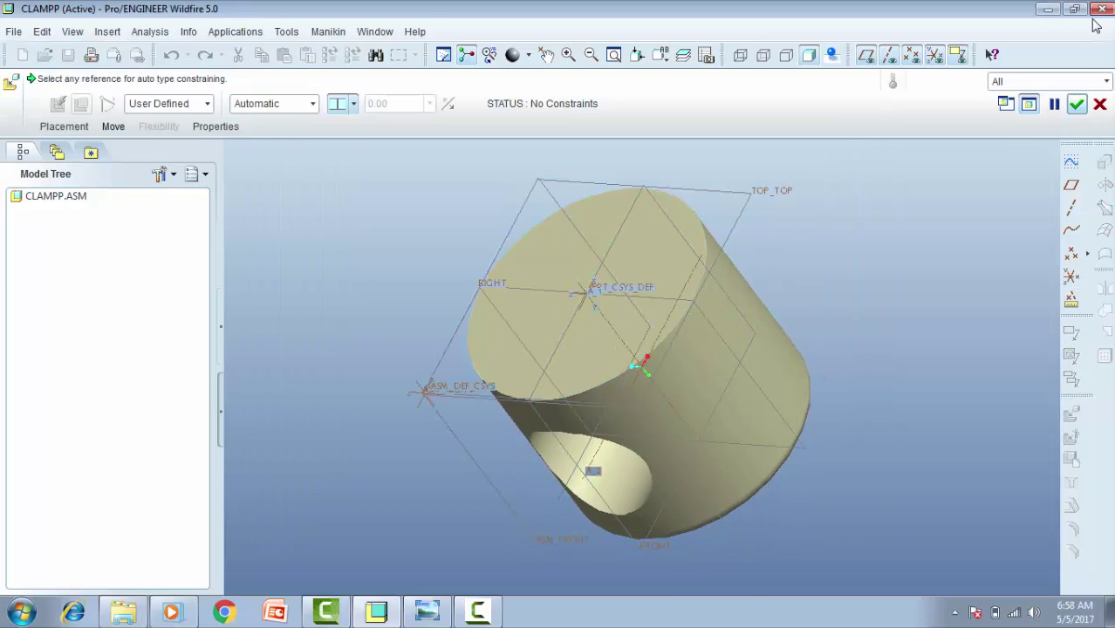
left_click(1078, 105)
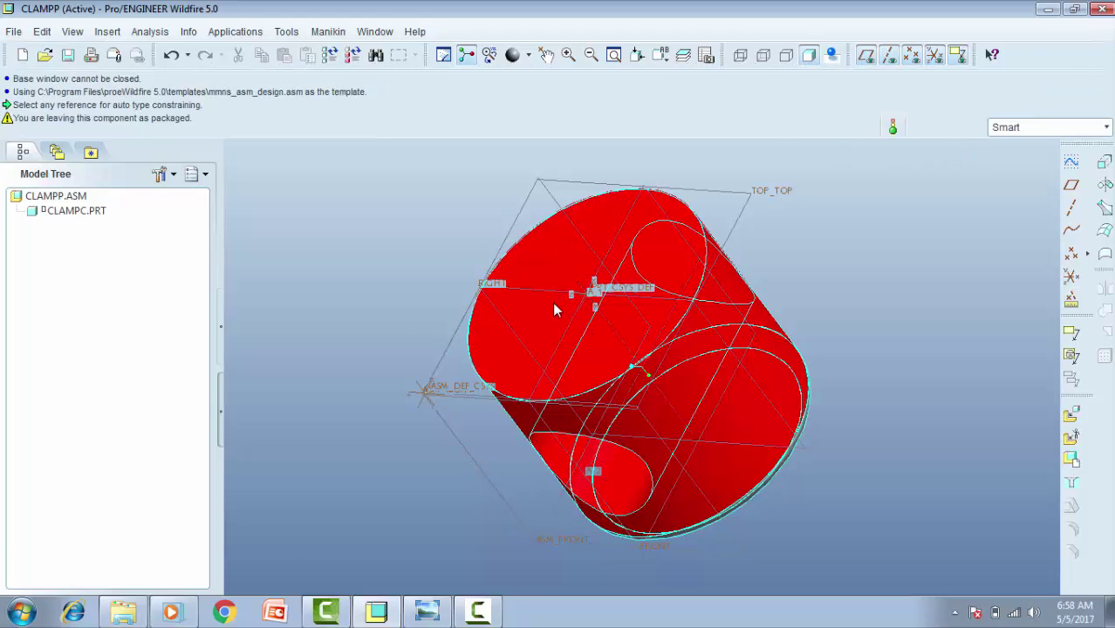
Step: Open the clampc part from the assembly in its own window
right_click(70, 212)
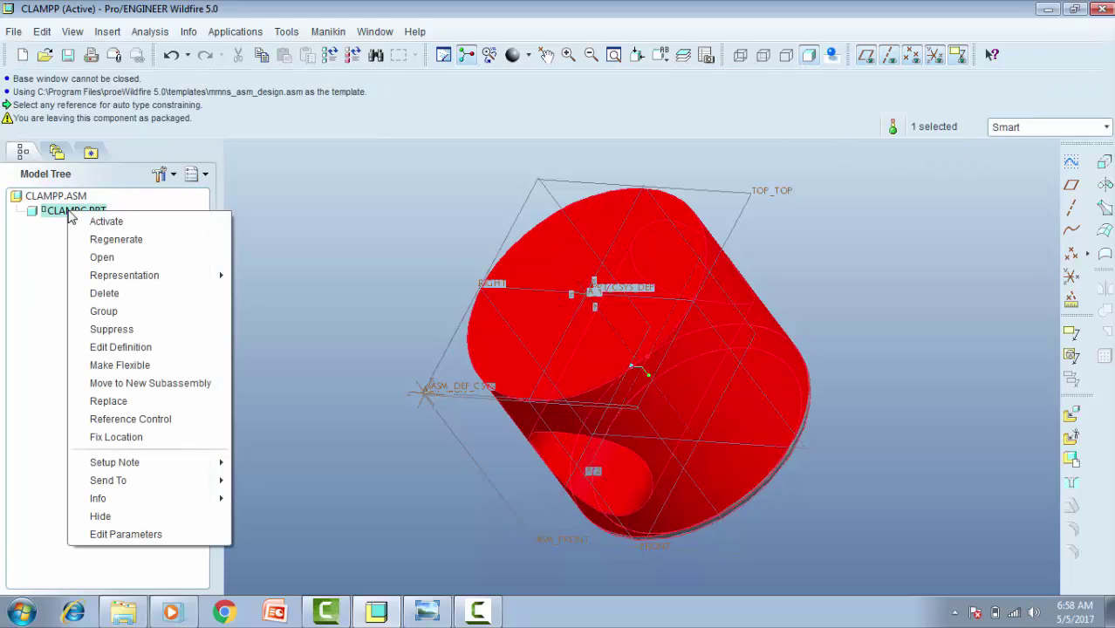
left_click(102, 258)
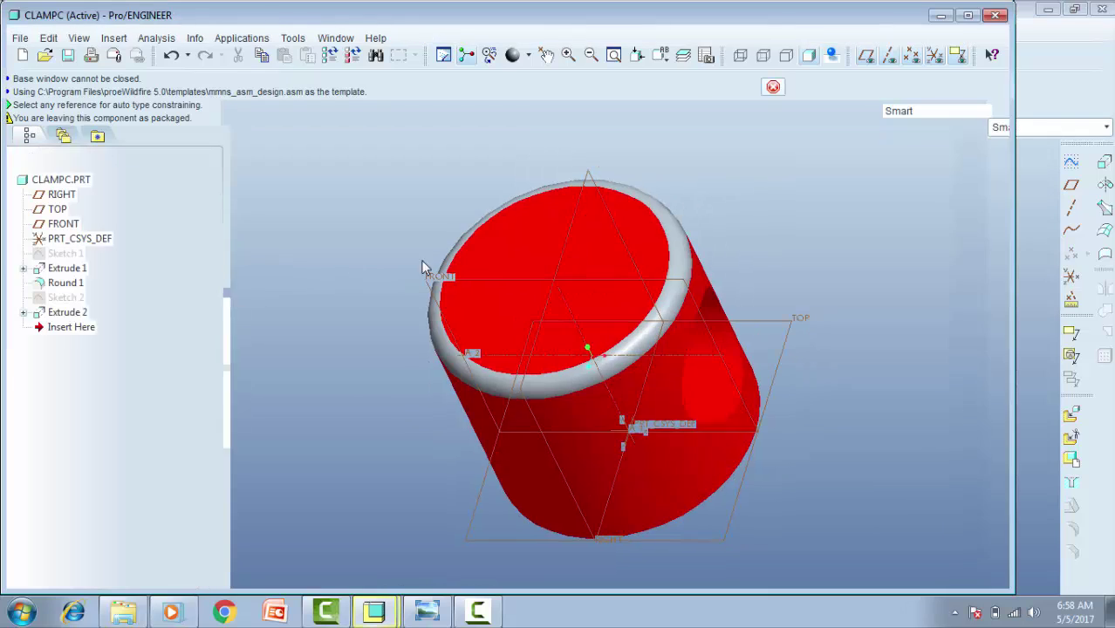
key("ctrl+d")
Step: Sketch a 40 mm diameter circle centred on the cylinder's flat end face without the rounded edge
left_click(594, 262)
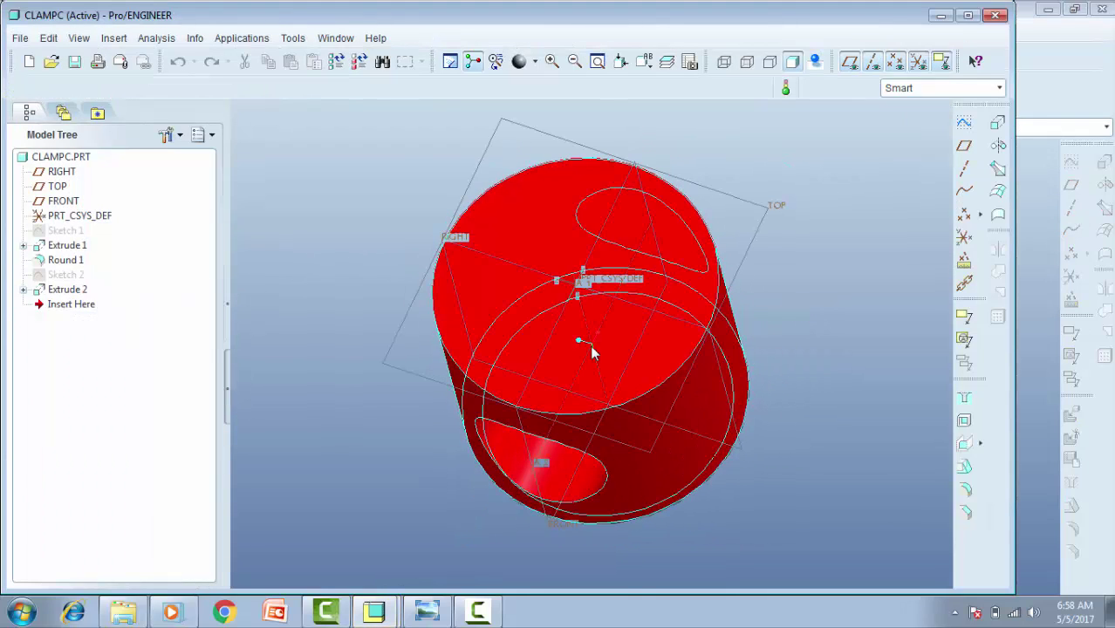
left_click(965, 125)
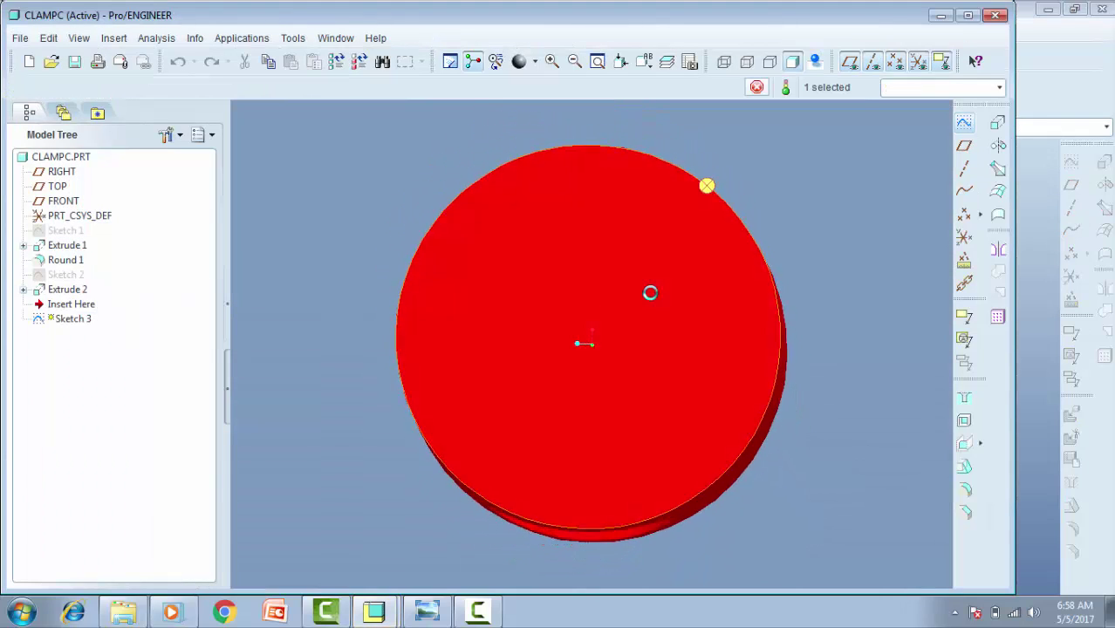
left_click(1037, 315)
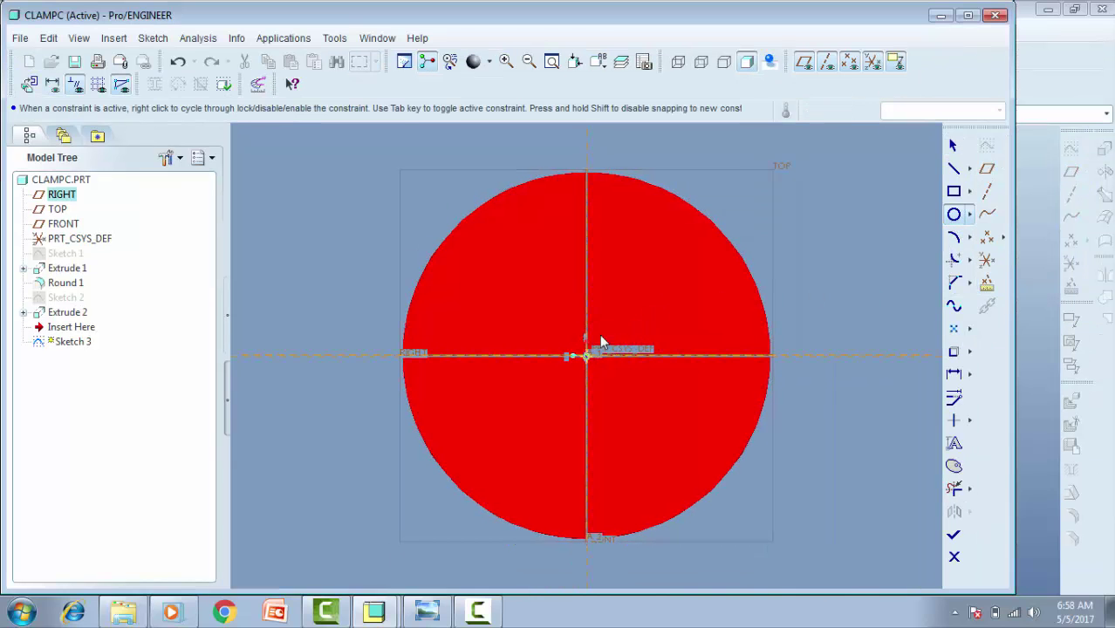
left_click(620, 271)
middle_click(556, 278)
double_click(464, 269)
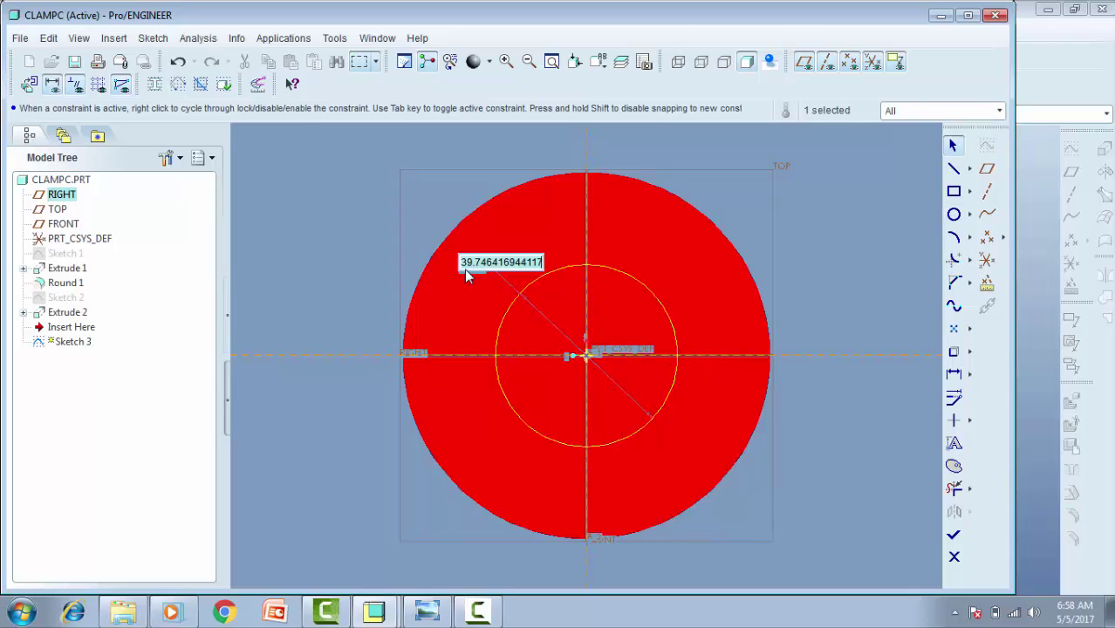
type("40")
key("Return")
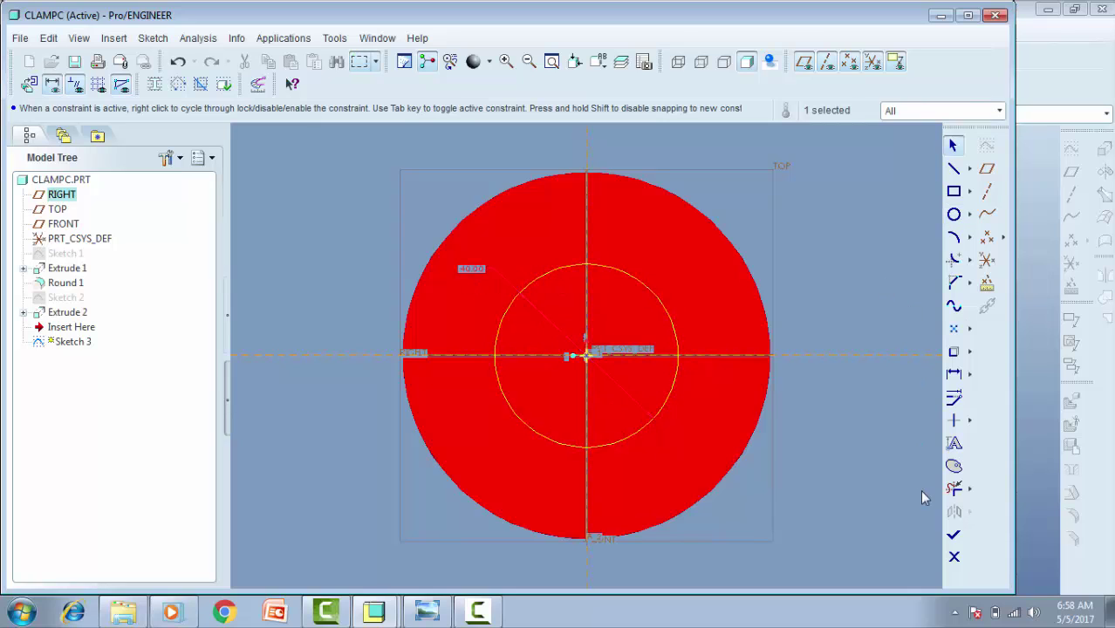
left_click(954, 538)
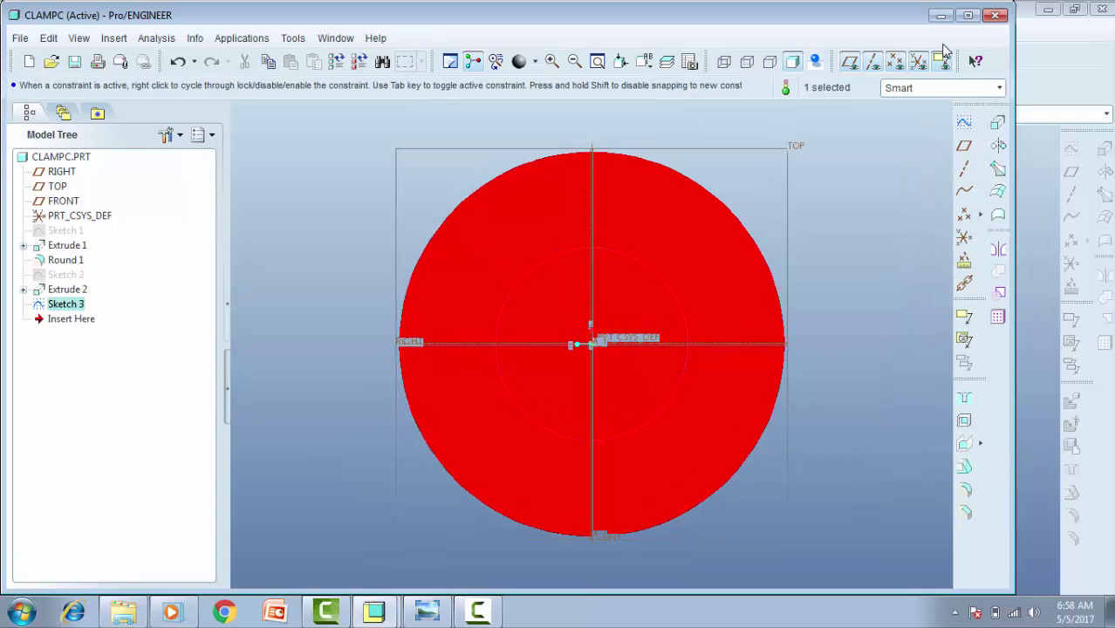
Step: Extrude the circle as a 10 mm deep cut into the cylinder and return to the assembly
left_click(996, 127)
mouse_move(838, 227)
middle_mouse_down()
mouse_move(593, 251)
mouse_move(463, 231)
middle_mouse_up()
left_click(169, 111)
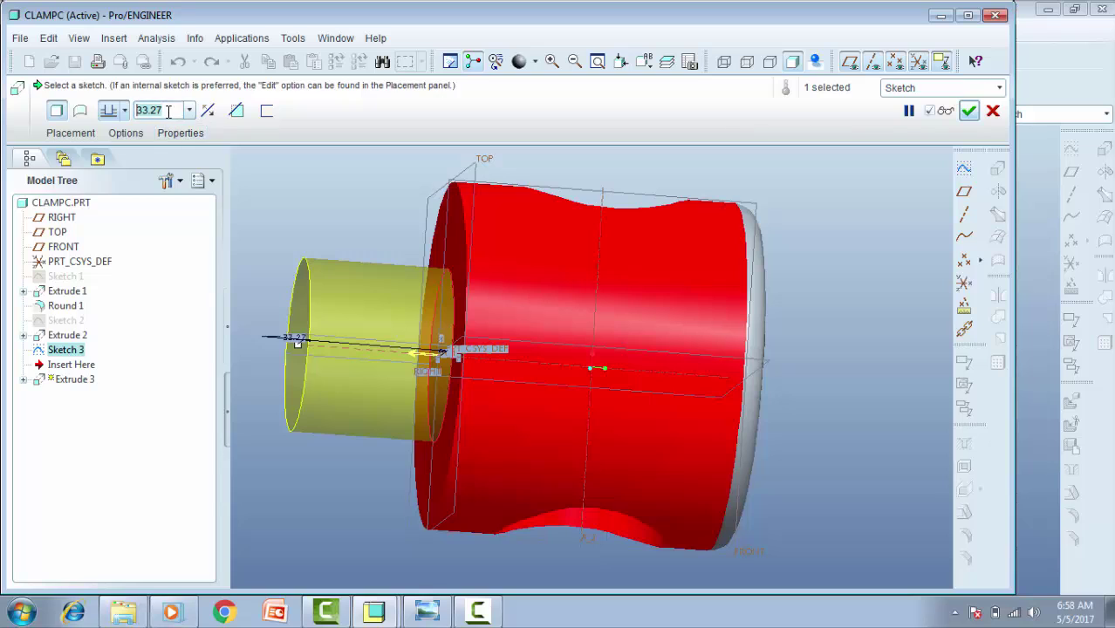
type("10")
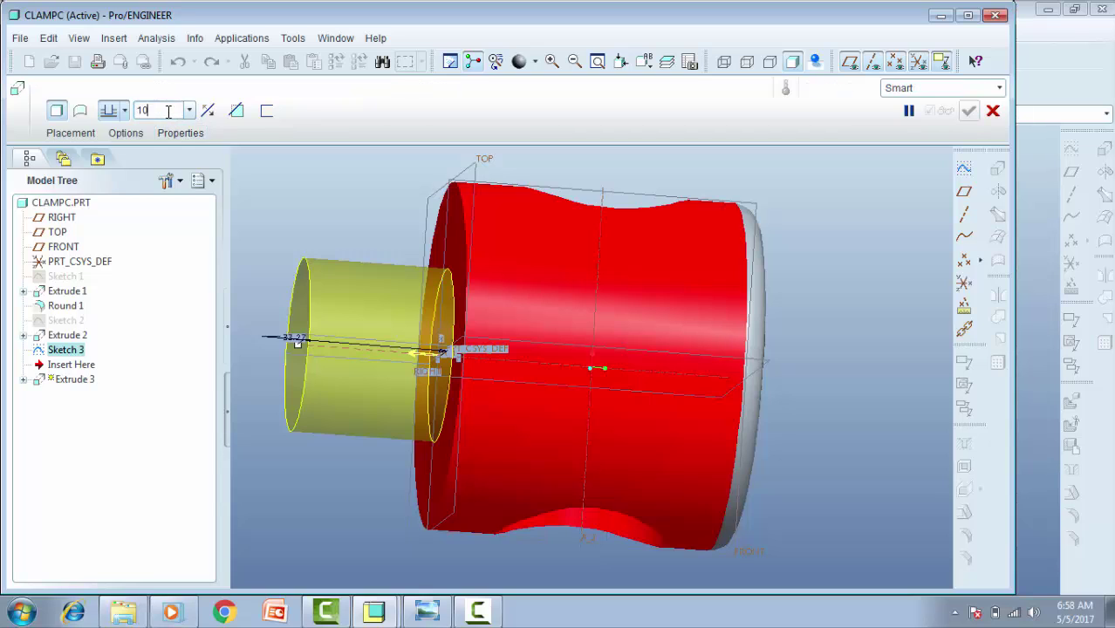
key("Return")
left_click(410, 350)
left_click(235, 111)
left_click(969, 111)
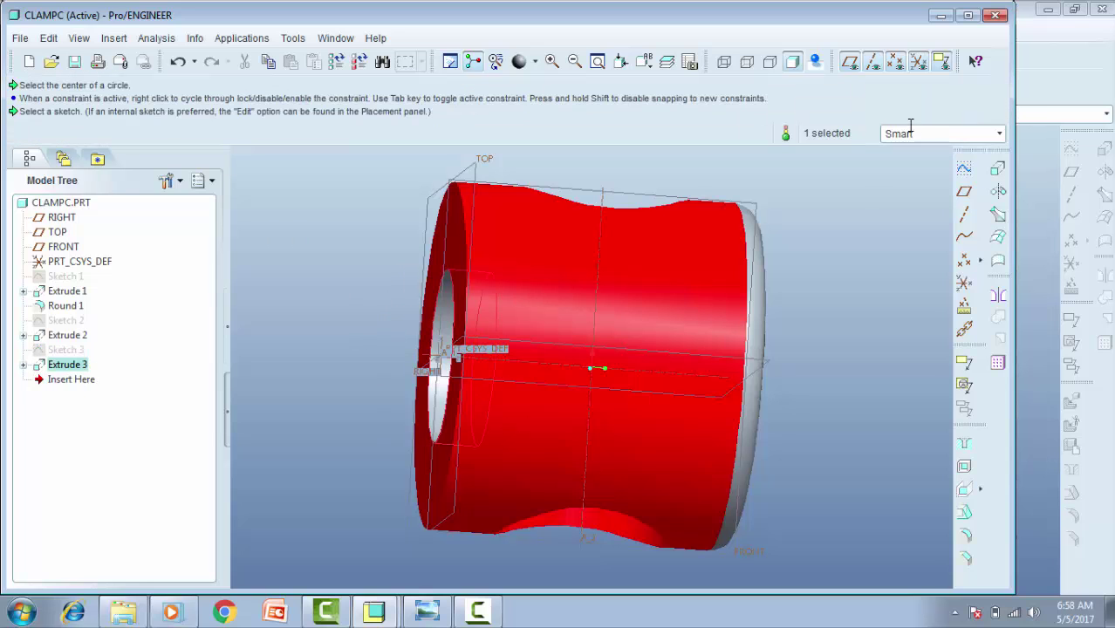
middle_click_drag(829, 213, 866, 224)
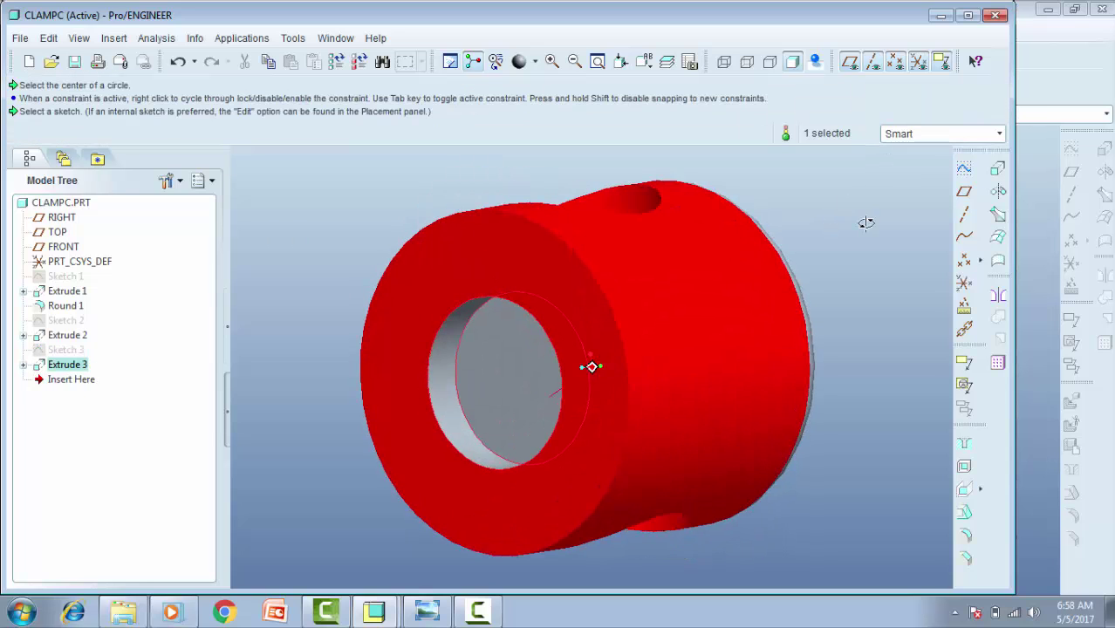
left_click(997, 17)
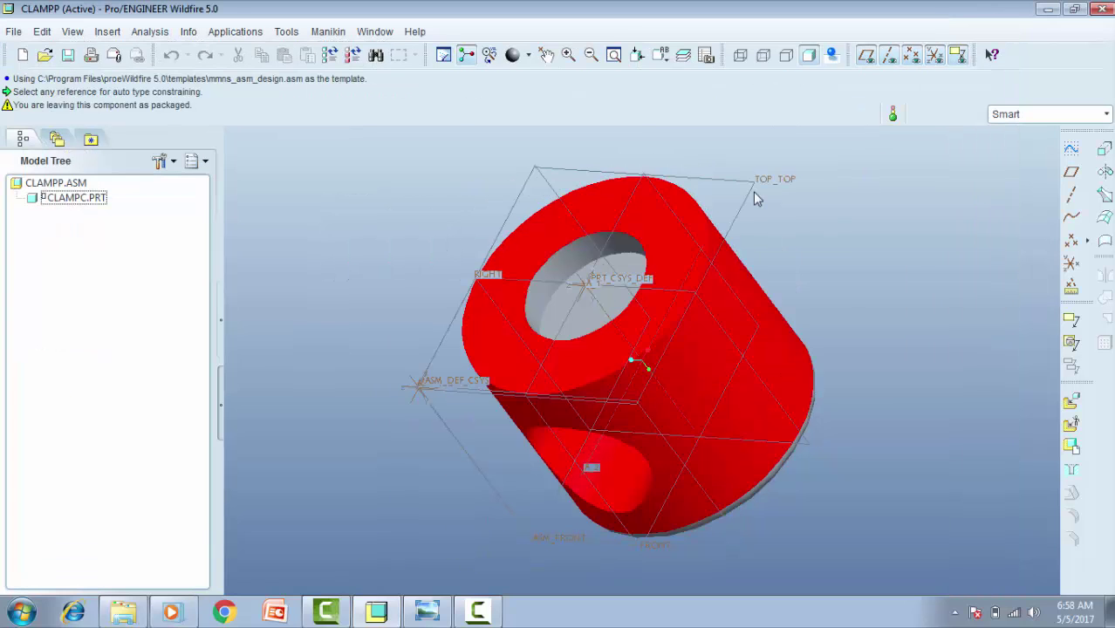
middle_click_drag(656, 294, 642, 316)
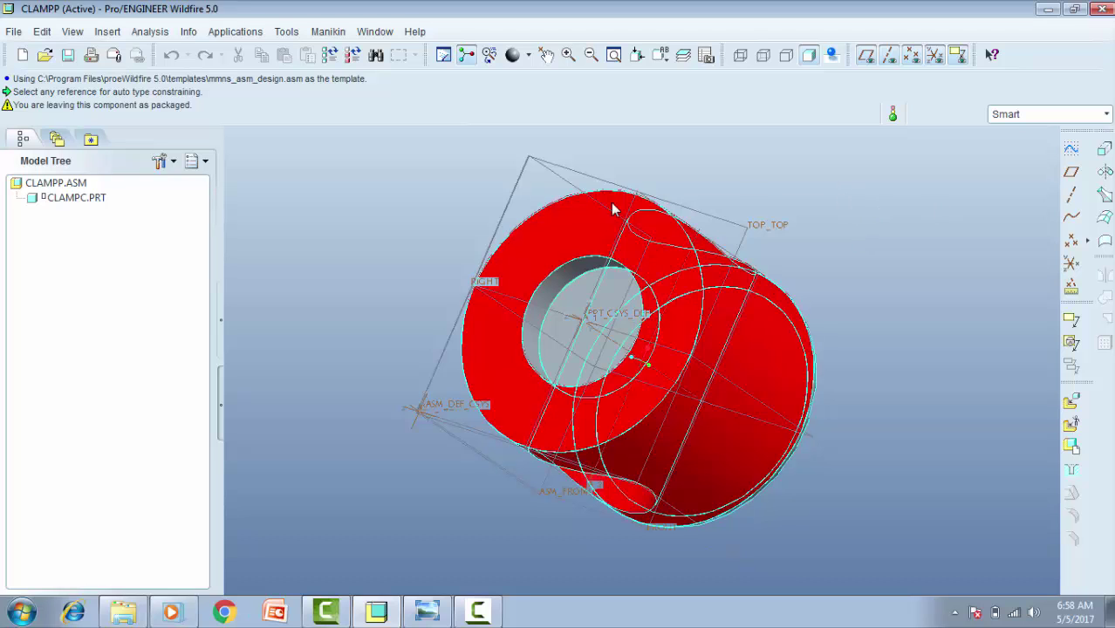
Step: Add the rod part cclampe.prt to the assembly
left_click(1073, 403)
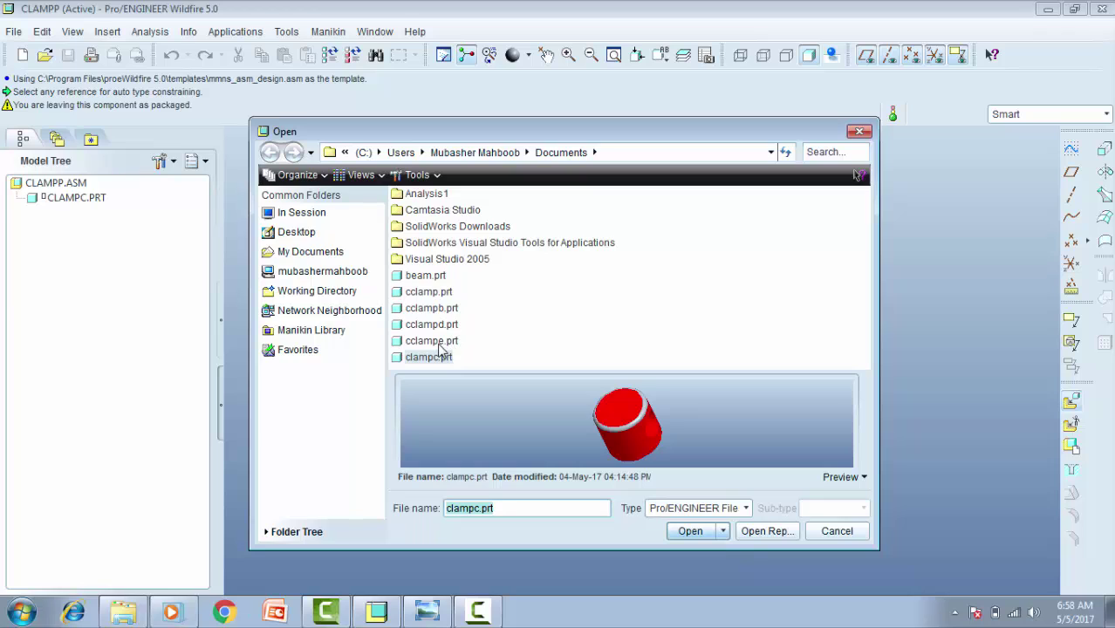
left_click(440, 342)
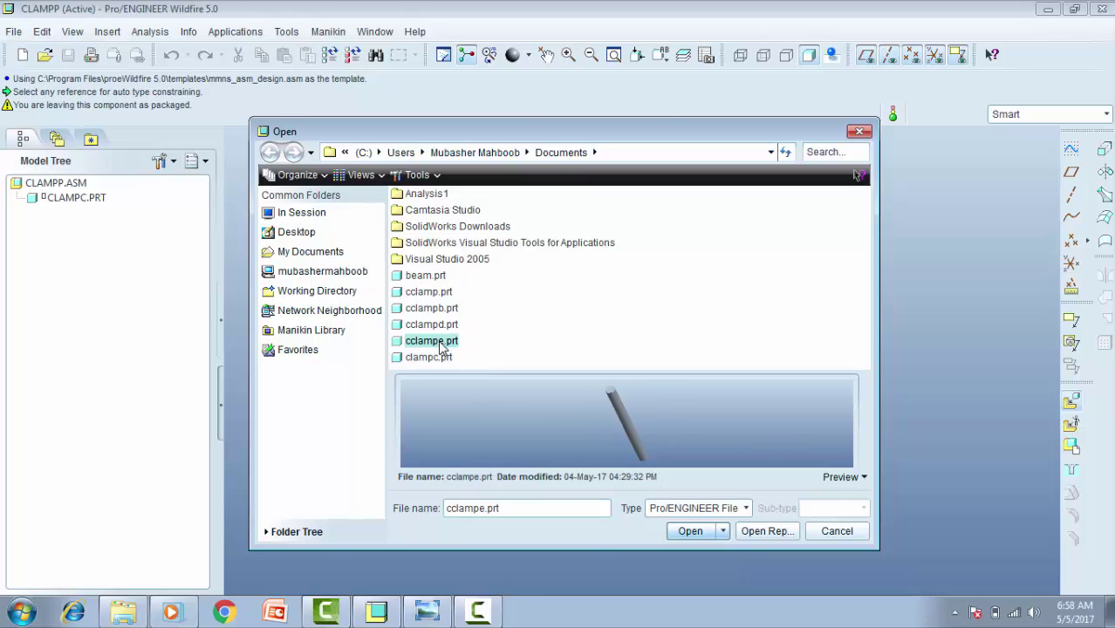
left_click(694, 535)
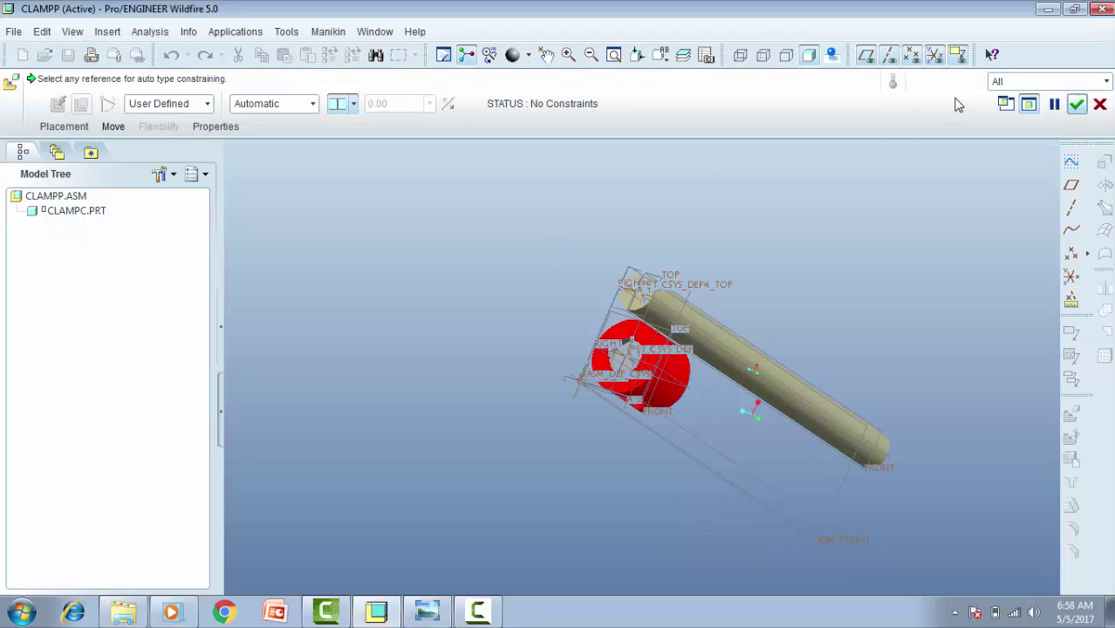
Step: Apply a Mate constraint between the rod's flat end face and the floor of the recess in the red head
scroll(626, 302, "up", 1)
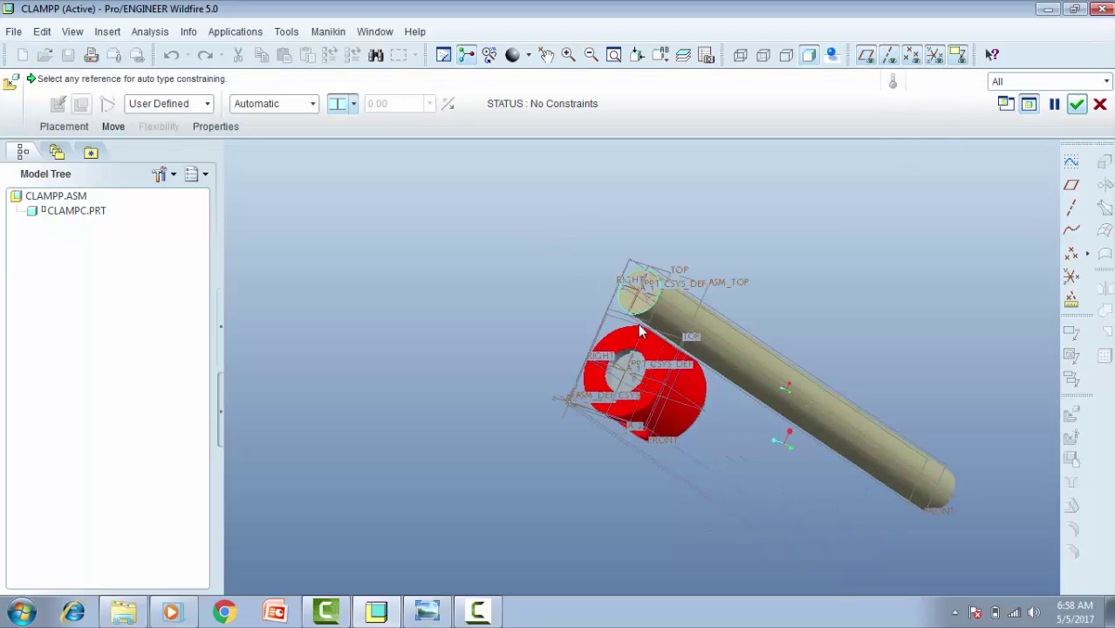
scroll(639, 330, "up", 2)
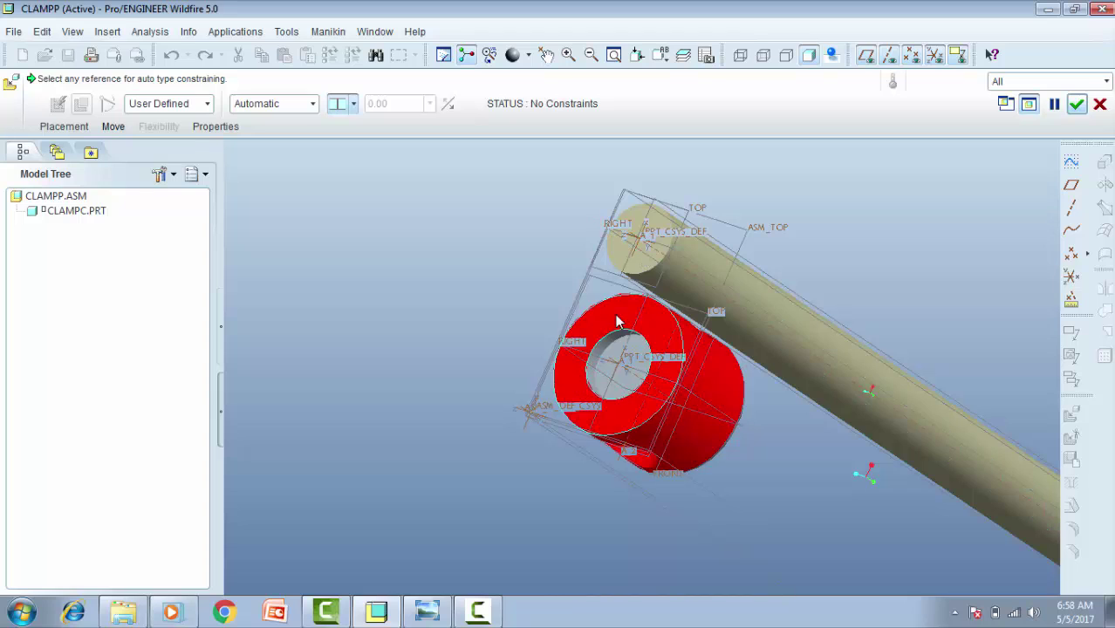
left_click(288, 106)
left_click(259, 137)
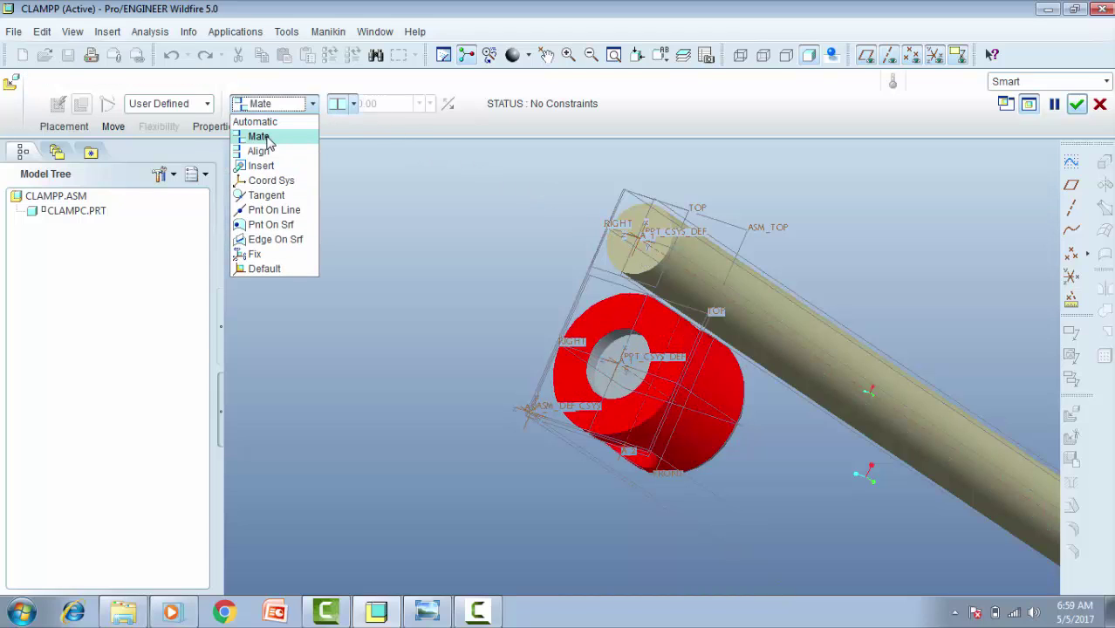
left_click(646, 265)
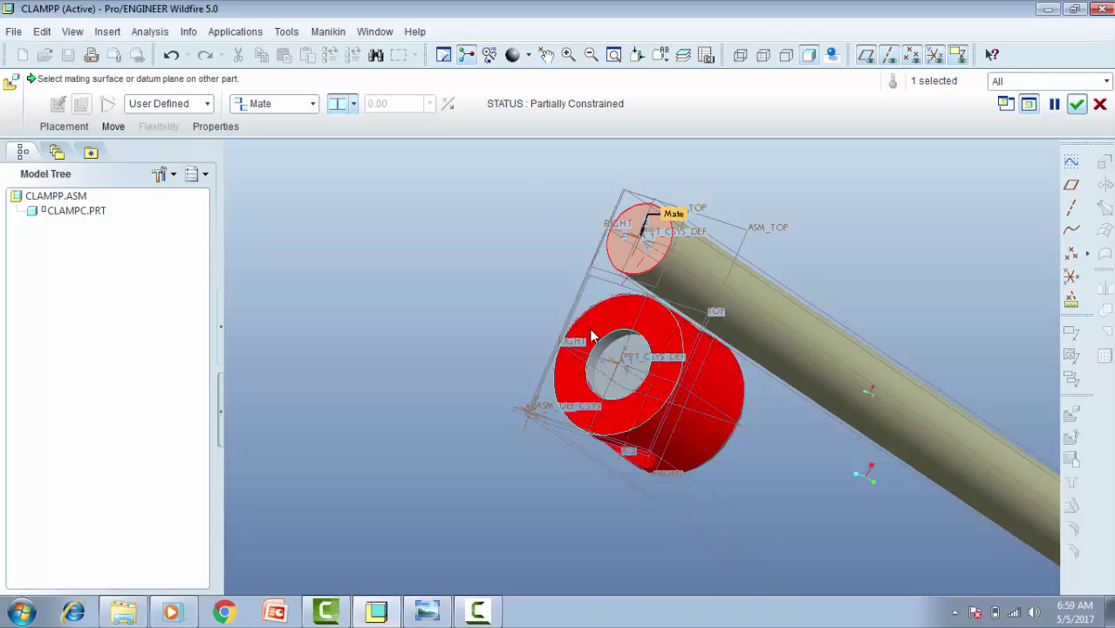
left_click(628, 390)
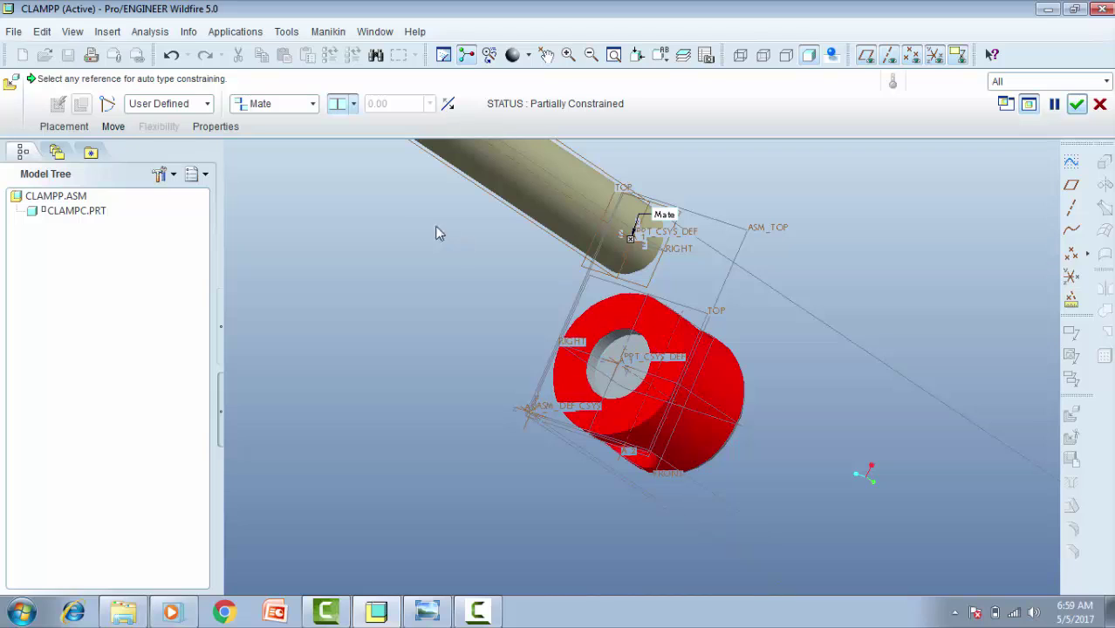
Step: Add an Insert constraint between the rod's cylindrical surface and the recess wall, and accept the rod's placement
left_click(66, 126)
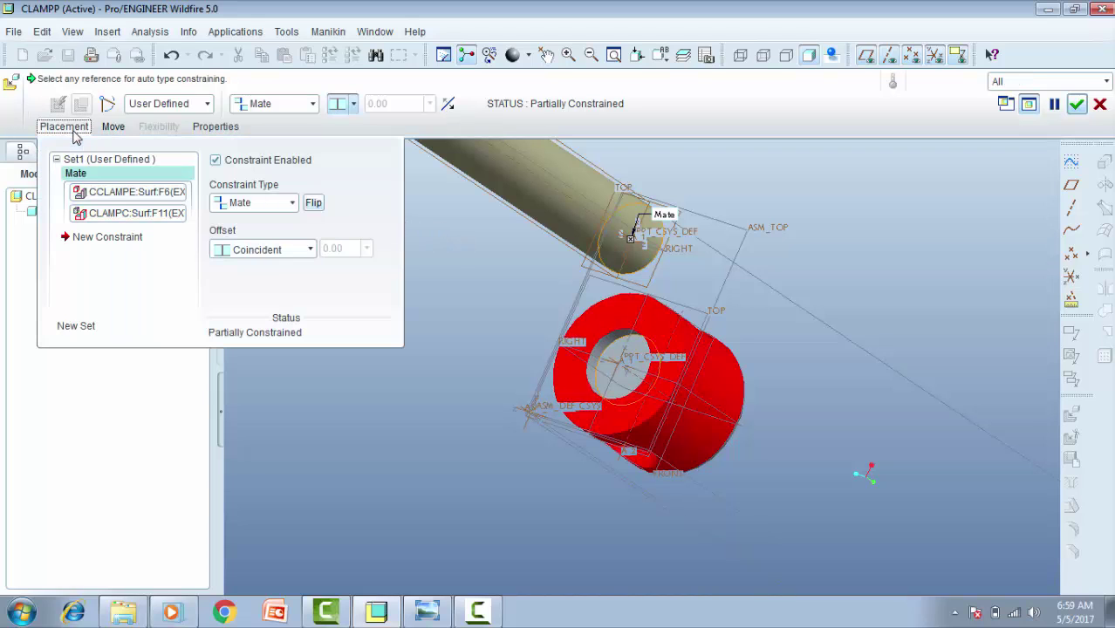
left_click(101, 240)
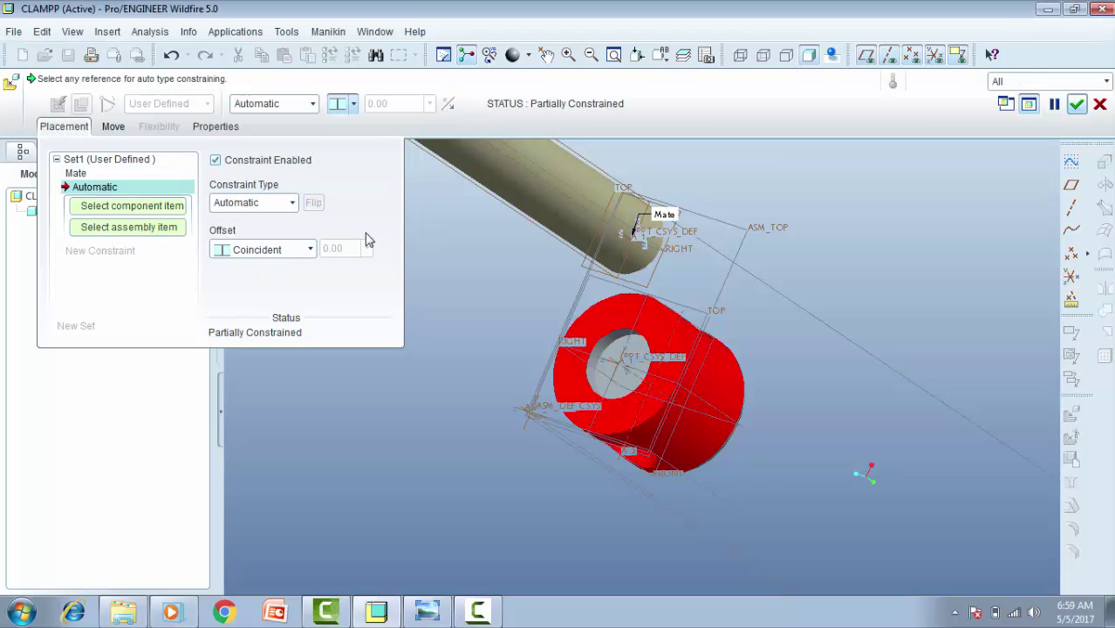
left_click(293, 204)
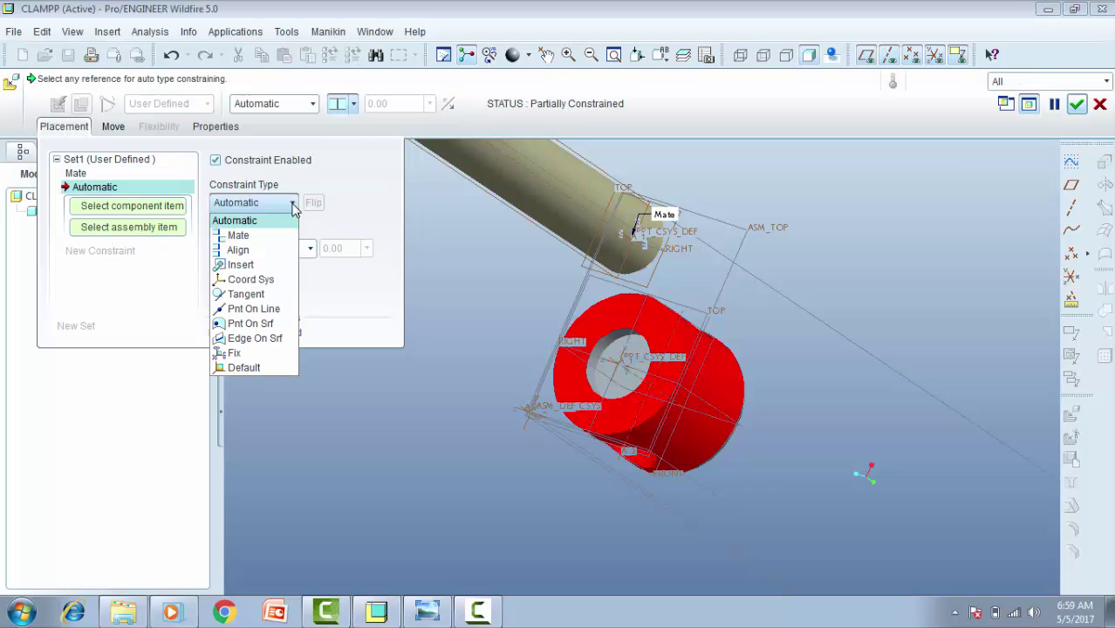
left_click(250, 271)
scroll(600, 252, "up", 3)
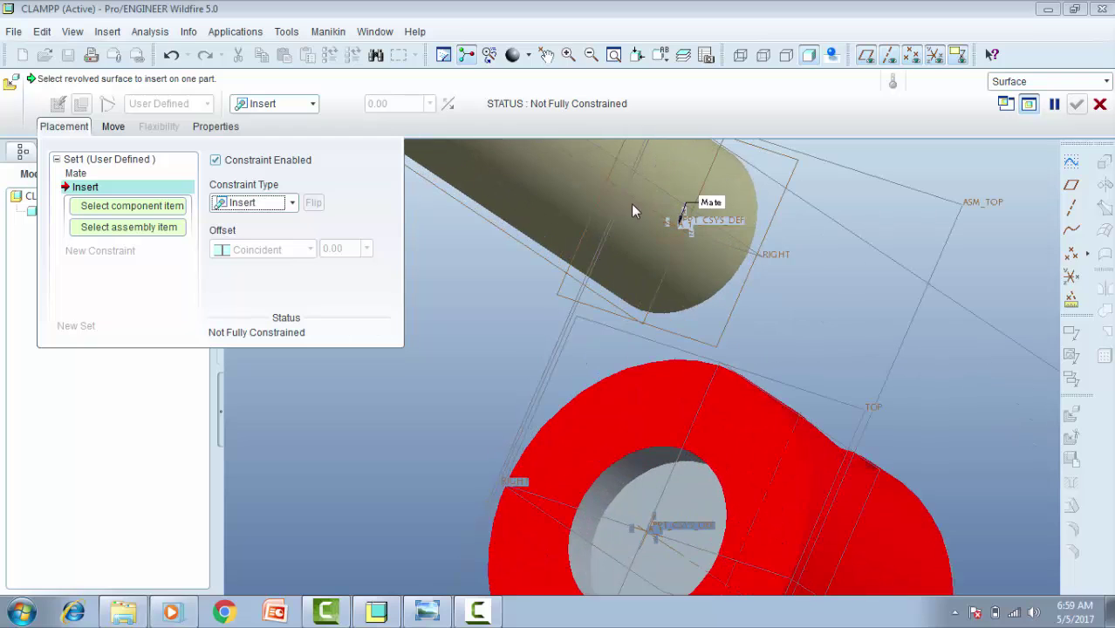
scroll(685, 240, "down", 3)
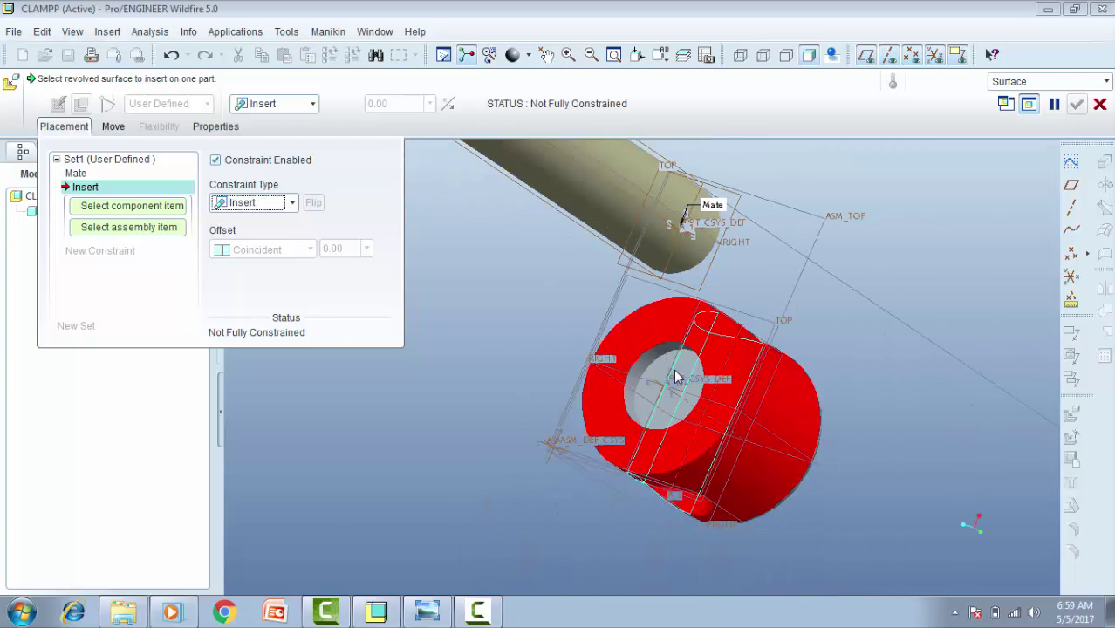
middle_click_drag(668, 297, 552, 269)
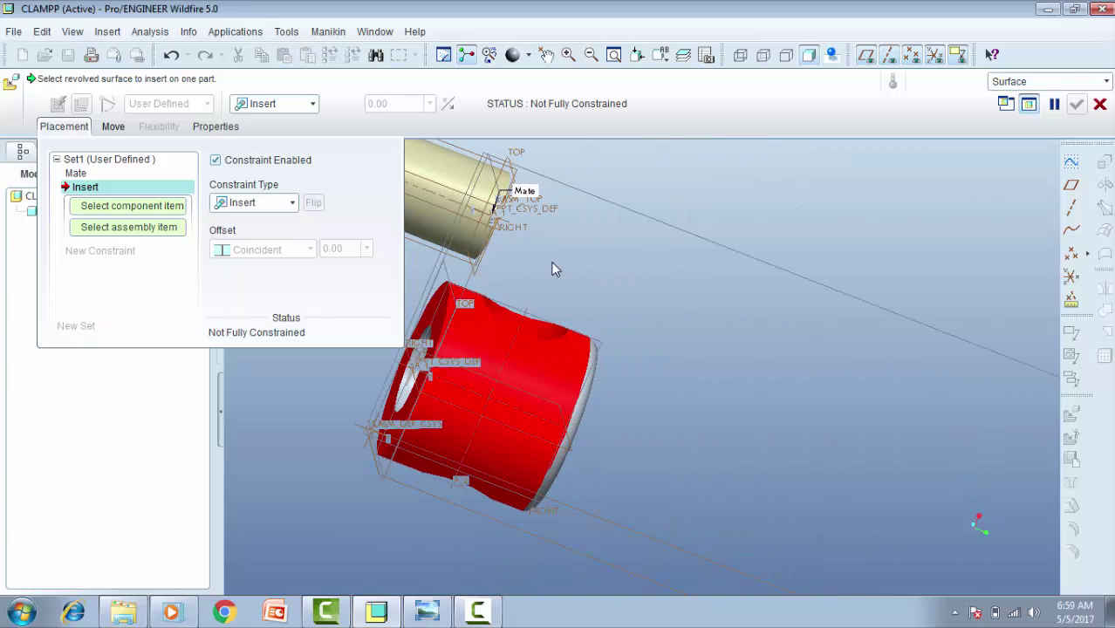
left_click(482, 235)
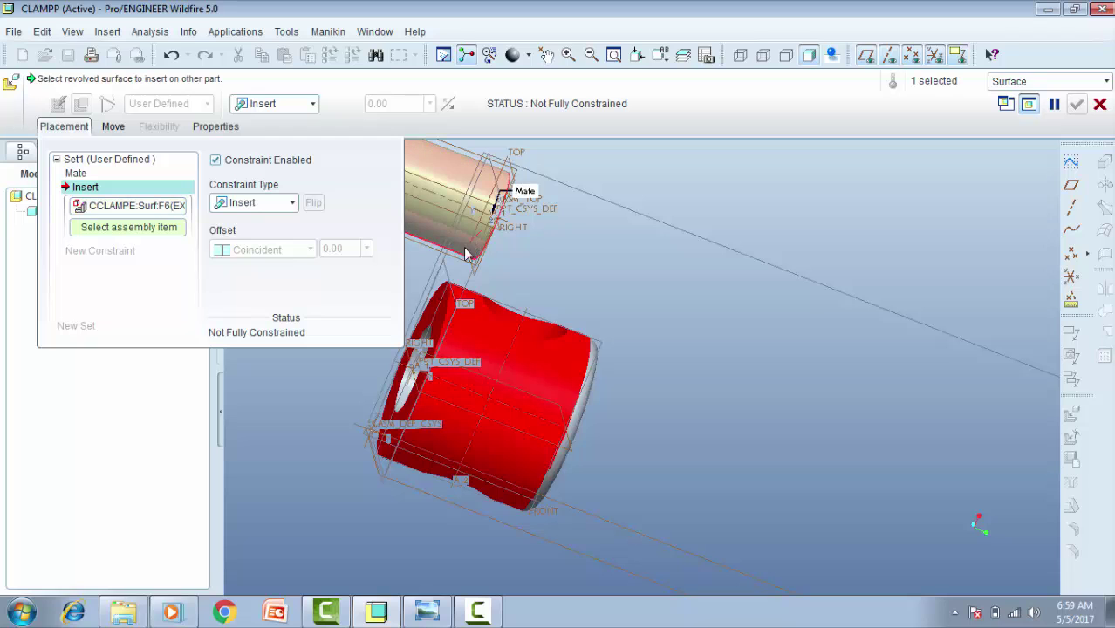
left_click(434, 338)
middle_click_drag(610, 331, 698, 364)
middle_click_drag(674, 487, 534, 53)
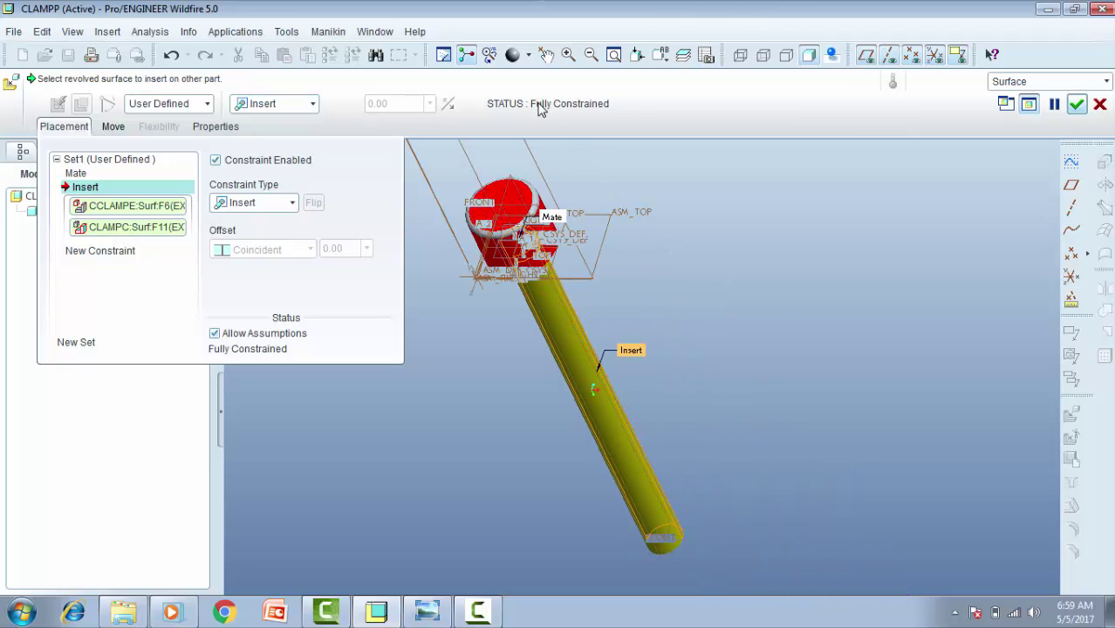
left_click(1078, 104)
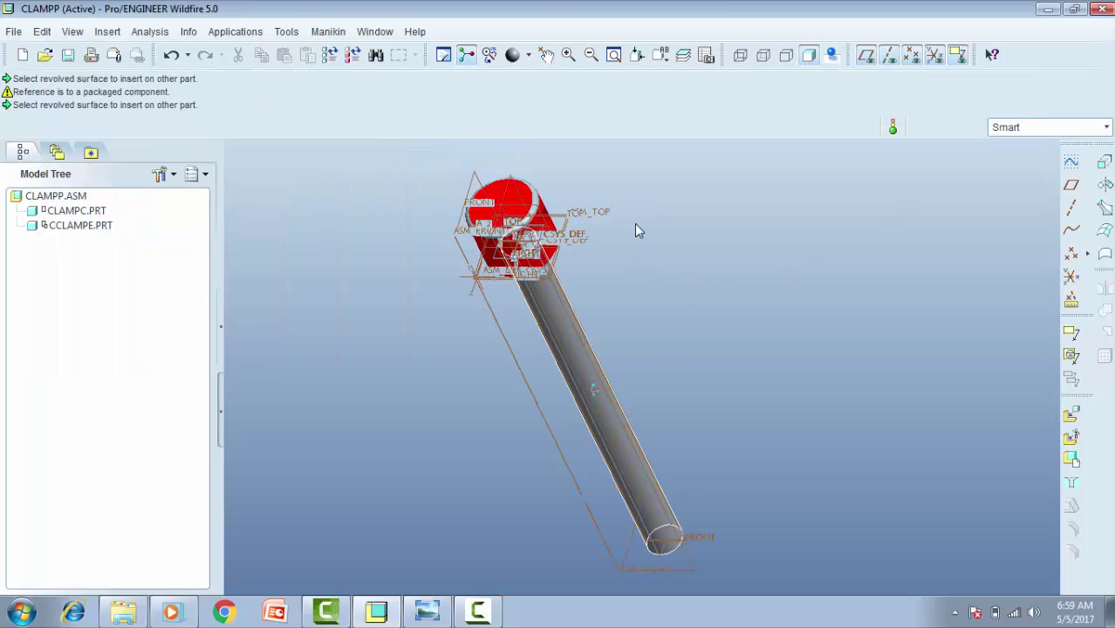
Step: Add the handle part cclampd.prt to the assembly
scroll(459, 340, "up", 3)
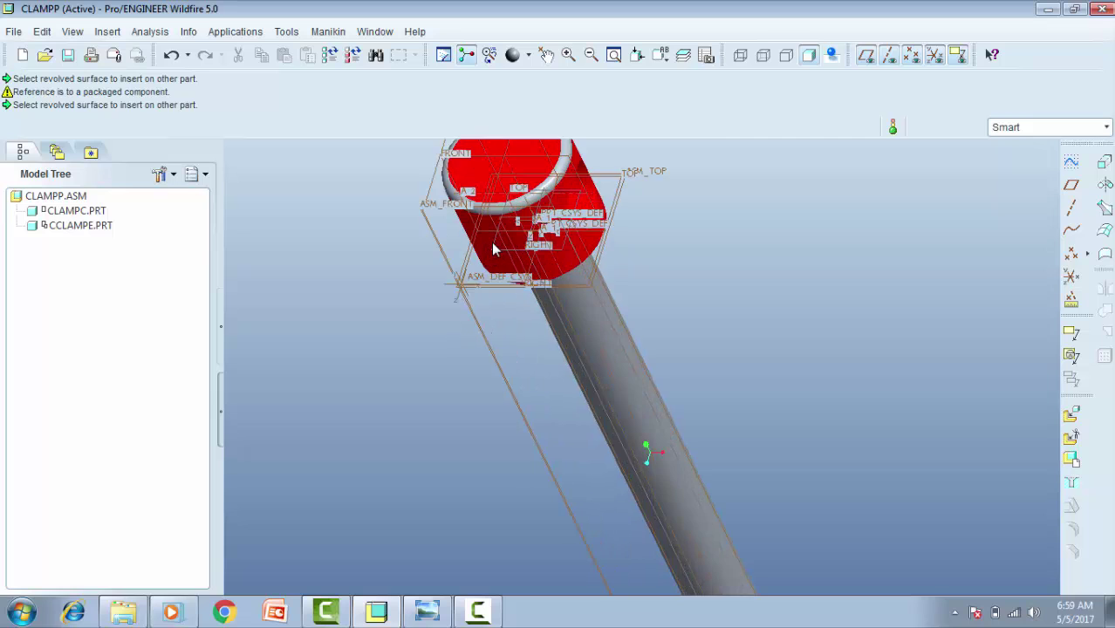
middle_click_drag(523, 299, 479, 321)
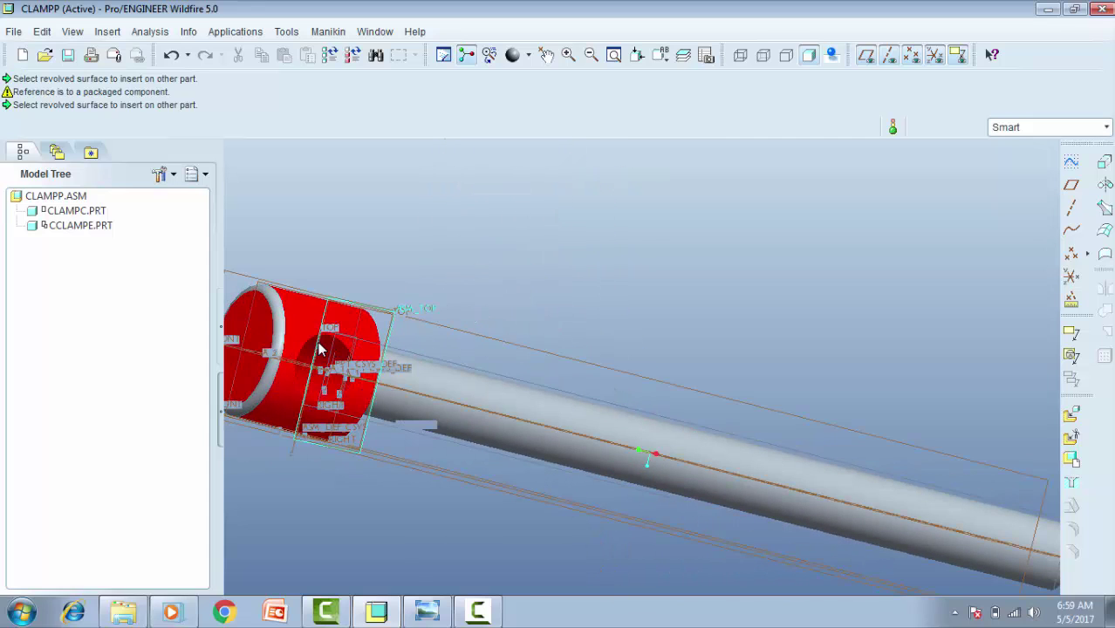
left_click(1070, 418)
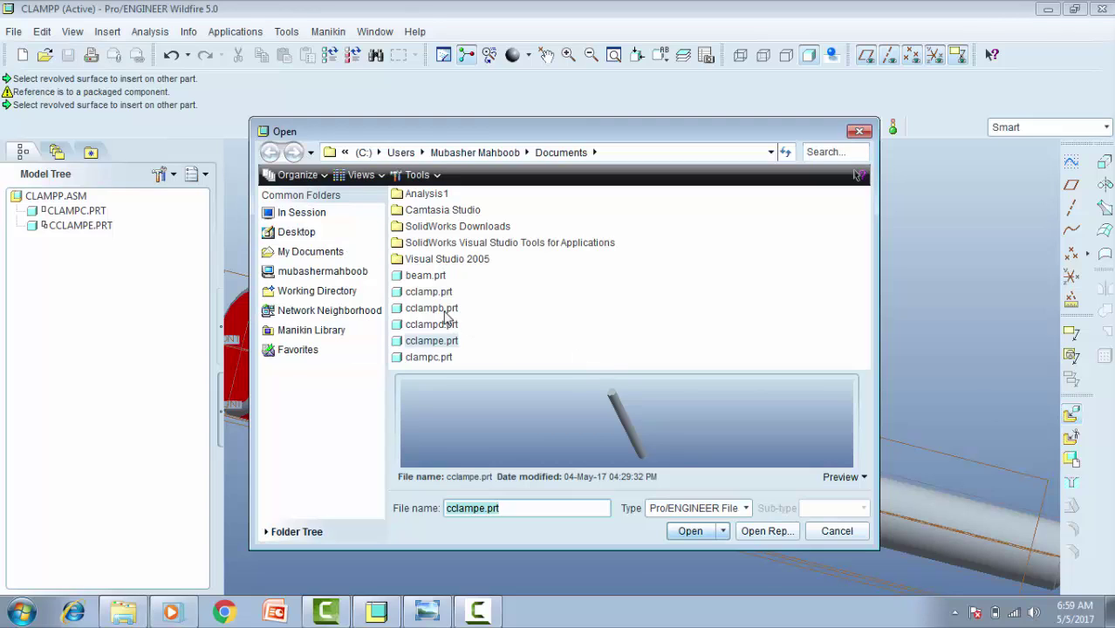
left_click(429, 295)
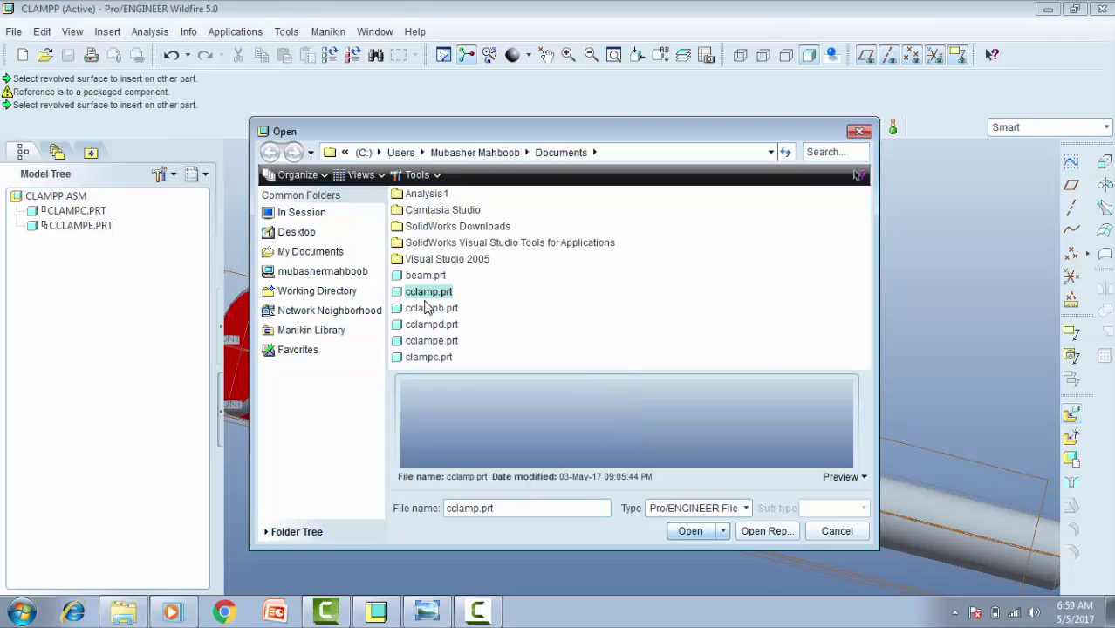
left_click(427, 310)
left_click(426, 325)
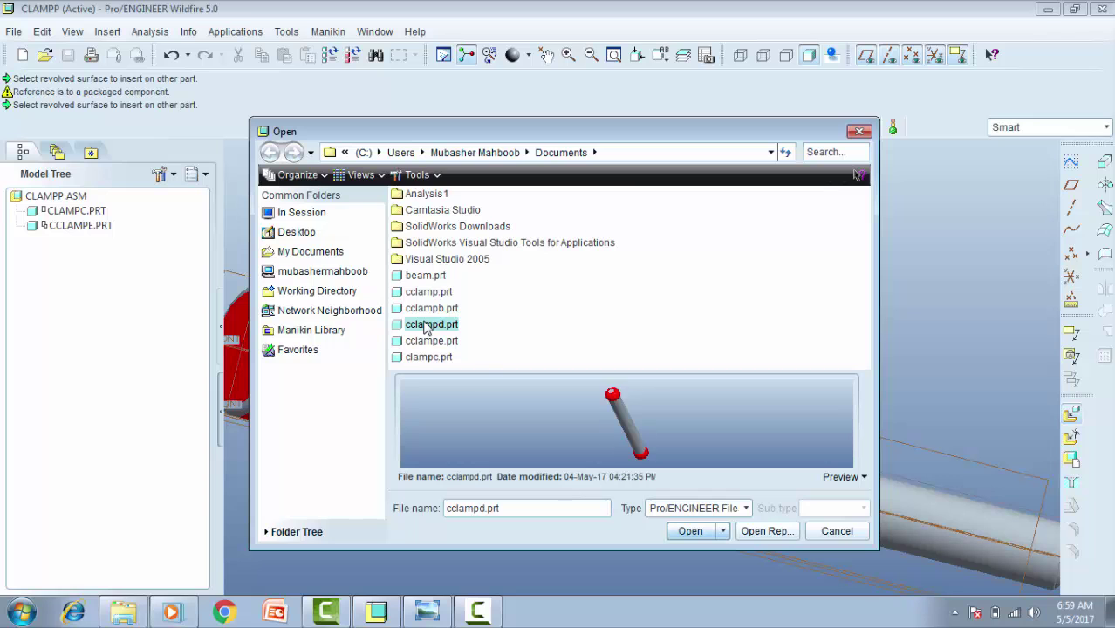
left_click(690, 532)
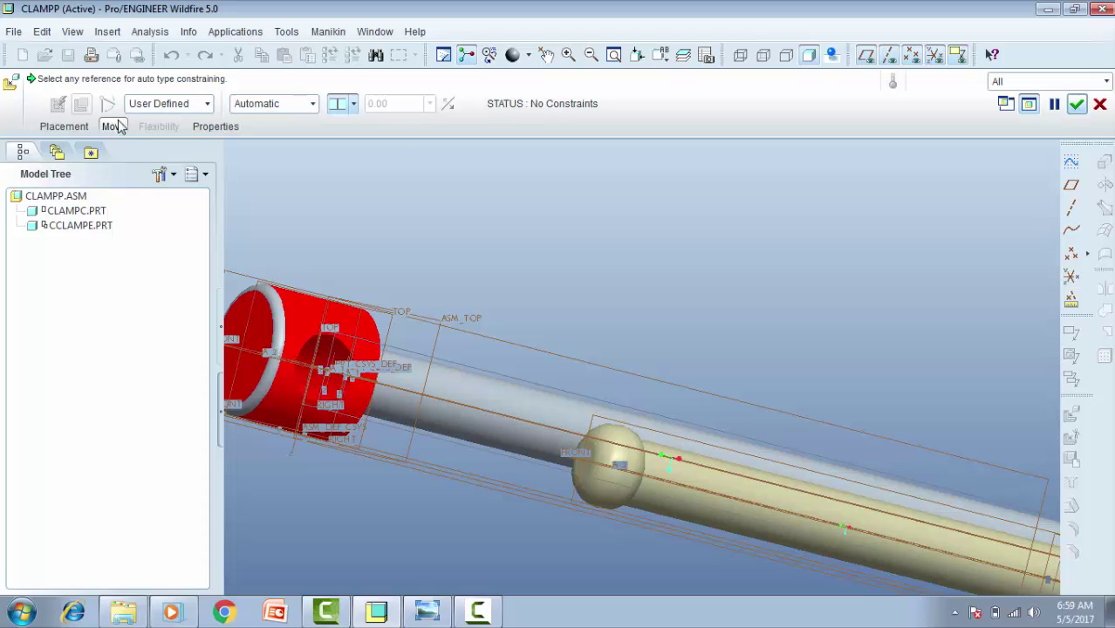
Step: Set the handle's first placement constraint type to Mate
left_click(70, 127)
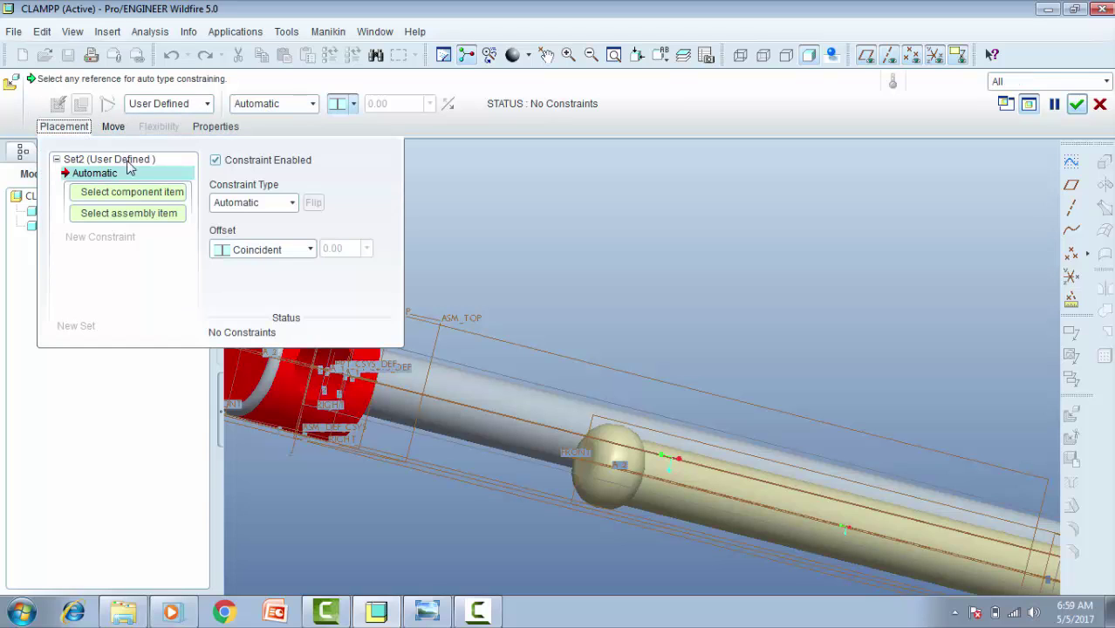
left_click(253, 203)
left_click(238, 238)
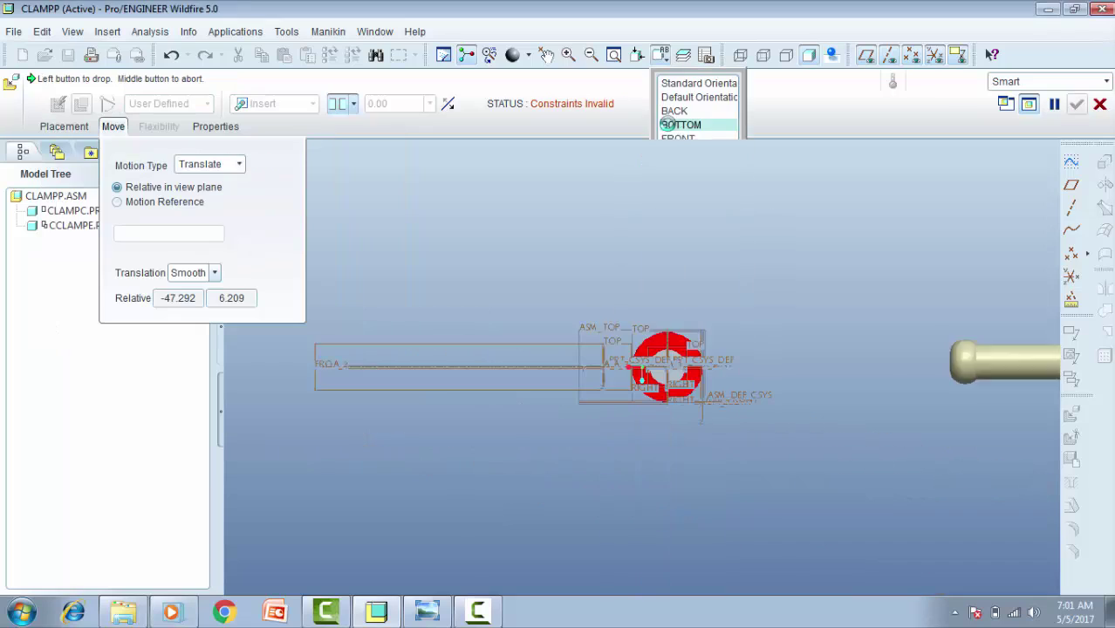
Step: Translate the handle relative to the view plane, checking it in standard views, so it lies crosswise through the red head
left_click(668, 125)
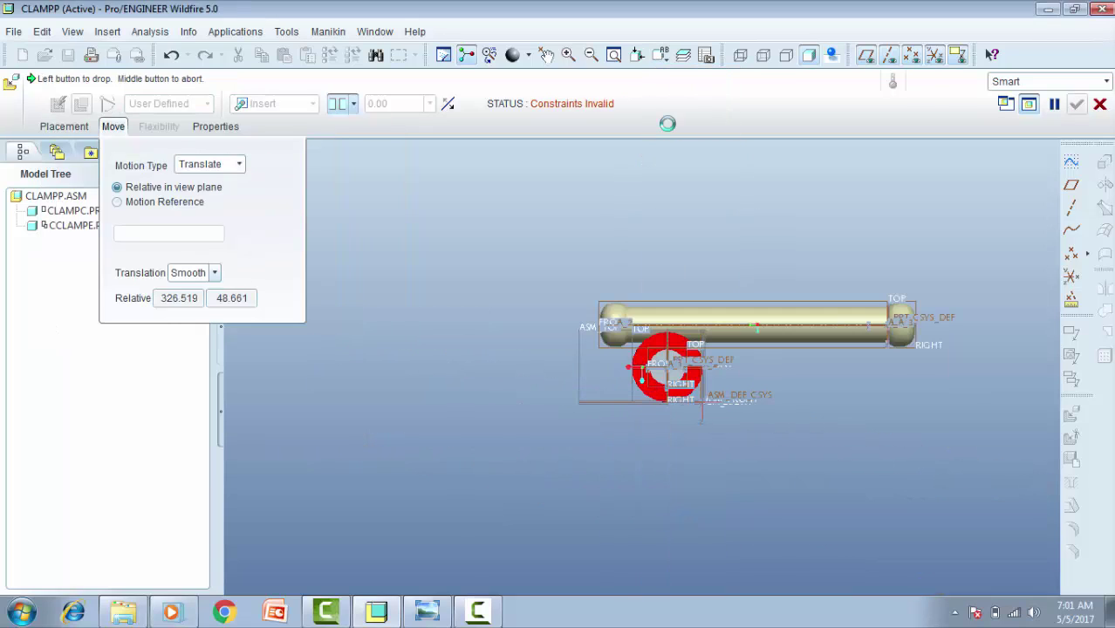
left_click(663, 54)
left_click(673, 142)
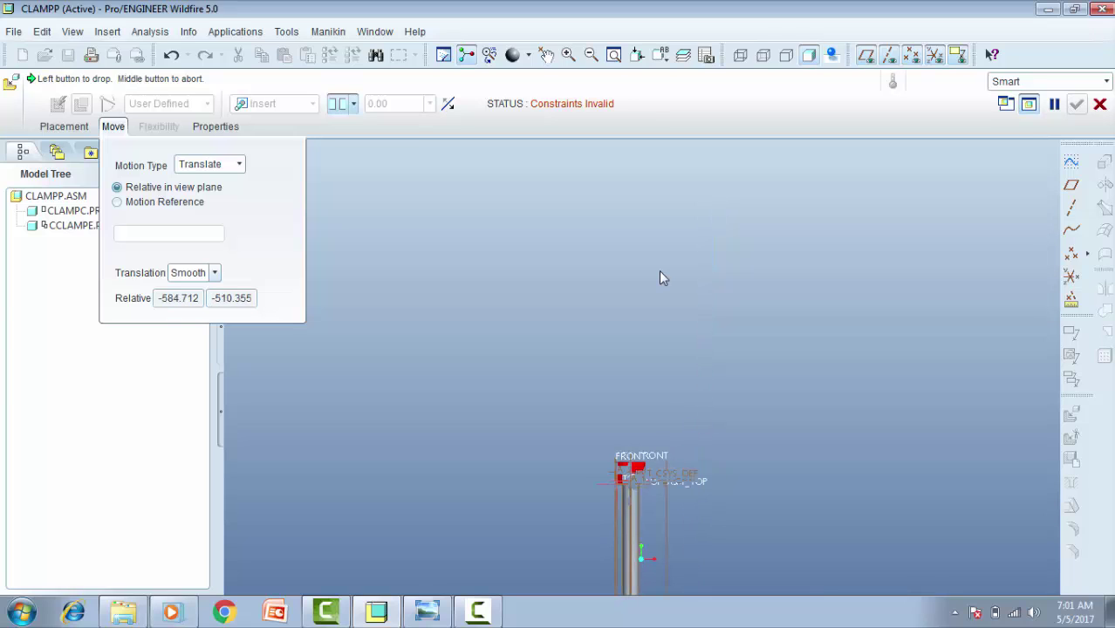
left_click(726, 186)
middle_click_drag(707, 256, 630, 229)
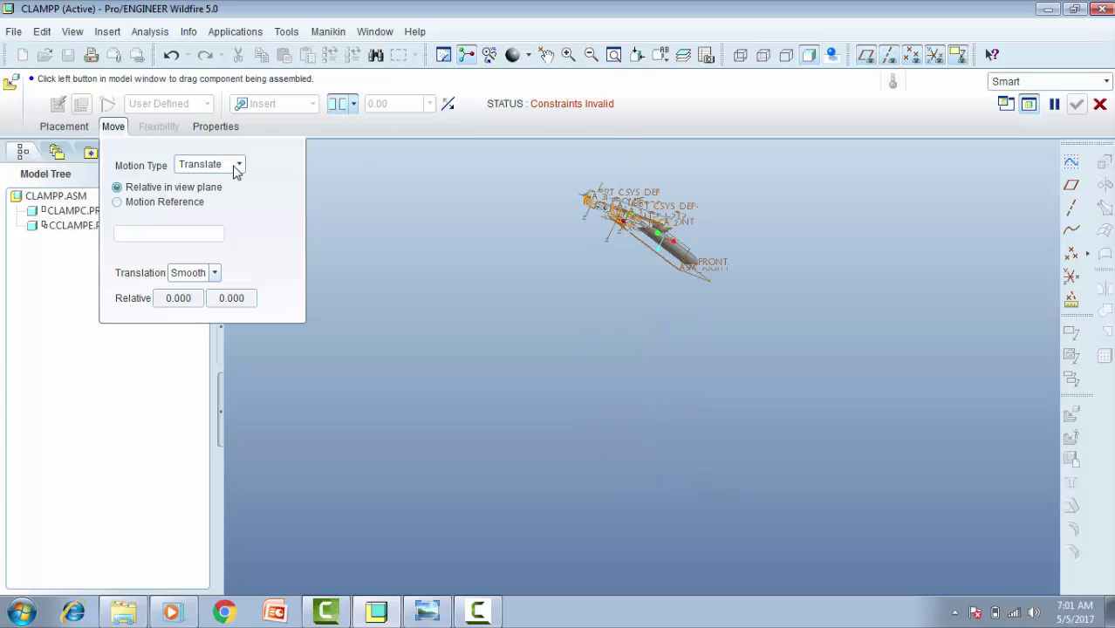
key("ctrl+d")
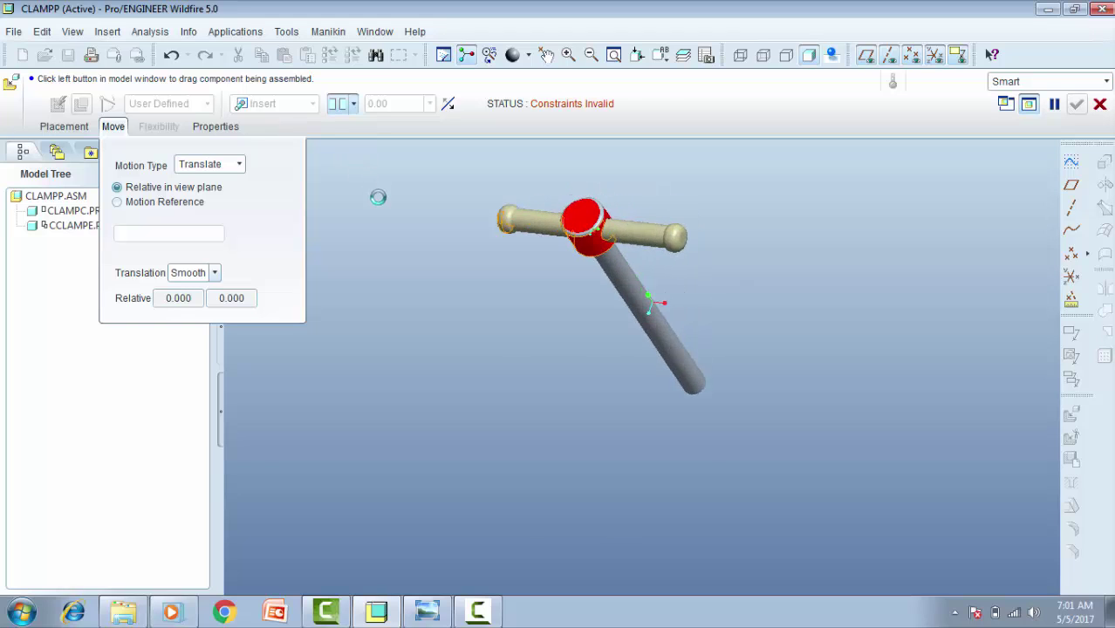
left_click_drag(571, 271, 585, 261)
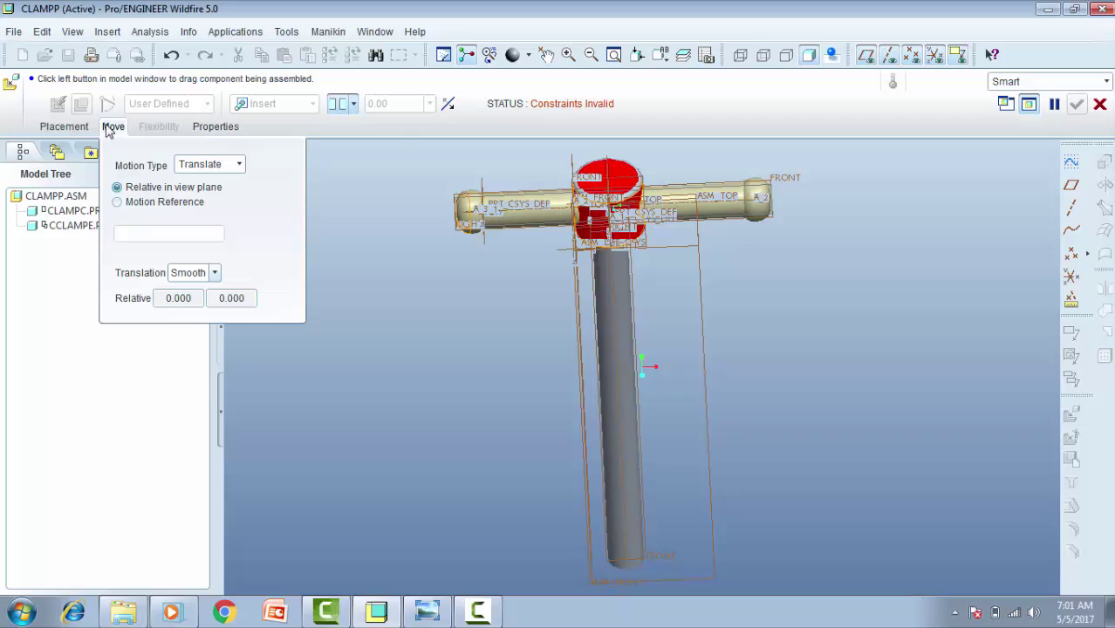
Step: Try to add another Insert constraint between the handle's cylindrical shaft surface and the red head's cylindrical surface
left_click(64, 126)
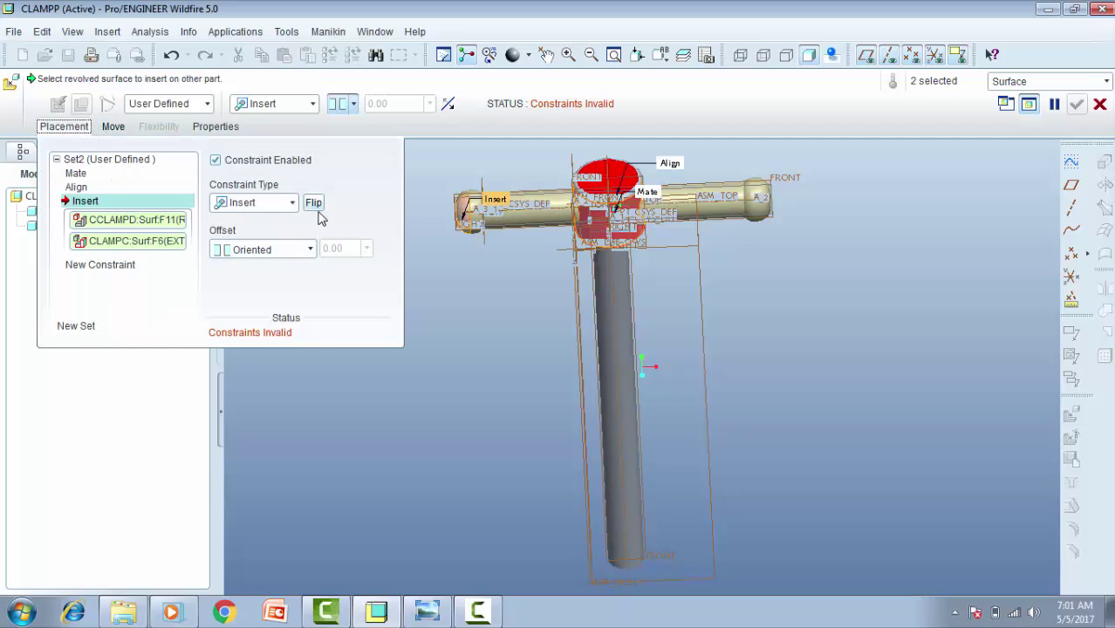
left_click(93, 265)
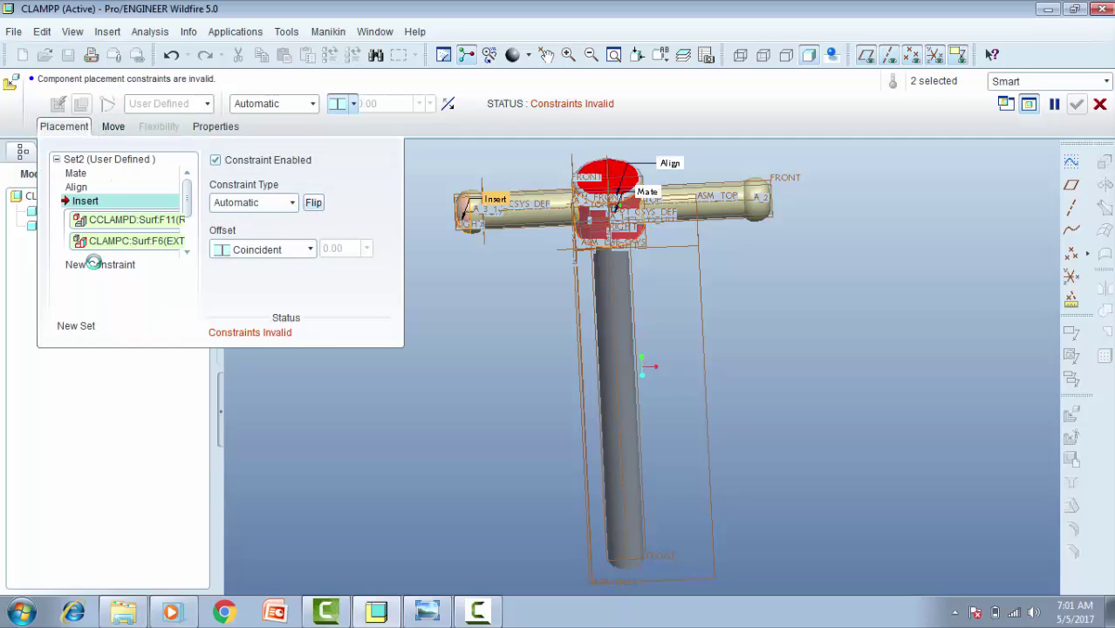
left_click(237, 202)
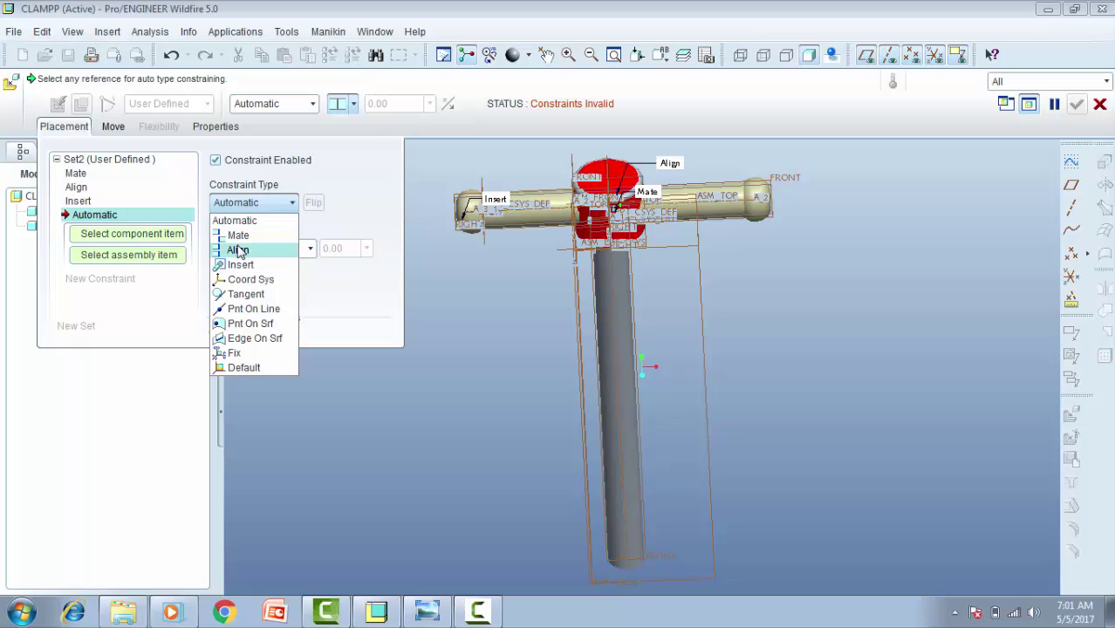
left_click(241, 264)
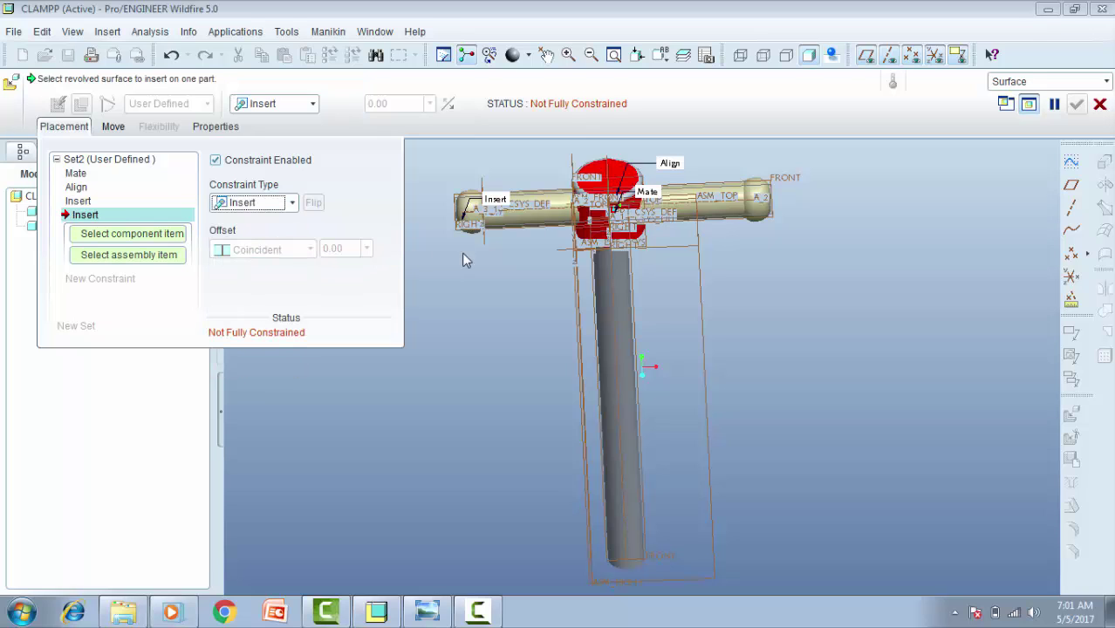
left_click(512, 217)
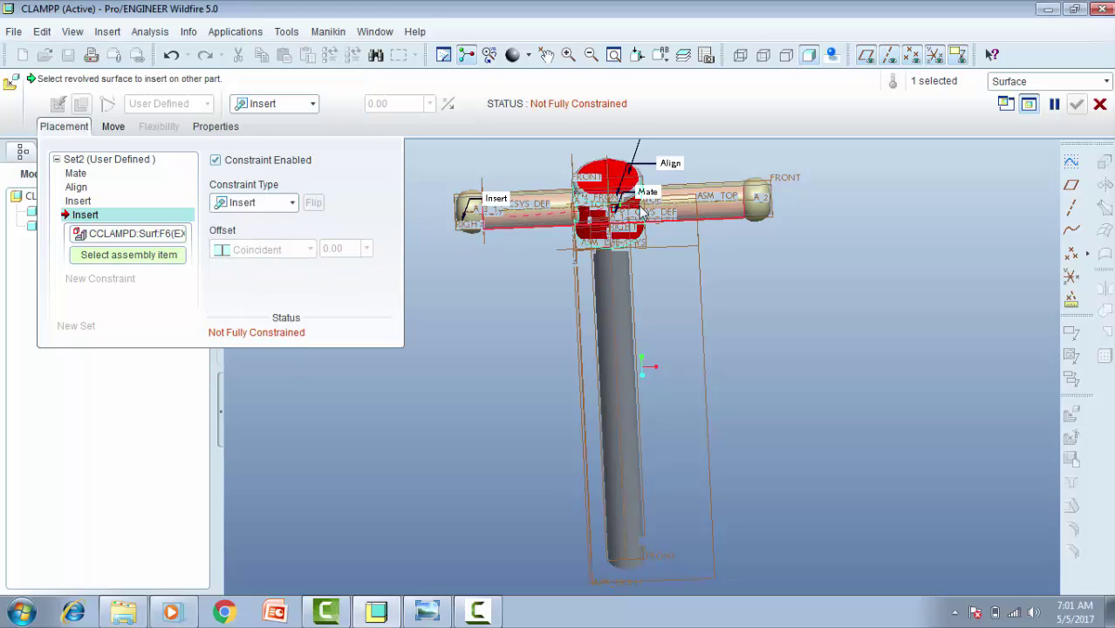
middle_click_drag(630, 214, 567, 229)
scroll(548, 232, "up", 3)
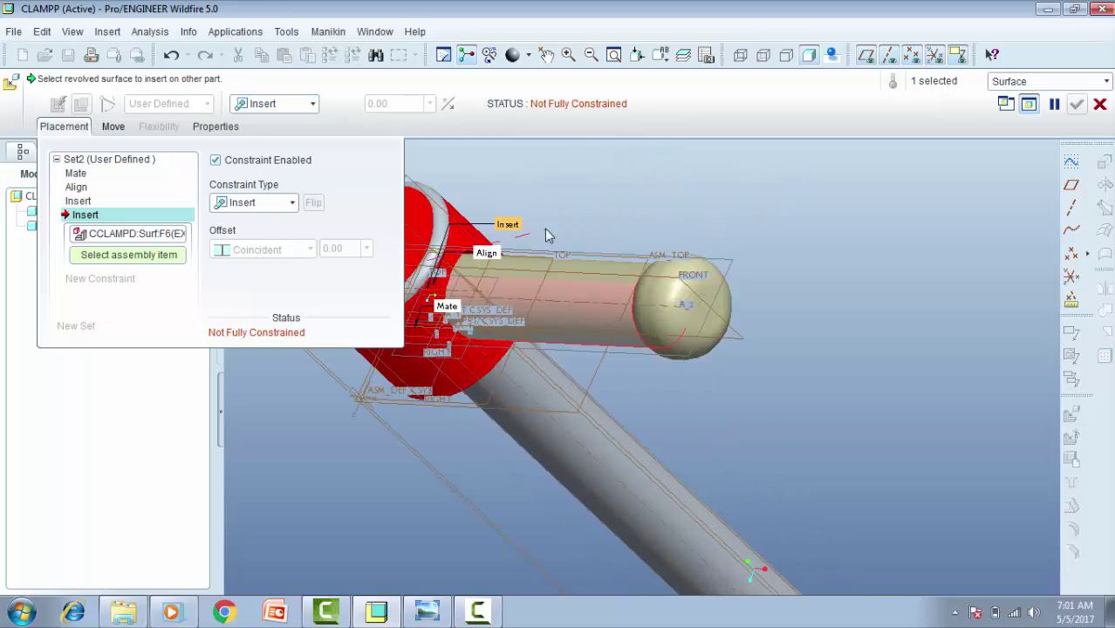
left_click(465, 258)
middle_click_drag(465, 258, 496, 266)
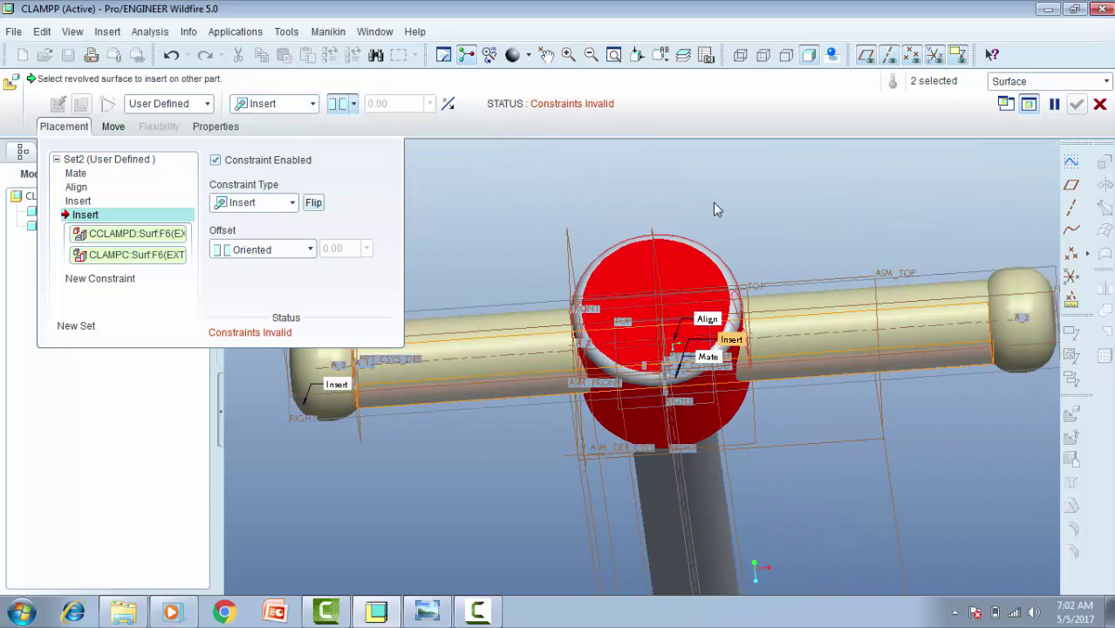
middle_click_drag(663, 214, 391, 222)
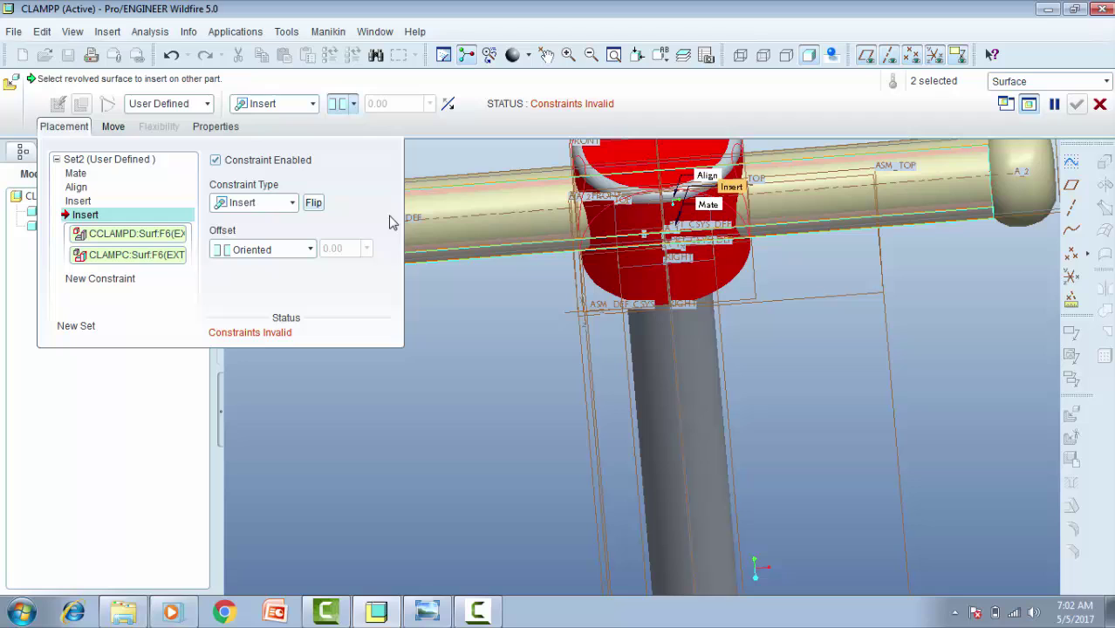
Step: Delete both Insert constraints from the handle's placement set, keeping Mate and Align, and accept the placement
right_click(80, 203)
left_click(74, 201)
right_click(96, 207)
left_click(101, 216)
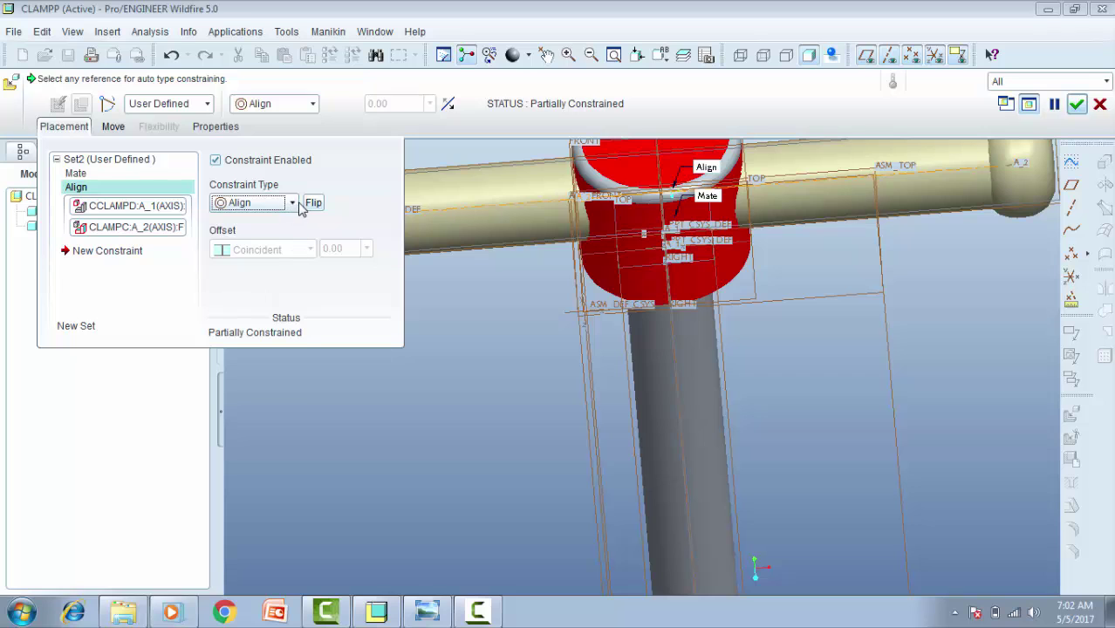
left_click(1078, 105)
middle_click_drag(816, 281, 668, 430)
key("ctrl+d")
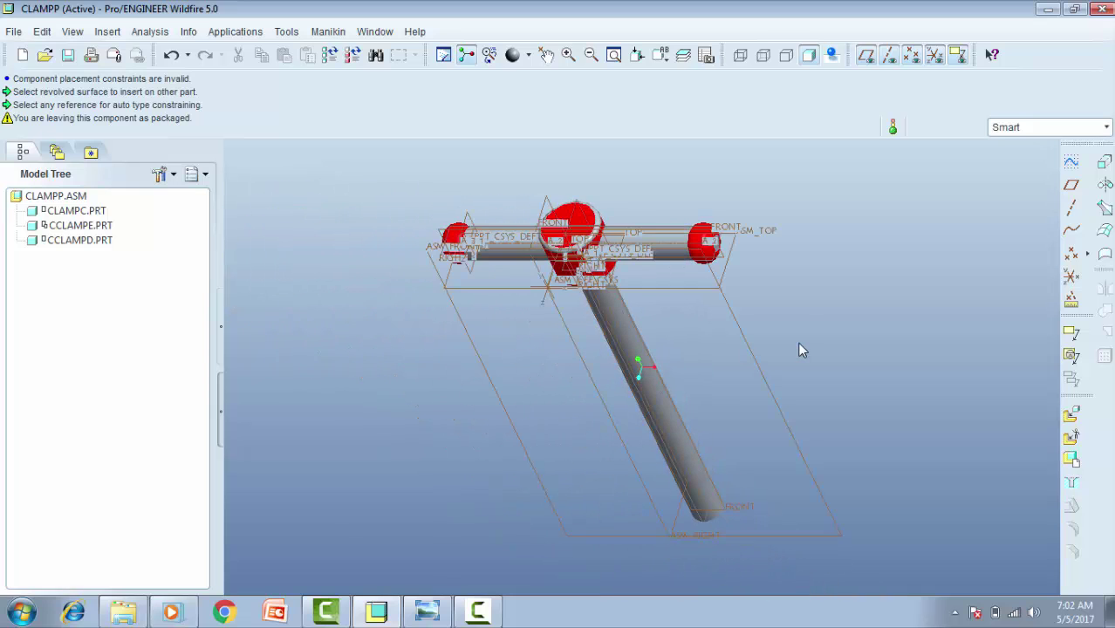
middle_click_drag(802, 347, 684, 225)
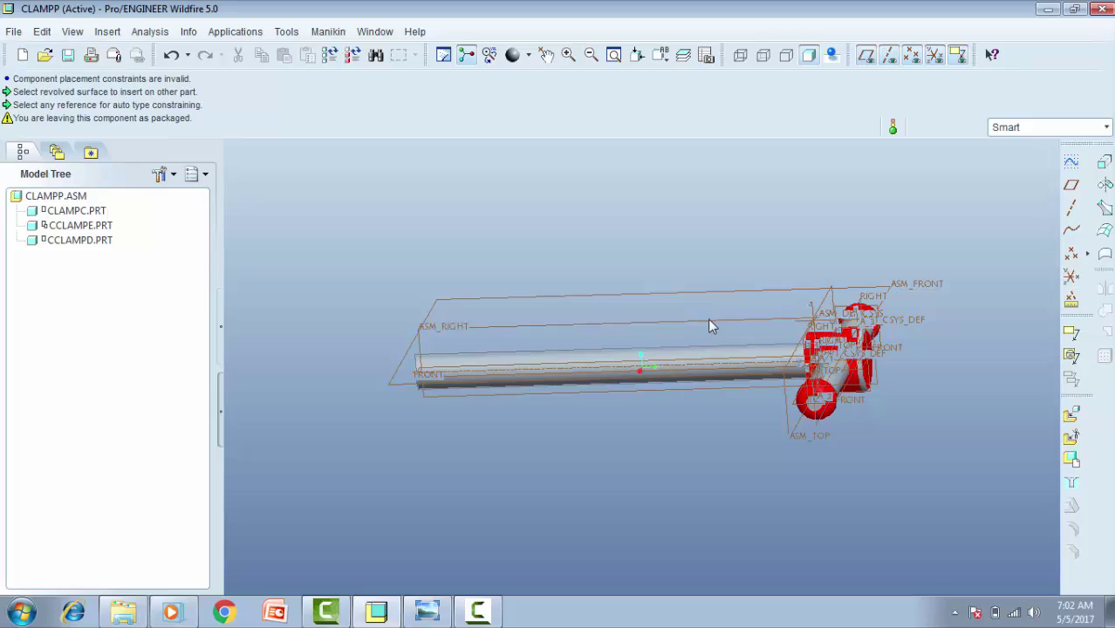
Step: Add the round pad part cclampb.prt to the assembly
left_click(1071, 419)
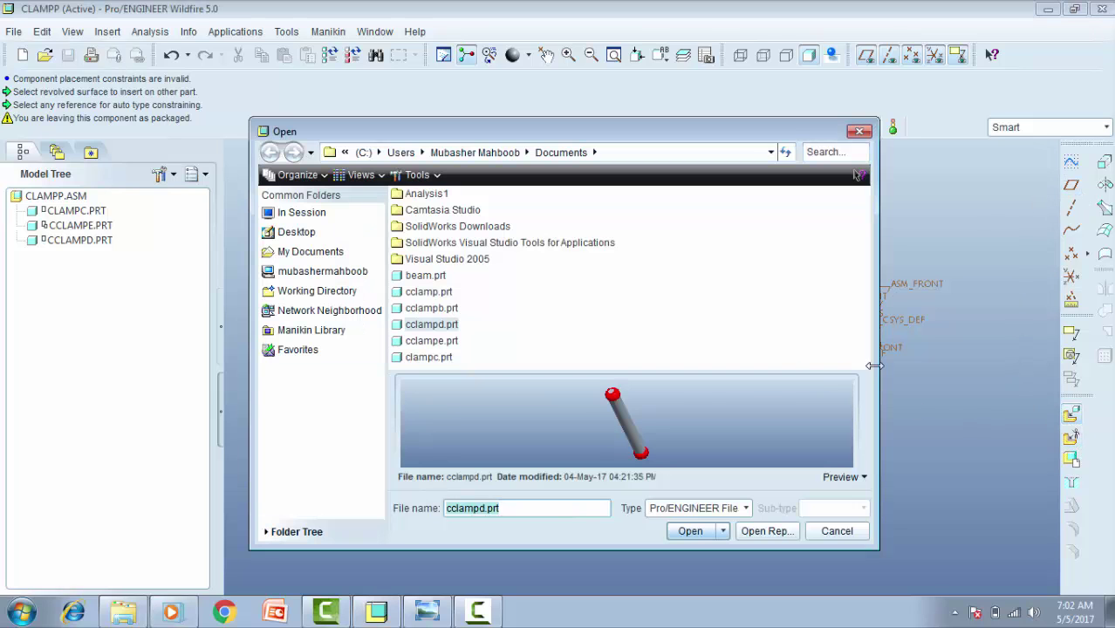
left_click(430, 310)
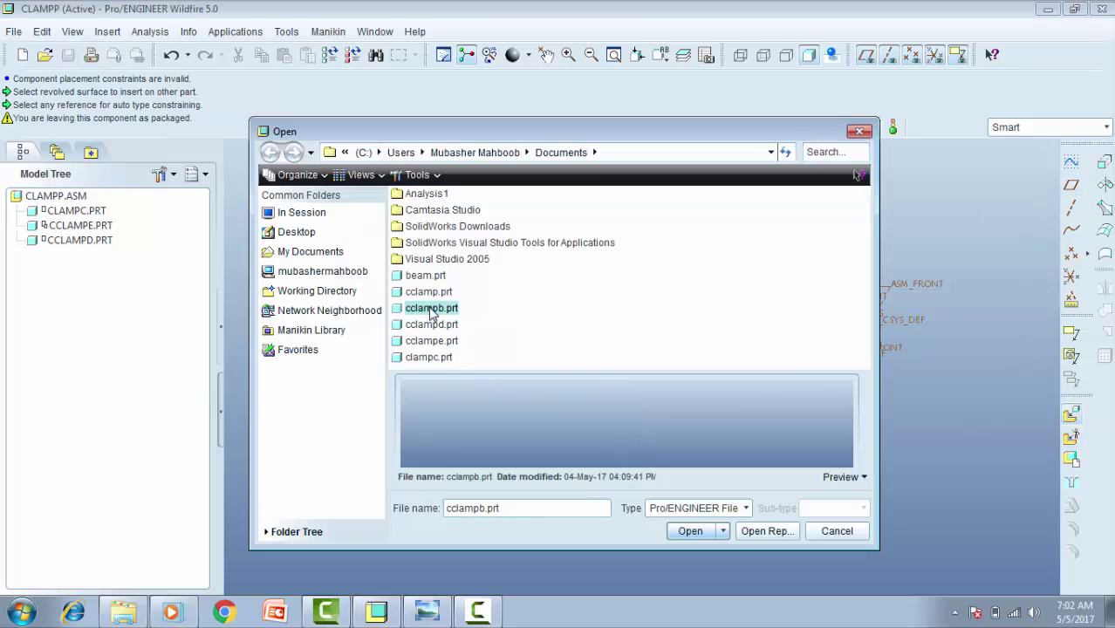
left_click(698, 534)
middle_click_drag(585, 474, 422, 572)
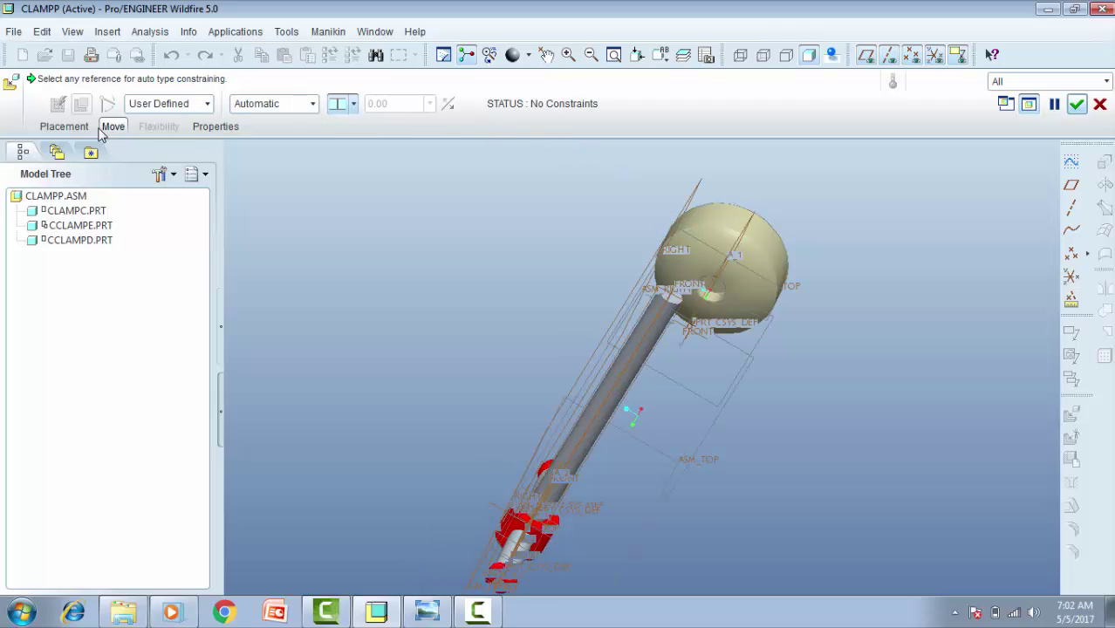
Step: Add a Mate constraint between the flat bottom of the pad's hole and the free end face of the rod
left_click(309, 111)
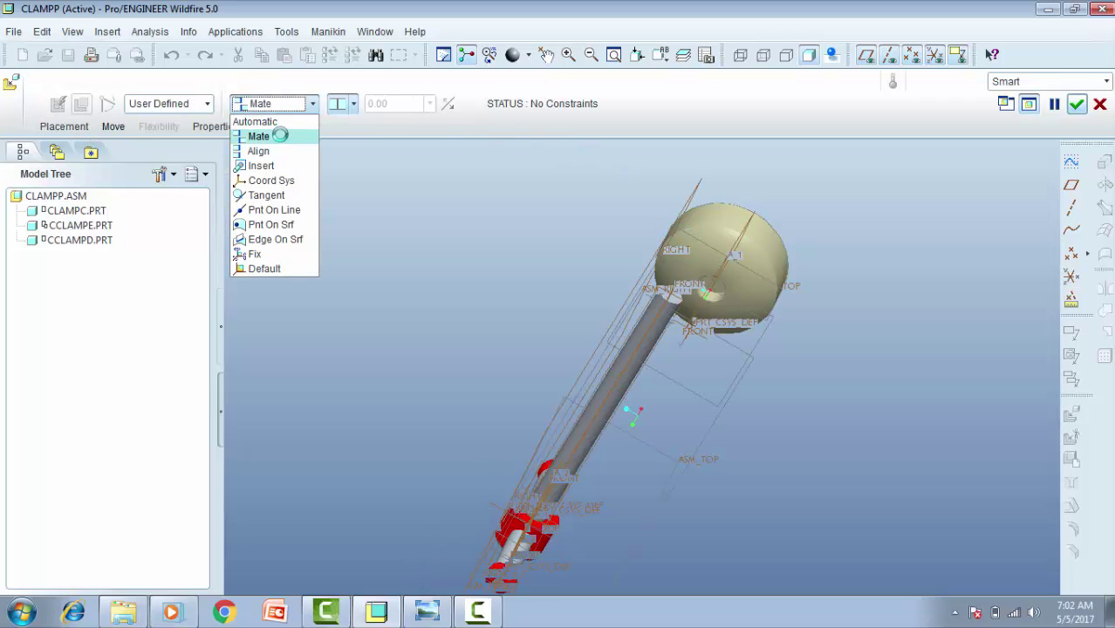
left_click(262, 137)
scroll(714, 297, "up", 5)
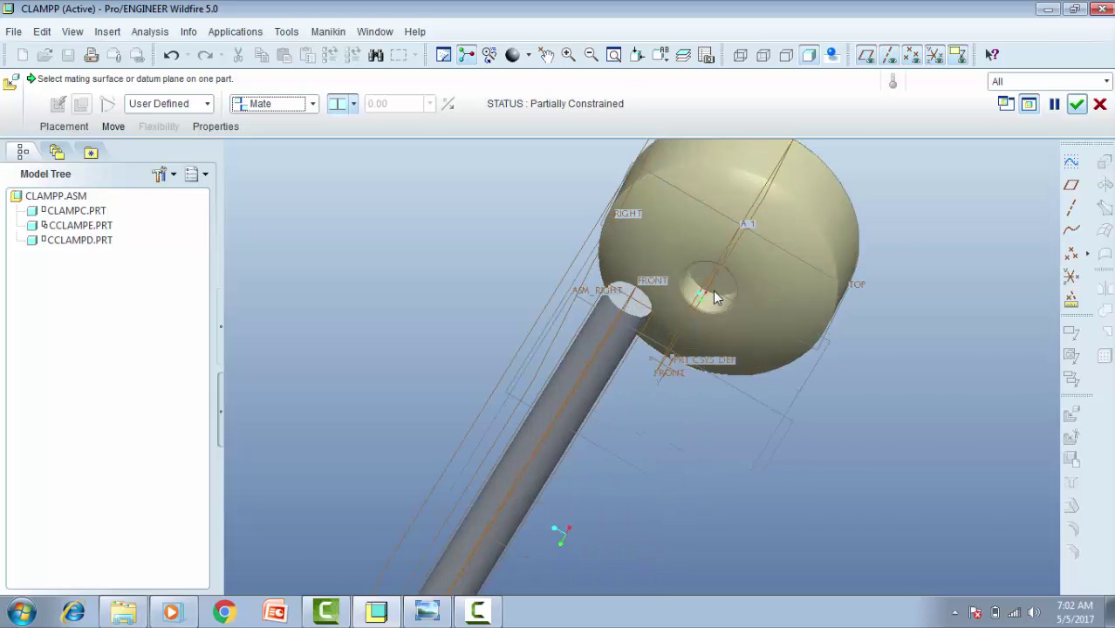
left_click(716, 279)
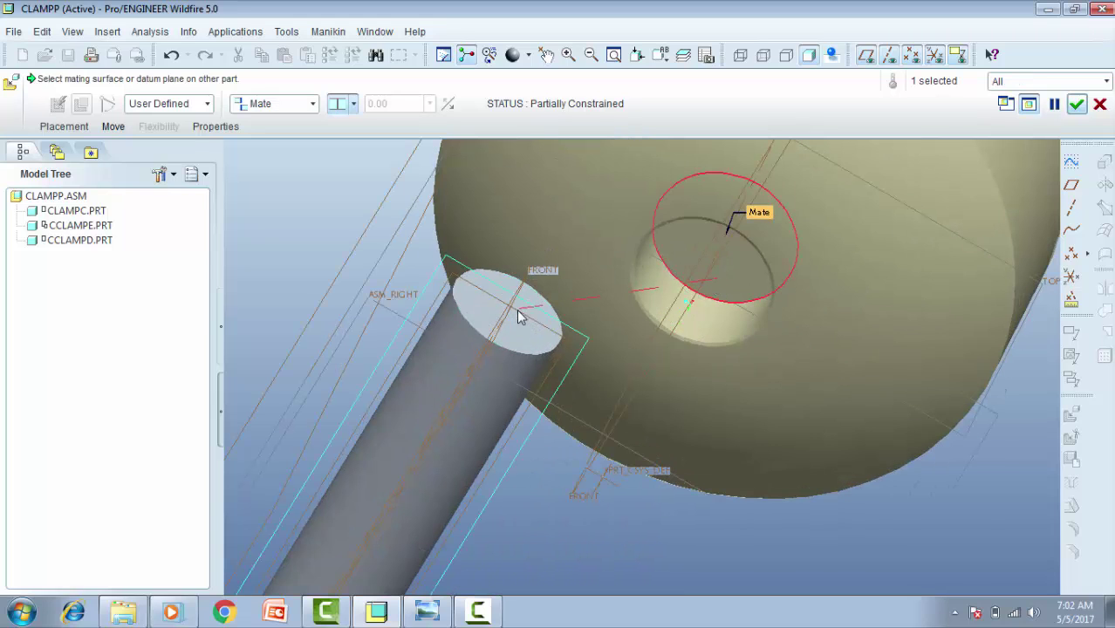
left_click(513, 343)
mouse_move(525, 330)
middle_mouse_down()
mouse_move(574, 282)
mouse_move(526, 326)
middle_mouse_up()
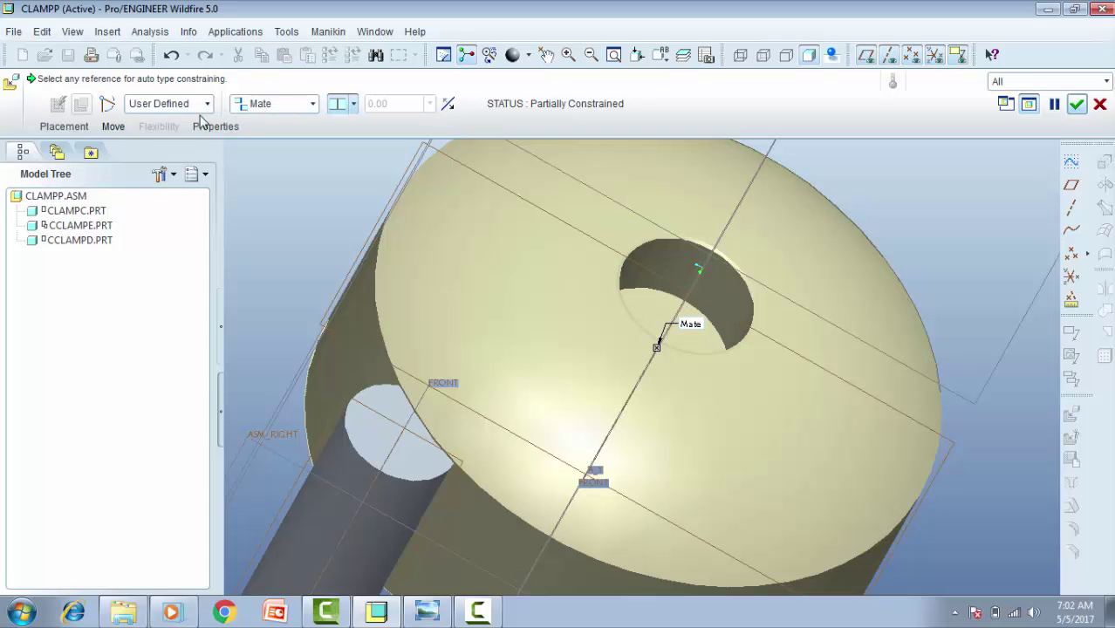
Step: Try an Insert constraint between the pad hole's cylindrical surface and the rod's cylindrical surface, and cancel the pad's placement
left_click(65, 127)
left_click(107, 237)
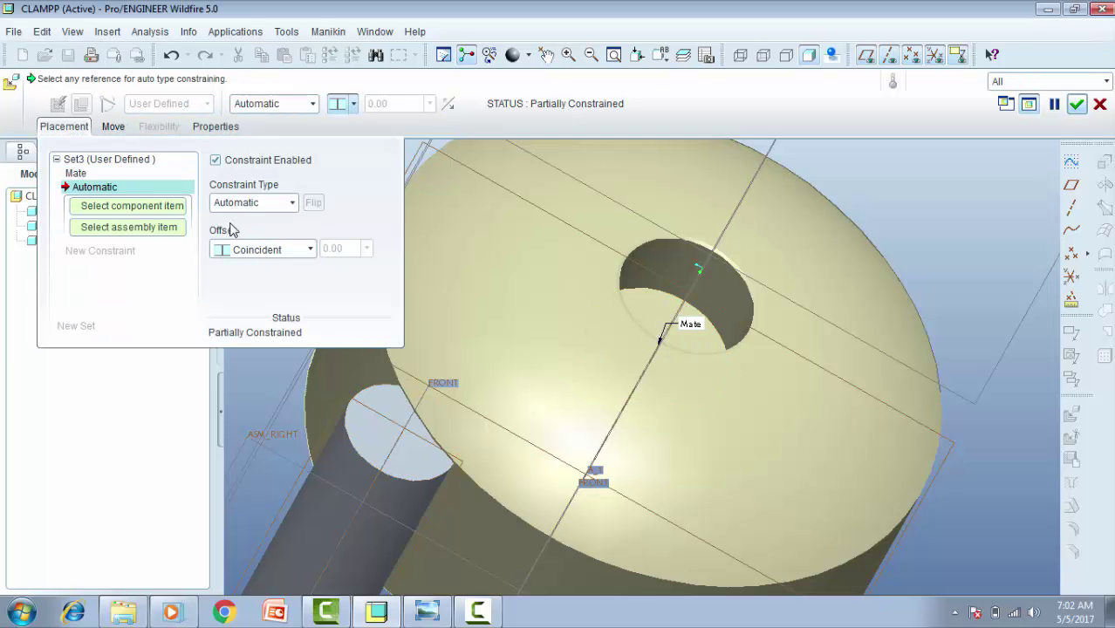
left_click(245, 206)
left_click(238, 264)
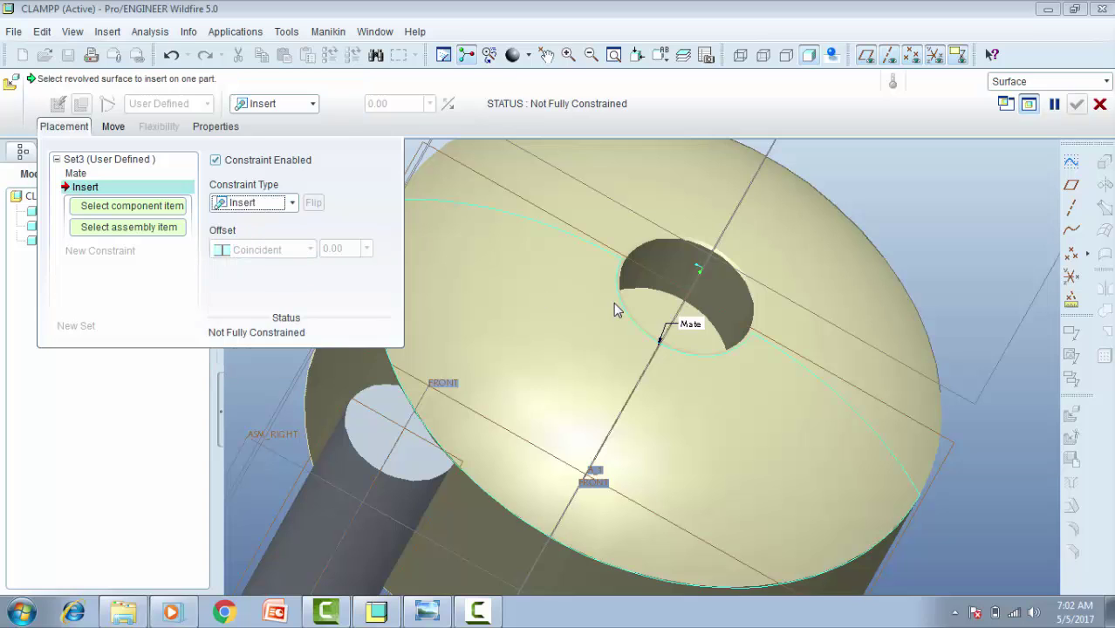
left_click(668, 263)
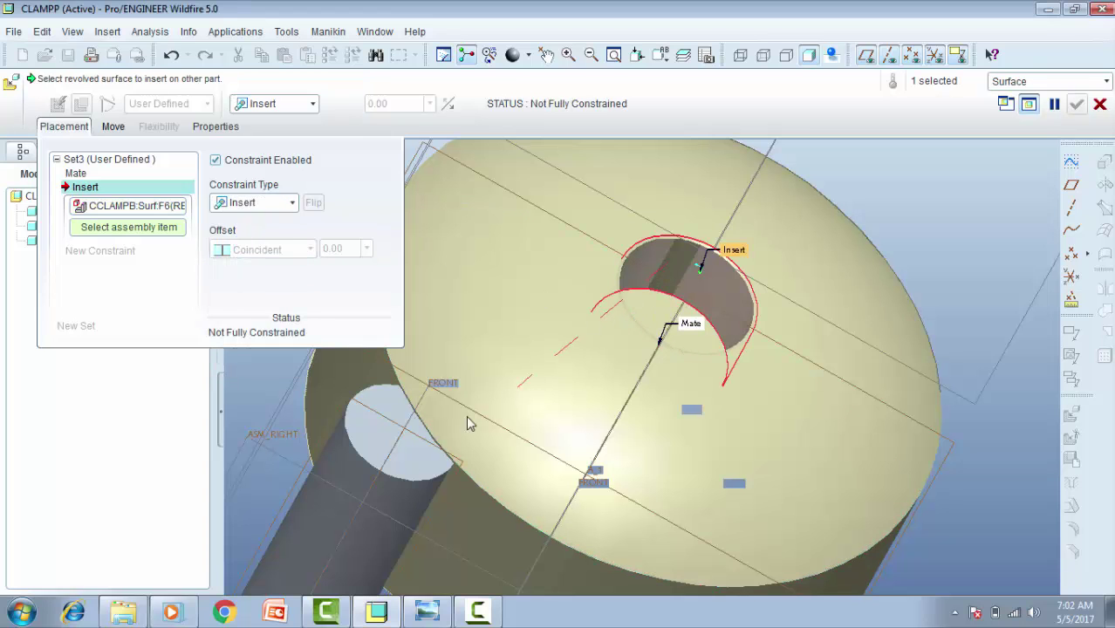
left_click(369, 516)
middle_click_drag(372, 510, 680, 304)
left_click(1100, 104)
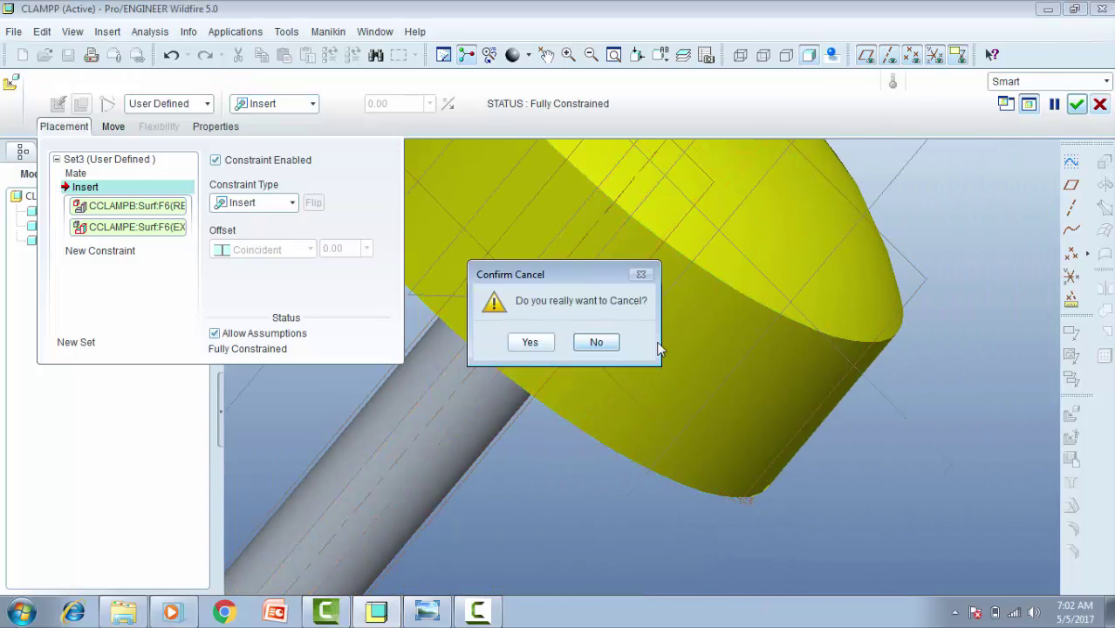
left_click(532, 342)
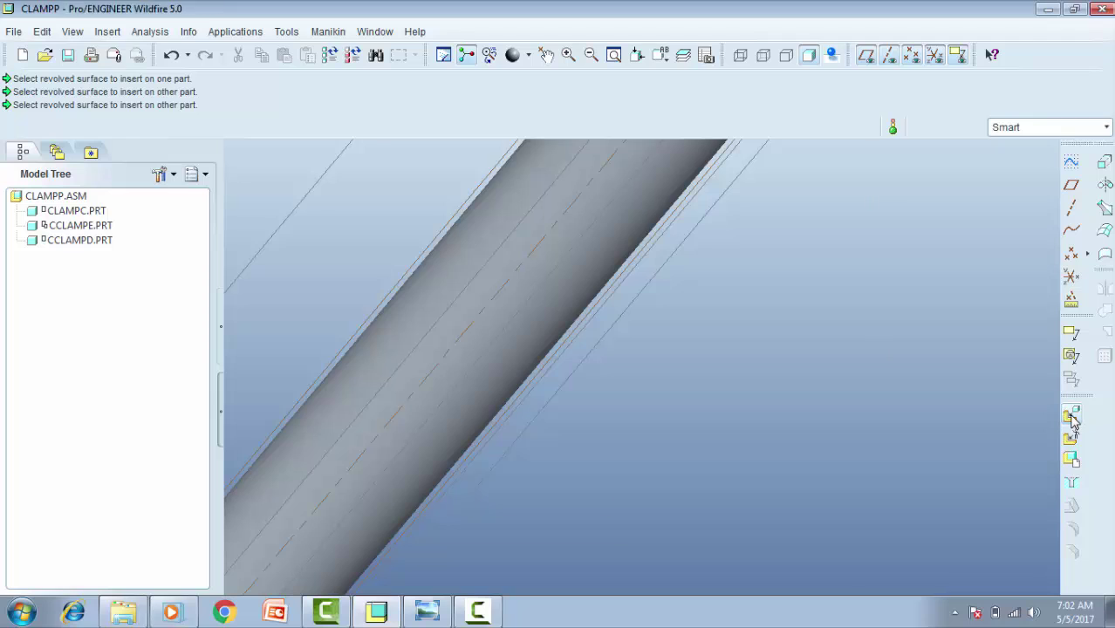
Step: Bring the pad part cclampb.prt into the assembly again
left_click(1071, 417)
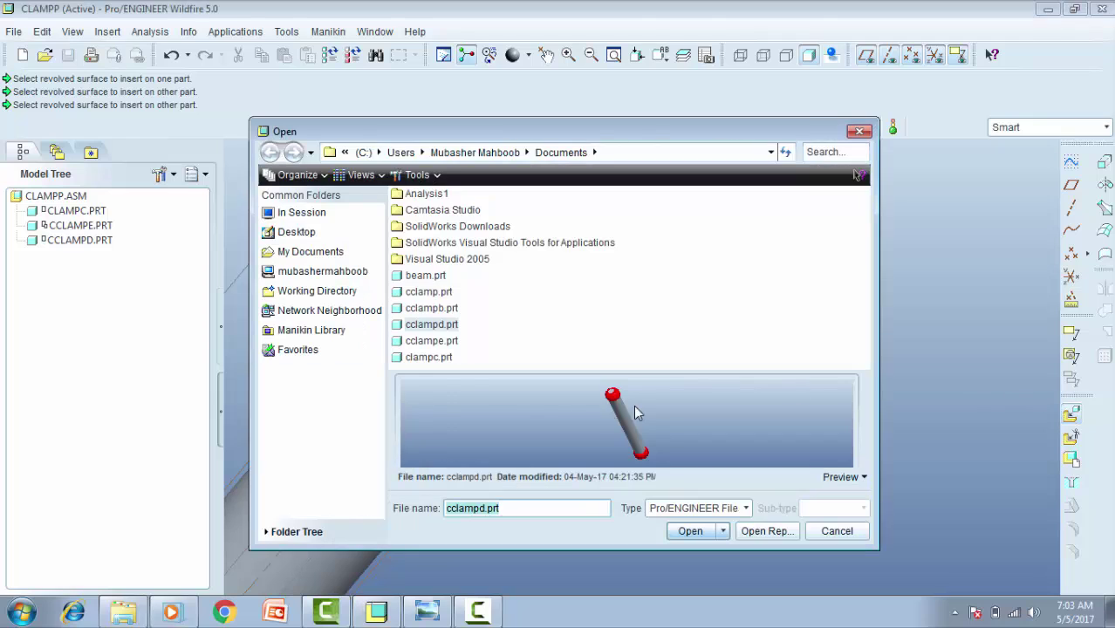
left_click(427, 343)
left_click(431, 327)
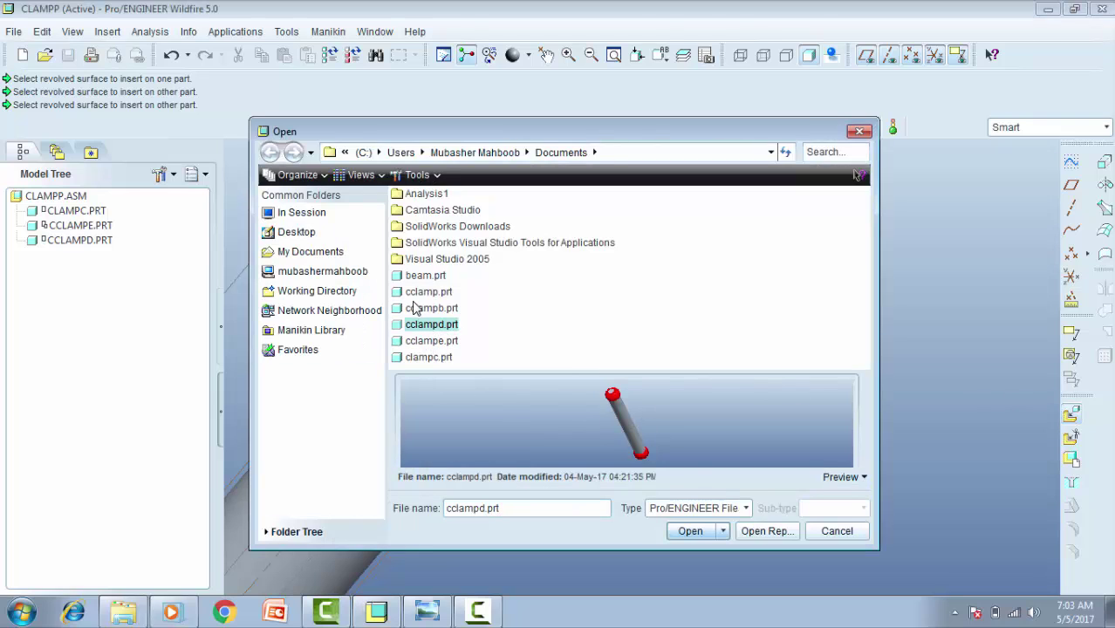
left_click(427, 308)
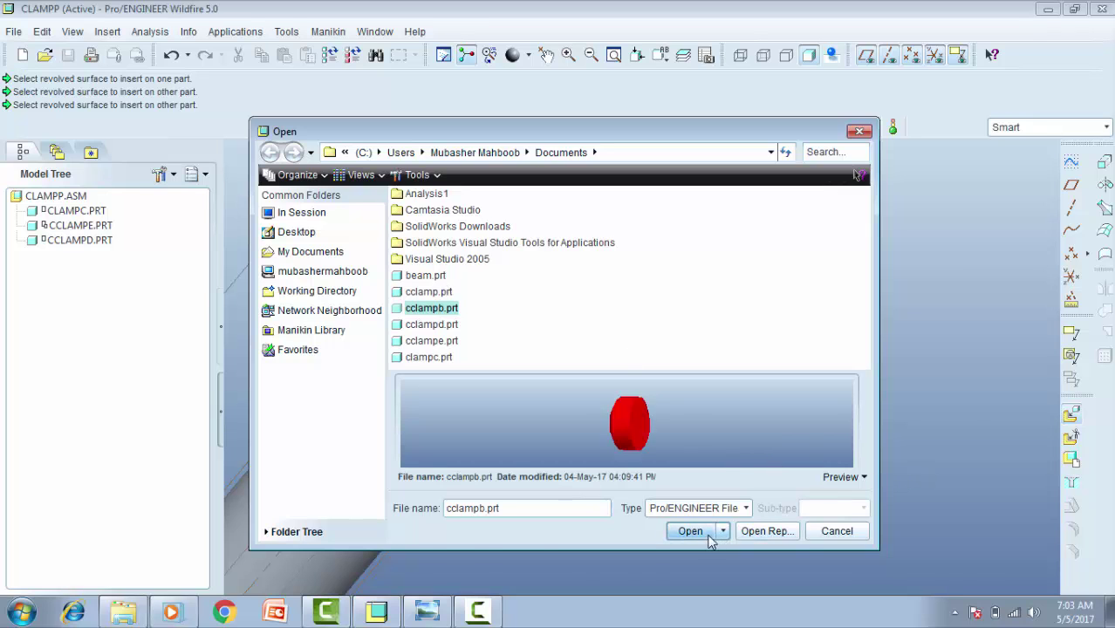
left_click(711, 534)
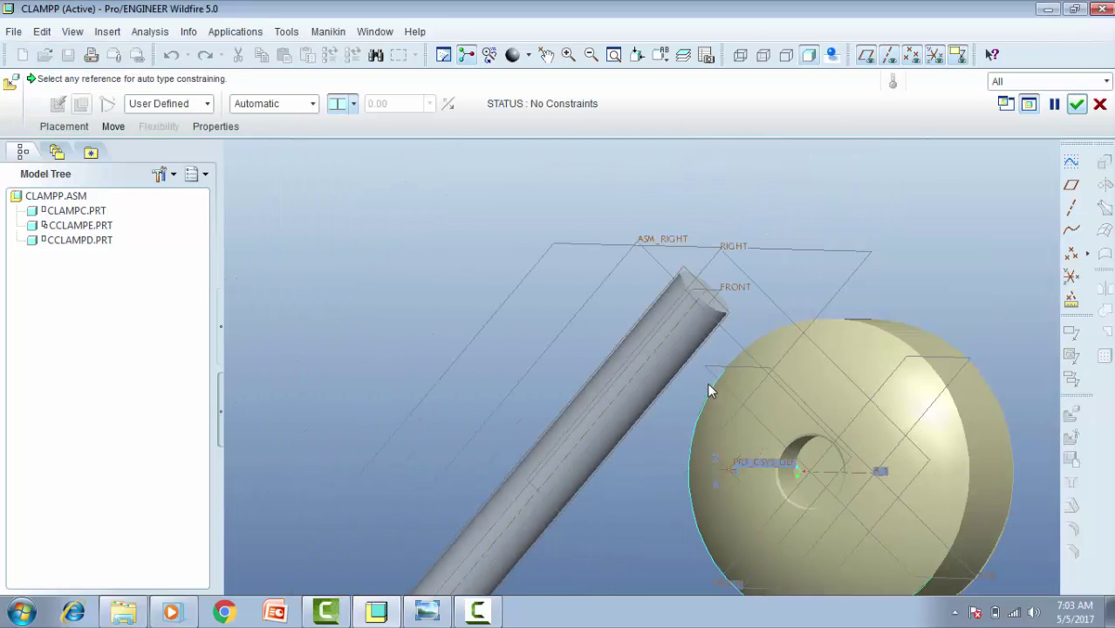
Step: Try placing the pad with the Default constraint, and cancel its placement
left_click(307, 103)
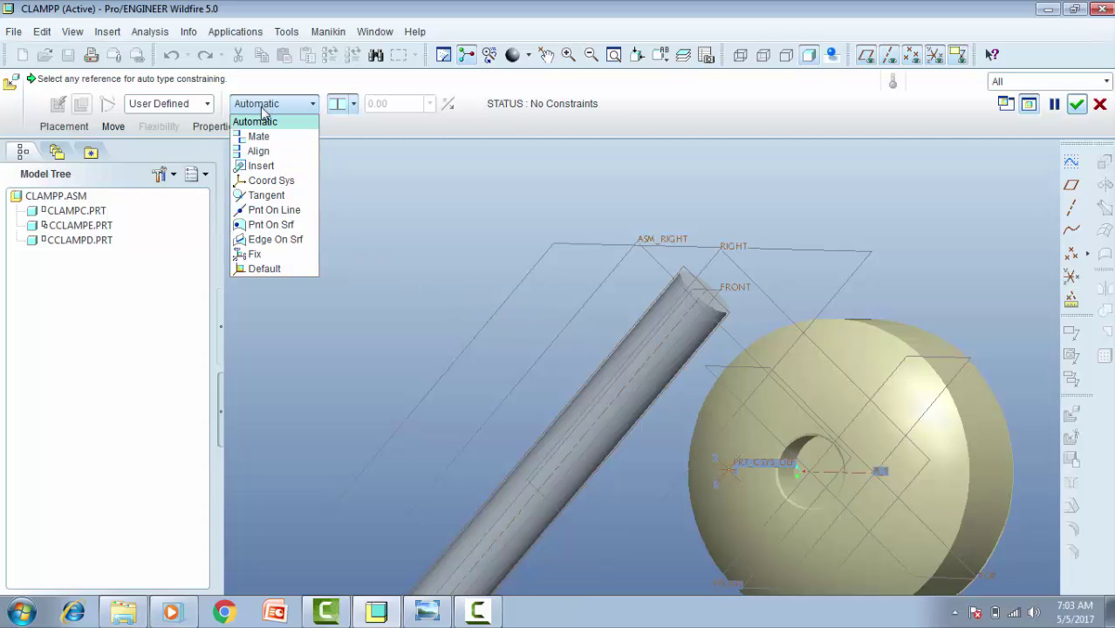
left_click(262, 268)
scroll(707, 327, "down", 5)
middle_click_drag(632, 392, 679, 300)
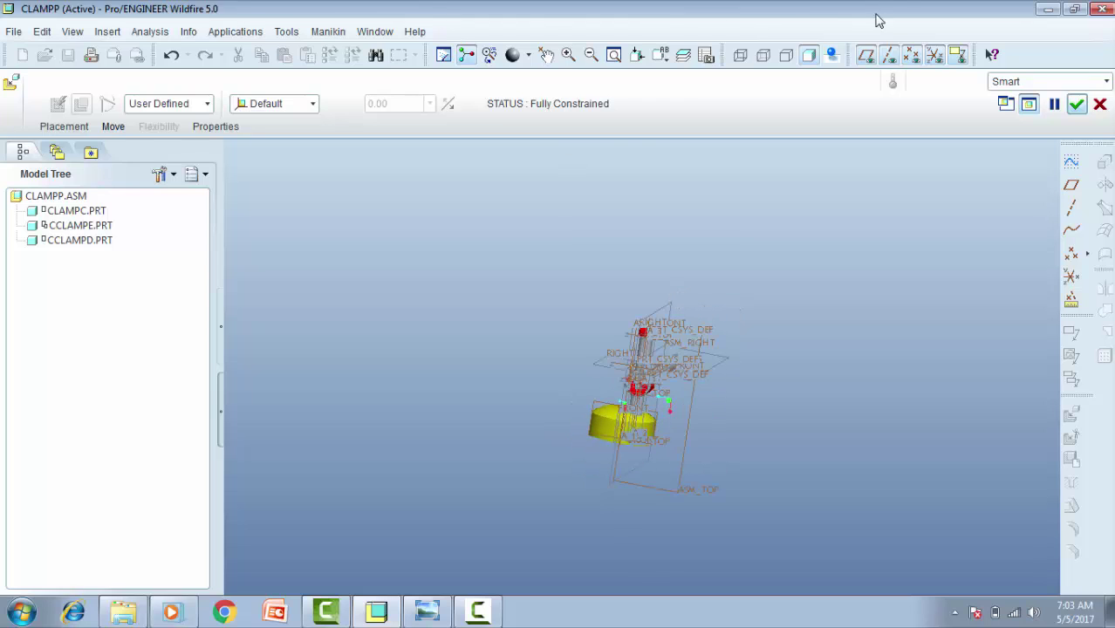
left_click(1100, 104)
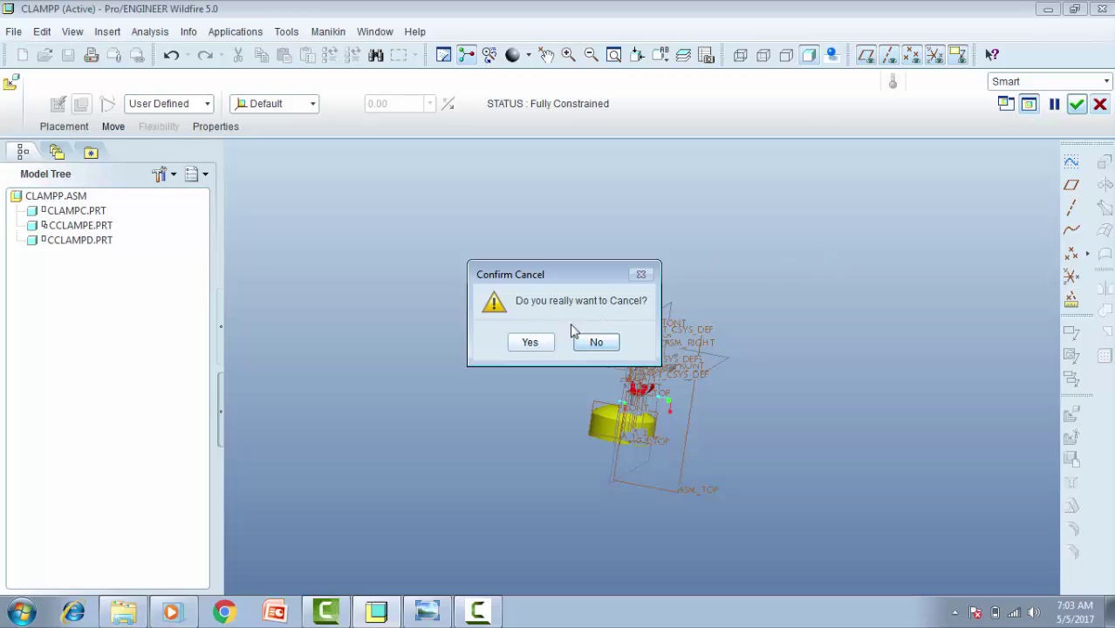
left_click(530, 343)
Step: Add cclampb.prt to the assembly once more, leaving its placement open with both the pad's hole and the rod's end in view
left_click(1071, 414)
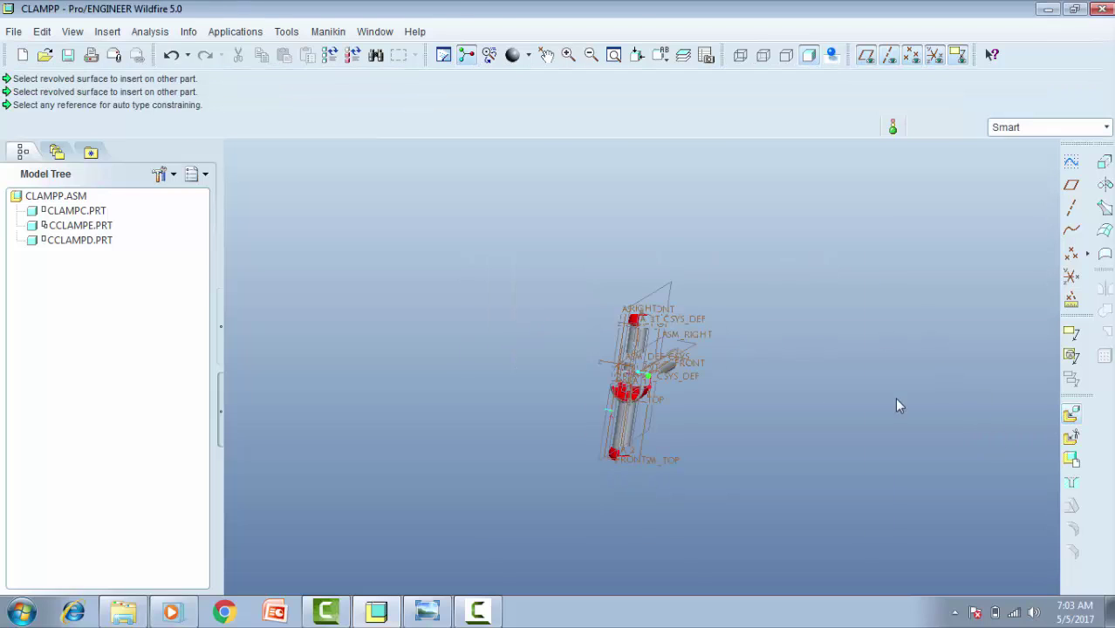
left_click(432, 308)
left_click(690, 531)
scroll(682, 455, "down", 5)
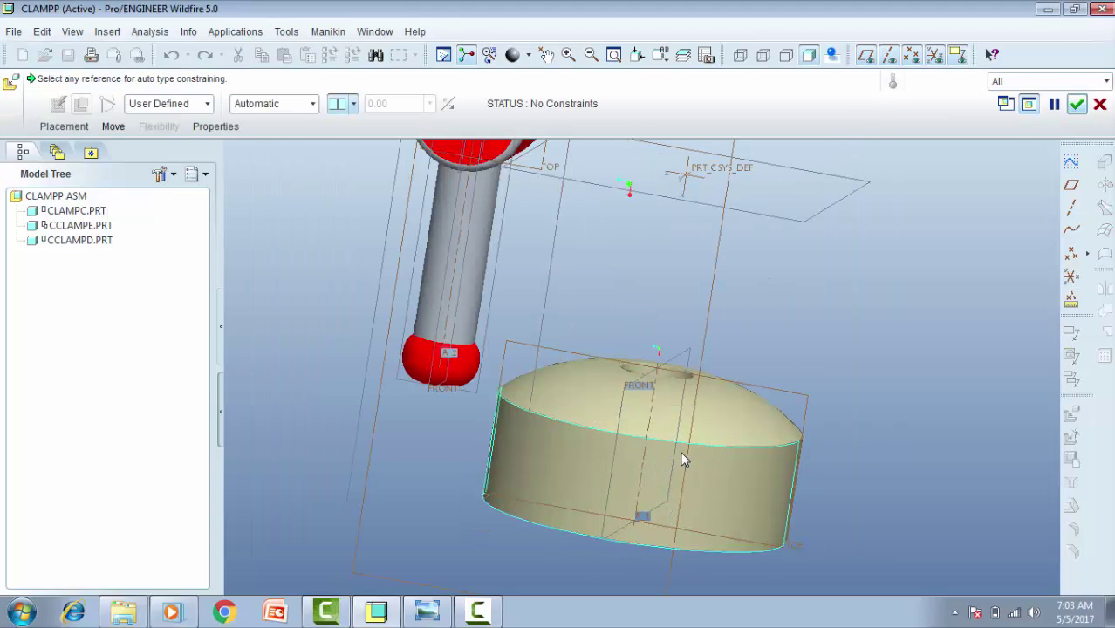
scroll(568, 347, "up", 2)
middle_click_drag(562, 404, 445, 399)
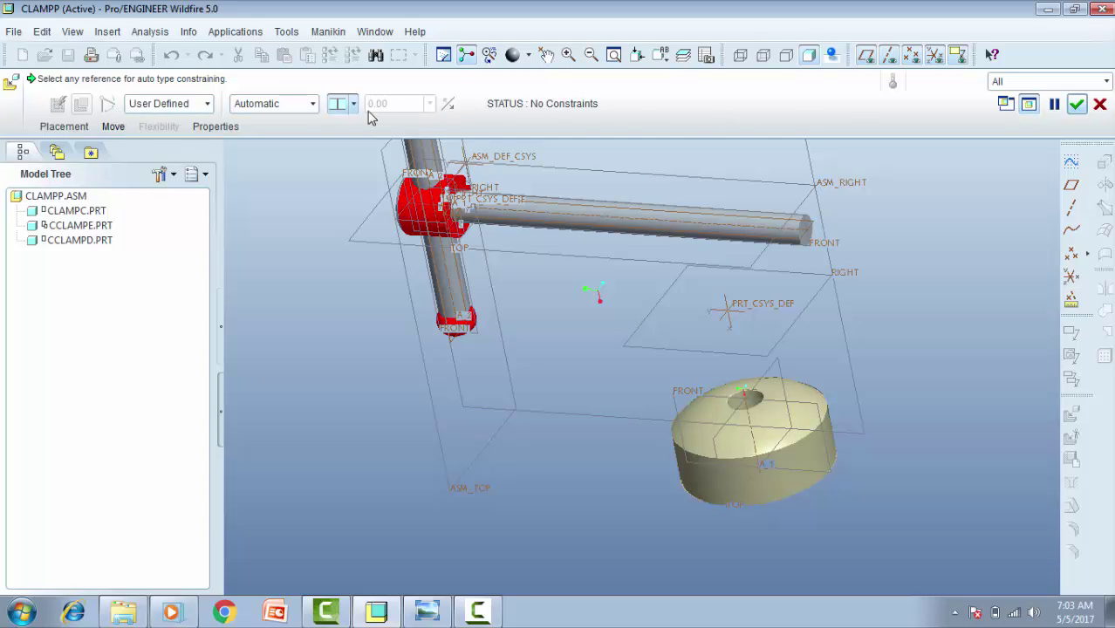
Step: Add a Mate constraint between the rod's free end face and the flat bottom of the pad's hole
left_click(82, 129)
left_click(238, 202)
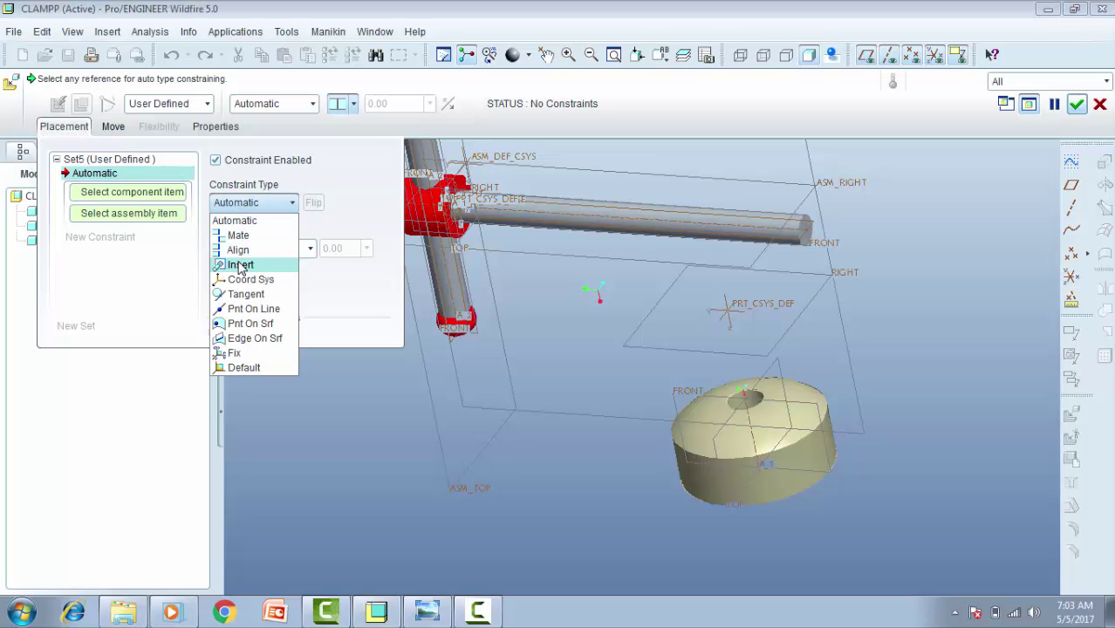
left_click(238, 236)
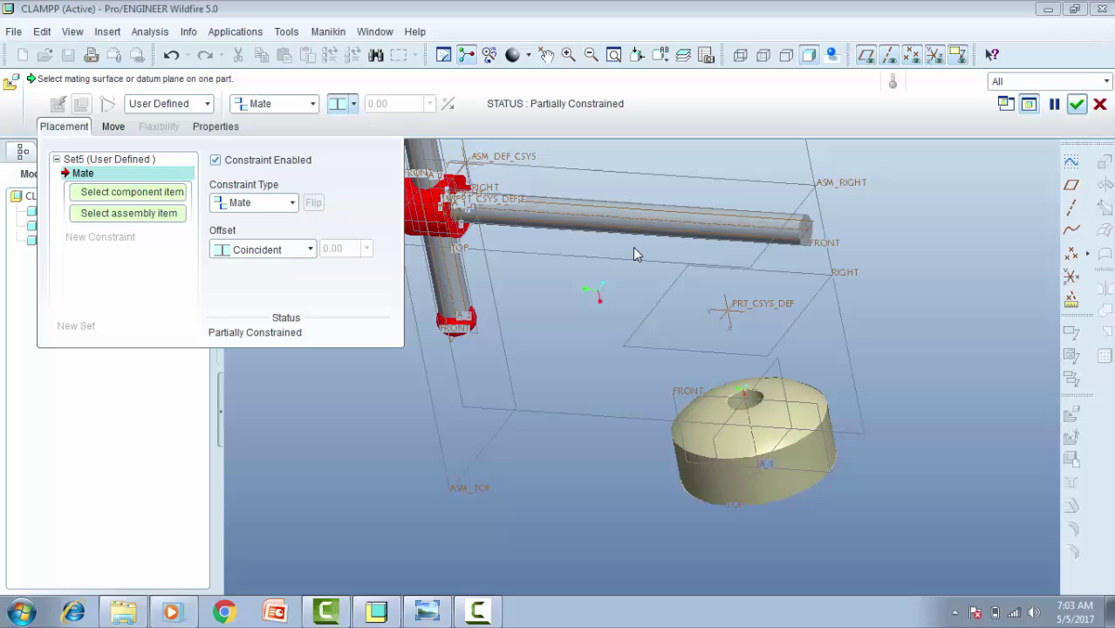
left_click(803, 234)
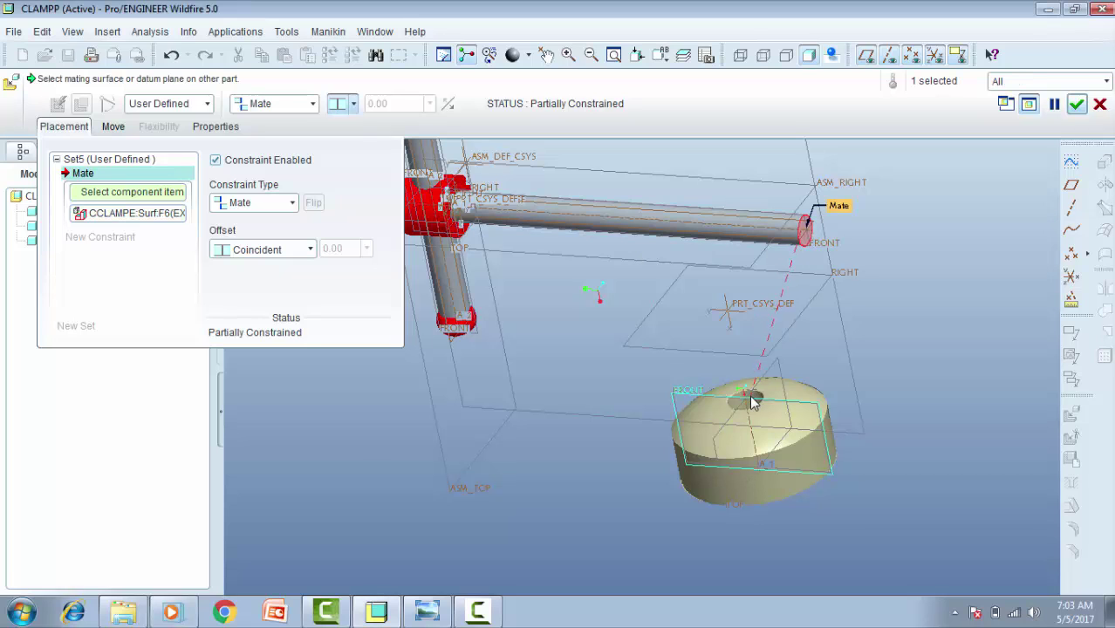
middle_click_drag(749, 408, 758, 424)
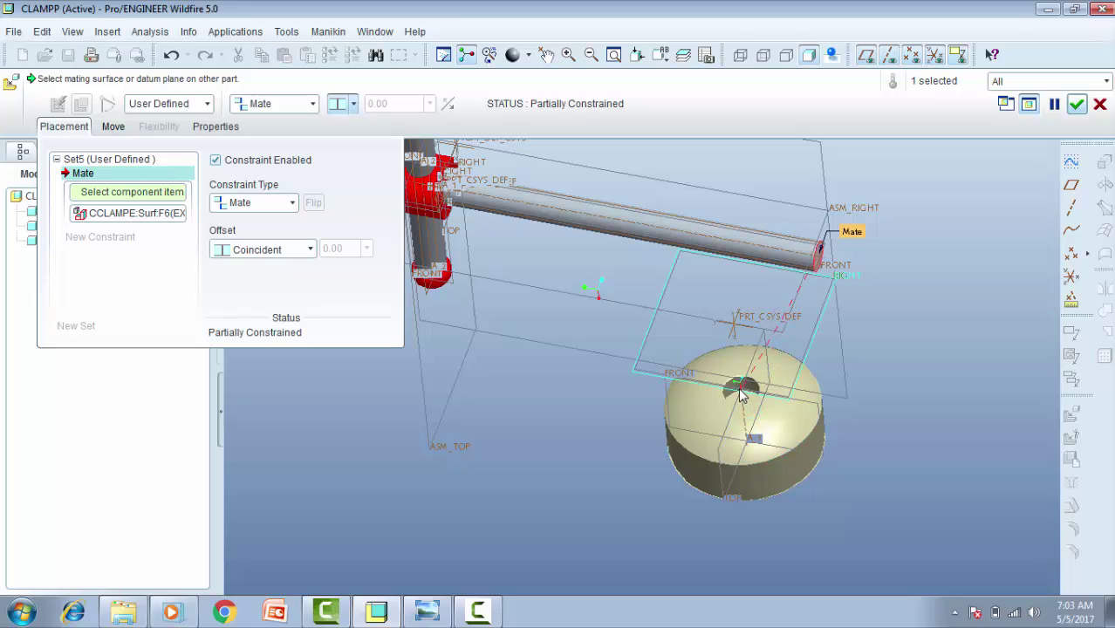
scroll(737, 396, "down", 5)
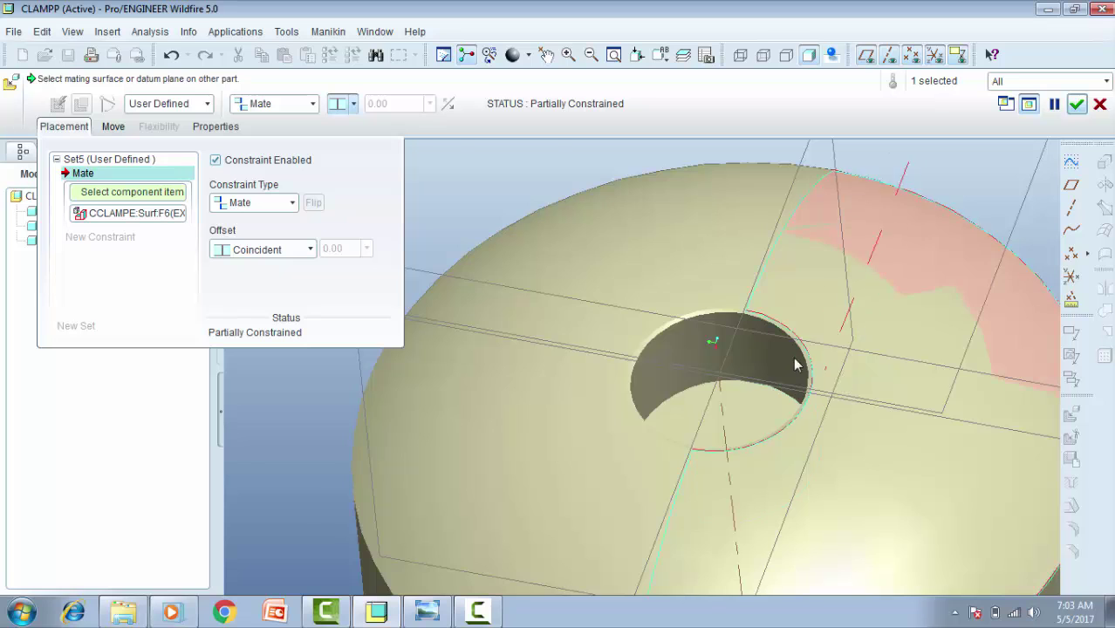
scroll(820, 373, "up", 5)
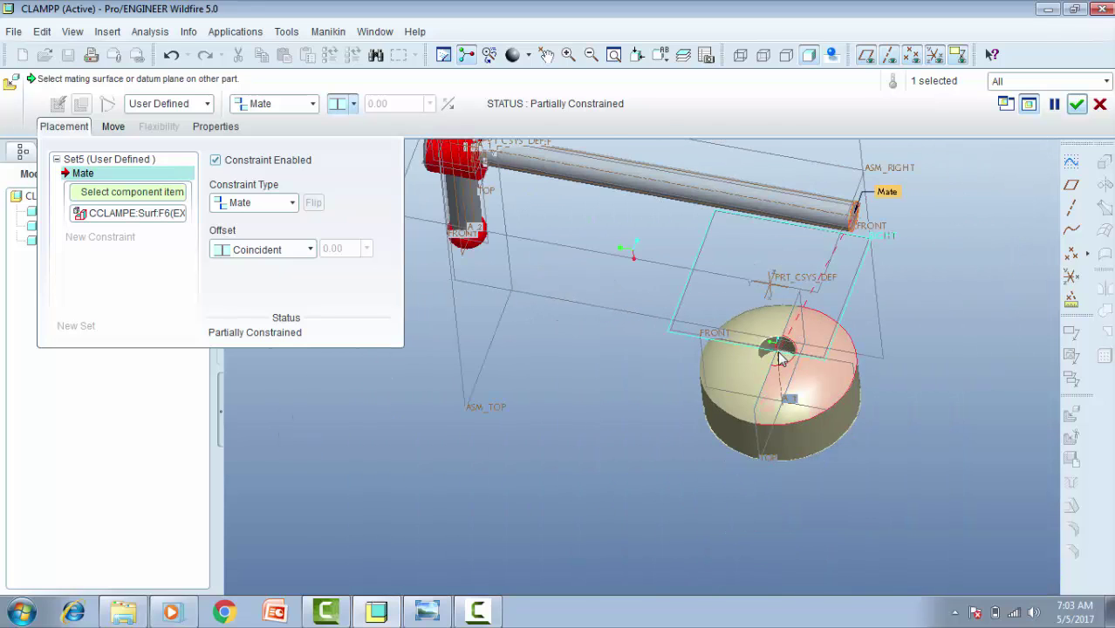
scroll(779, 358, "down", 5)
left_click(780, 367)
scroll(777, 349, "up", 5)
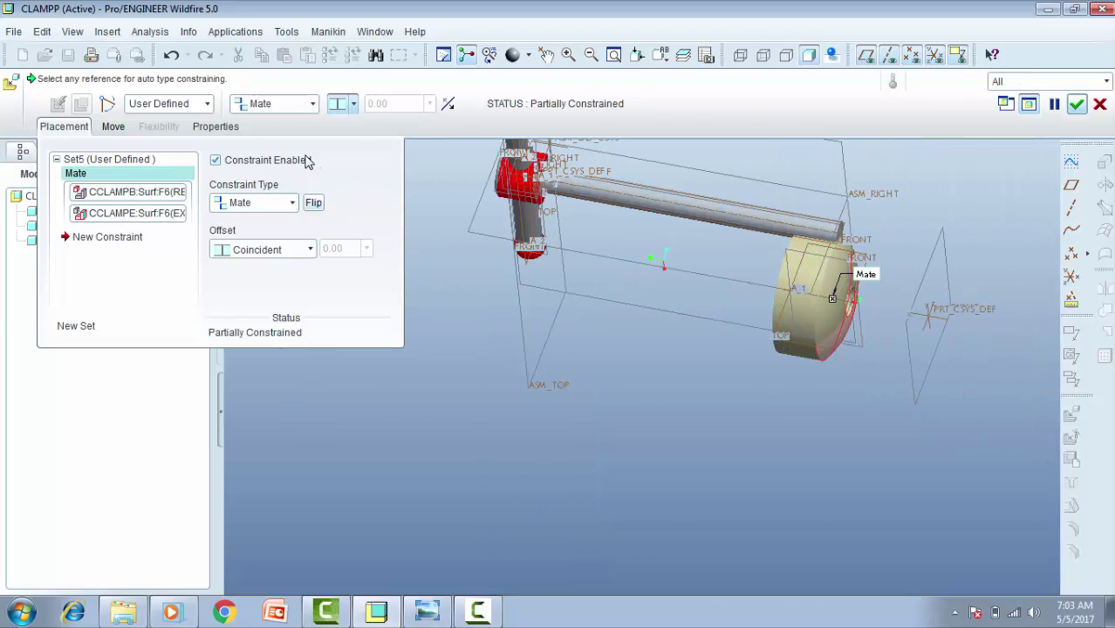
Step: Flip the pad's Mate constraint to Align so that the pad faces the opposite way at the rod's end
left_click(355, 104)
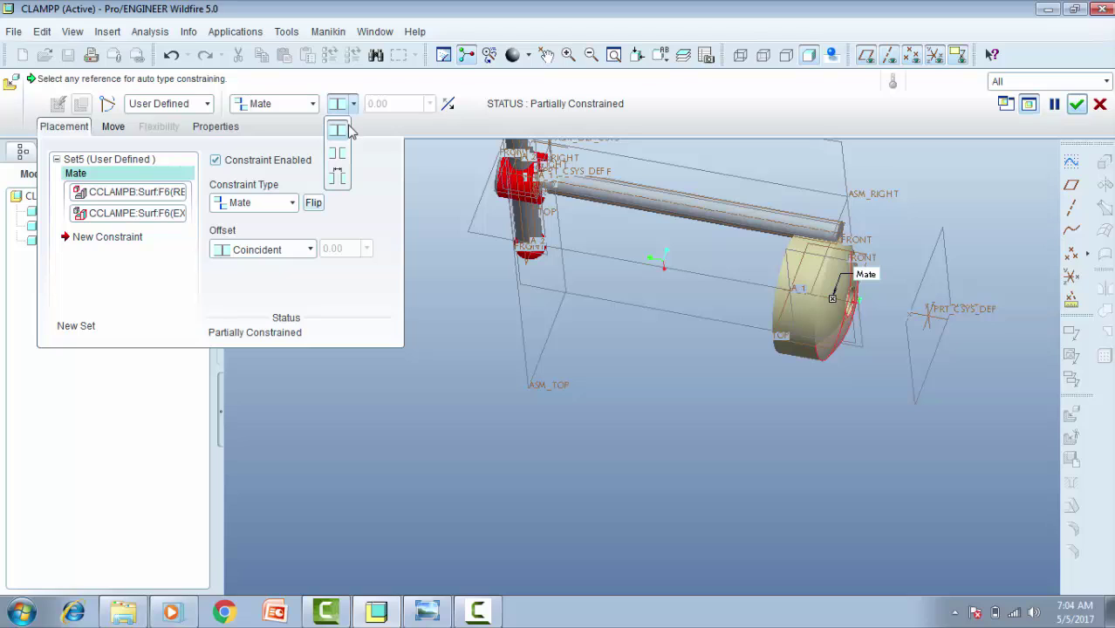
left_click(313, 207)
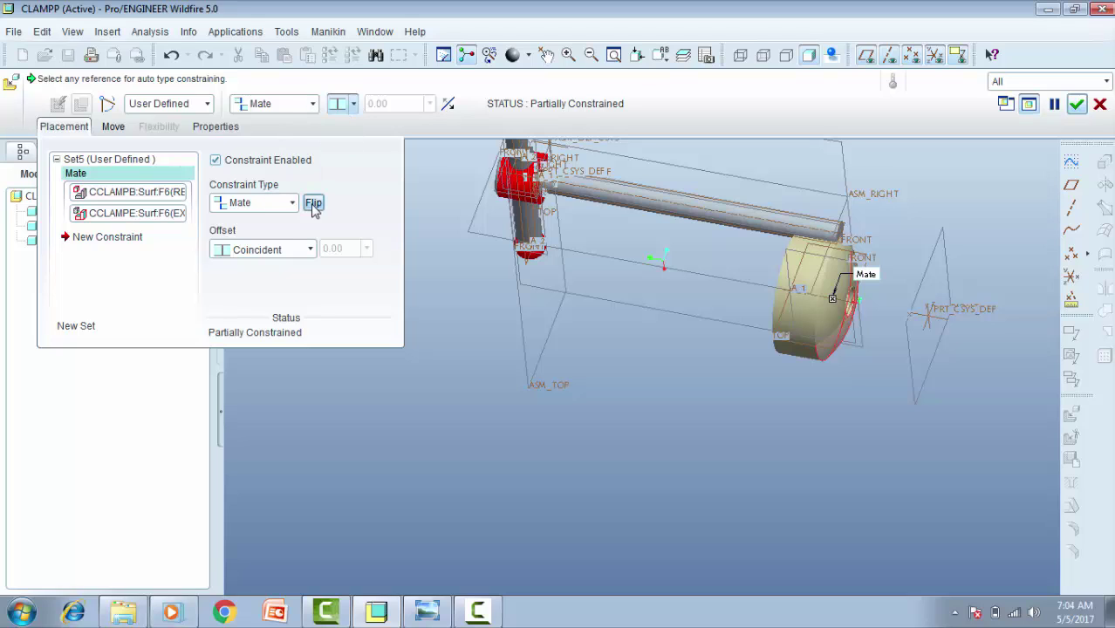
left_click(313, 206)
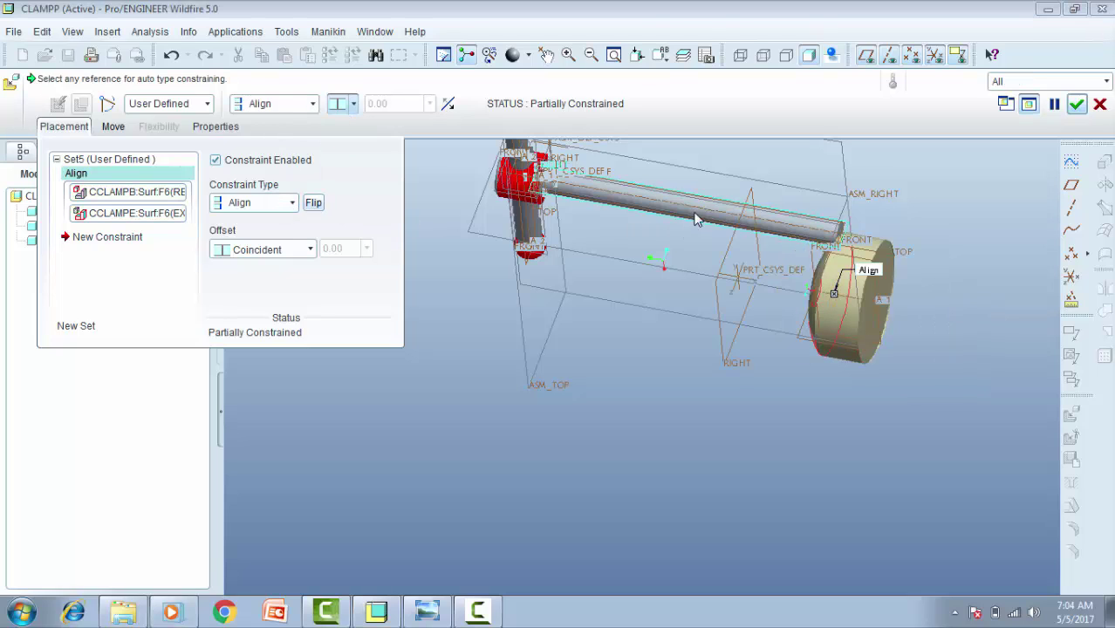
Step: Flip the pad's constraint back and forth between Mate and Align to compare orientations, ending on Align
middle_click_drag(797, 219, 841, 179)
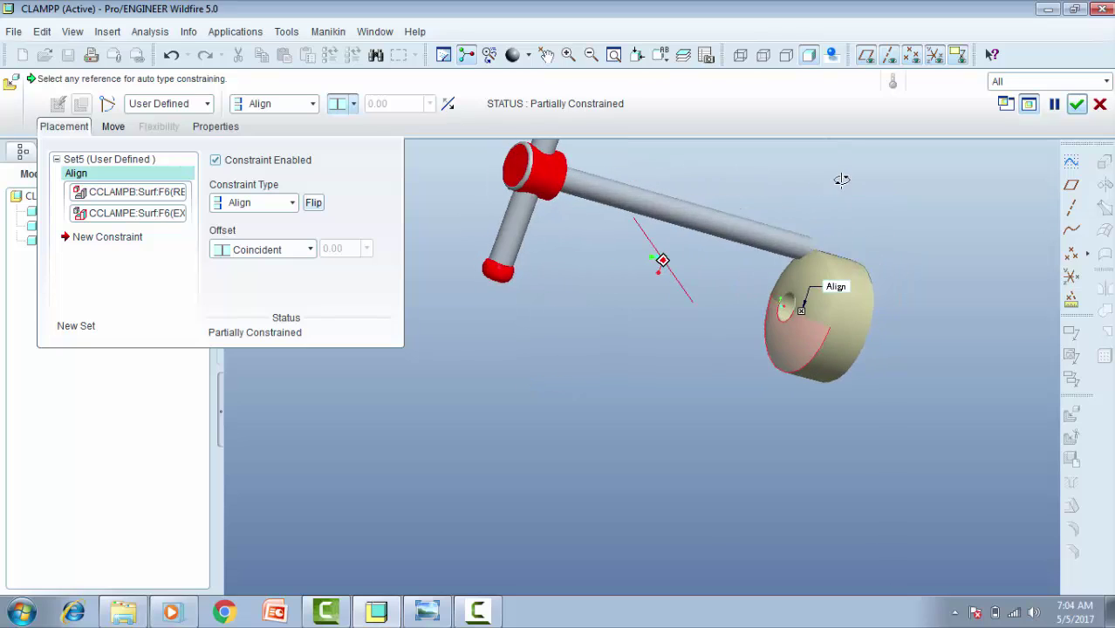
left_click(319, 206)
left_click(320, 206)
left_click(320, 206)
left_click(319, 206)
middle_click_drag(759, 251, 698, 255)
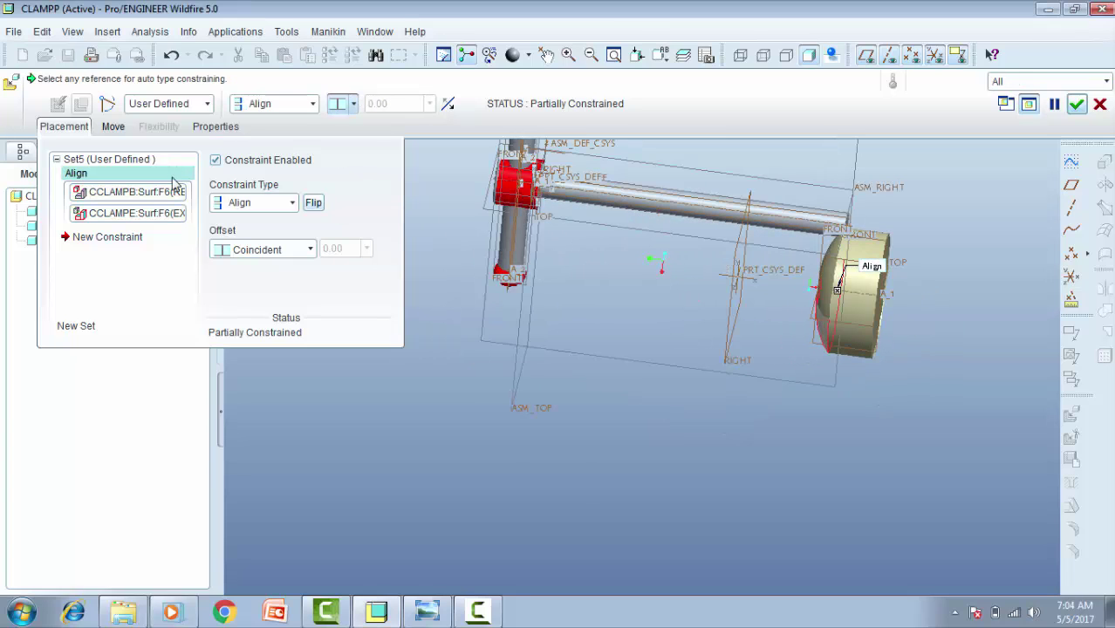
Step: Try an Insert constraint between the rod's cylindrical surface and the pad's hole, and cancel the pad's placement
left_click(108, 236)
left_click(252, 202)
left_click(241, 265)
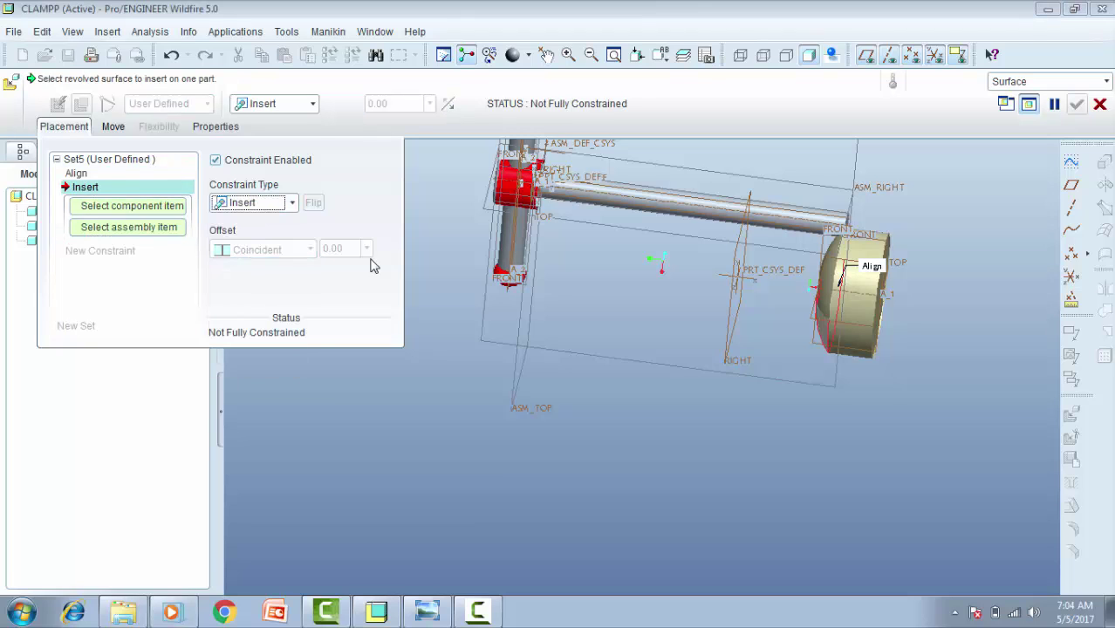
left_click(788, 229)
middle_click_drag(777, 267, 809, 291)
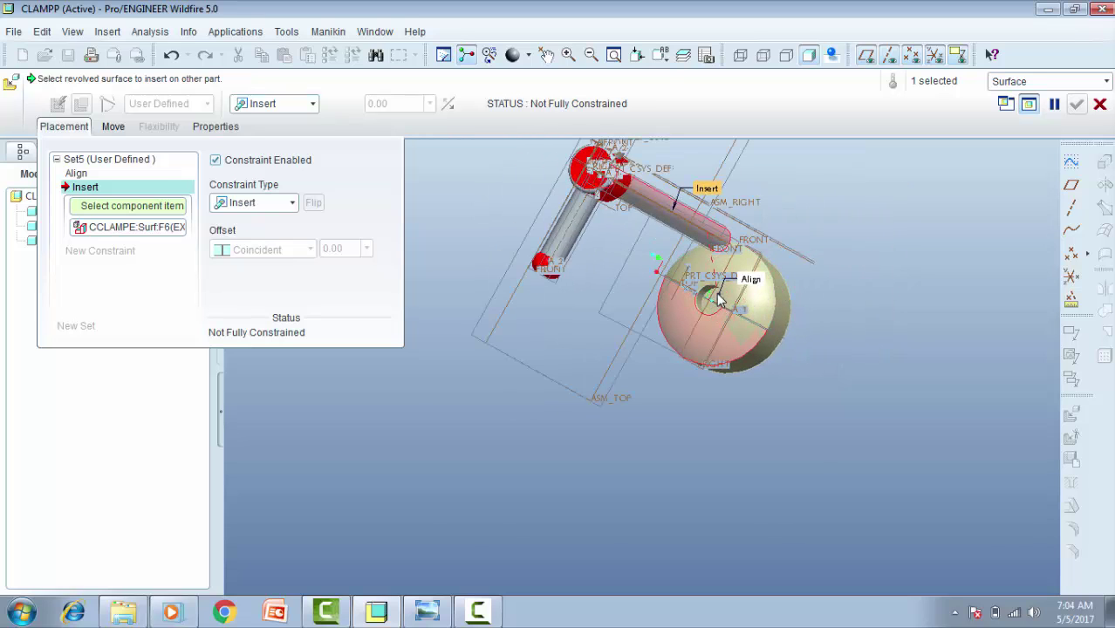
scroll(717, 299, "down", 5)
left_click(697, 281)
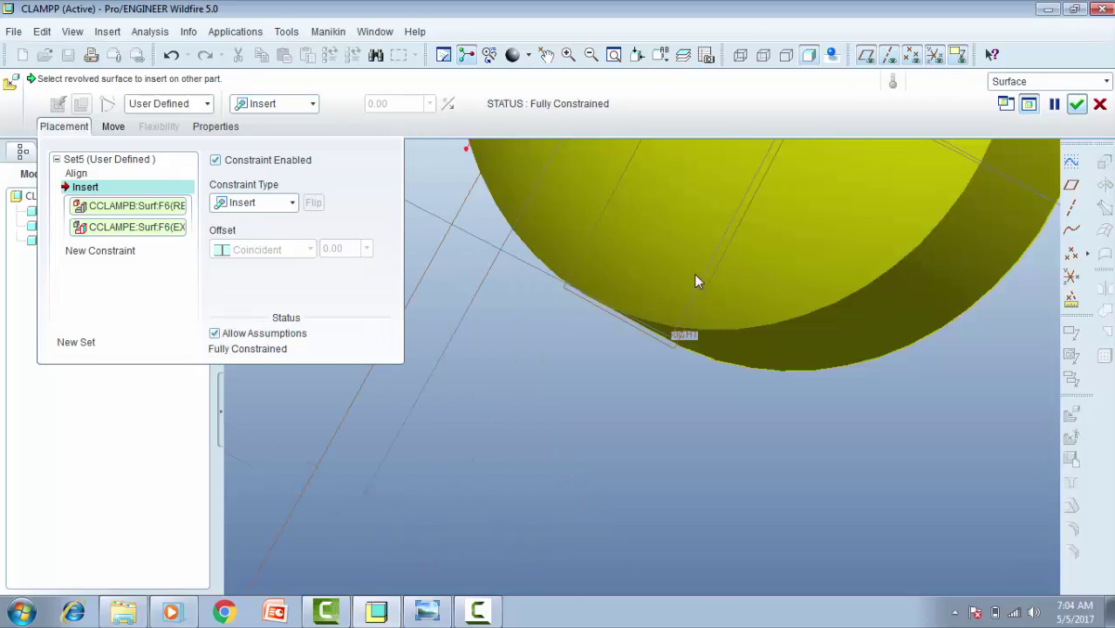
scroll(716, 268, "up", 5)
middle_click_drag(681, 266, 680, 289)
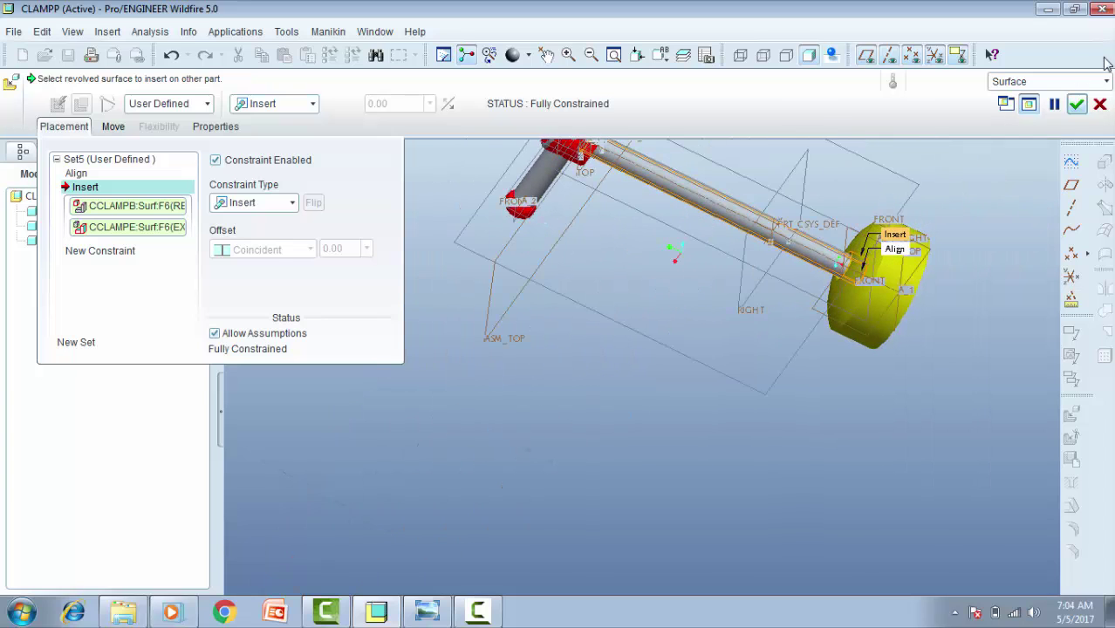
left_click(1102, 104)
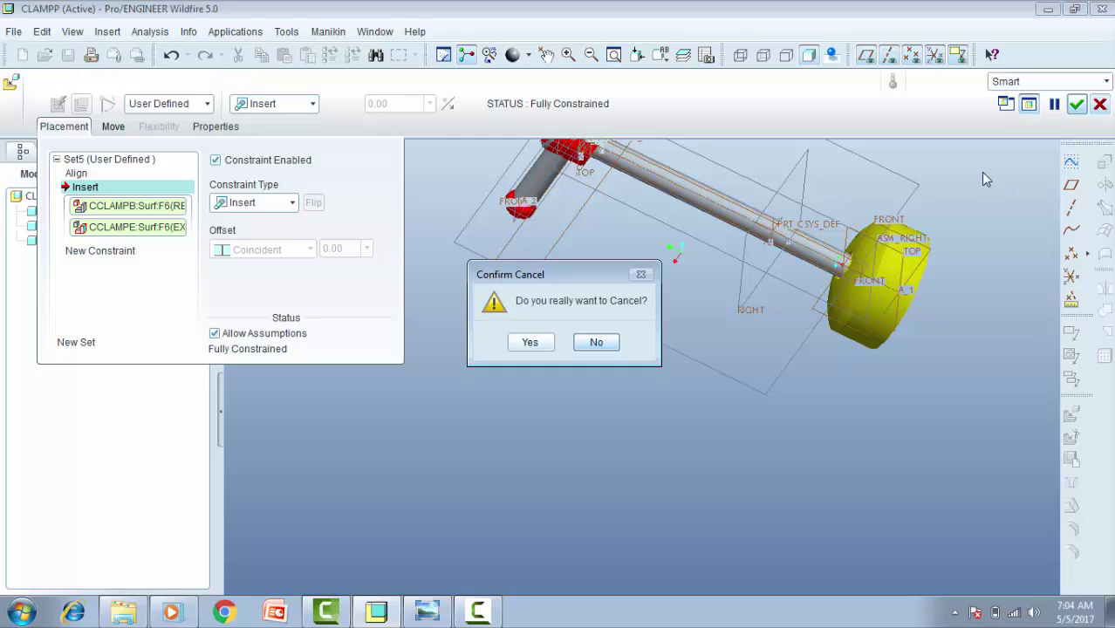
left_click(534, 341)
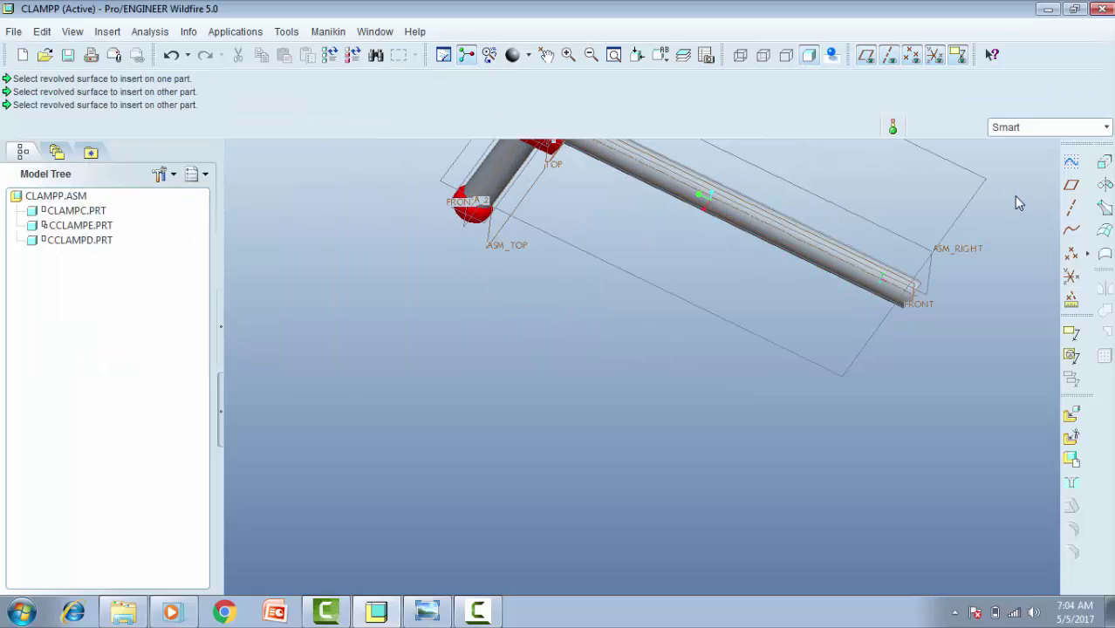
Step: Add the clamp frame cclamp.prt to the assembly, leaving its placement open
left_click(1072, 417)
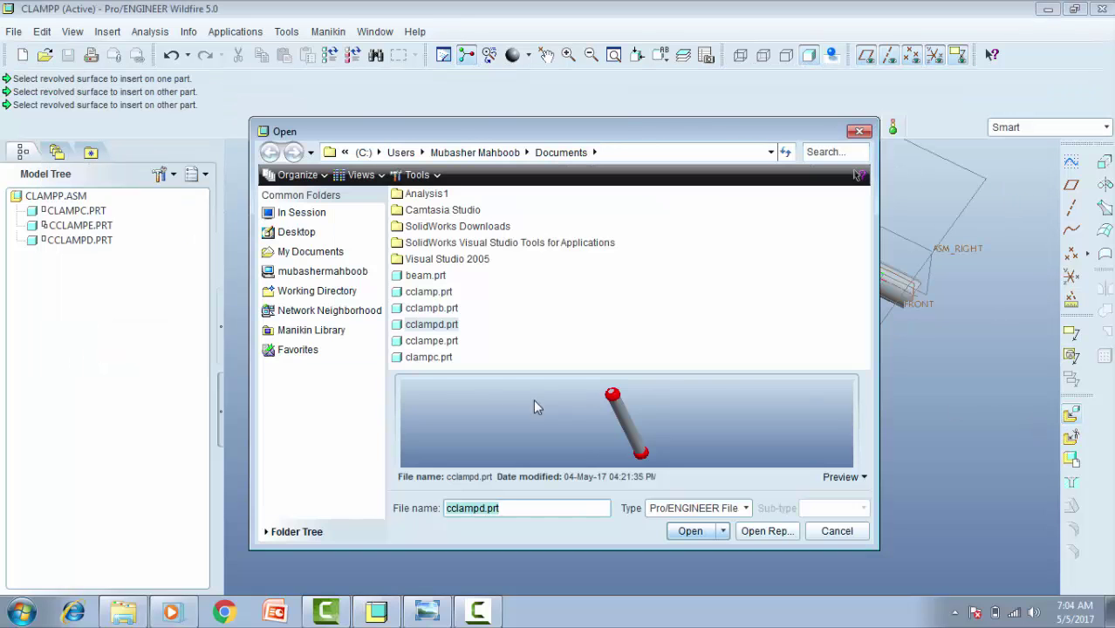
left_click(412, 300)
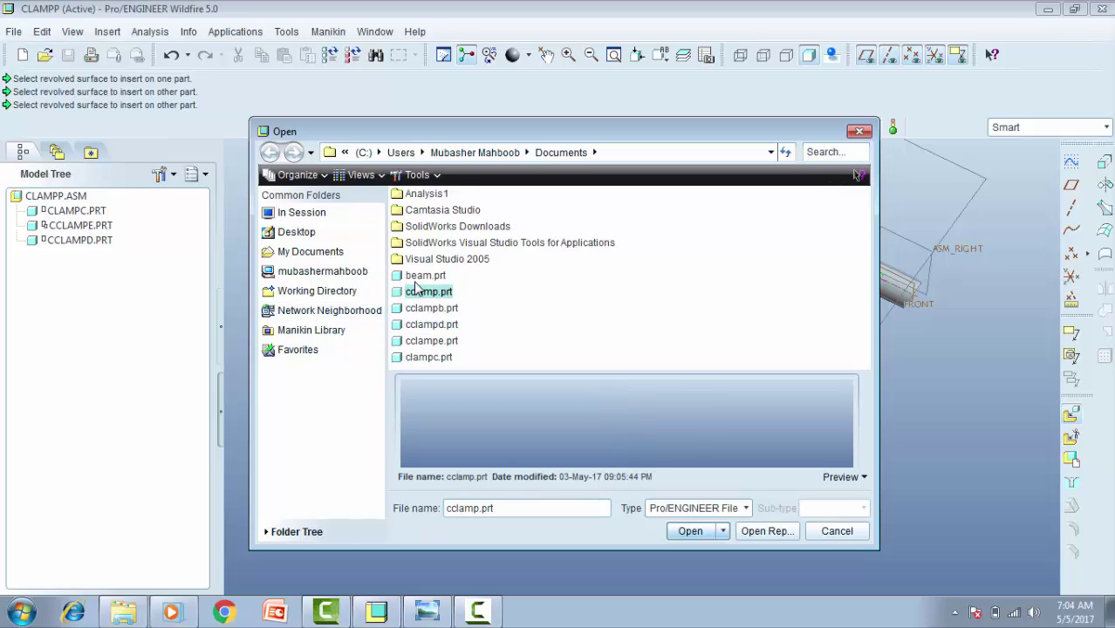
left_click(689, 530)
middle_click_drag(756, 301, 652, 286)
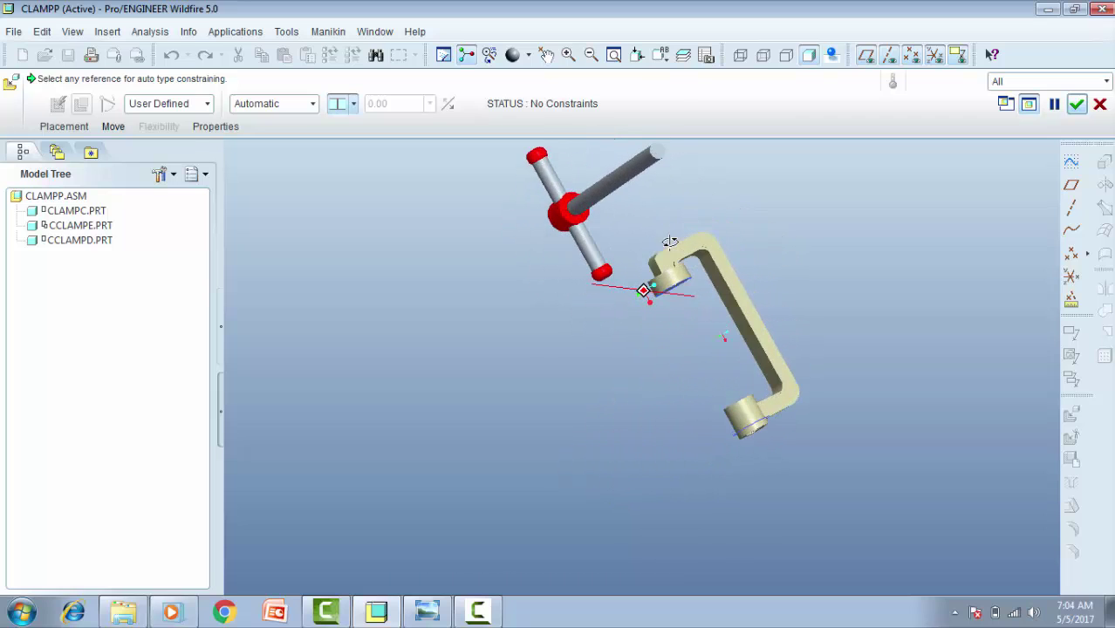
Step: Add a Mate constraint between the rod's free end face and the inner face of the frame's anvil boss
left_click(276, 104)
left_click(277, 137)
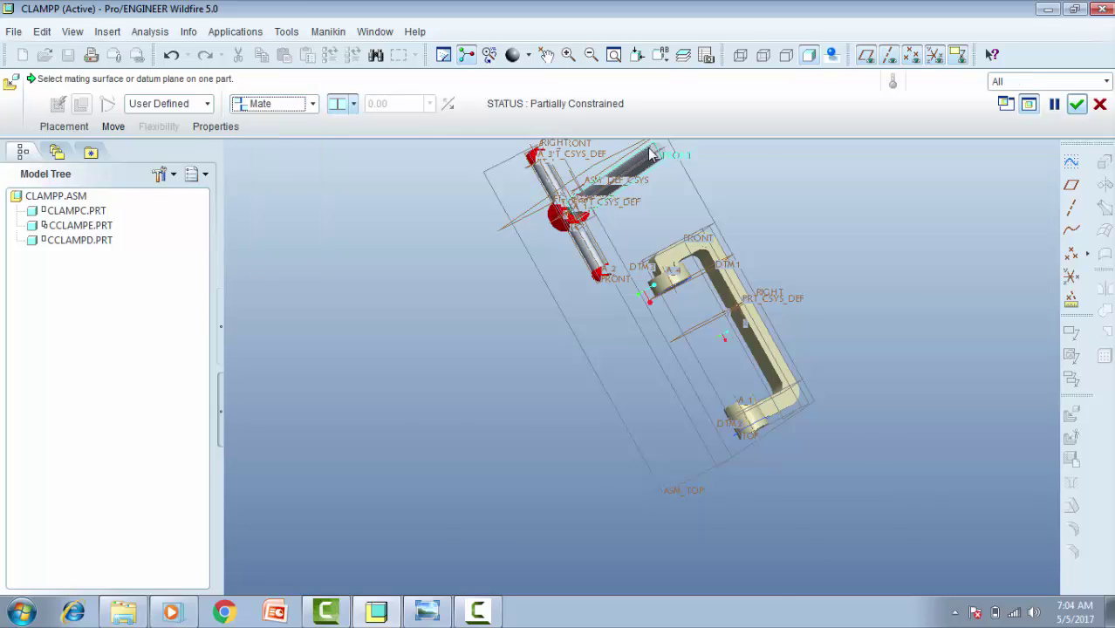
scroll(659, 158, "down", 5)
left_click(665, 163)
scroll(675, 421, "up", 5)
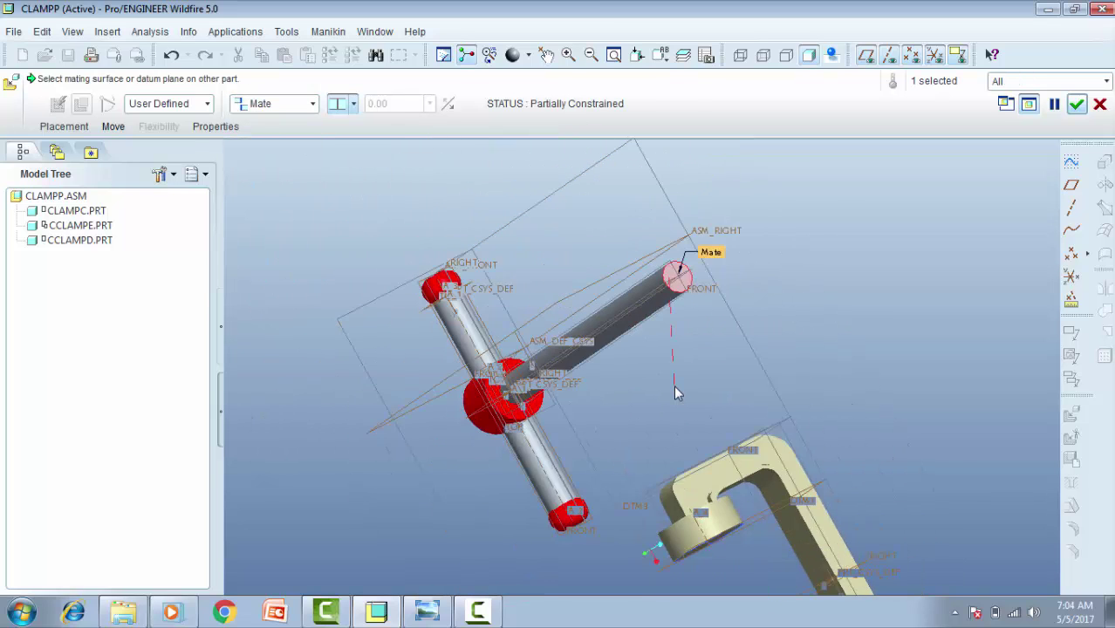
left_click(695, 390)
middle_click_drag(692, 386, 737, 335)
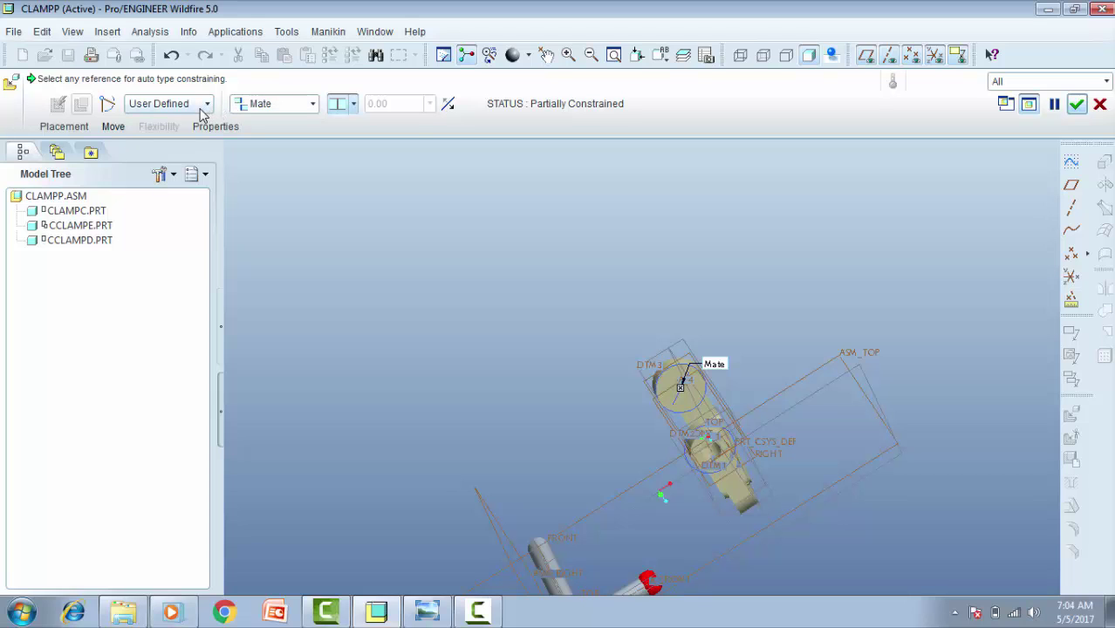
Step: Add an Insert constraint between the rod's cylindrical surface and the hole in the frame's other boss
left_click(74, 125)
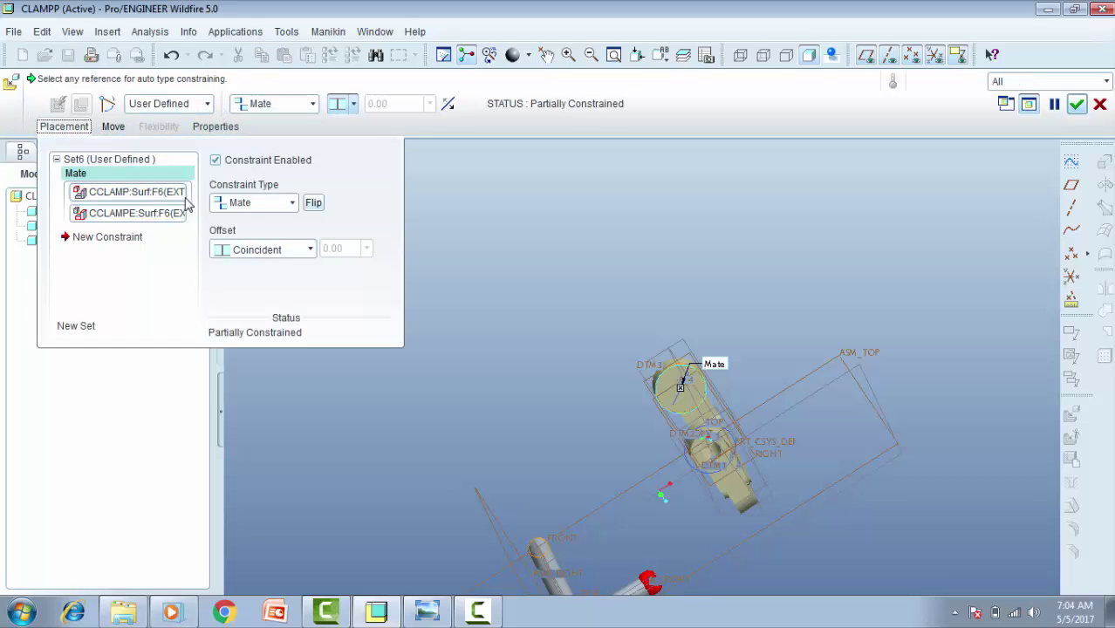
left_click(135, 237)
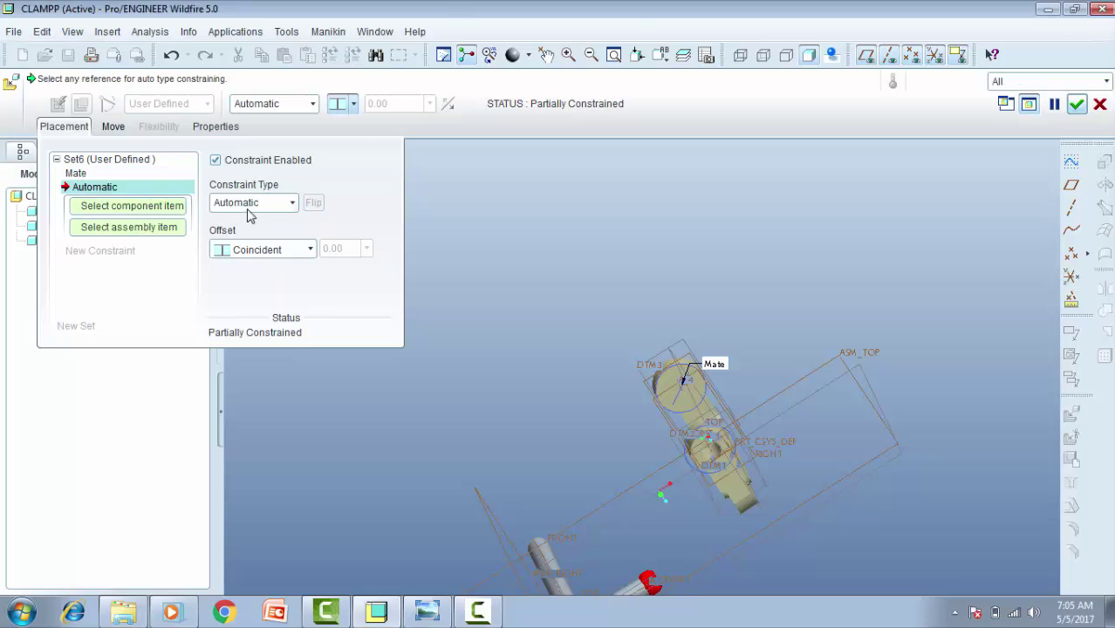
left_click(248, 208)
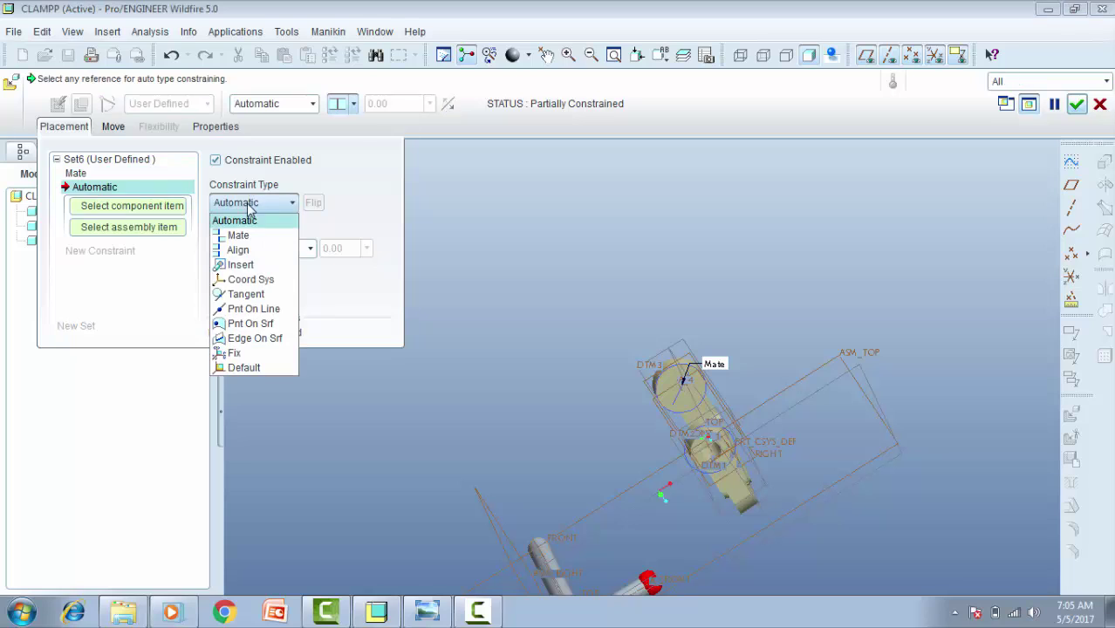
left_click(247, 265)
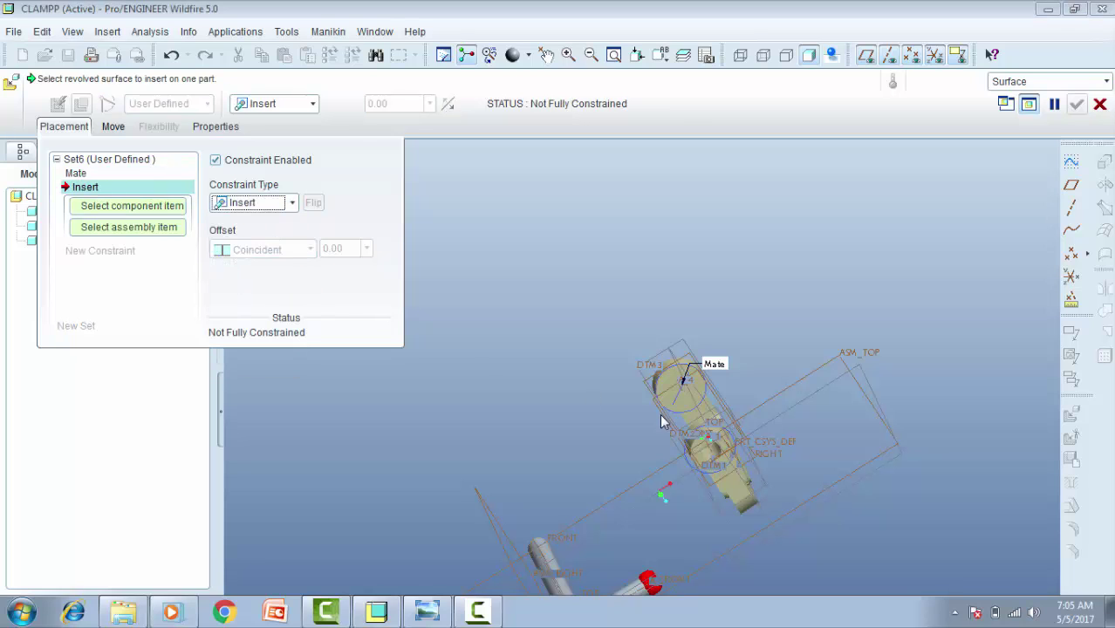
left_click(543, 571)
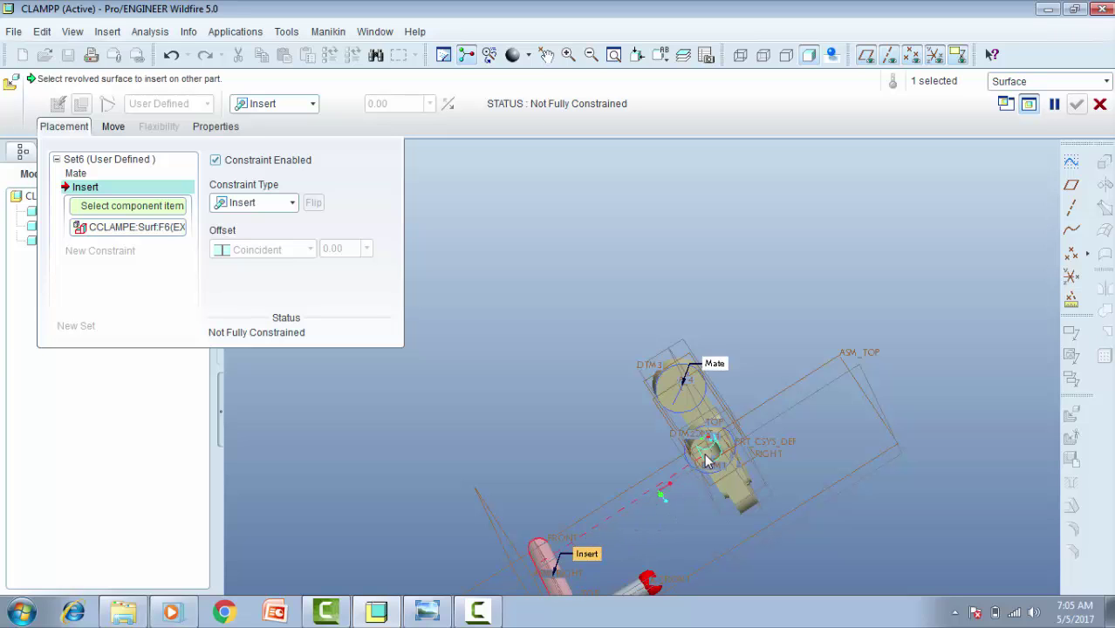
left_click(708, 462)
mouse_move(705, 452)
middle_mouse_down()
mouse_move(722, 408)
mouse_move(779, 358)
mouse_move(762, 389)
middle_mouse_up()
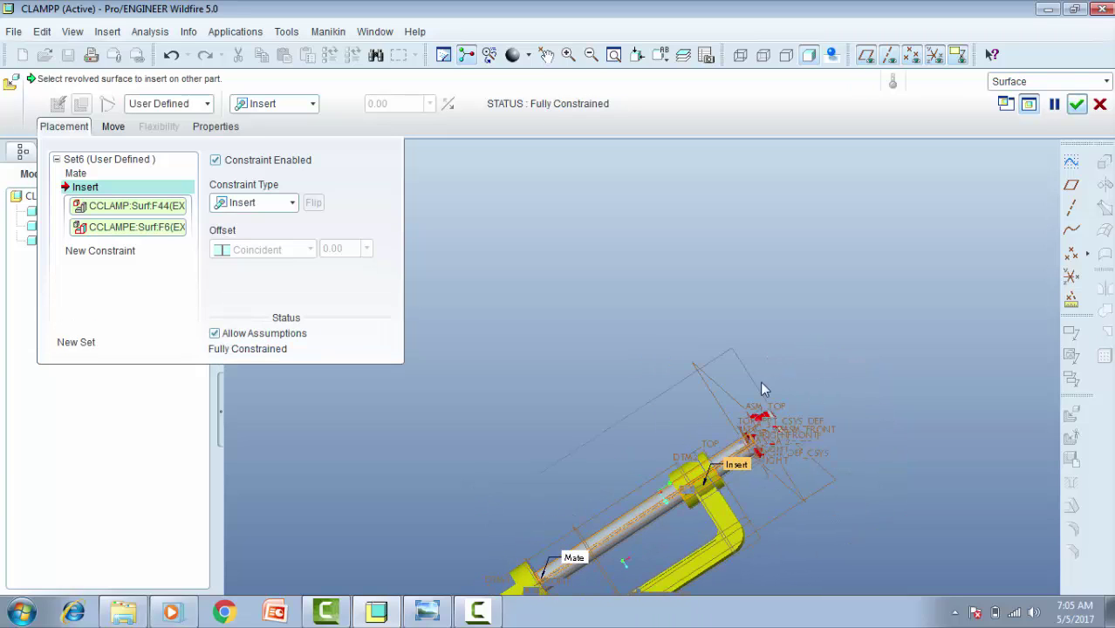
Step: Switch to Windows Photo Viewer to examine the C-Clamp reference picture, and return to the clamp assembly in Pro/ENGINEER
left_click(292, 204)
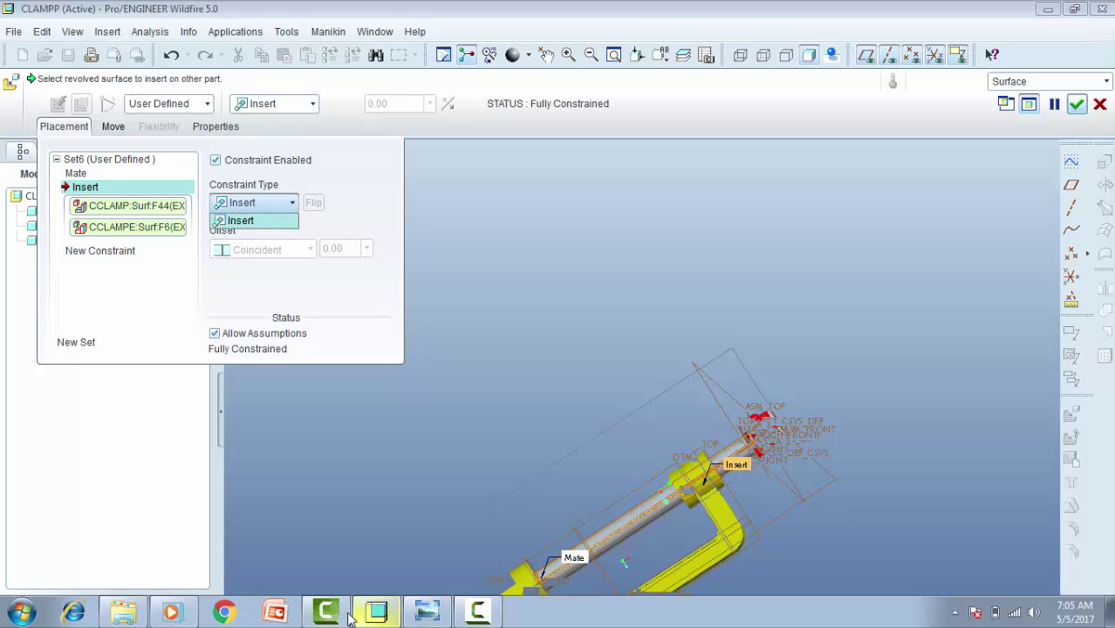
left_click(171, 612)
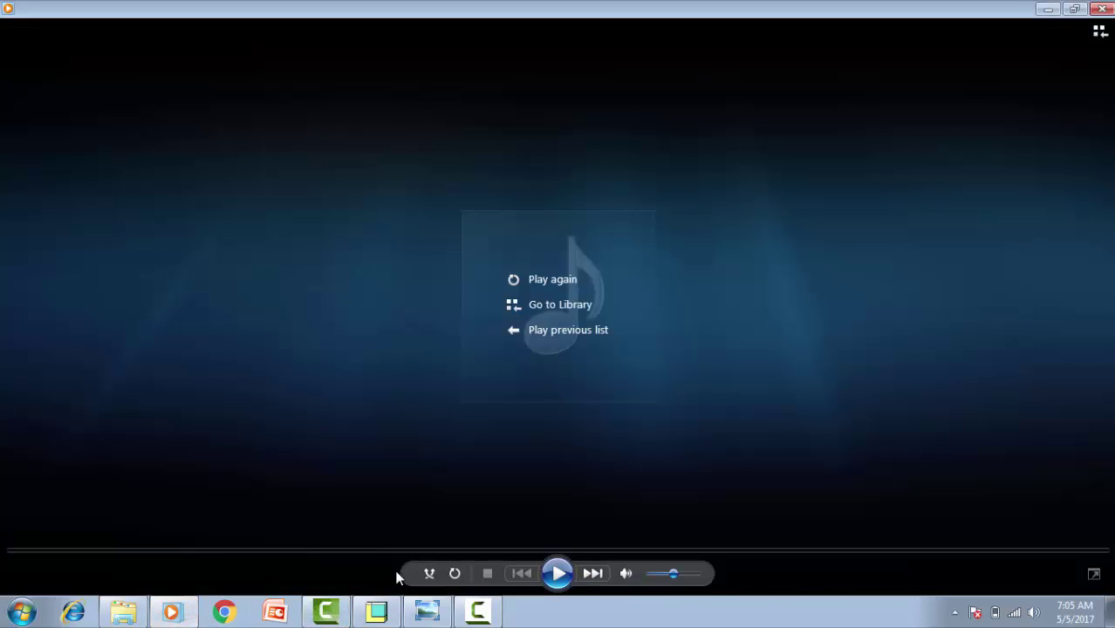
left_click(556, 575)
left_click(426, 613)
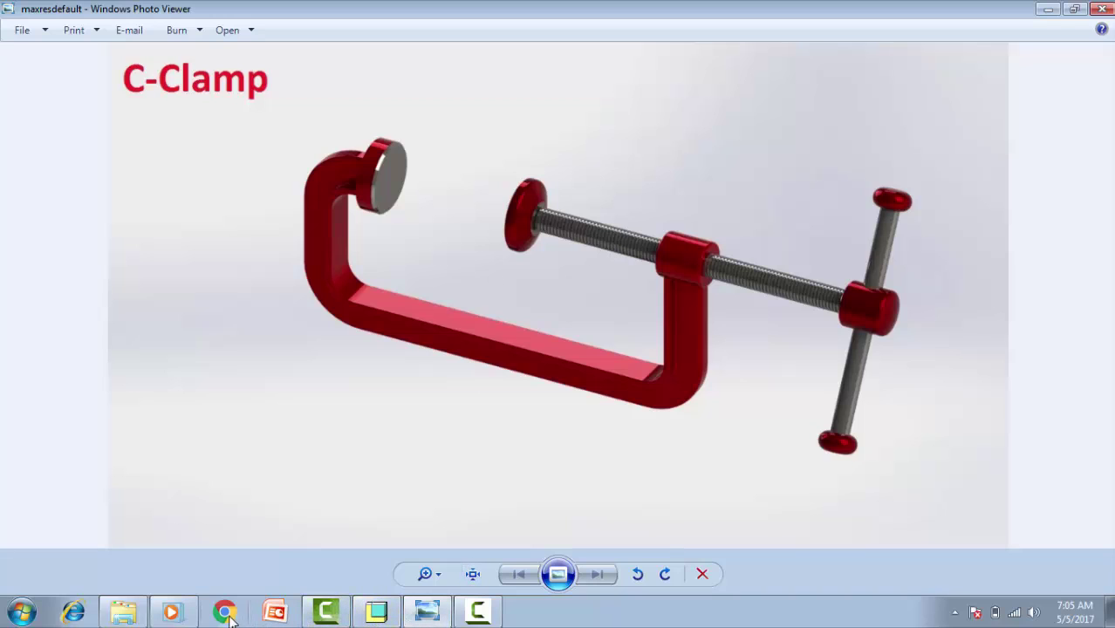
left_click(391, 617)
scroll(681, 327, "down", 3)
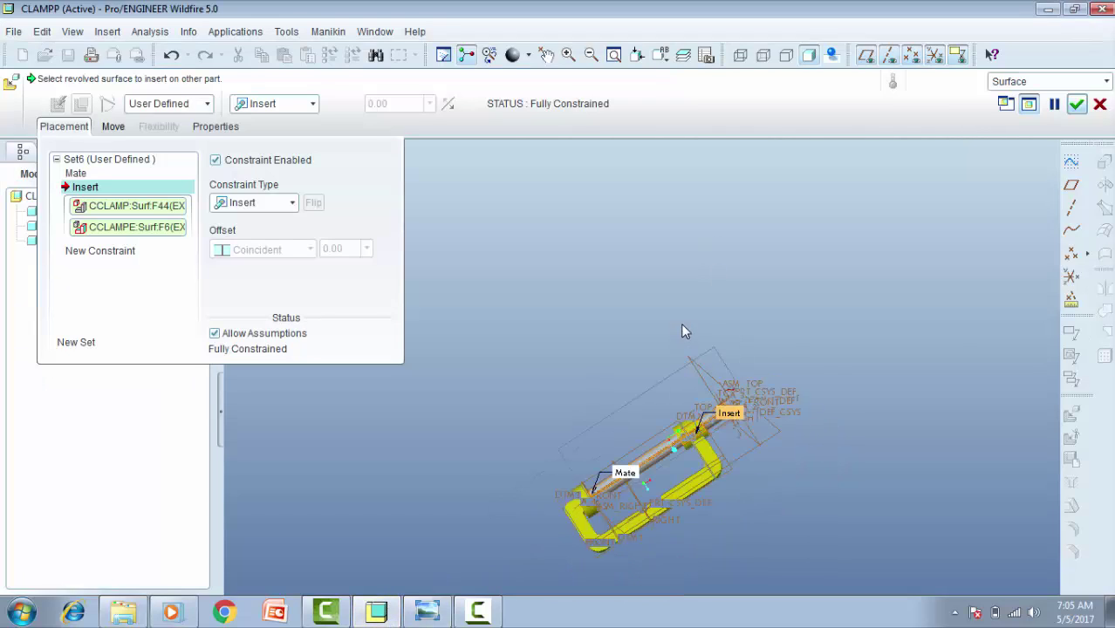
scroll(668, 479, "up", 5)
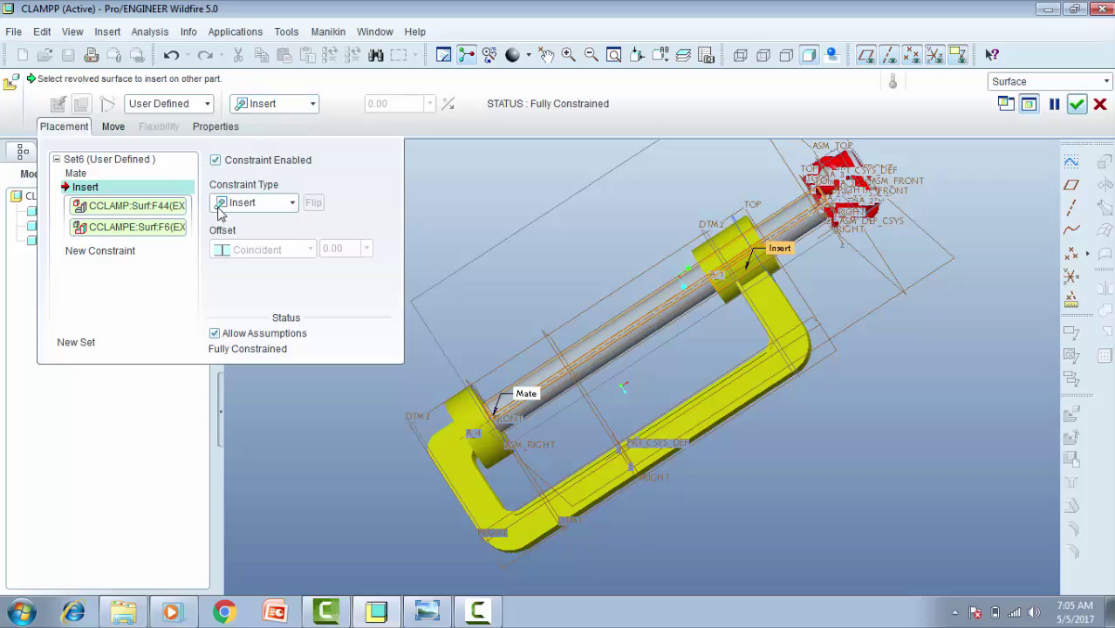
Step: Try to give the clamp frame a relative translation of 1, using Smooth translation relative to the view plane
left_click(112, 128)
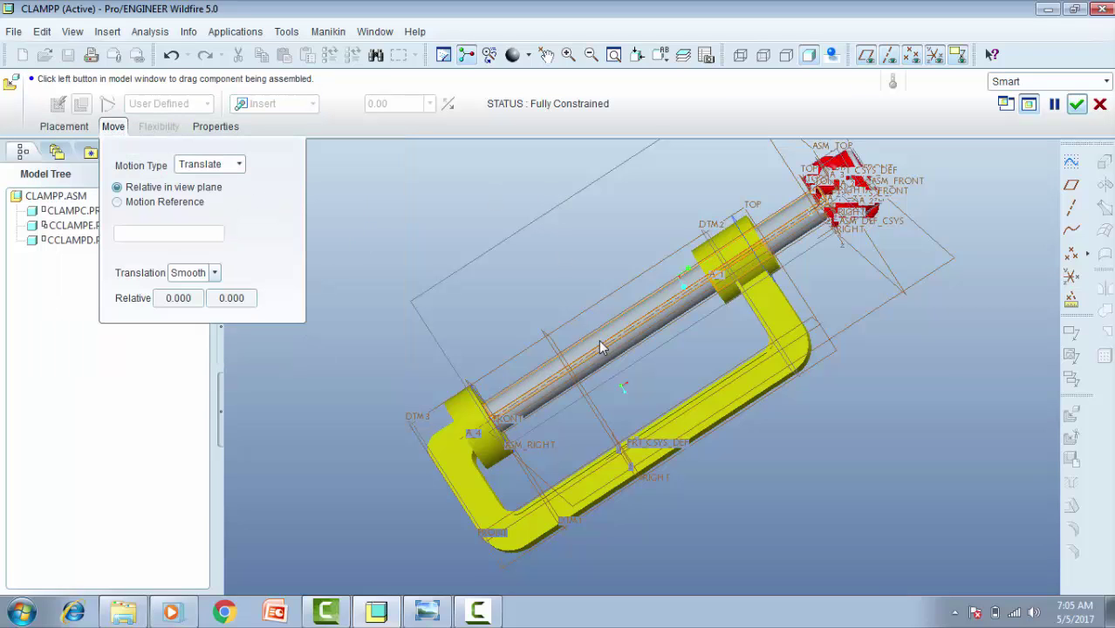
left_click(215, 274)
left_click(210, 288)
double_click(199, 298)
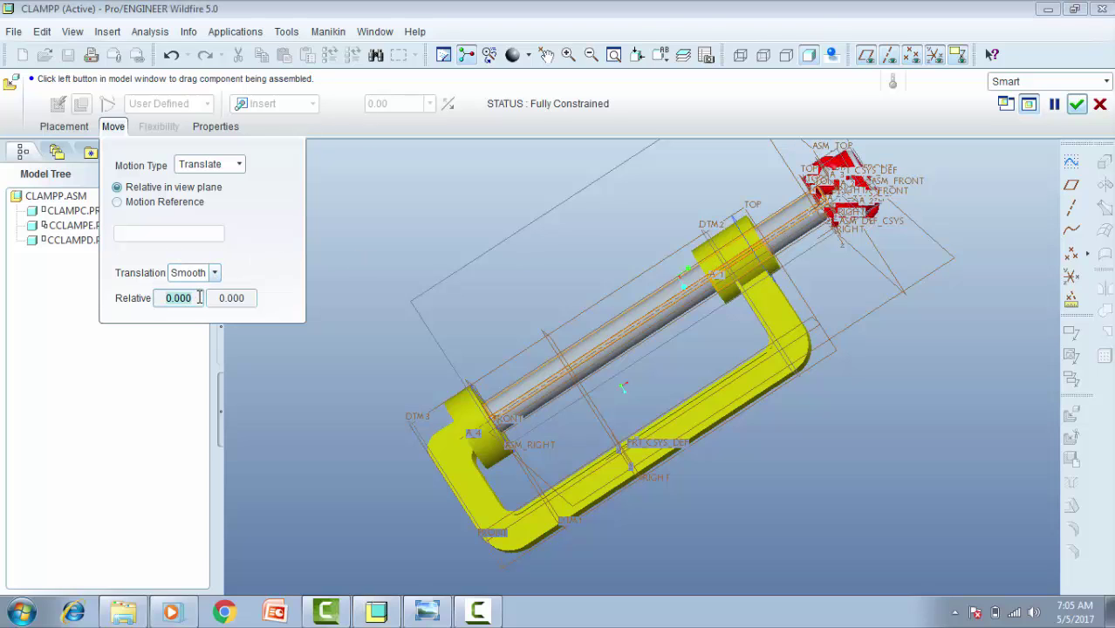
type("1")
key("Escape")
type("1")
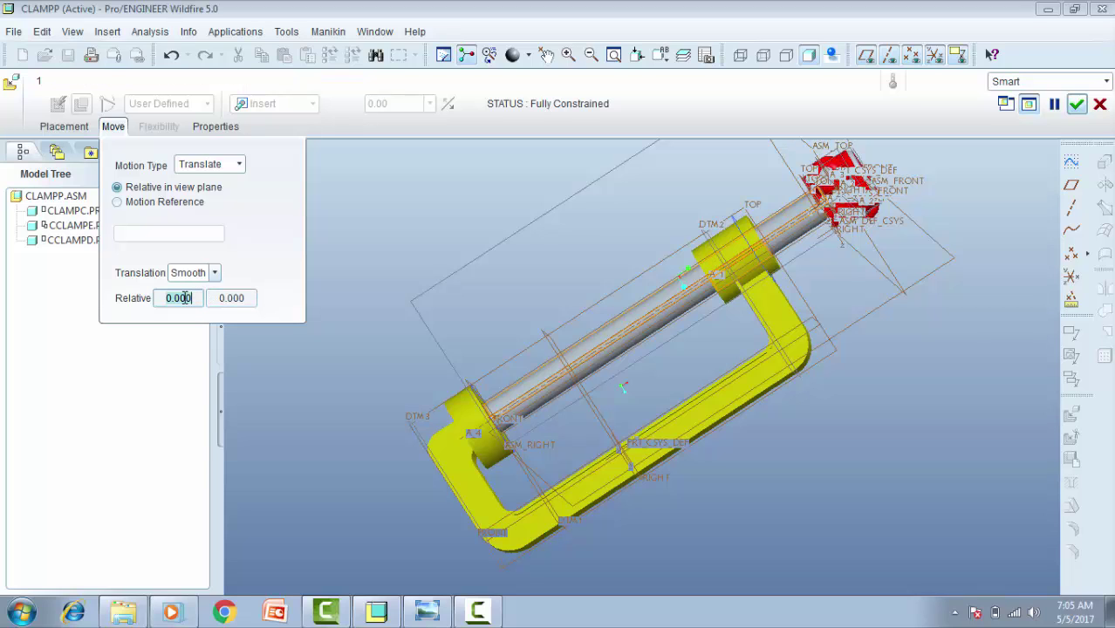
left_click(185, 298)
double_click(196, 297)
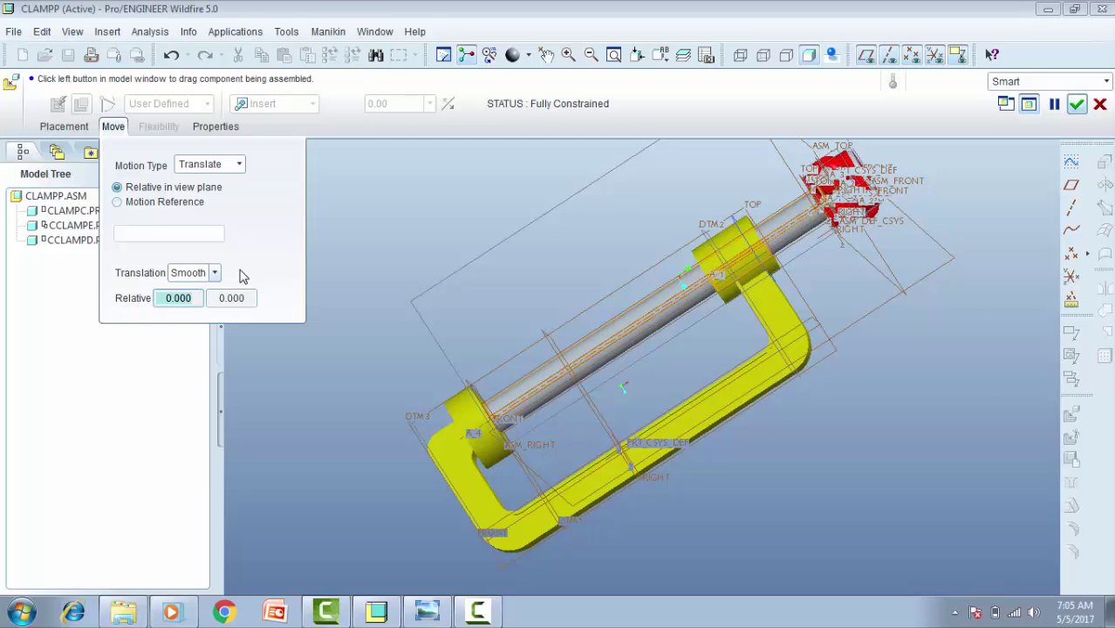
Step: Try the Translate motion type on the clamp frame again, and cancel the frame's placement
left_click(216, 165)
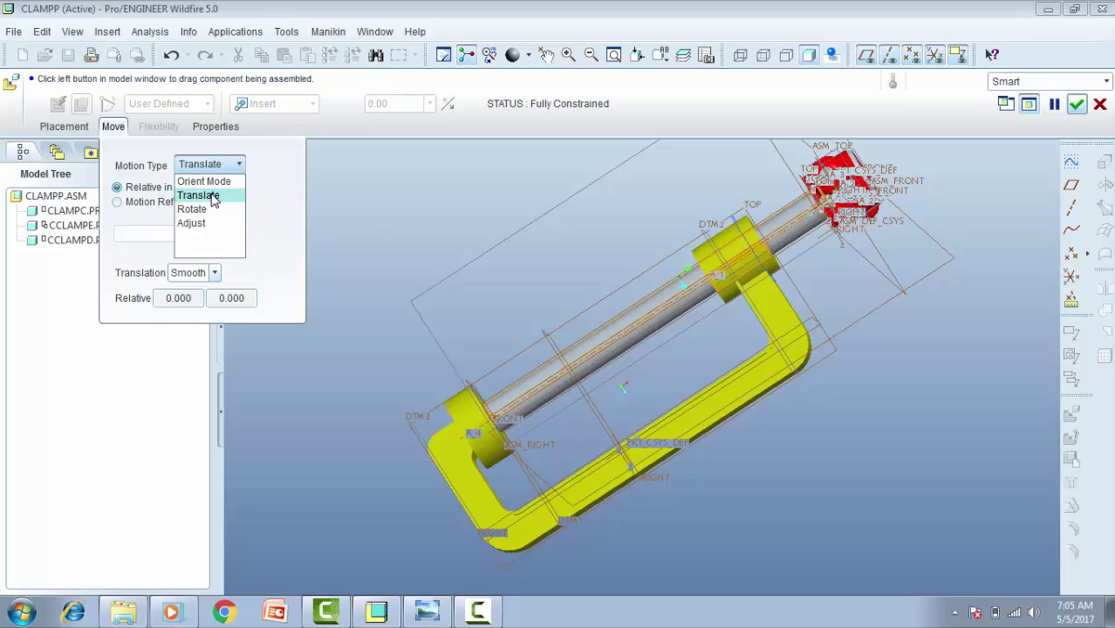
left_click(214, 197)
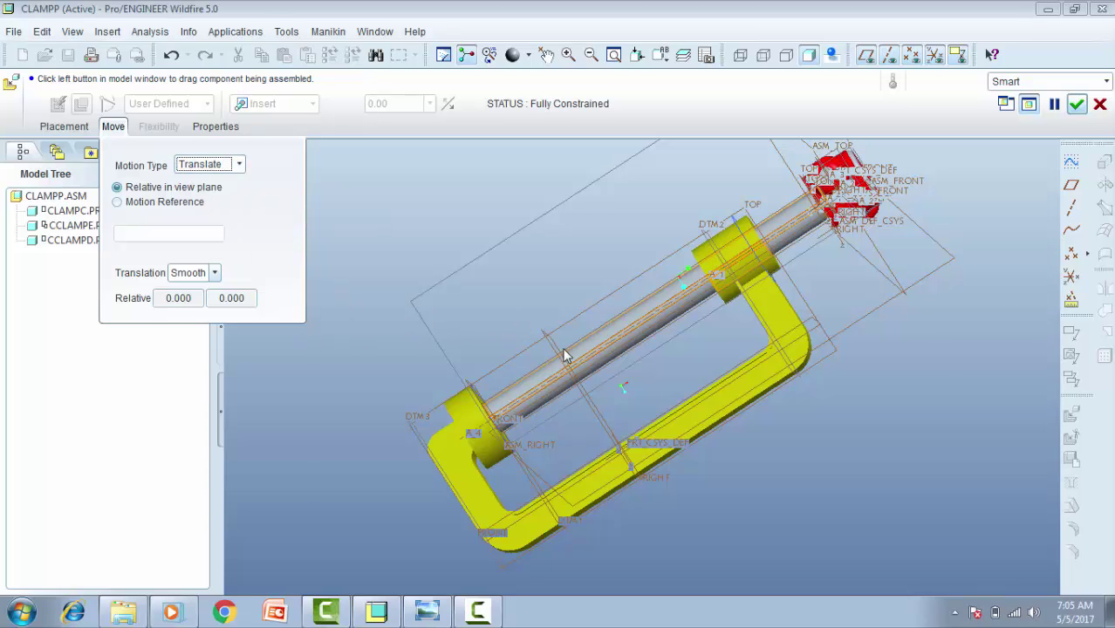
mouse_move(743, 379)
middle_mouse_down()
mouse_move(731, 358)
mouse_move(720, 371)
mouse_move(733, 398)
middle_mouse_up()
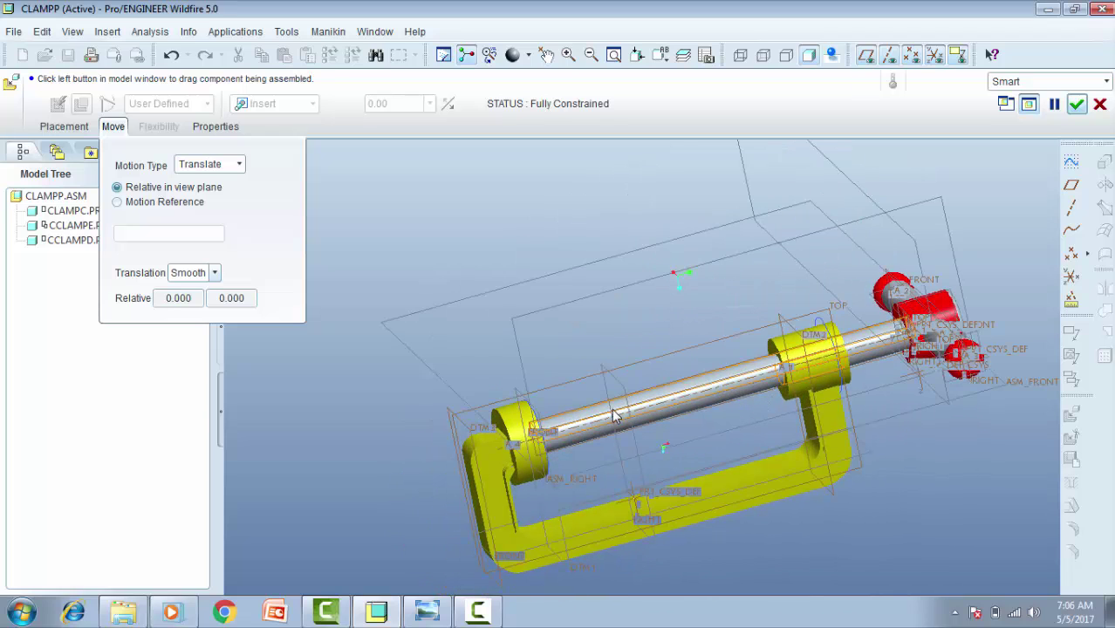
left_click(1100, 103)
left_click(598, 341)
middle_click_drag(949, 508, 1070, 244)
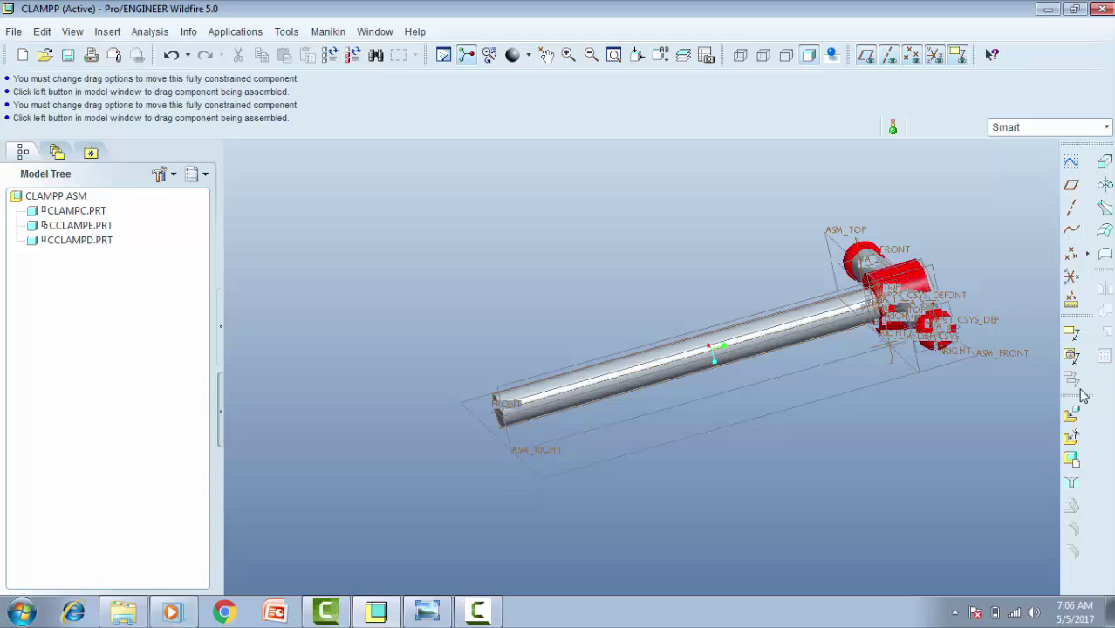
Step: Bring the frame part cclamp.prt into the clamp assembly as a new component
left_click(1072, 415)
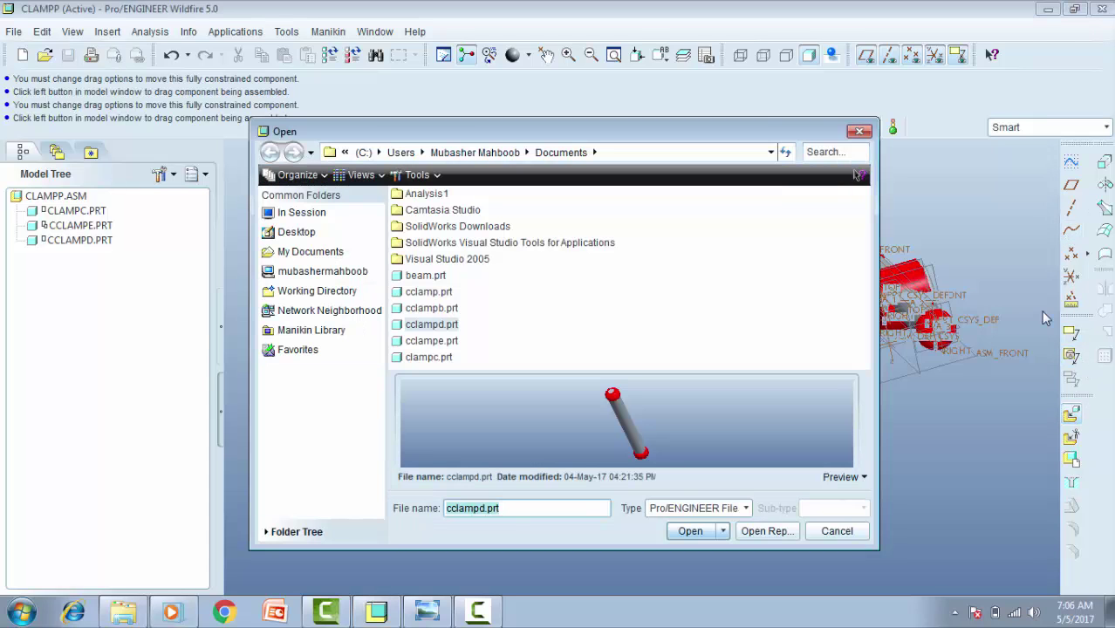
left_click(427, 309)
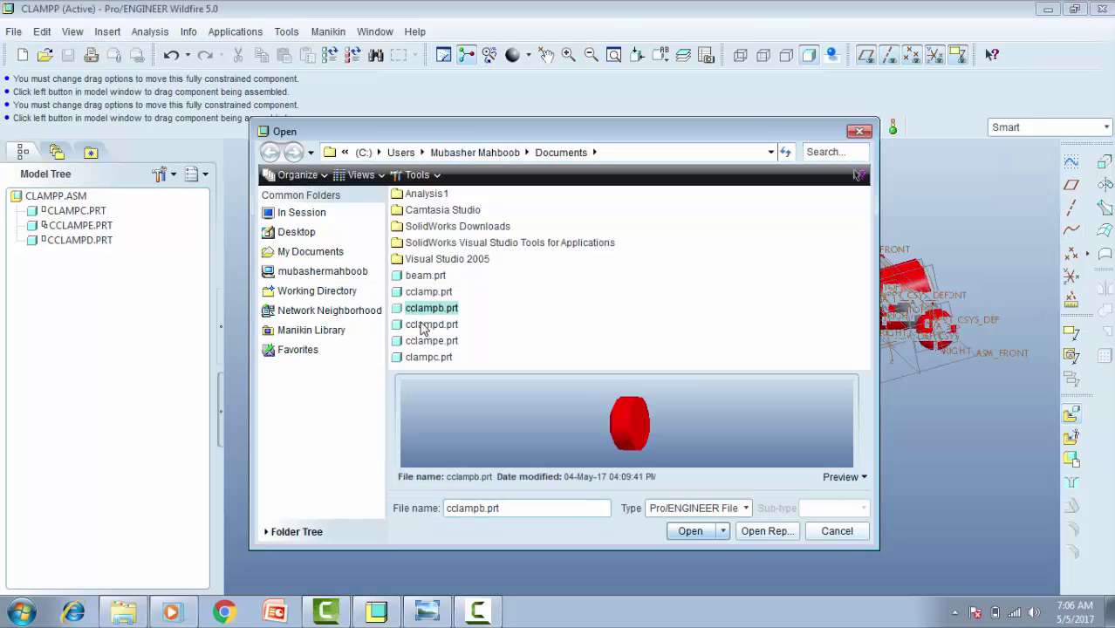
left_click(422, 326)
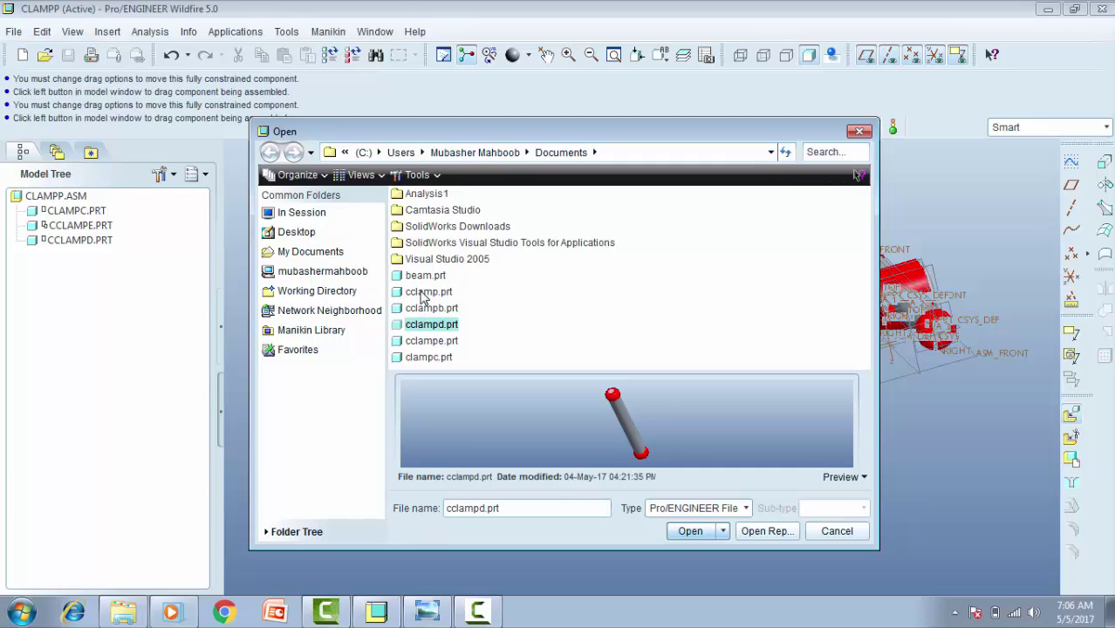
left_click(423, 295)
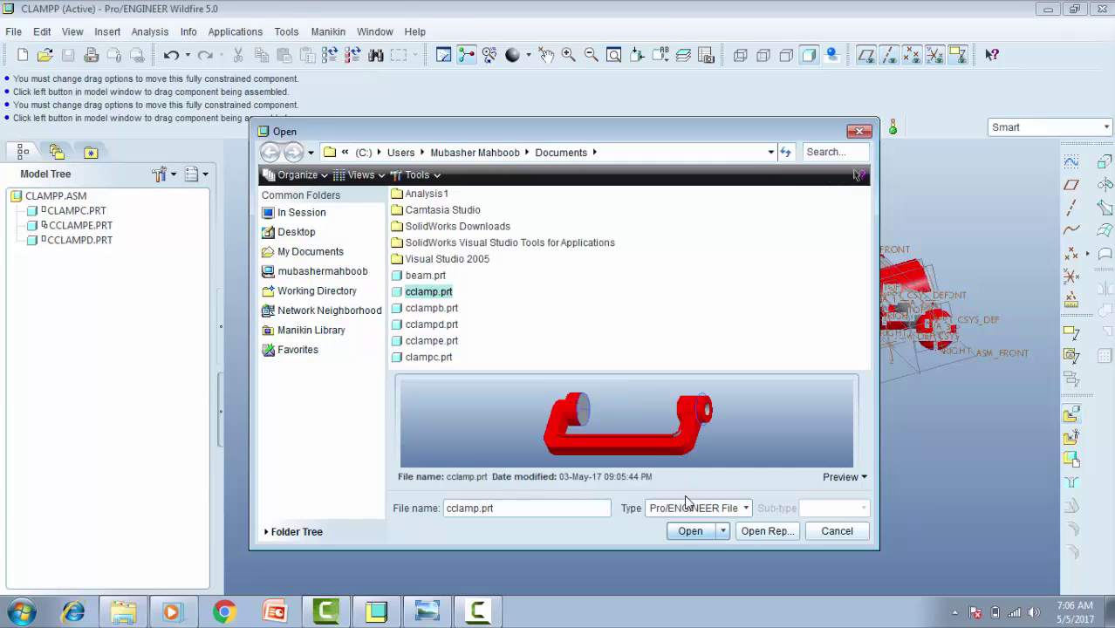
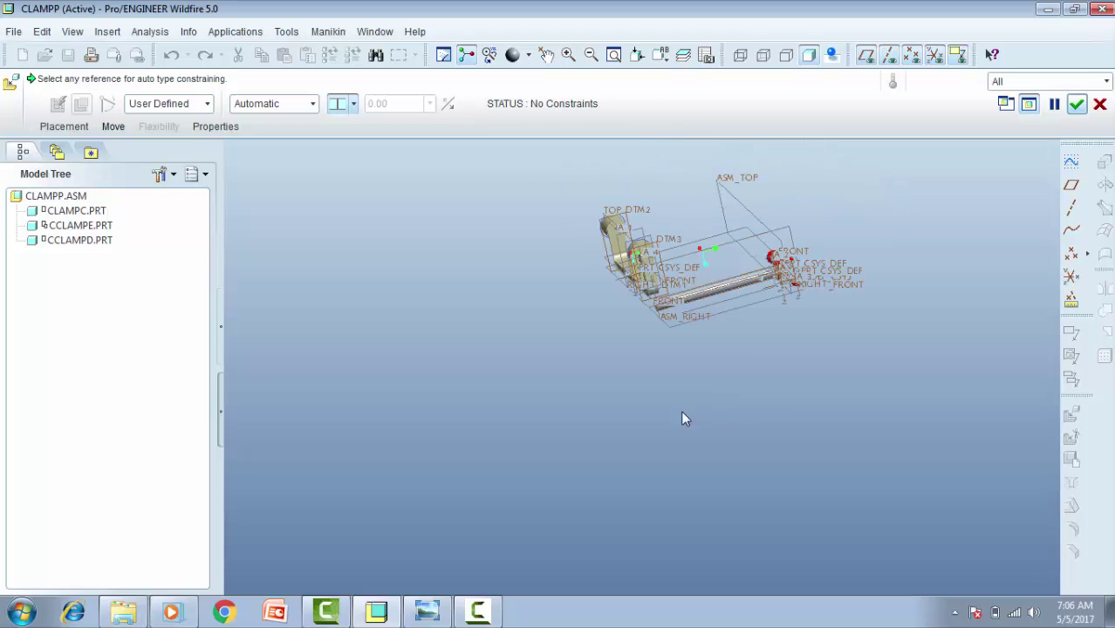
key("ctrl+d")
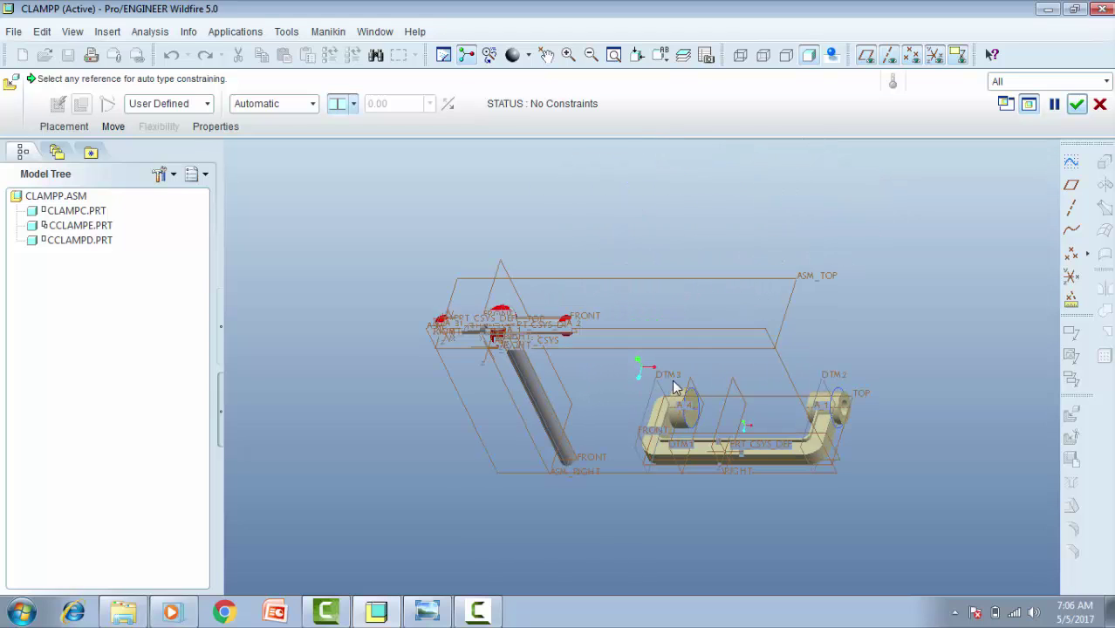
Step: Mate the inner ring face of the frame's bored boss with the end face of the rod
left_click(309, 103)
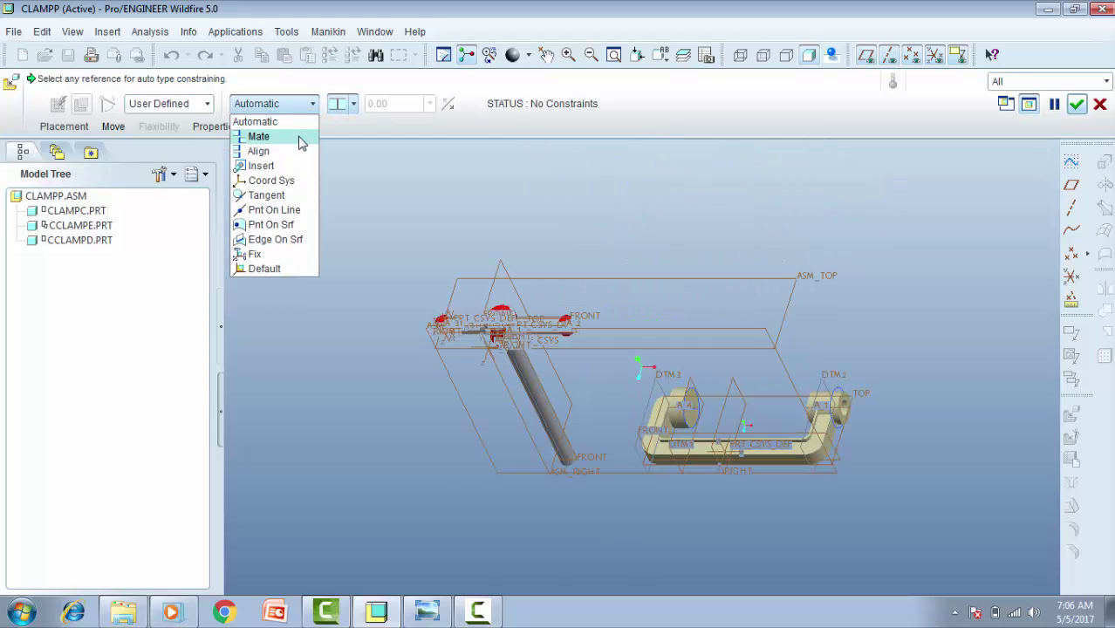
left_click(298, 137)
middle_click_drag(686, 522, 573, 463)
scroll(503, 484, "down", 5)
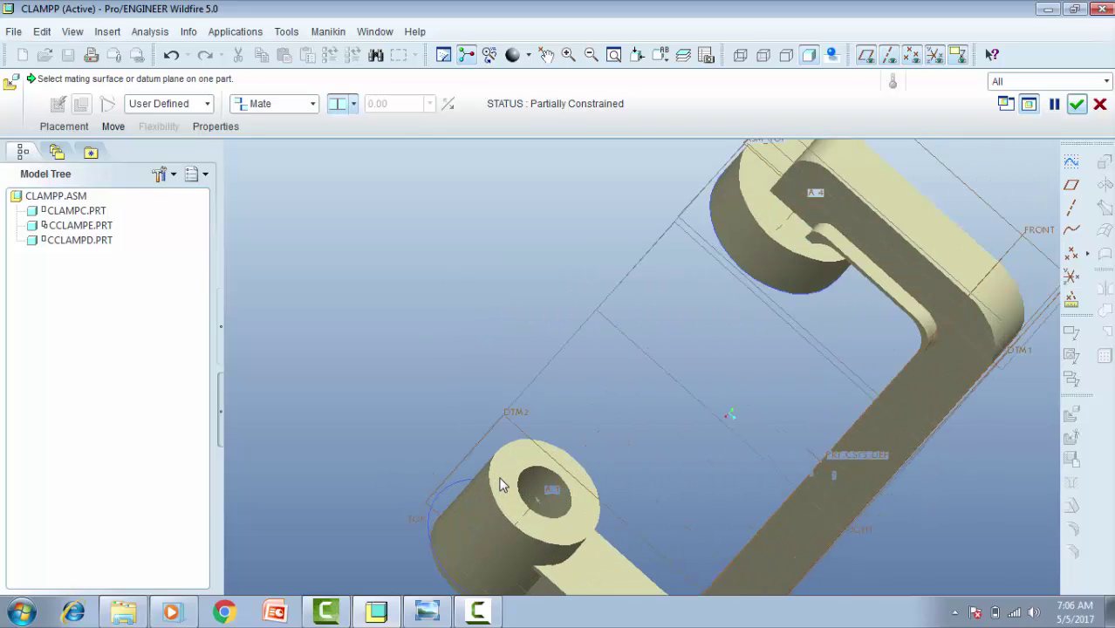
left_click(508, 490)
scroll(789, 346, "up", 4)
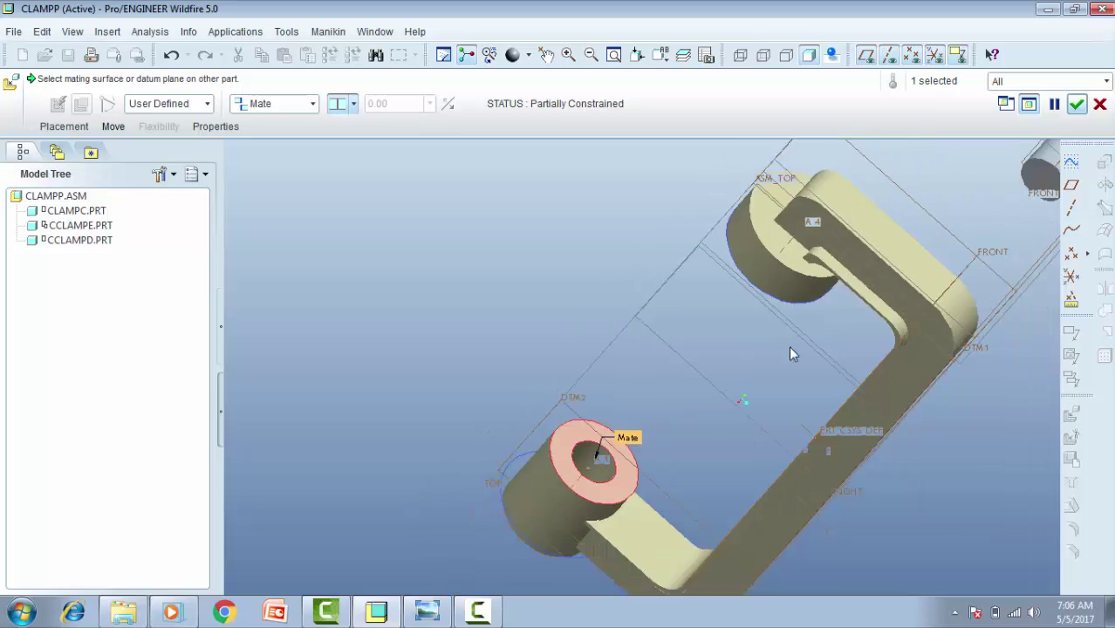
left_click(941, 244)
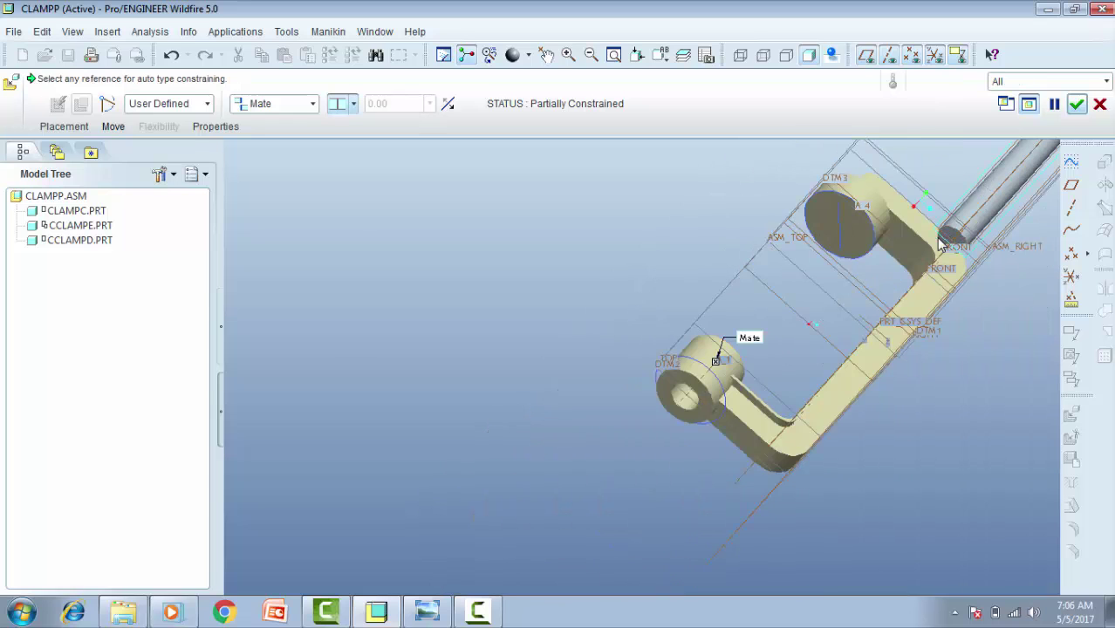
middle_click_drag(892, 291, 581, 381)
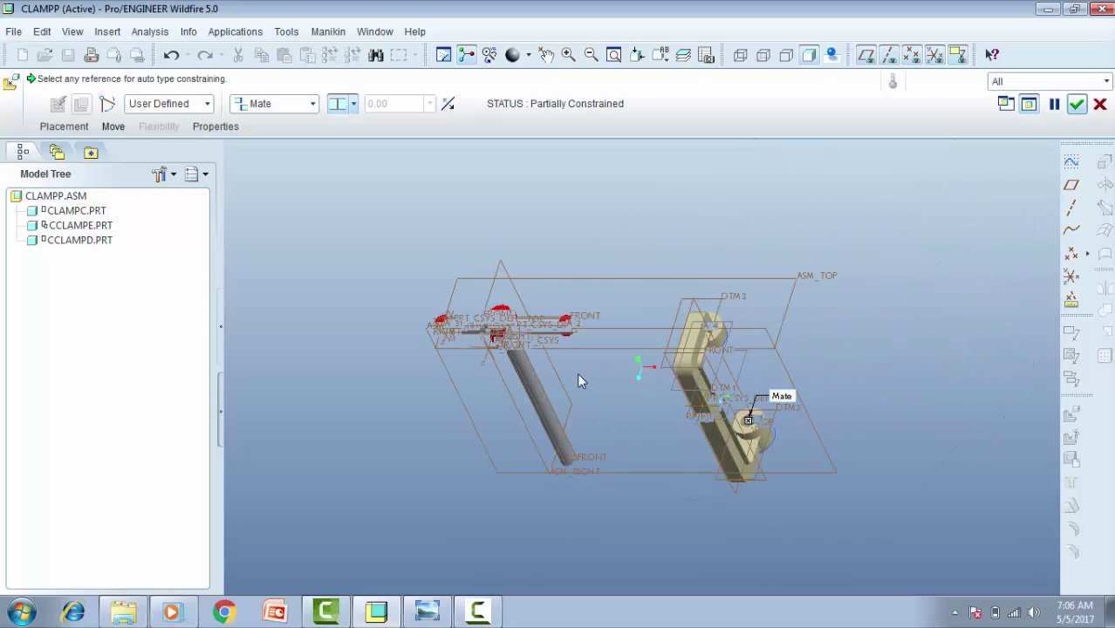
Step: Add an Insert constraint between the rod's cylindrical surface and the hole in the frame's bored boss
left_click(68, 128)
left_click(104, 234)
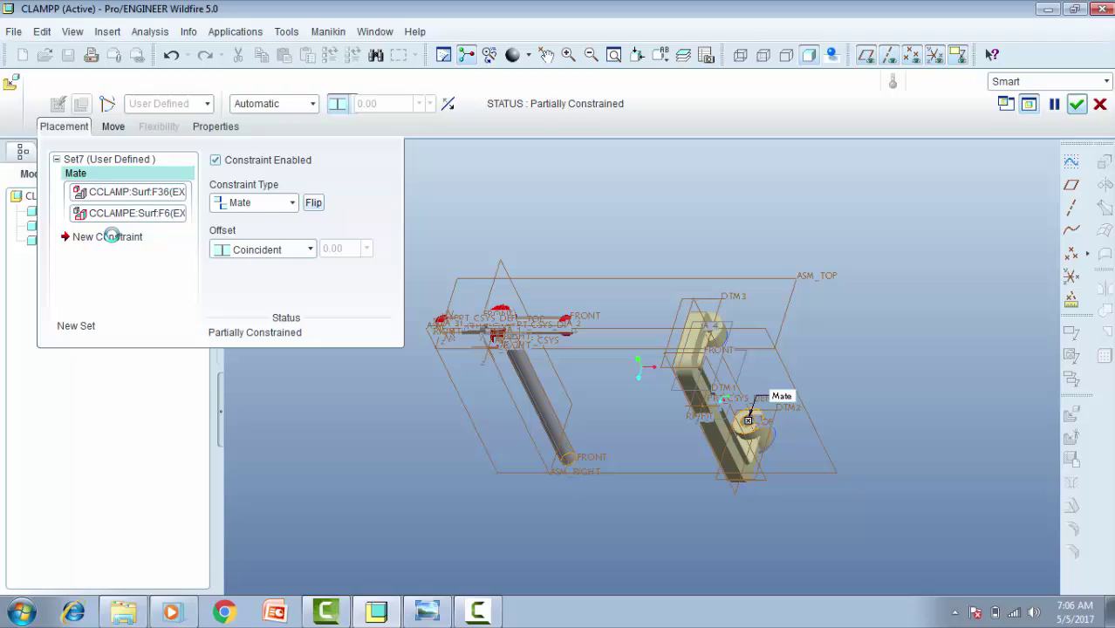
left_click(268, 208)
left_click(243, 264)
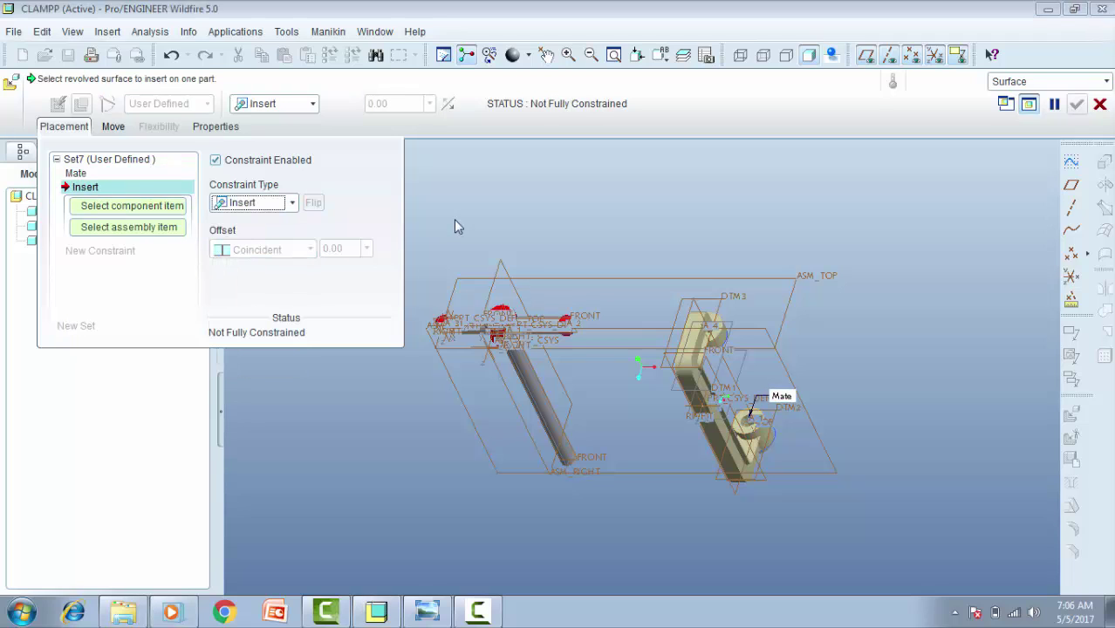
left_click(567, 461)
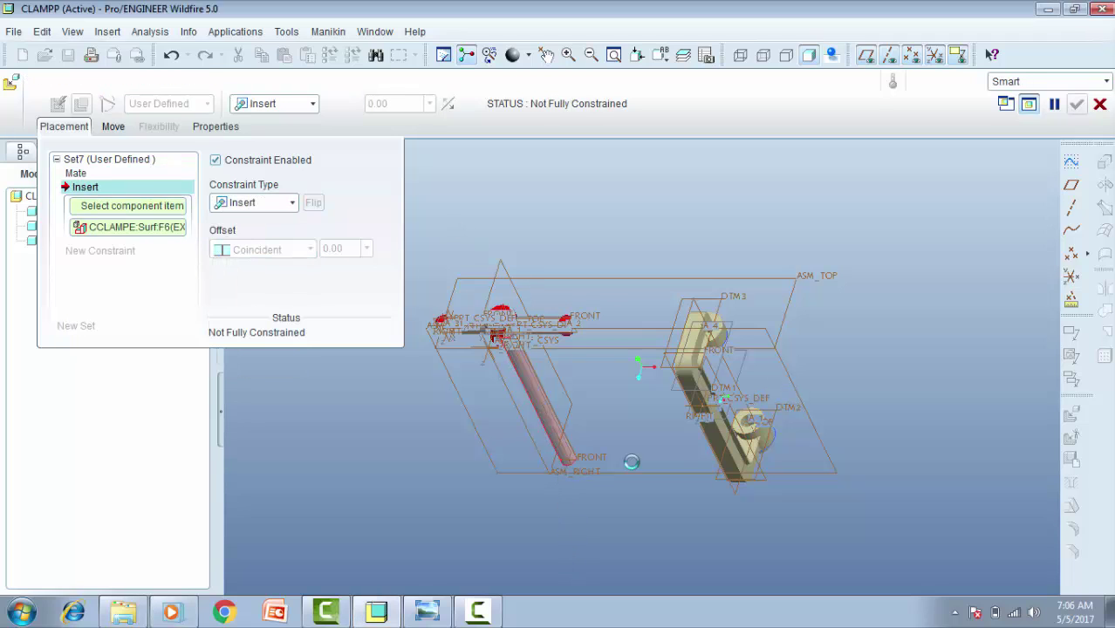
middle_click_drag(735, 452, 611, 359)
scroll(609, 352, "up", 3)
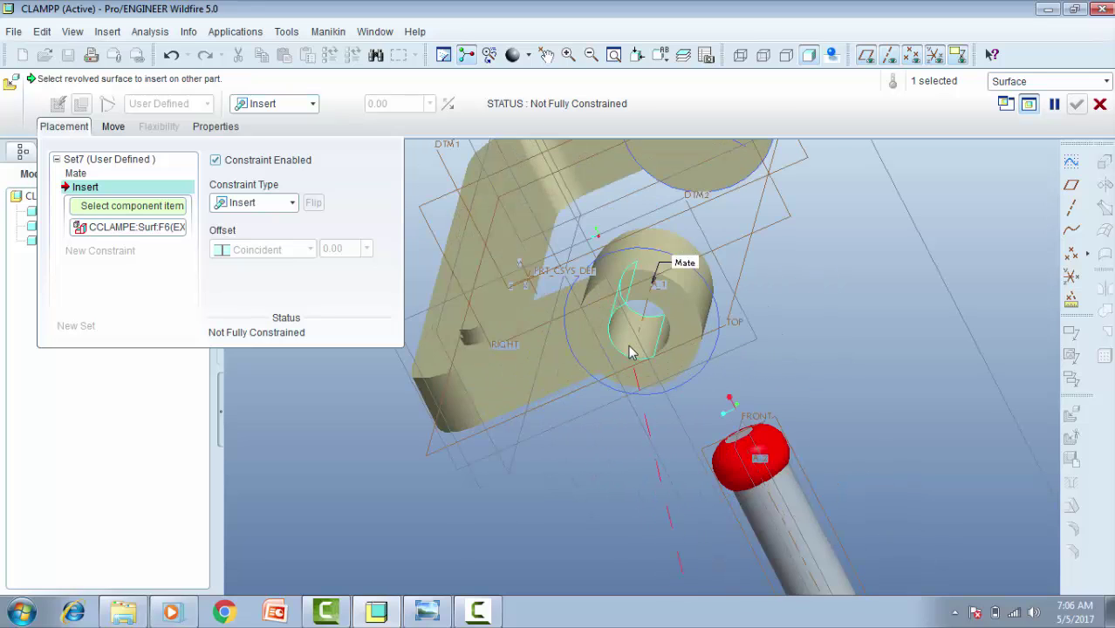
left_click(630, 349)
scroll(680, 407, "down", 3)
middle_click_drag(680, 407, 798, 528)
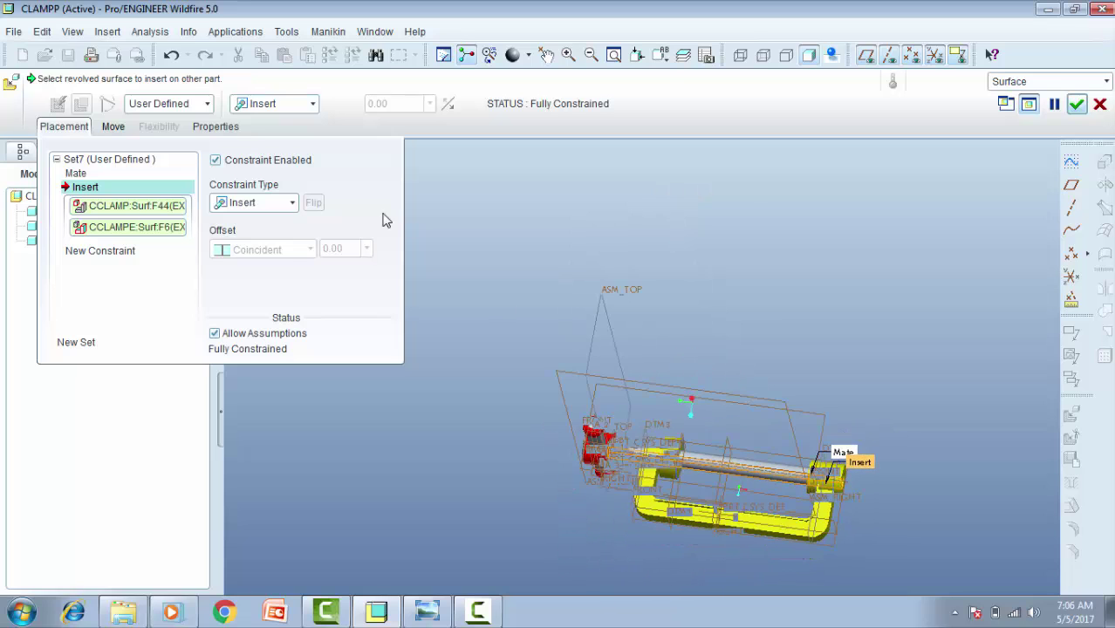
Step: Check the constraint type of the frame's Insert constraint, and cancel the frame's placement
left_click(293, 203)
left_click(297, 206)
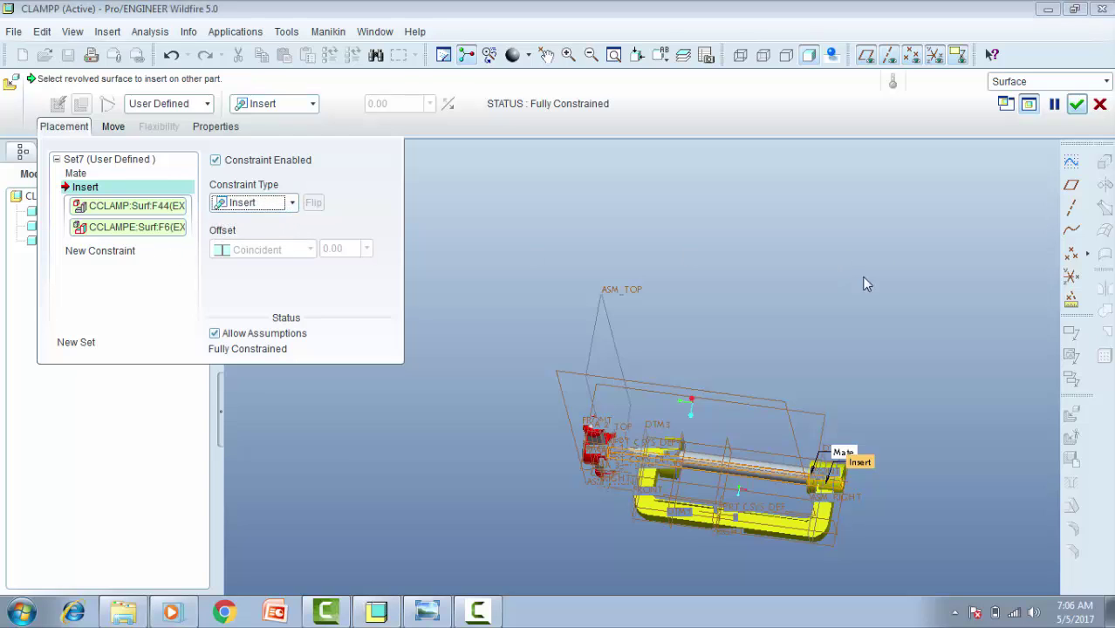
left_click(1101, 104)
left_click(529, 341)
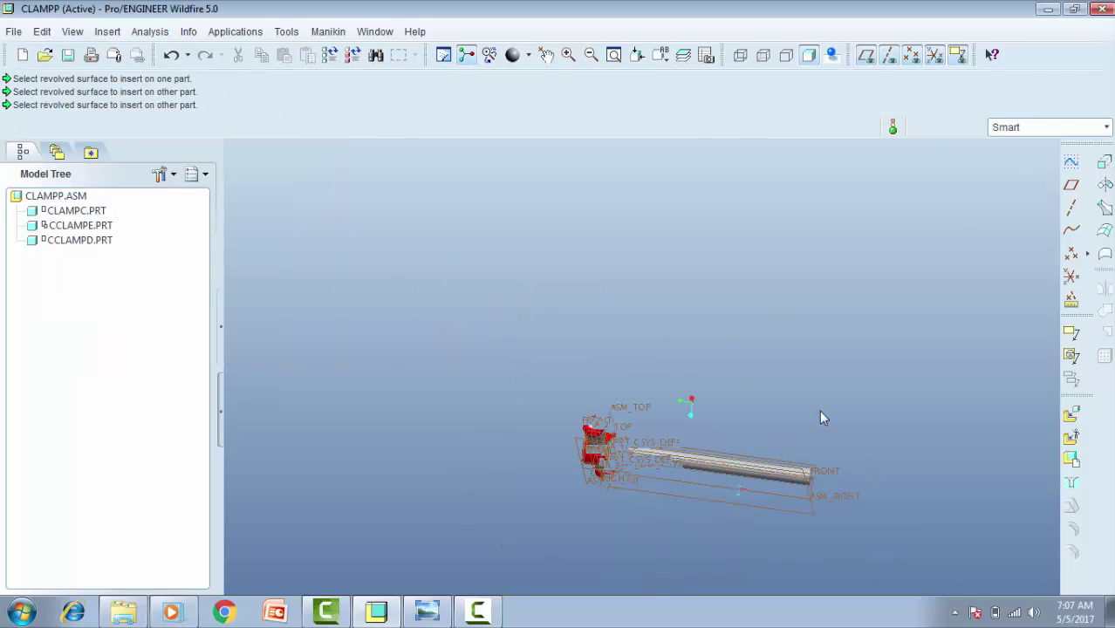
Step: Place the frame part cclamp.prt in the assembly again without any constraints
left_click(1070, 417)
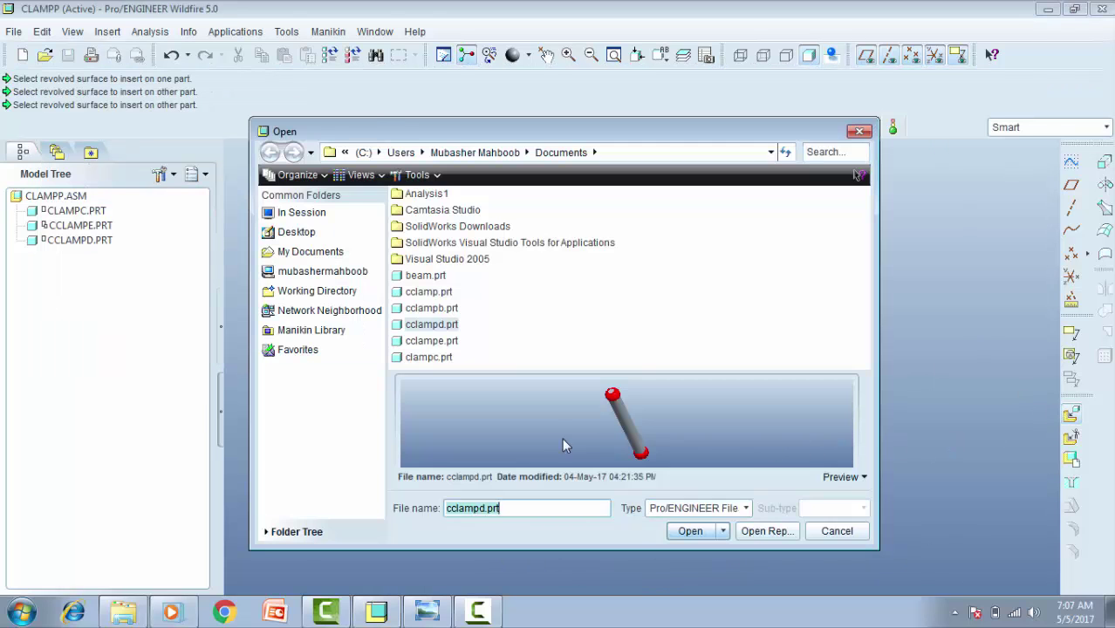
left_click(427, 312)
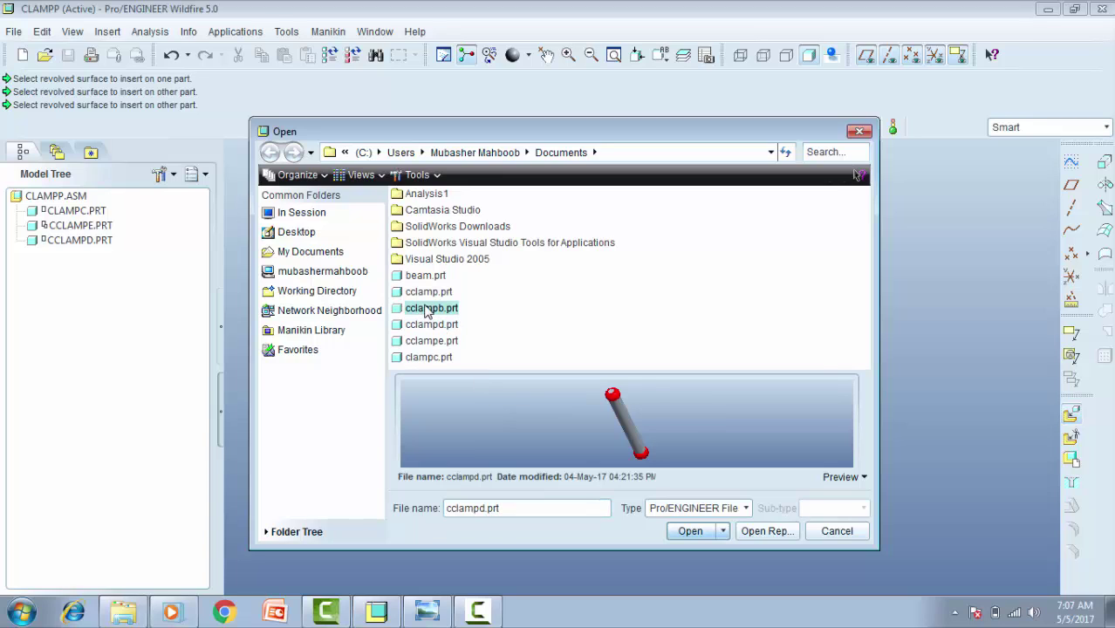
left_click(428, 326)
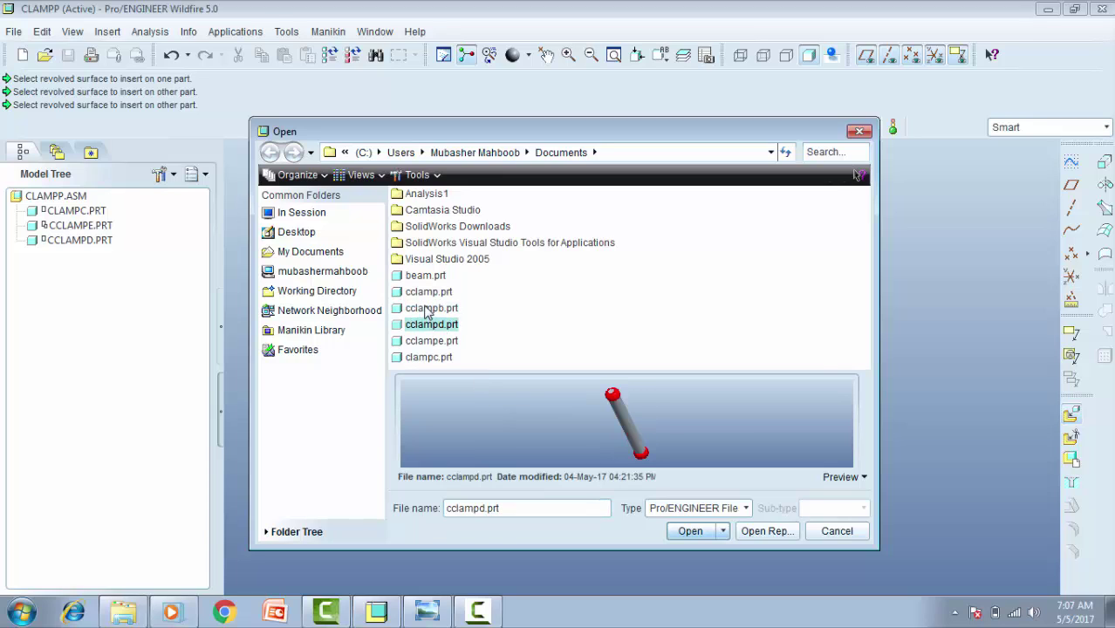
left_click(428, 293)
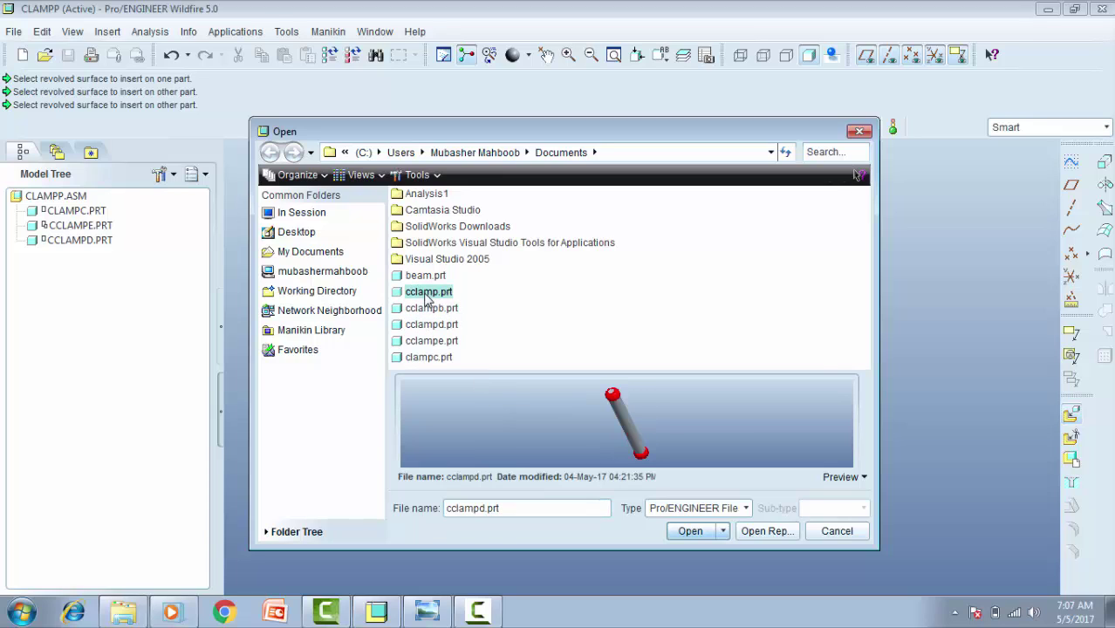
left_click(691, 531)
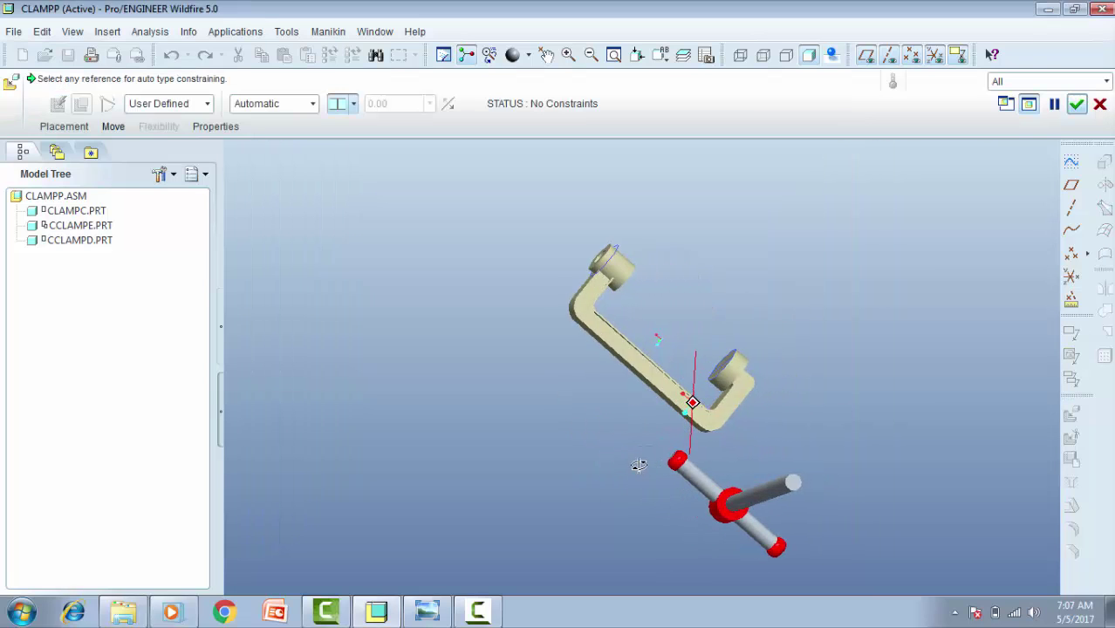
mouse_move(639, 465)
middle_mouse_down()
mouse_move(625, 449)
mouse_move(728, 474)
middle_mouse_up()
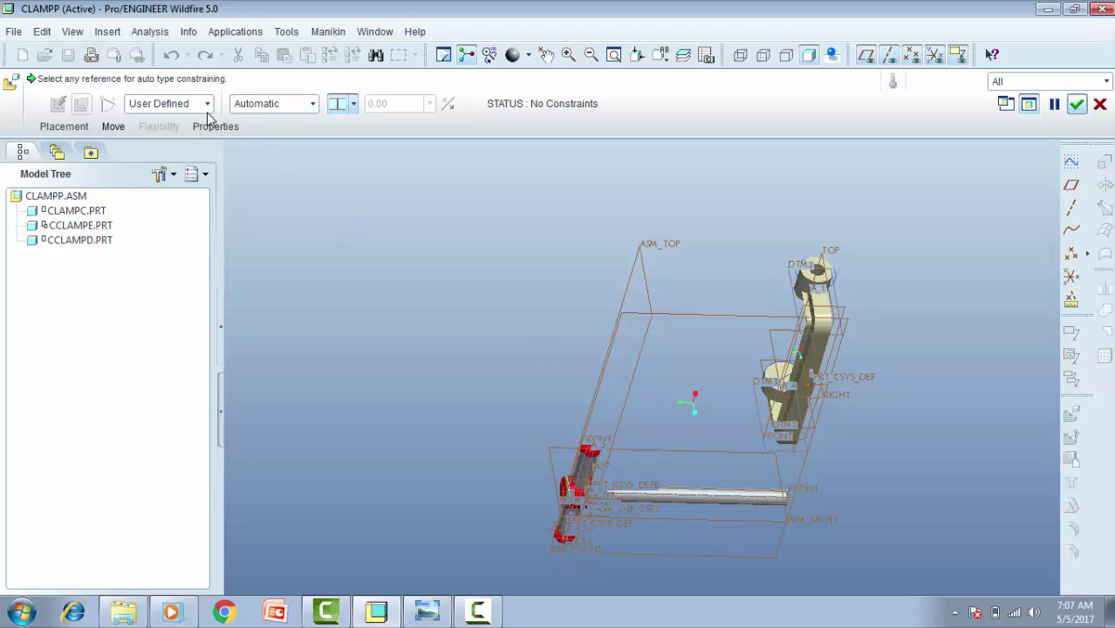
Step: Constrain the frame with Insert, pairing the rod's cylindrical surface with the hole in the bored boss
left_click(279, 105)
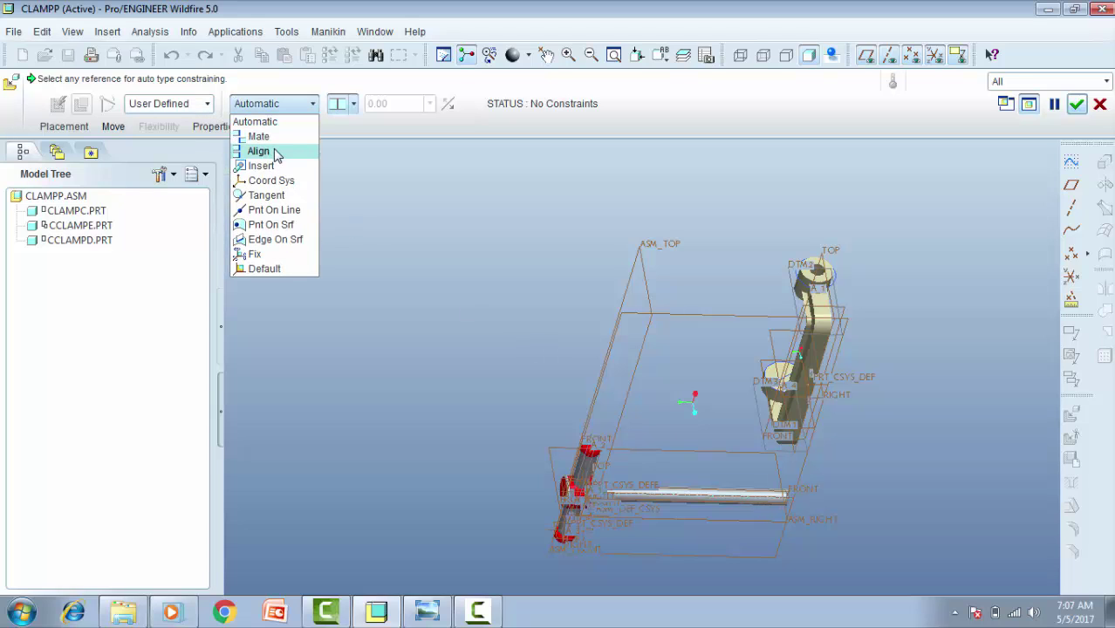
left_click(261, 166)
scroll(733, 497, "up", 3)
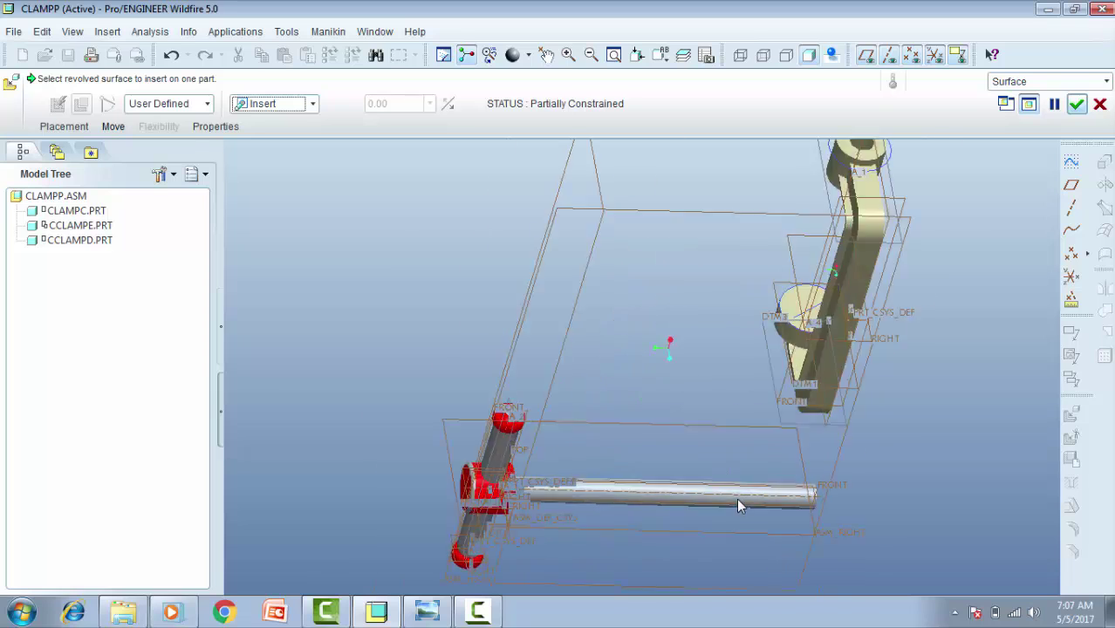
scroll(738, 506, "up", 2)
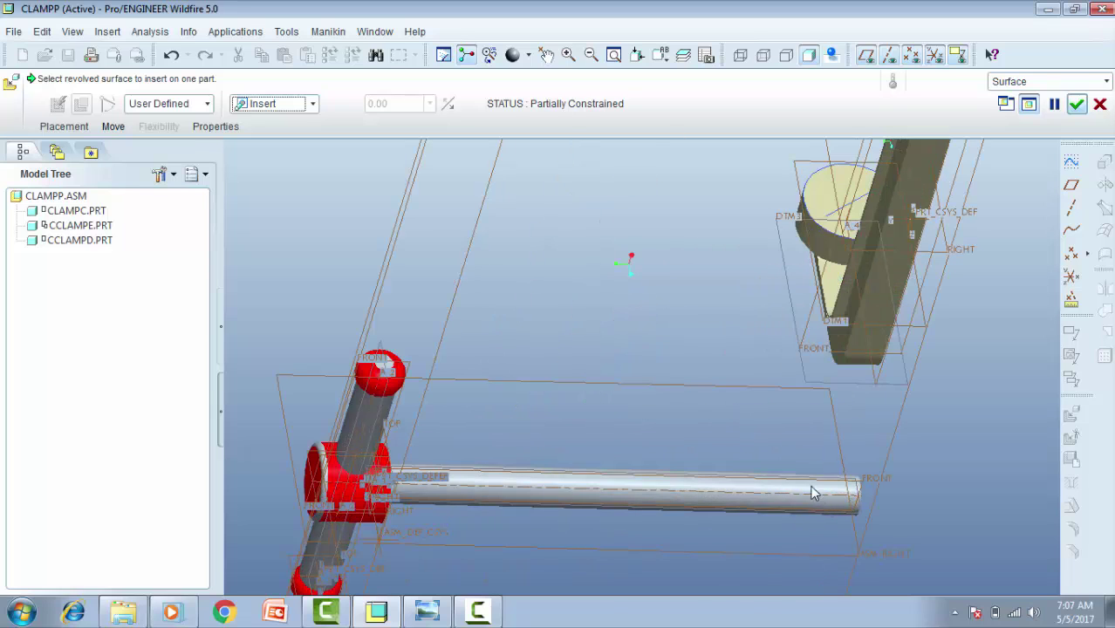
middle_click_drag(812, 488, 860, 528)
left_click(873, 541)
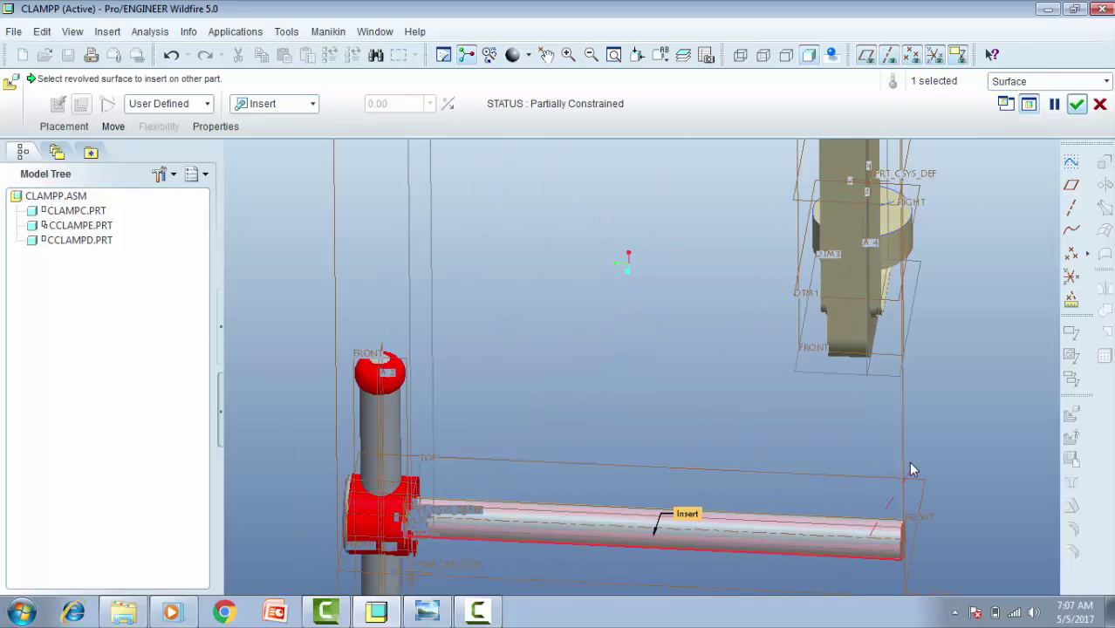
middle_click_drag(904, 403, 899, 437)
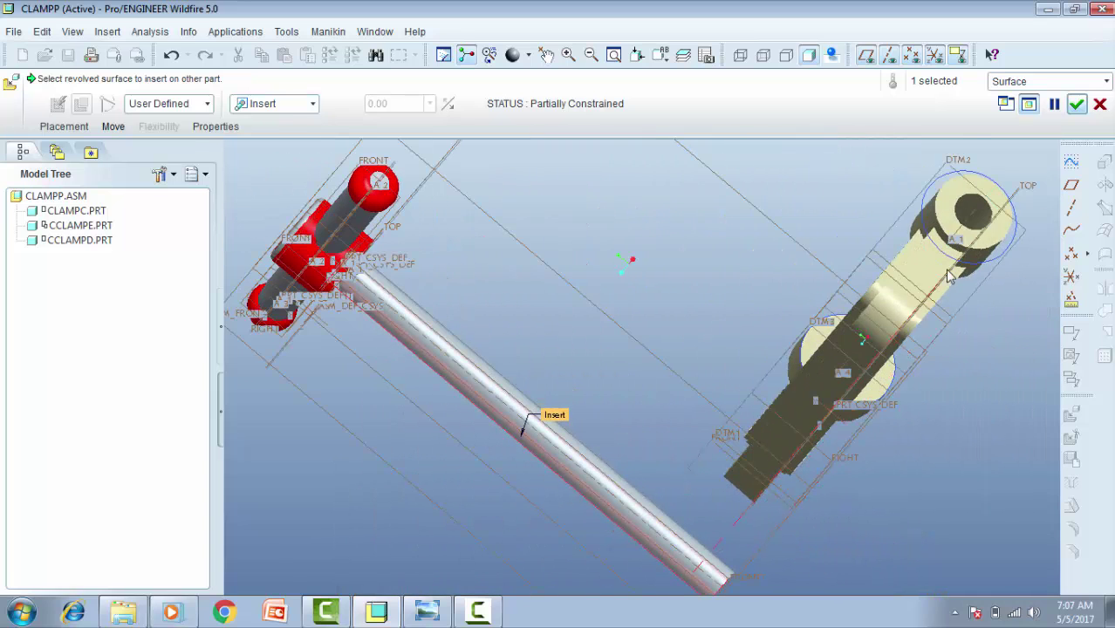
left_click(969, 211)
middle_click_drag(879, 323, 703, 328)
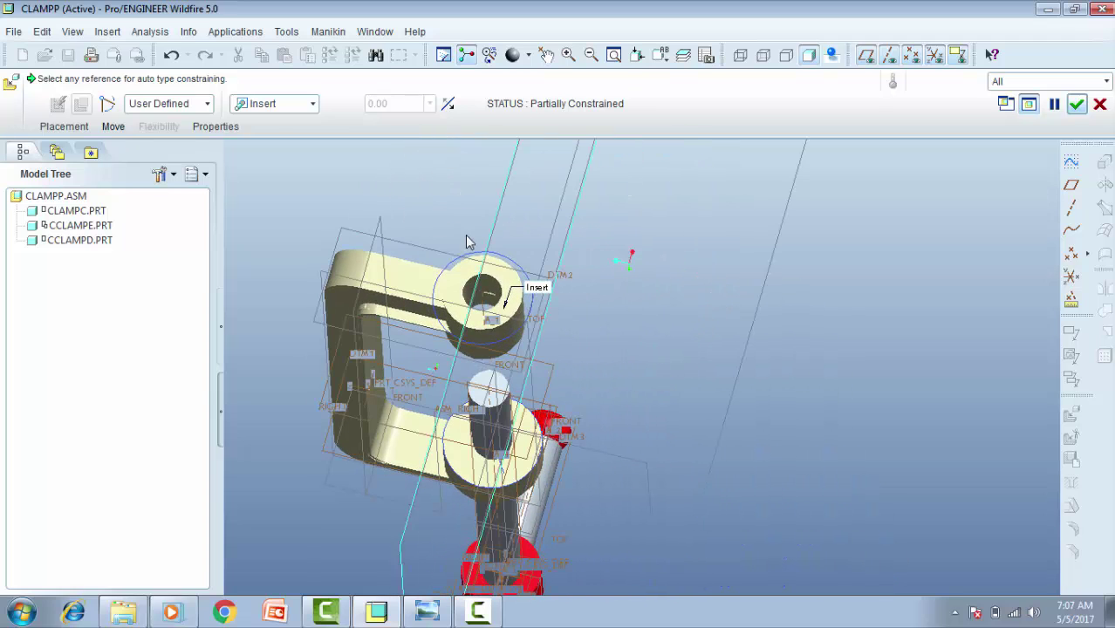
Step: Try flipping the frame's Insert constraint to reverse its orientation on the rod, and cancel the placement
left_click(85, 129)
left_click(313, 202)
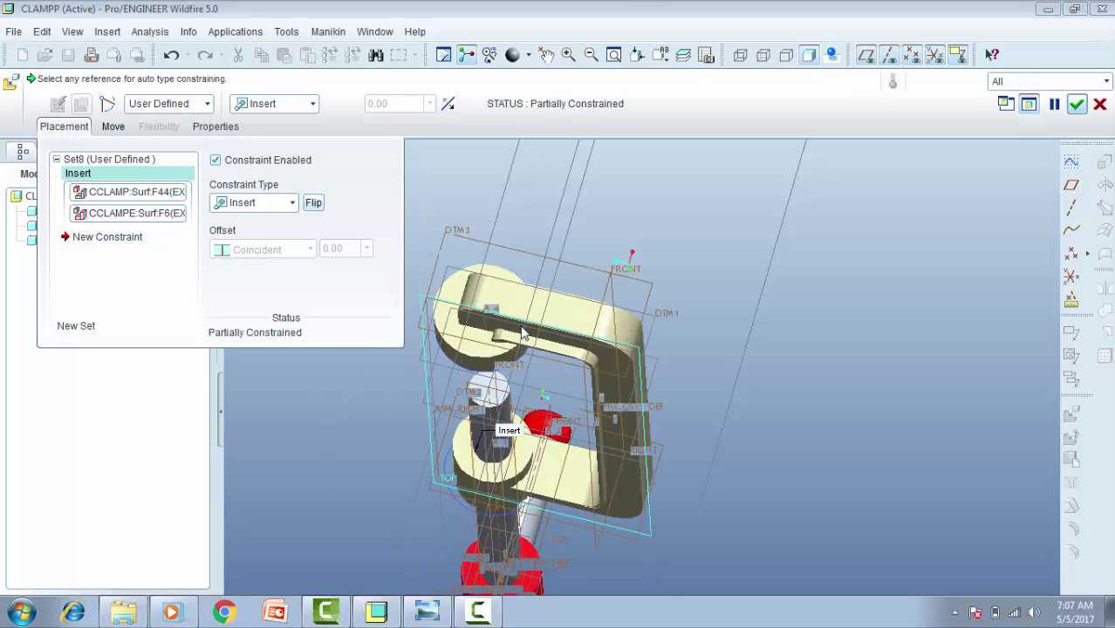
scroll(552, 284, "up", 5)
middle_click_drag(552, 283, 590, 330)
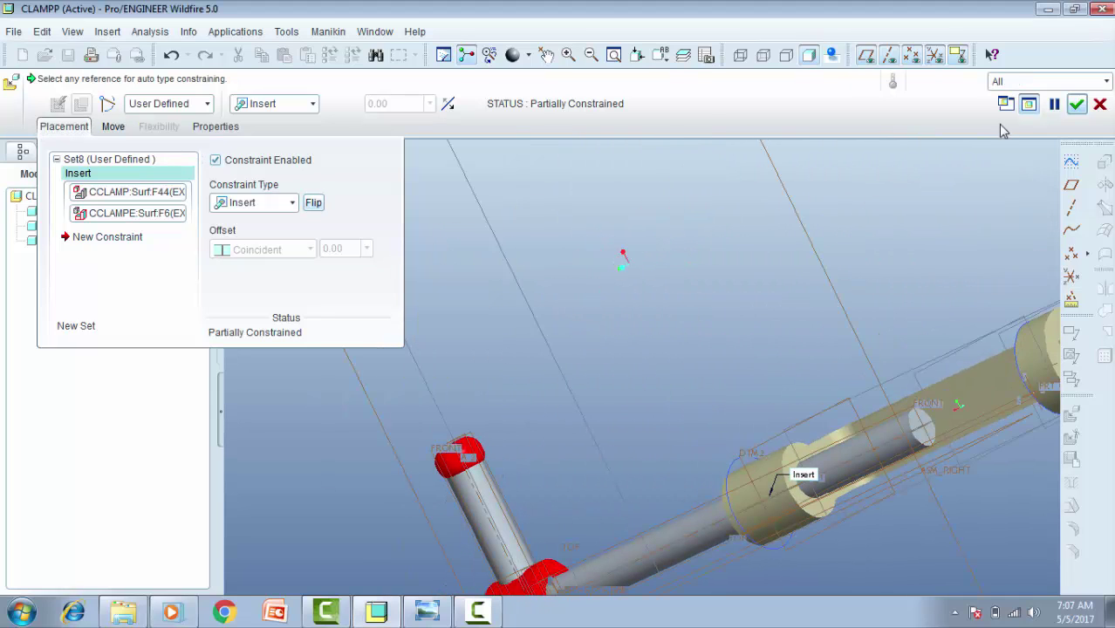
left_click(1100, 105)
left_click(528, 343)
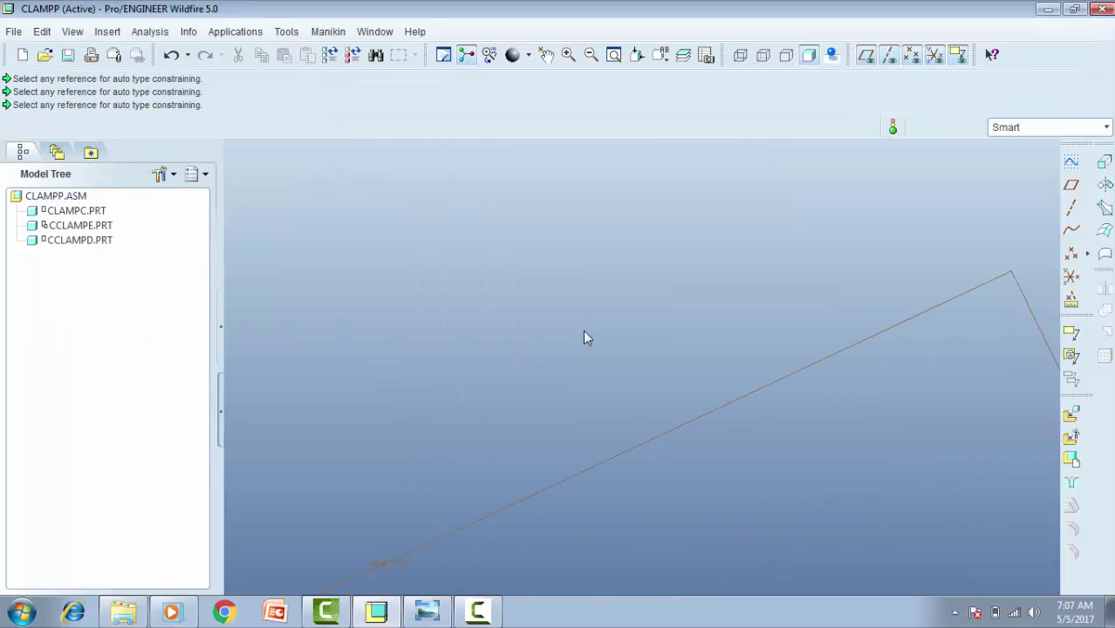
Step: Add the frame part cclamp.prt to the assembly once more as an unconstrained component
scroll(857, 398, "down", 6)
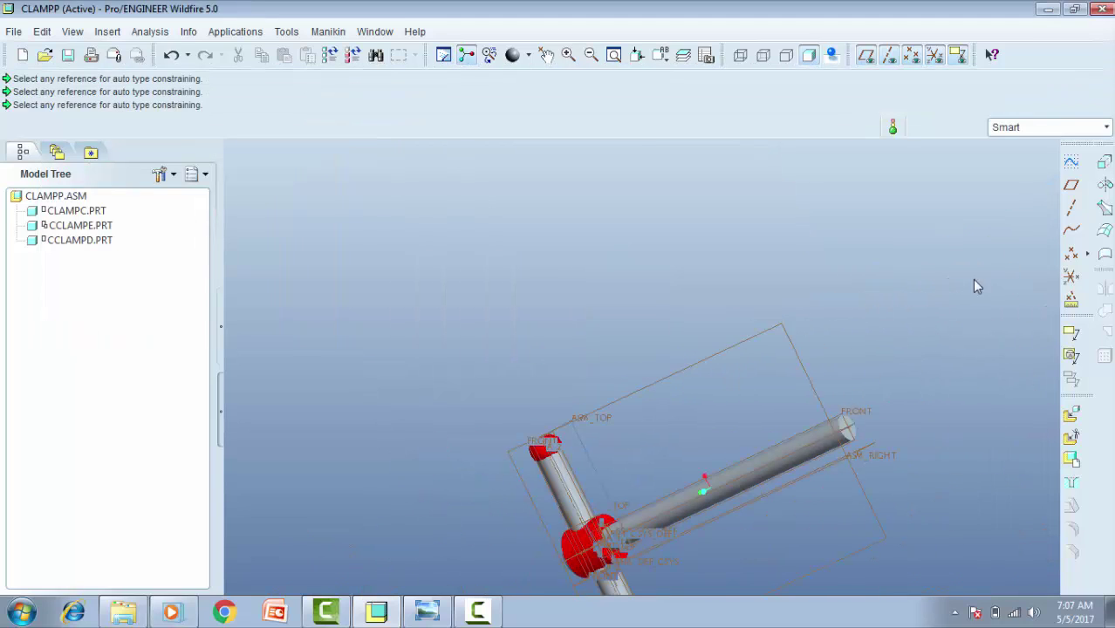
left_click(1070, 418)
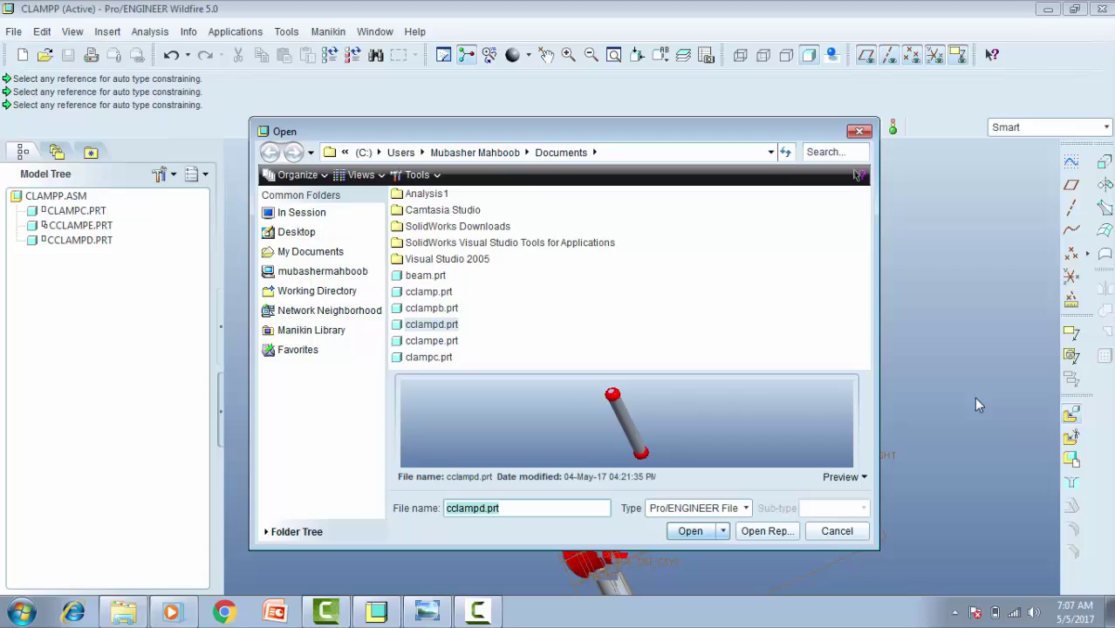
left_click(428, 309)
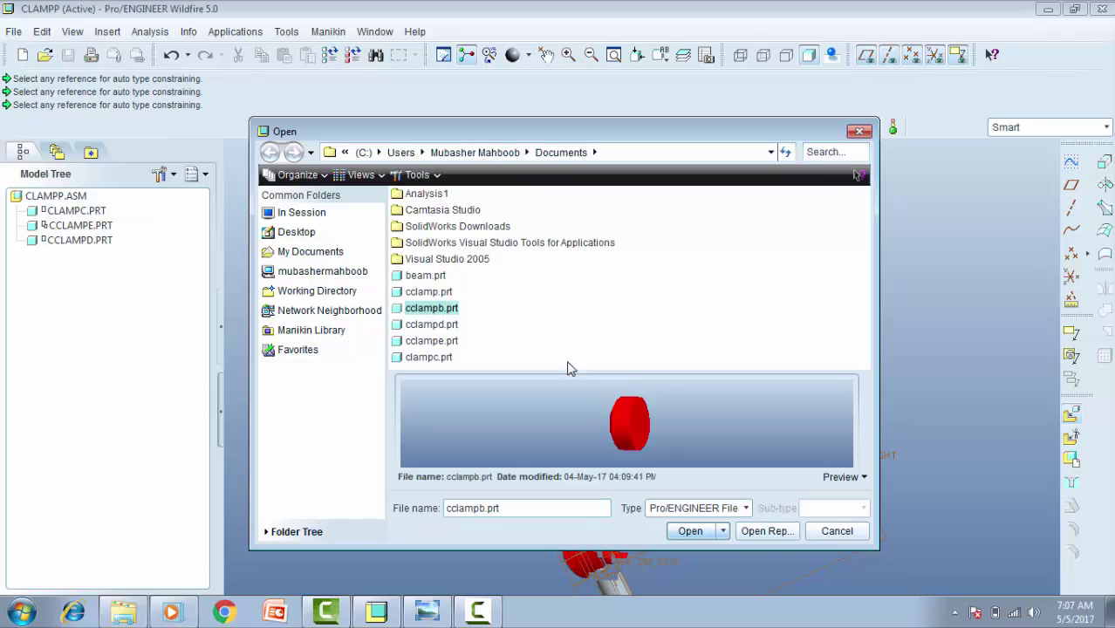
left_click(421, 324)
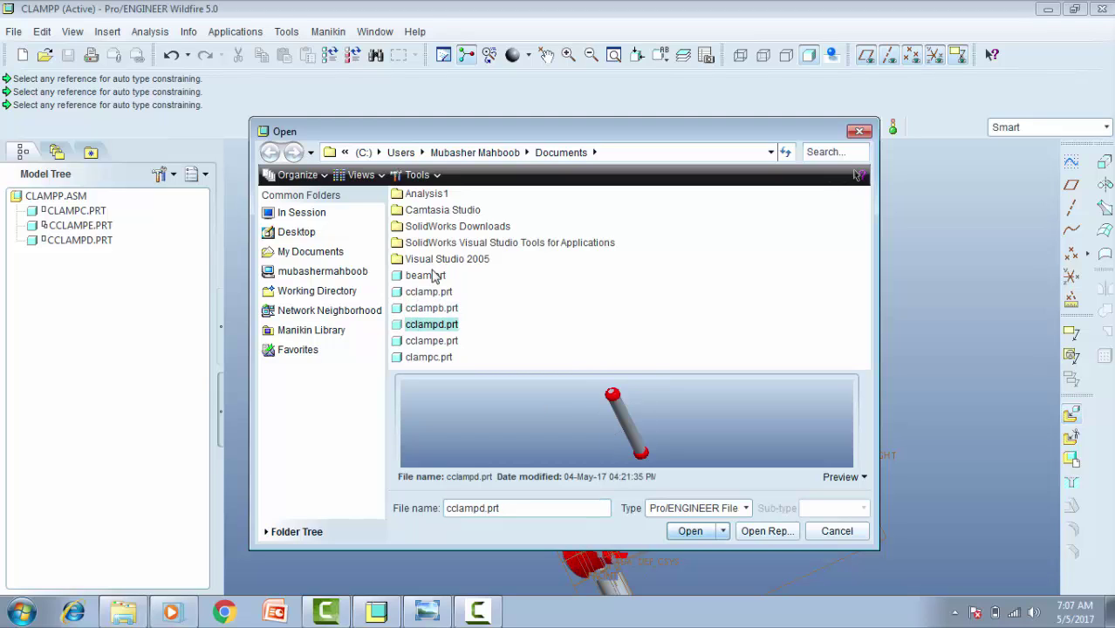
left_click(416, 293)
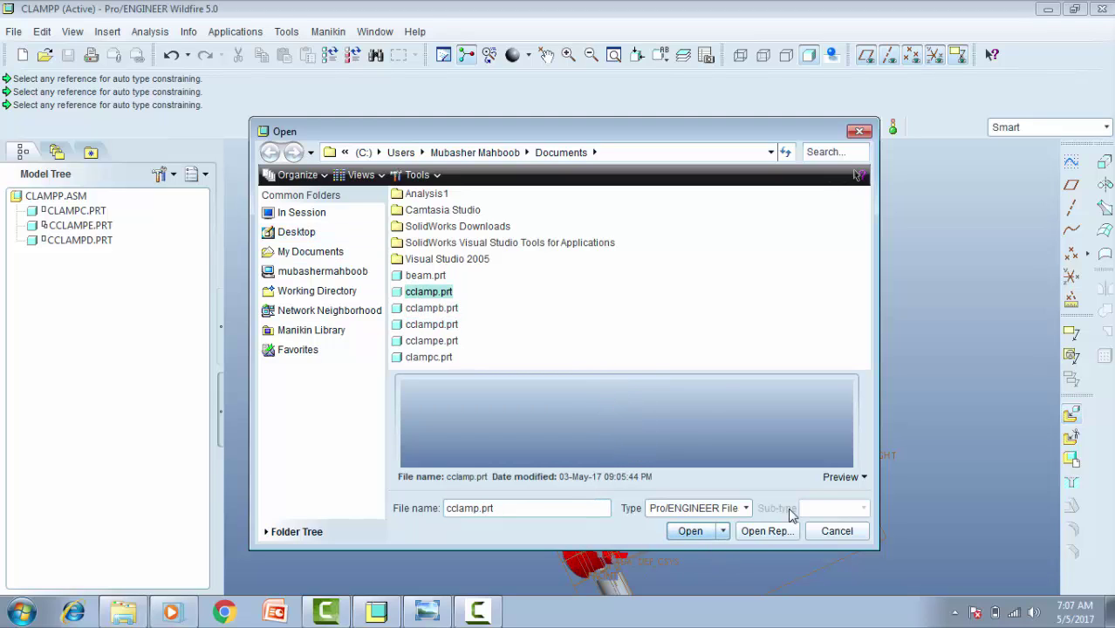
left_click(690, 531)
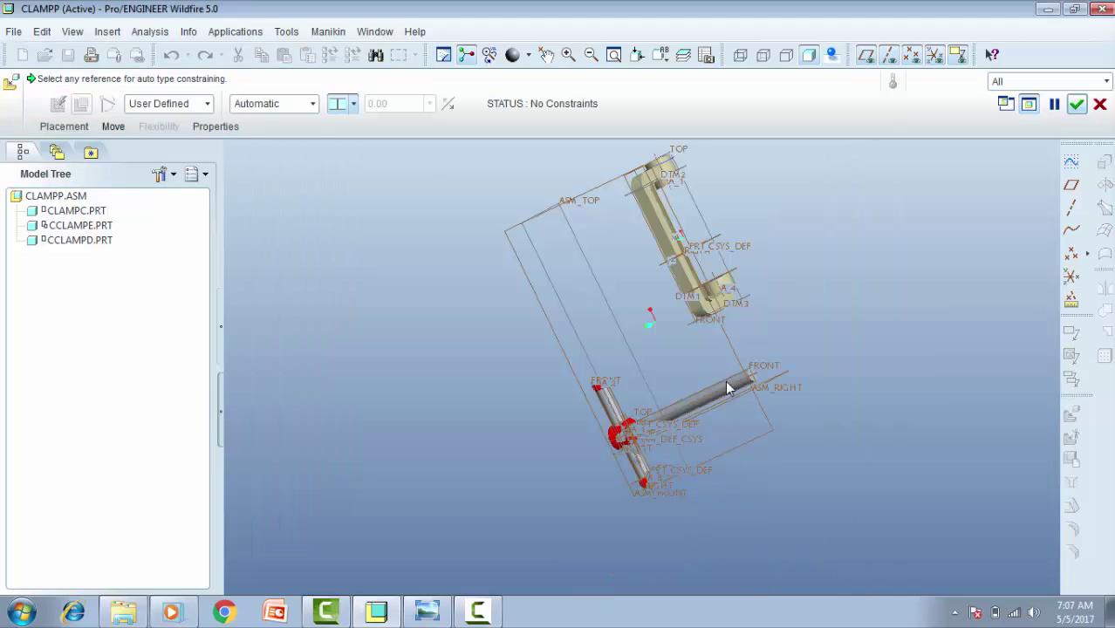
Step: Constrain the frame with Insert, using the rod's cylindrical surface and the hole in the frame's bored boss
left_click(272, 104)
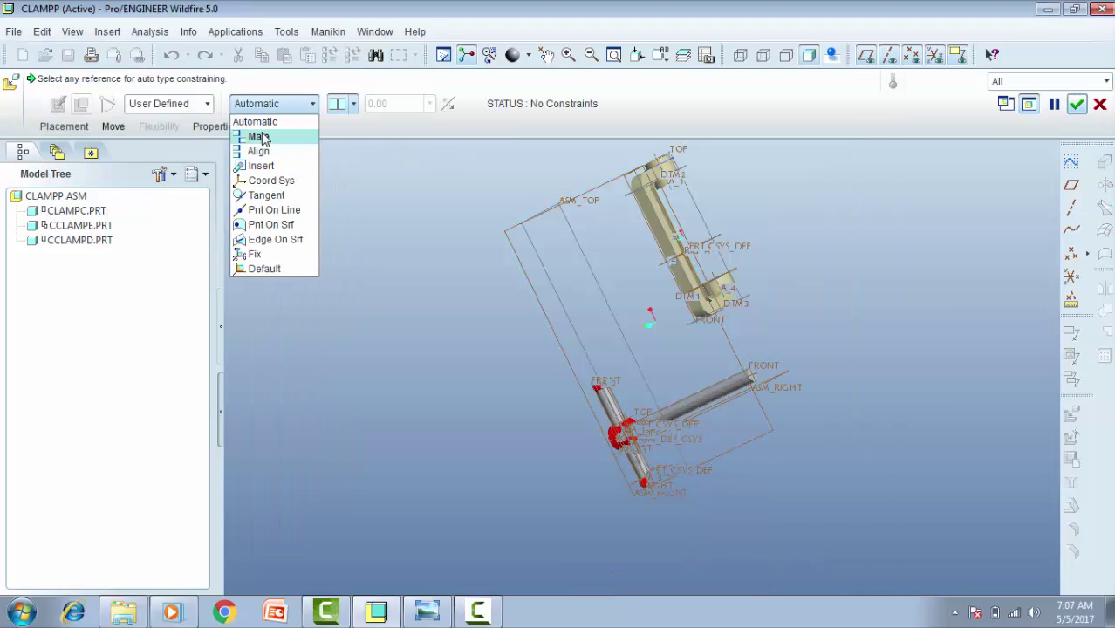
left_click(271, 164)
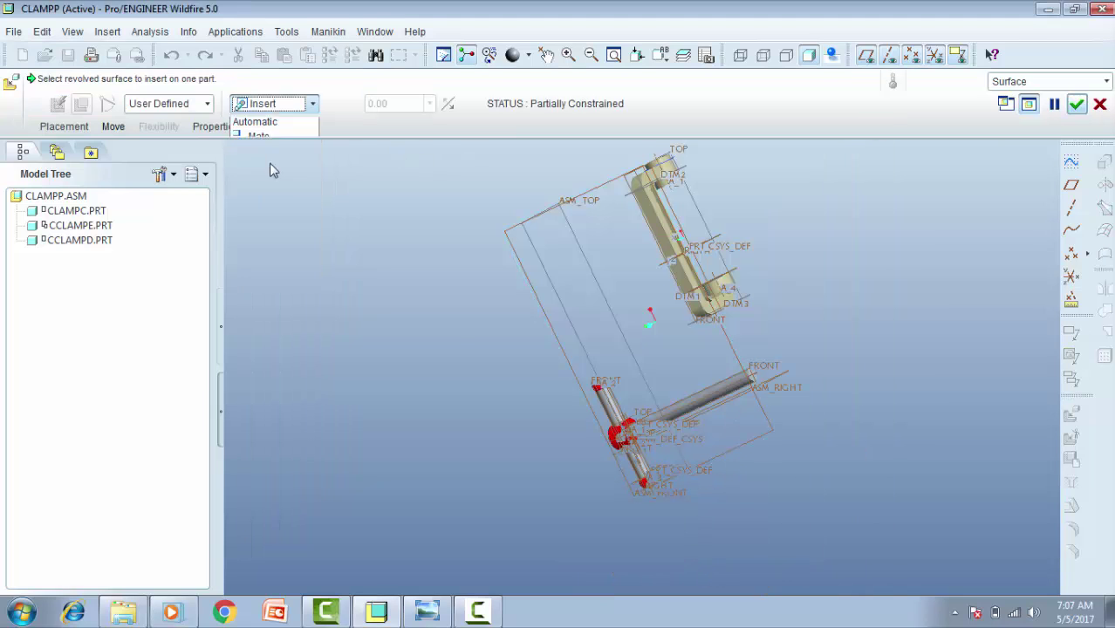
left_click(711, 388)
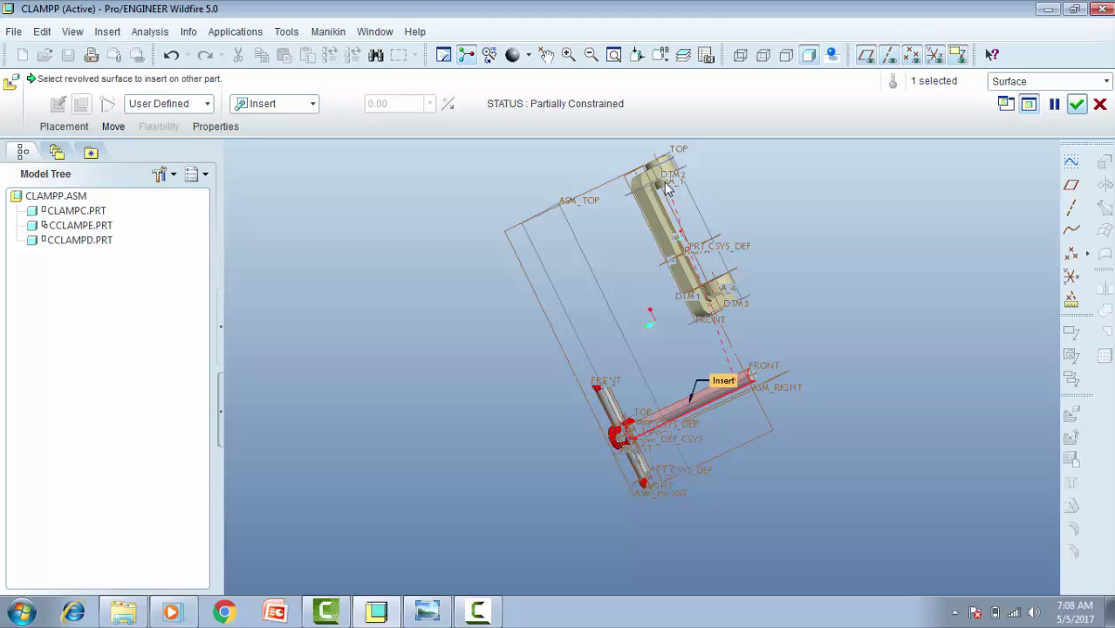
middle_click_drag(666, 188, 559, 243)
left_click(569, 301)
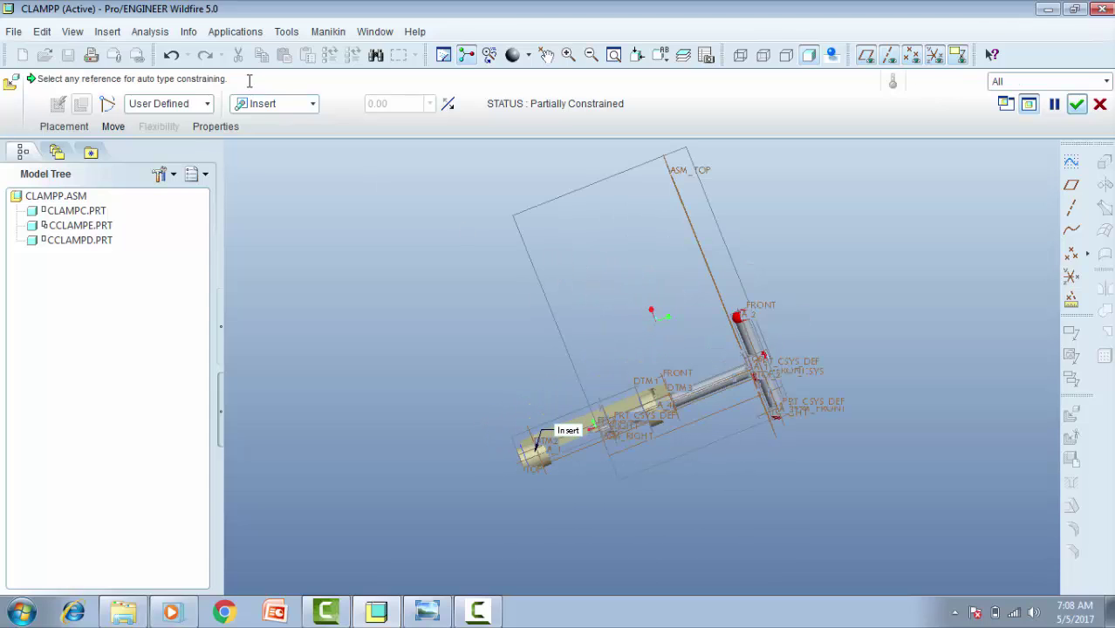
Step: Flip the frame's Insert constraint to reverse its direction along the rod
left_click(64, 126)
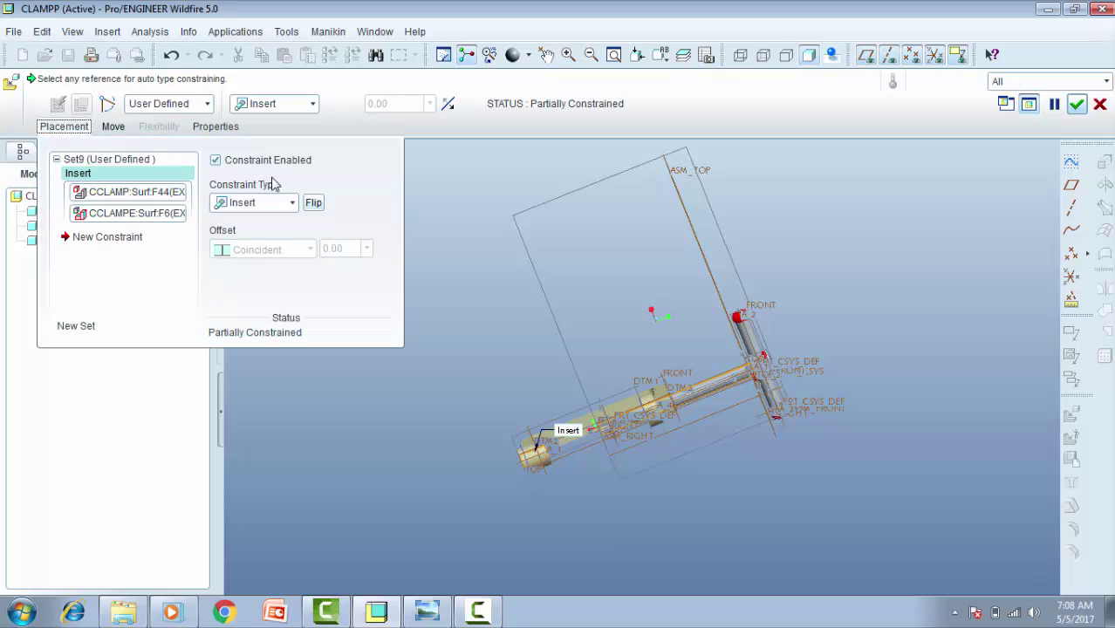
left_click(313, 203)
middle_click_drag(678, 361, 646, 345)
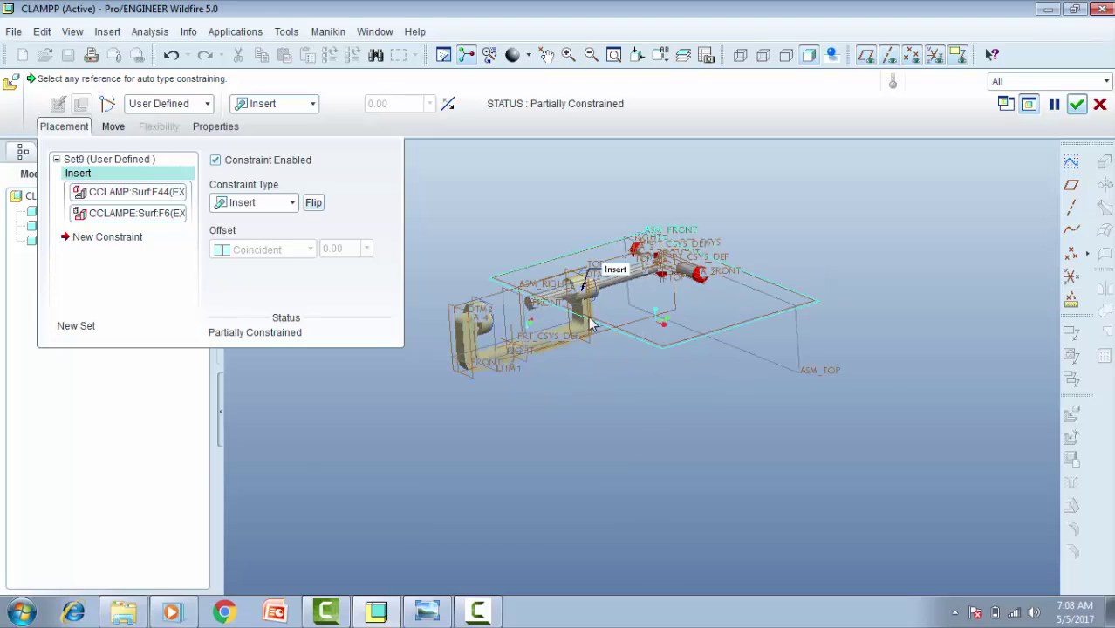
Step: Add a coincident Mate constraint between the end face of the frame's bored boss and the face of the screw head
scroll(590, 319, "up", 6)
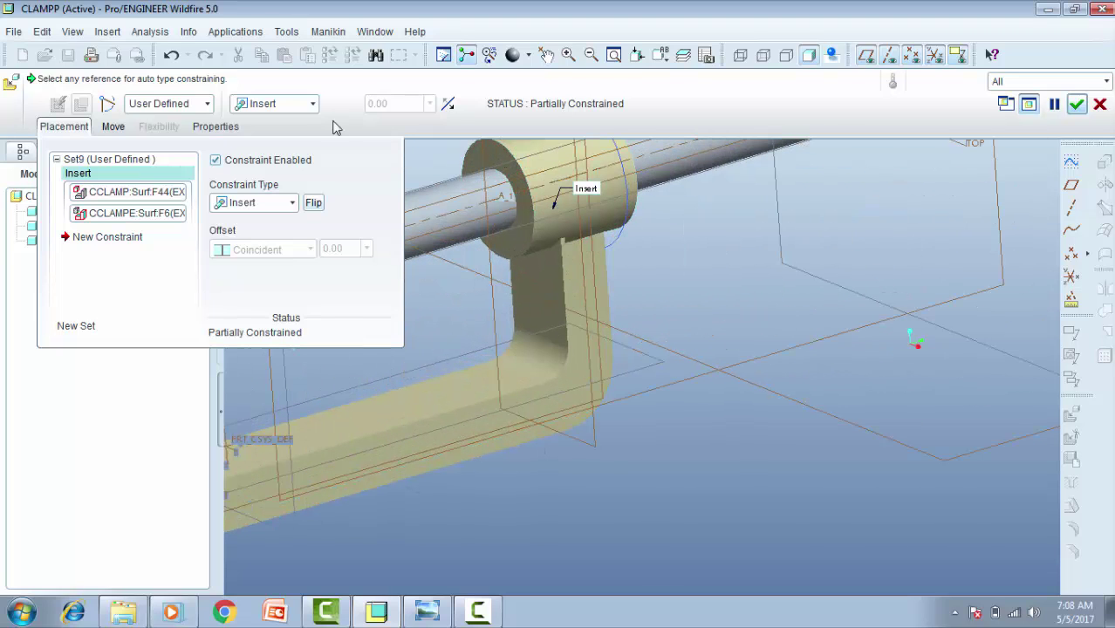
left_click(107, 237)
left_click(257, 205)
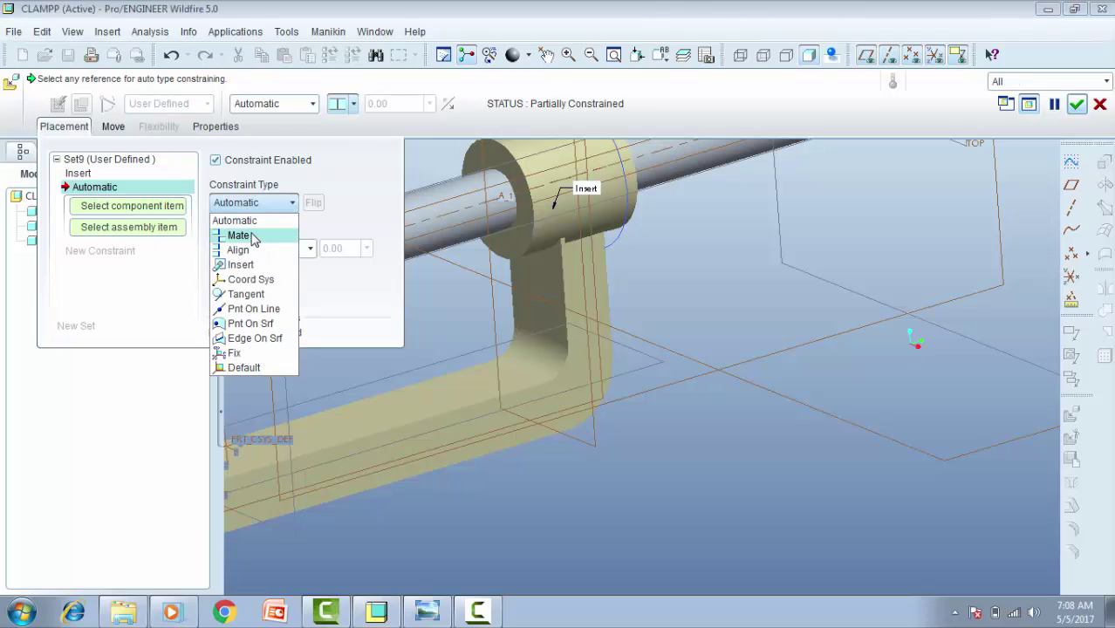
left_click(258, 233)
left_click(540, 245)
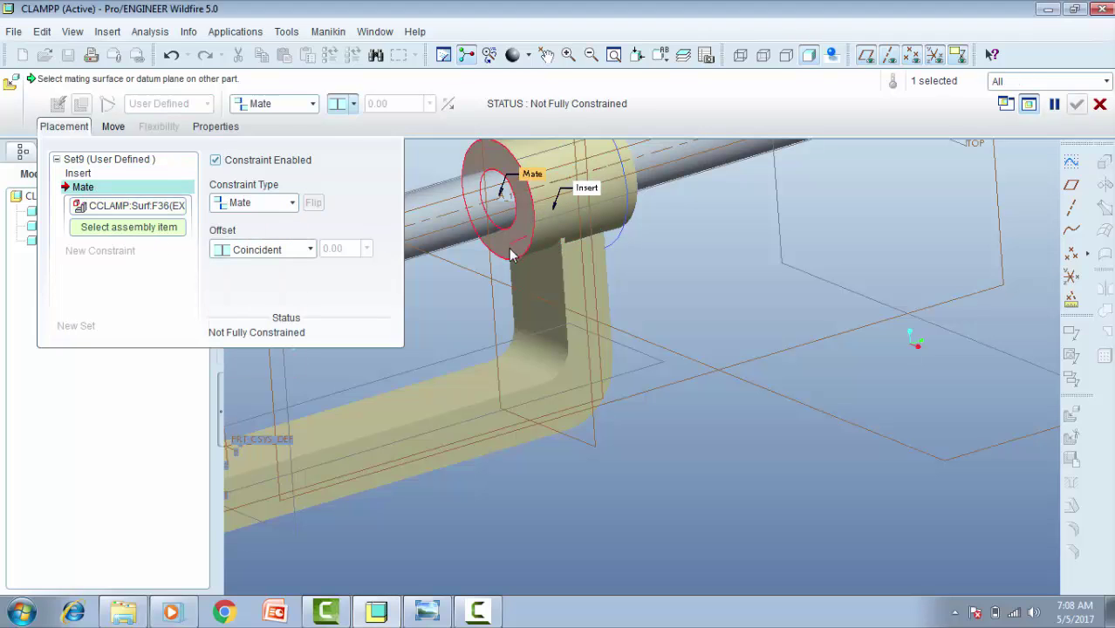
scroll(656, 255, "down", 4)
scroll(706, 213, "up", 5)
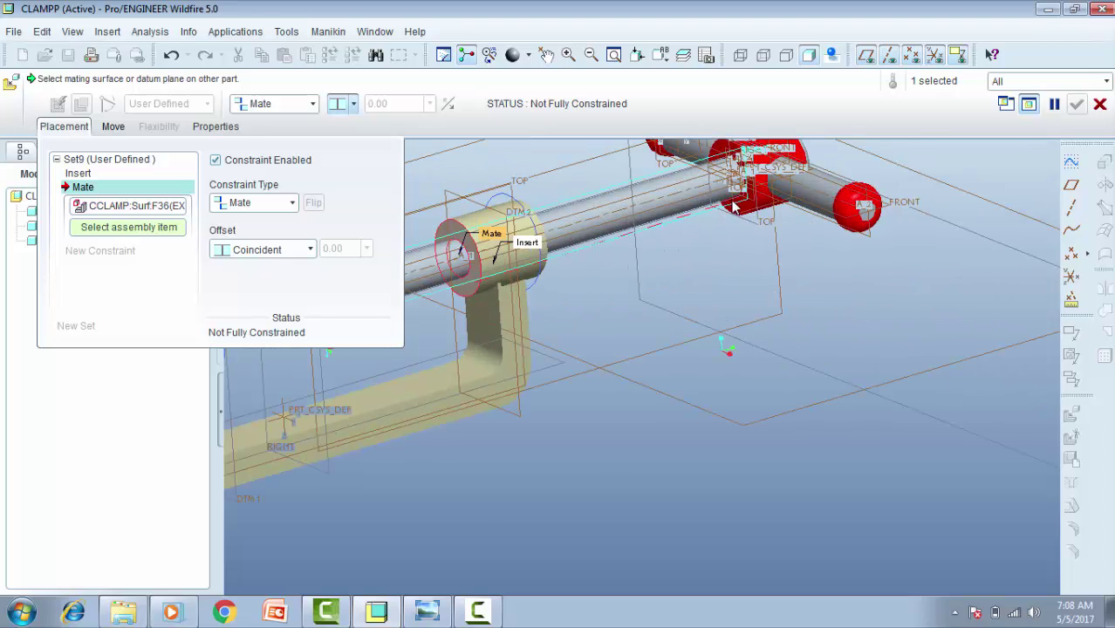
left_click(742, 206)
scroll(634, 241, "down", 5)
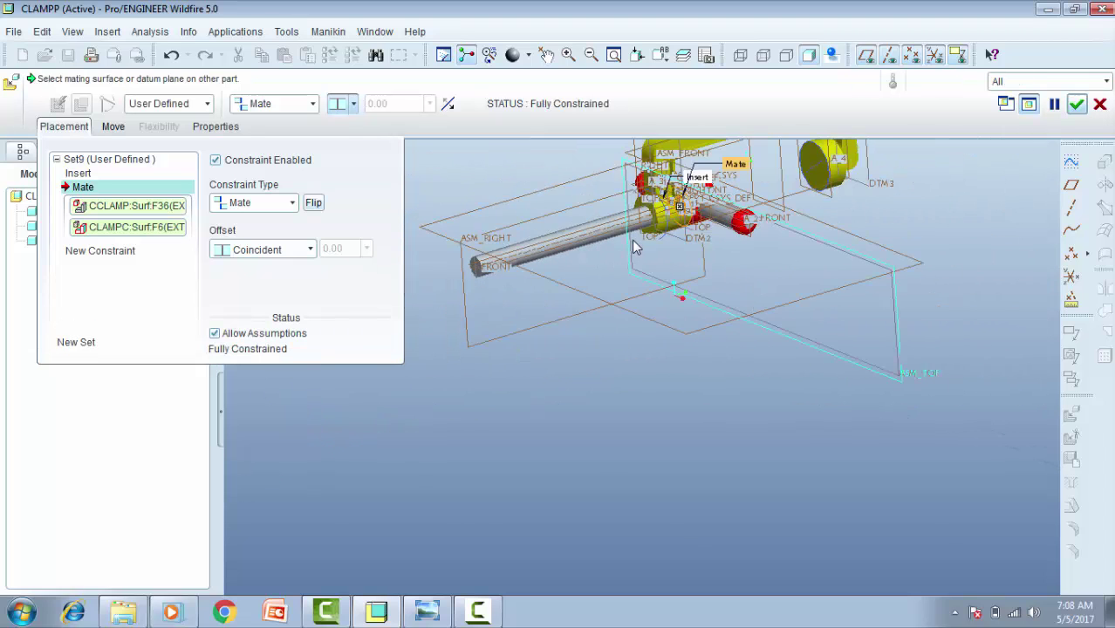
Step: Try flipping the frame's Mate constraint to Align, and undo the flip
left_click(320, 212)
scroll(641, 262, "up", 3)
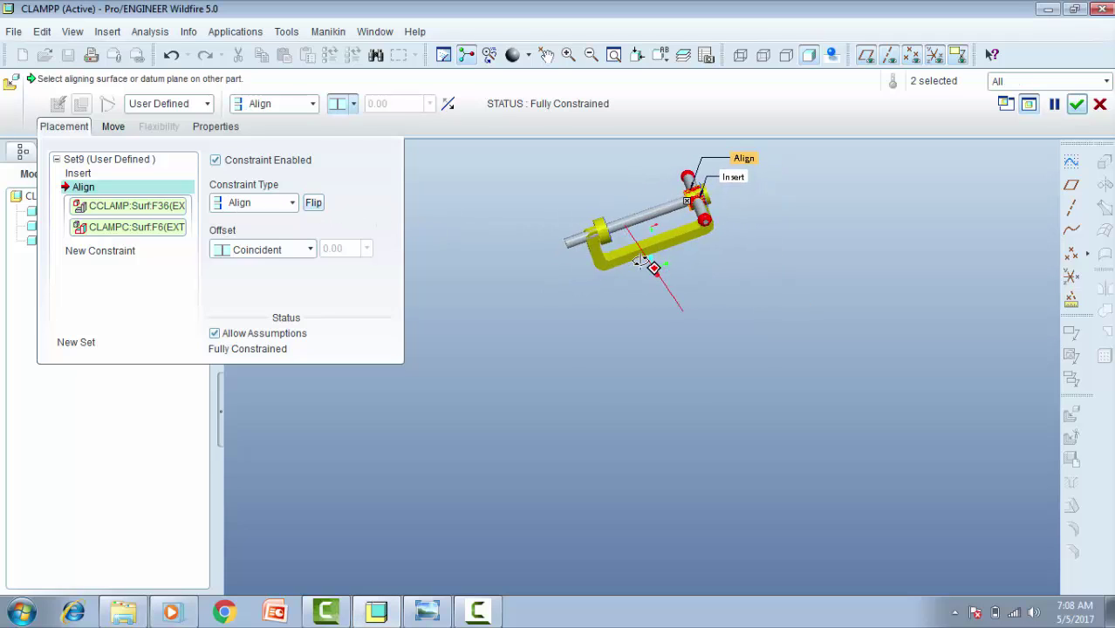
middle_click_drag(641, 262, 643, 268)
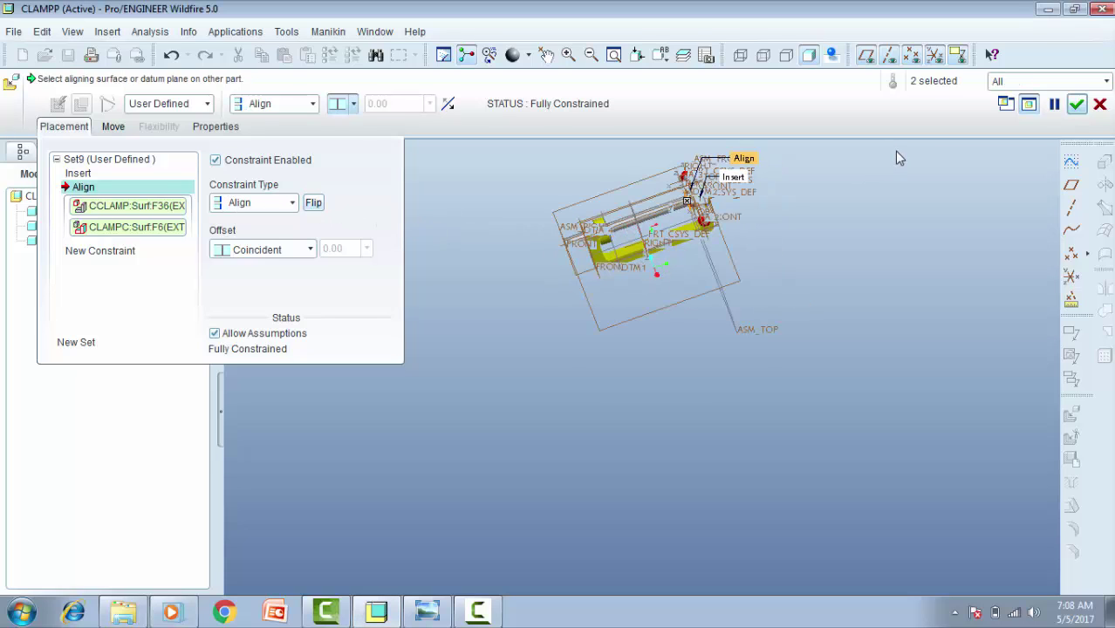
key("ctrl+z")
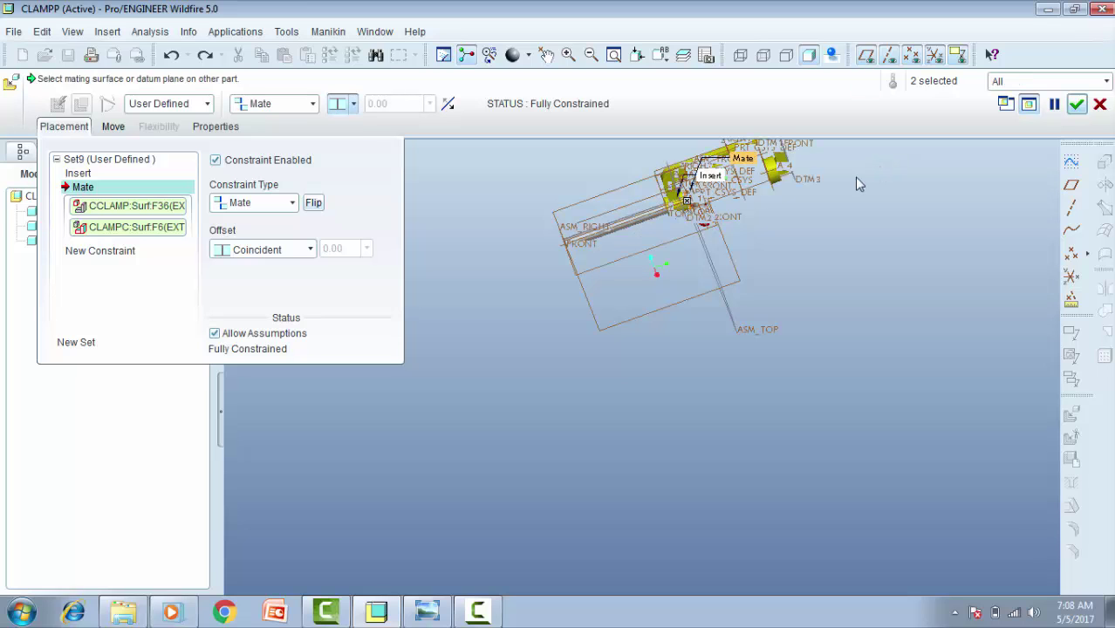
Step: Try mating the boss's end face with the rod's FRONT datum plane instead of the screw head, and cancel the frame's placement
scroll(614, 244, "up", 5)
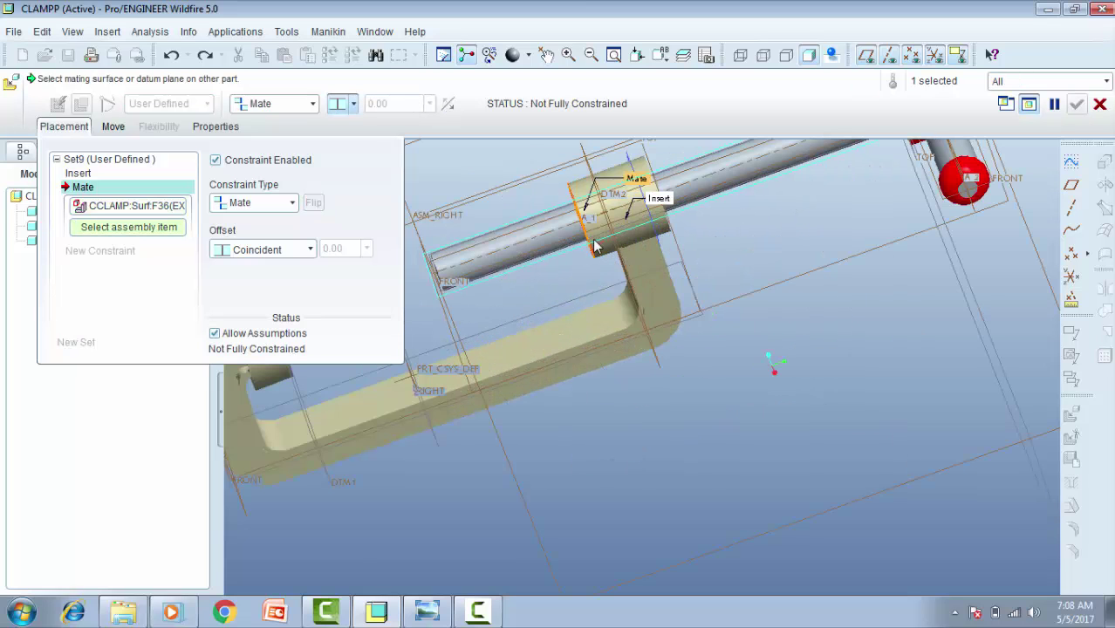
scroll(569, 246, "down", 1)
middle_click_drag(569, 246, 506, 262)
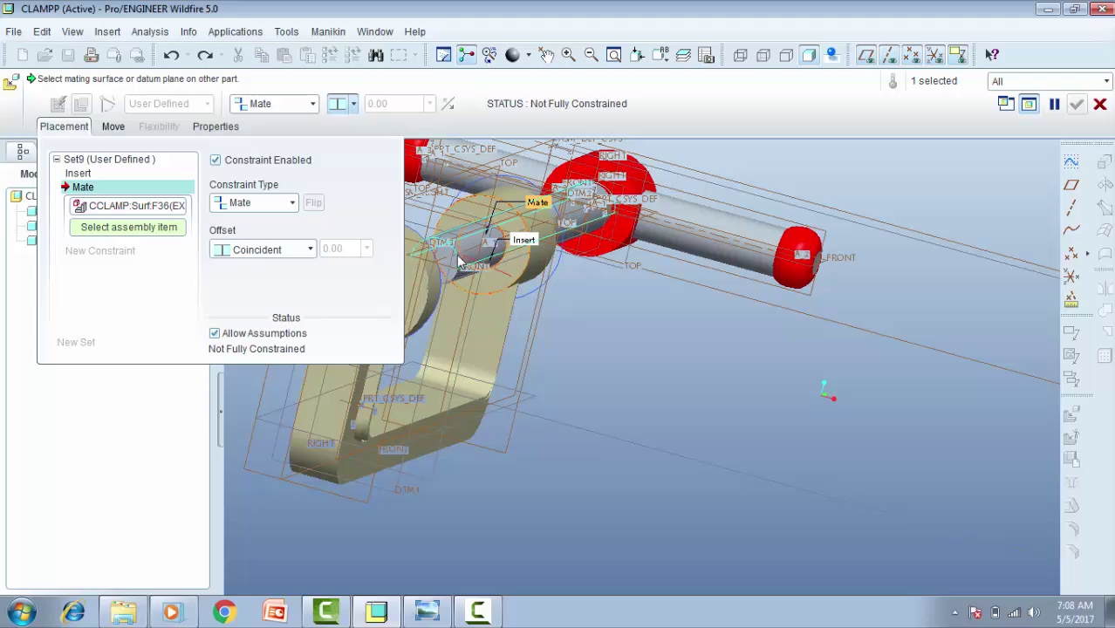
left_click(447, 267)
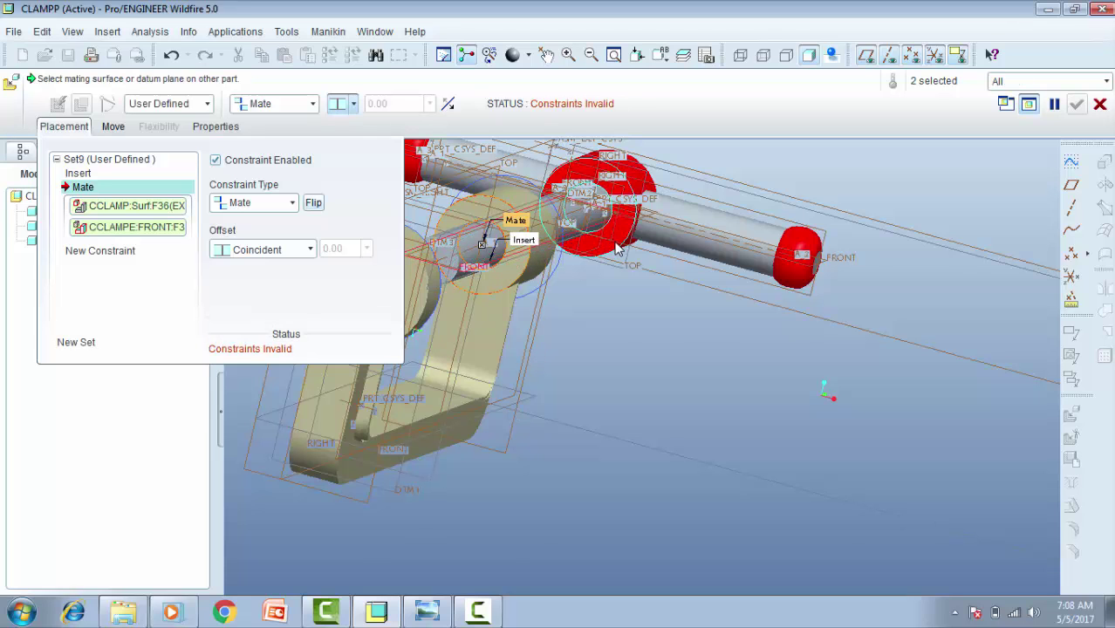
middle_click_drag(446, 268, 875, 281)
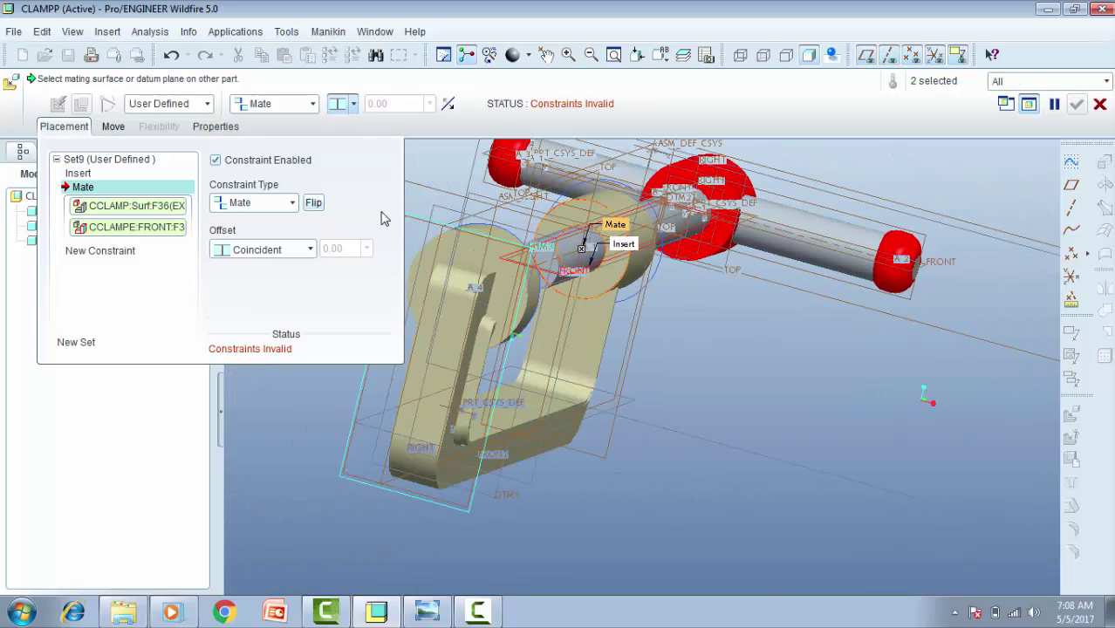
left_click(291, 203)
left_click(274, 222)
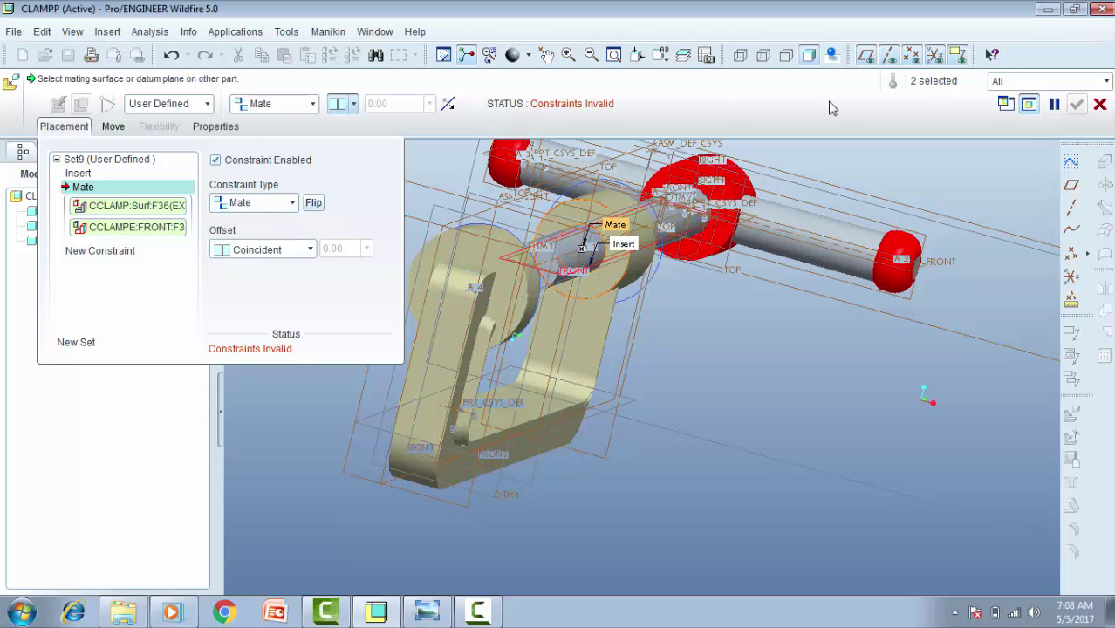
left_click(1101, 104)
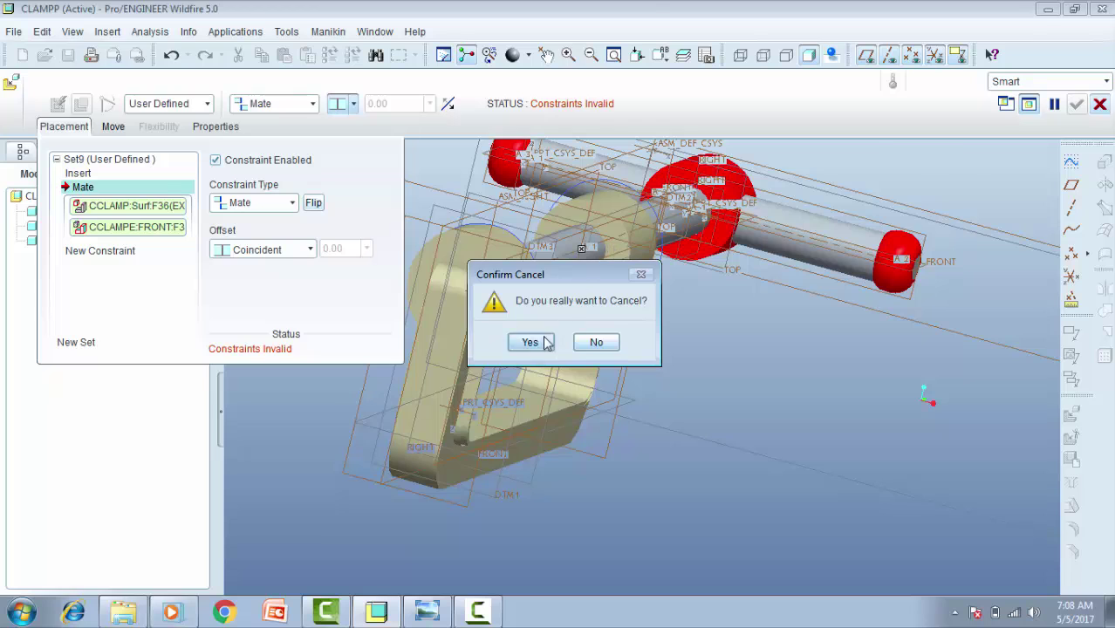
left_click(543, 340)
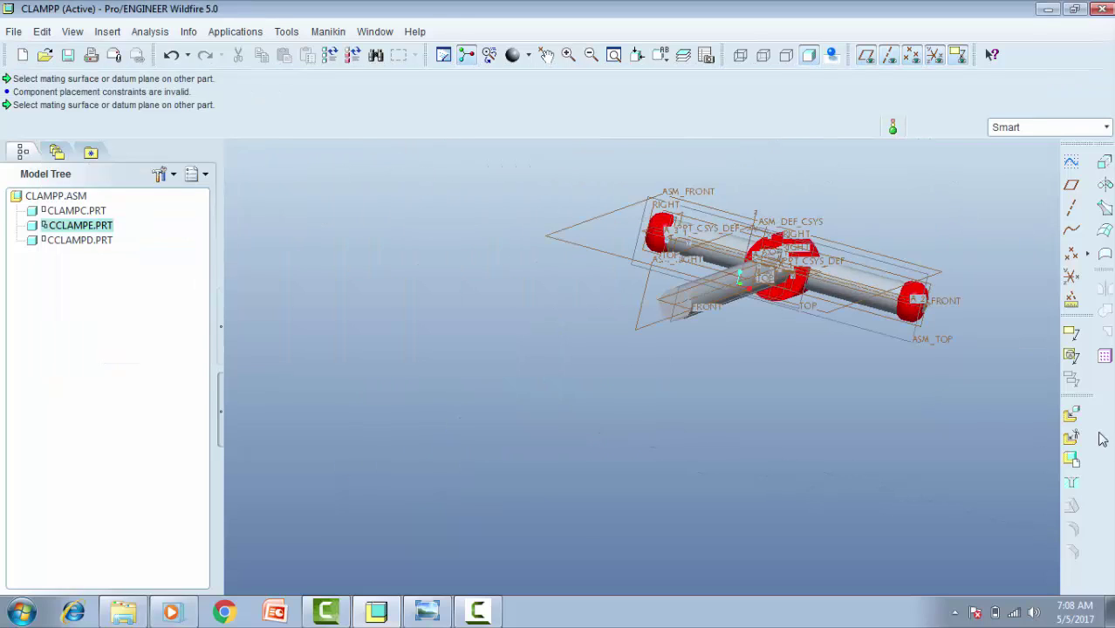
Step: Bring the frame part cclamp.prt back into the assembly without constraints
left_click(1071, 415)
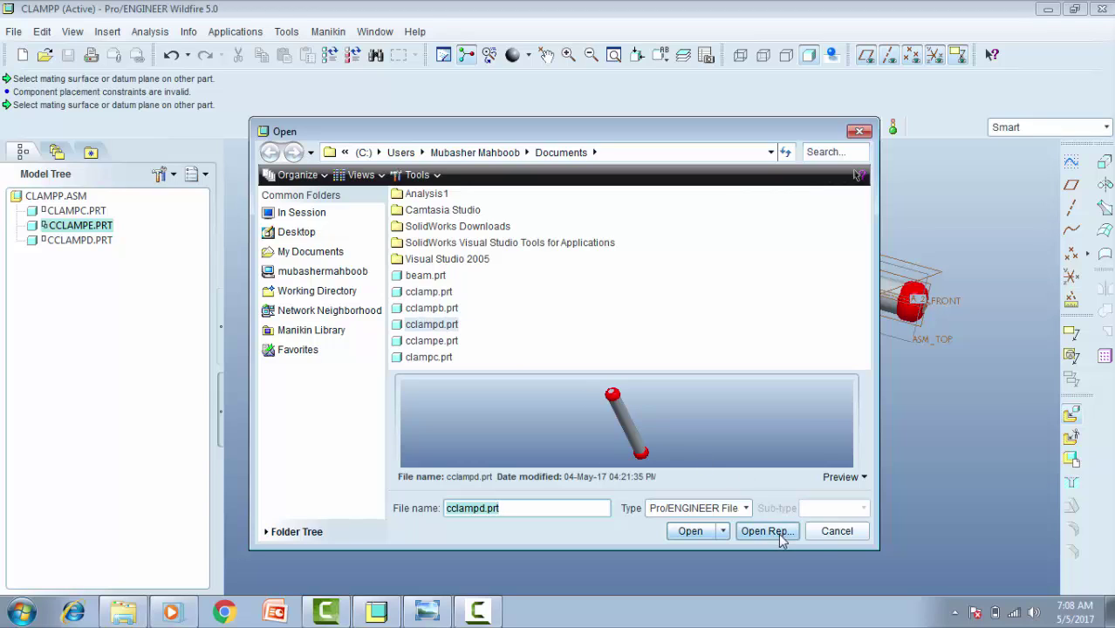
left_click(831, 531)
scroll(869, 390, "up", 3)
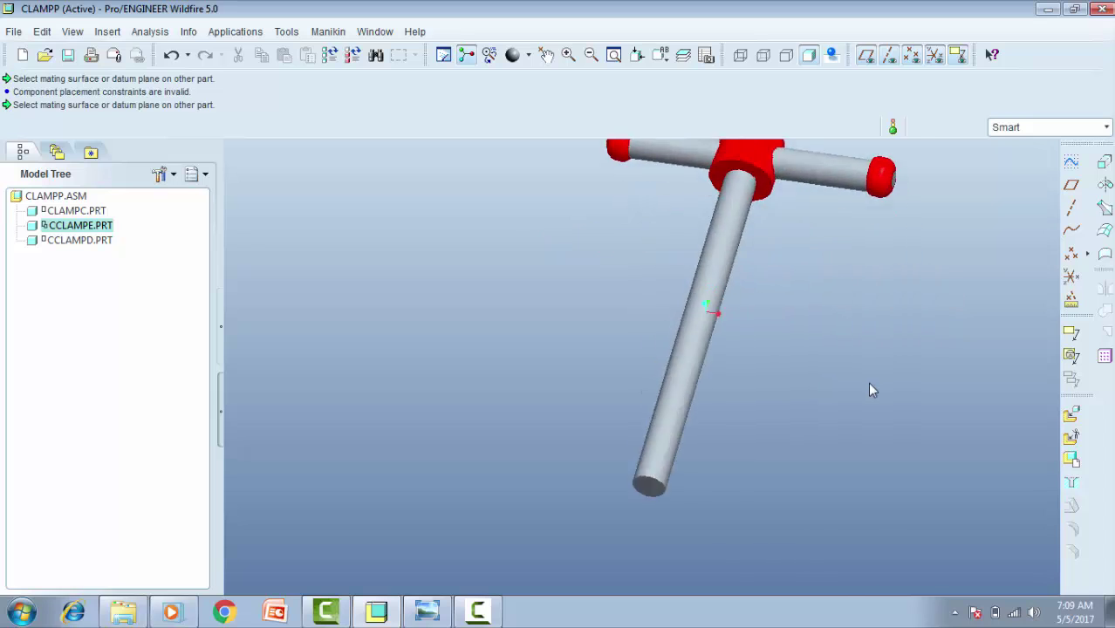
middle_click_drag(869, 390, 377, 327)
key("ctrl+d")
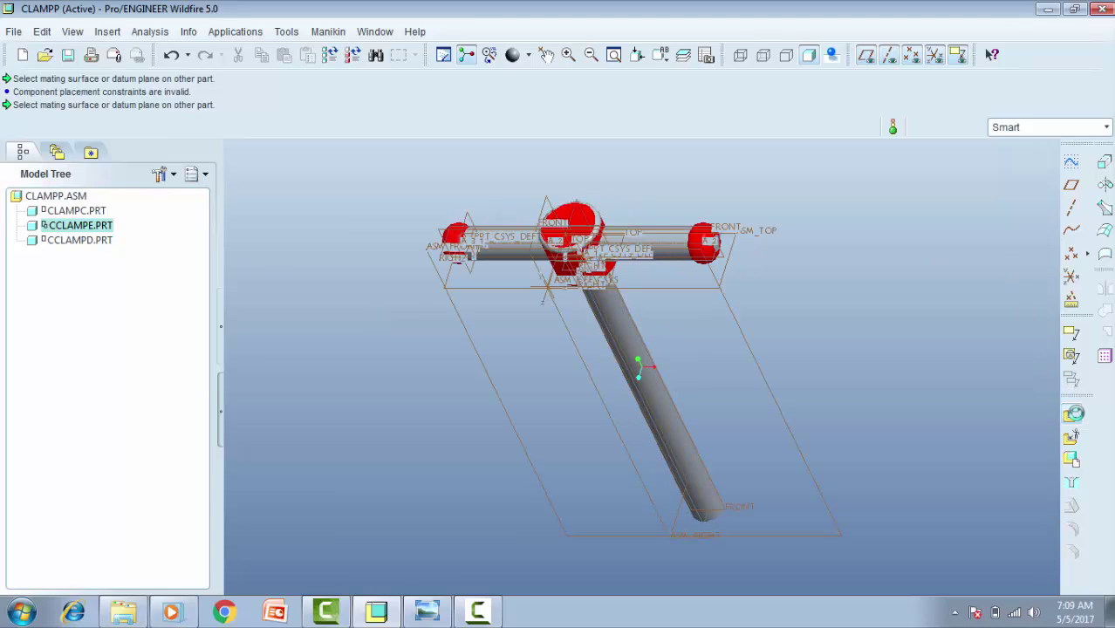
left_click(1072, 414)
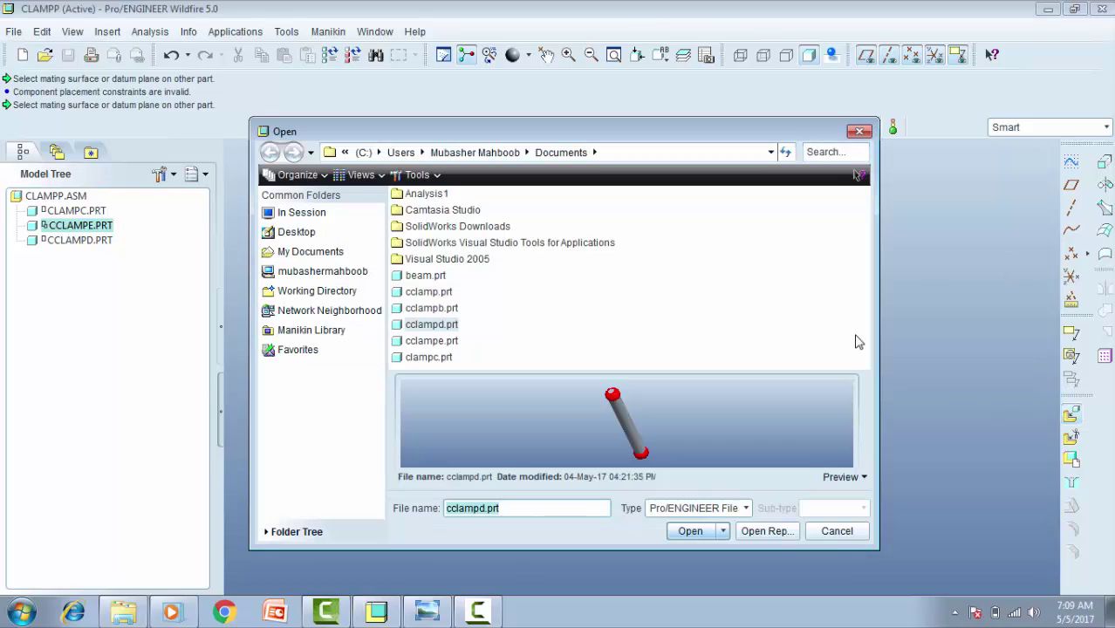
left_click(416, 295)
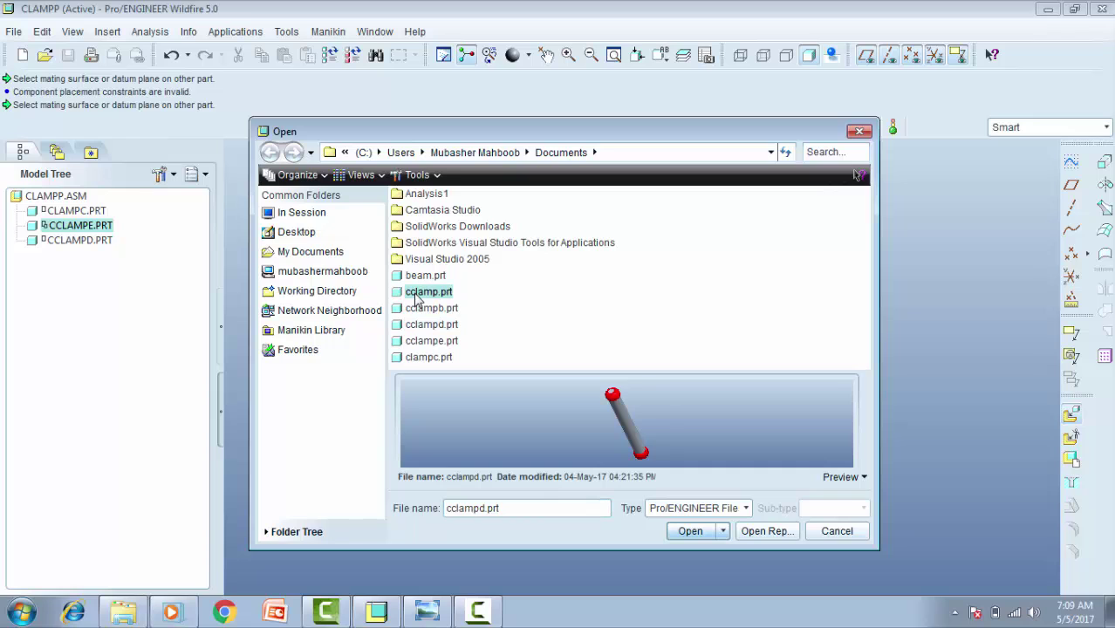
left_click(708, 533)
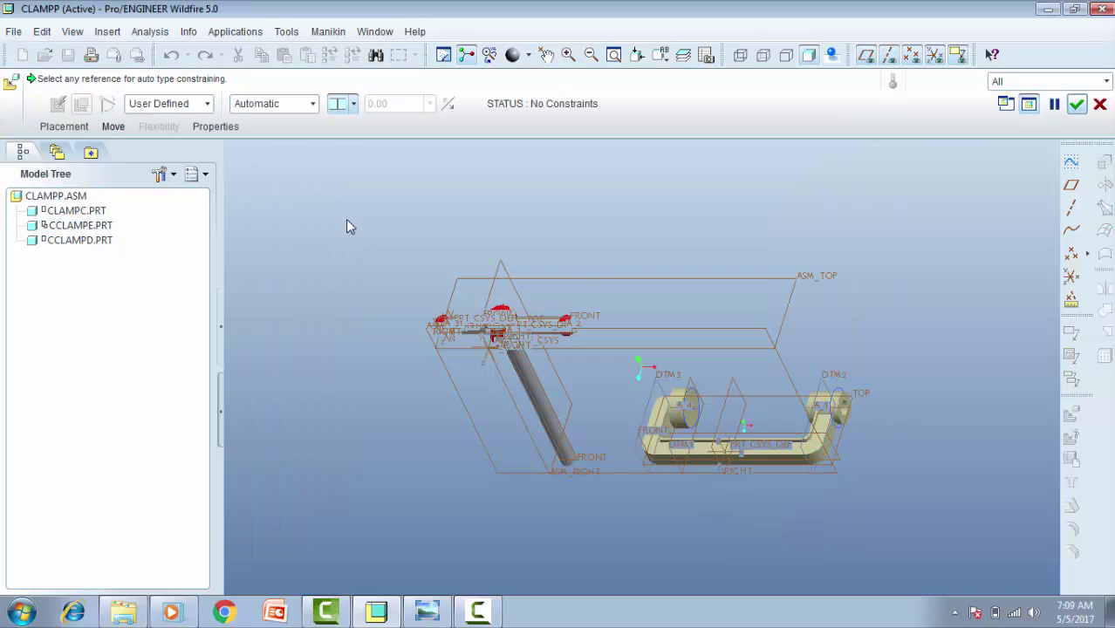
Step: Add an Insert constraint between the rod's cylindrical surface and the hole in the frame's bored boss
left_click(272, 104)
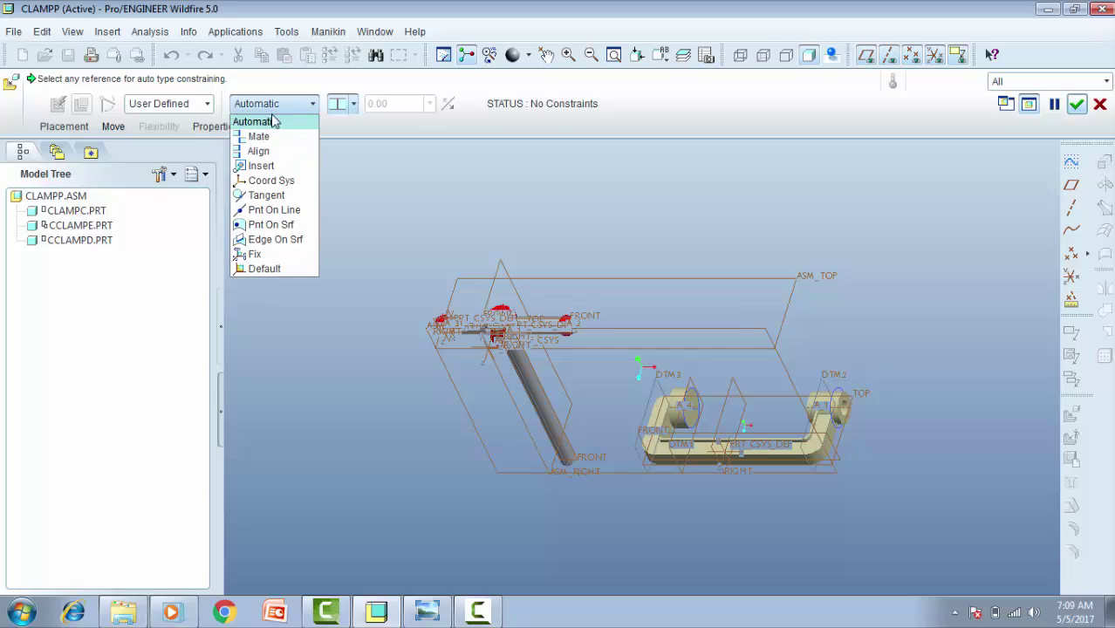
left_click(248, 166)
left_click(563, 454)
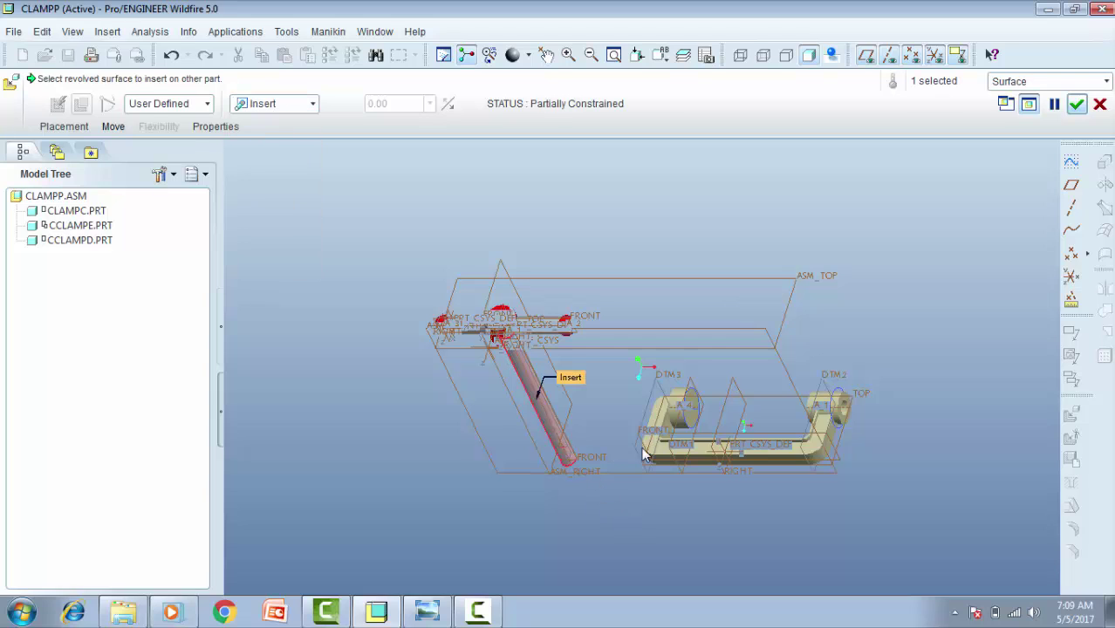
left_click(842, 419)
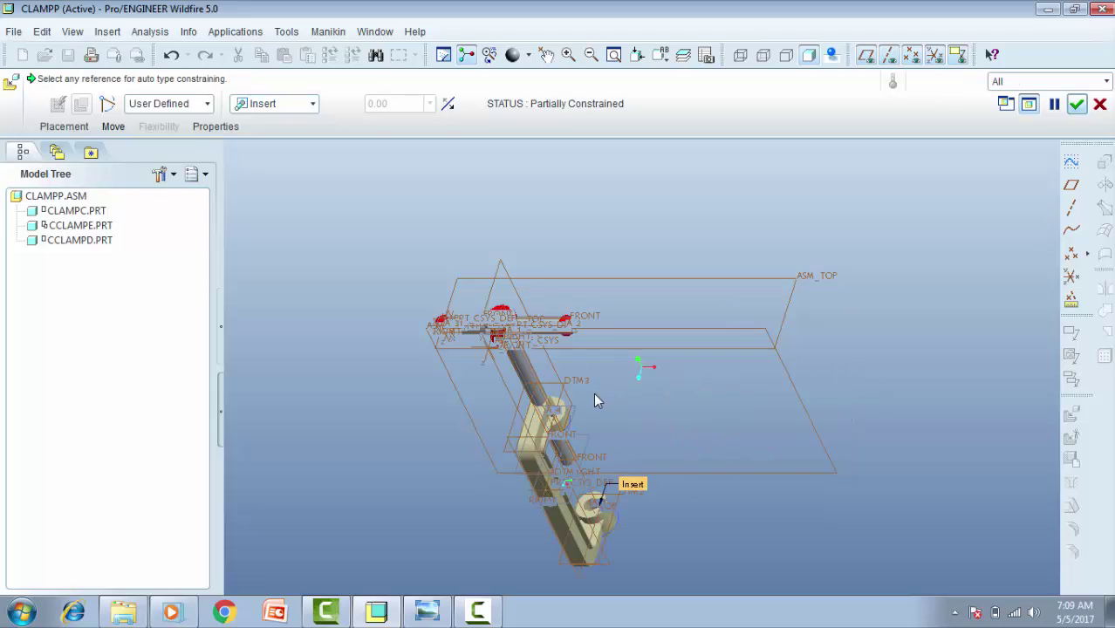
mouse_move(605, 356)
middle_mouse_down()
mouse_move(679, 254)
mouse_move(790, 301)
middle_mouse_up()
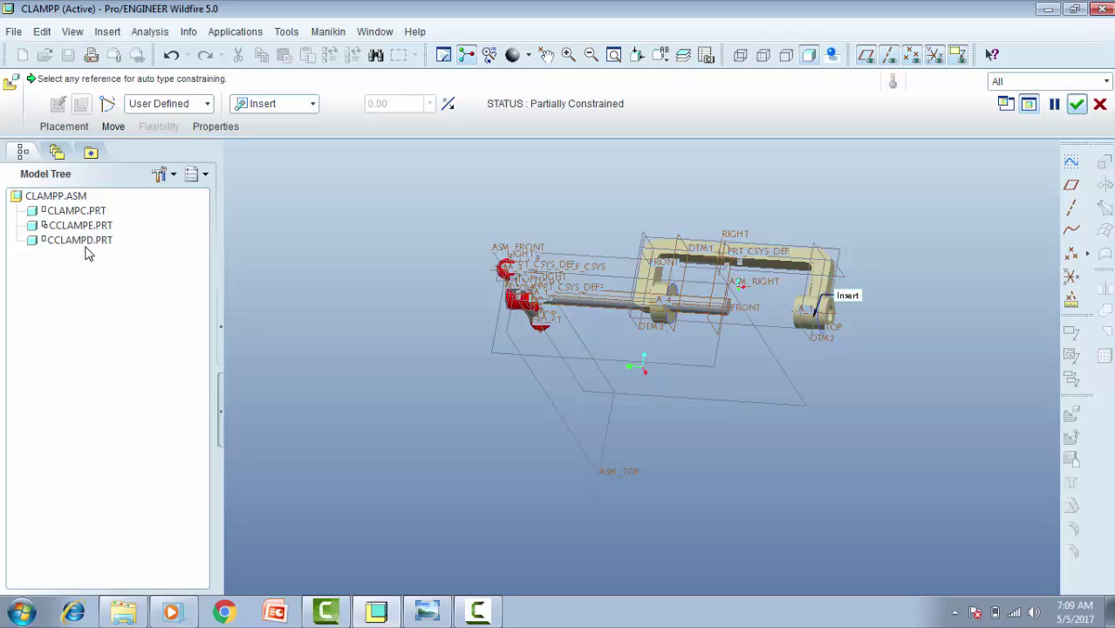
Step: Switch to Windows Media Player, play the current music track, and return to Pro/ENGINEER
left_click(183, 614)
left_click(558, 573)
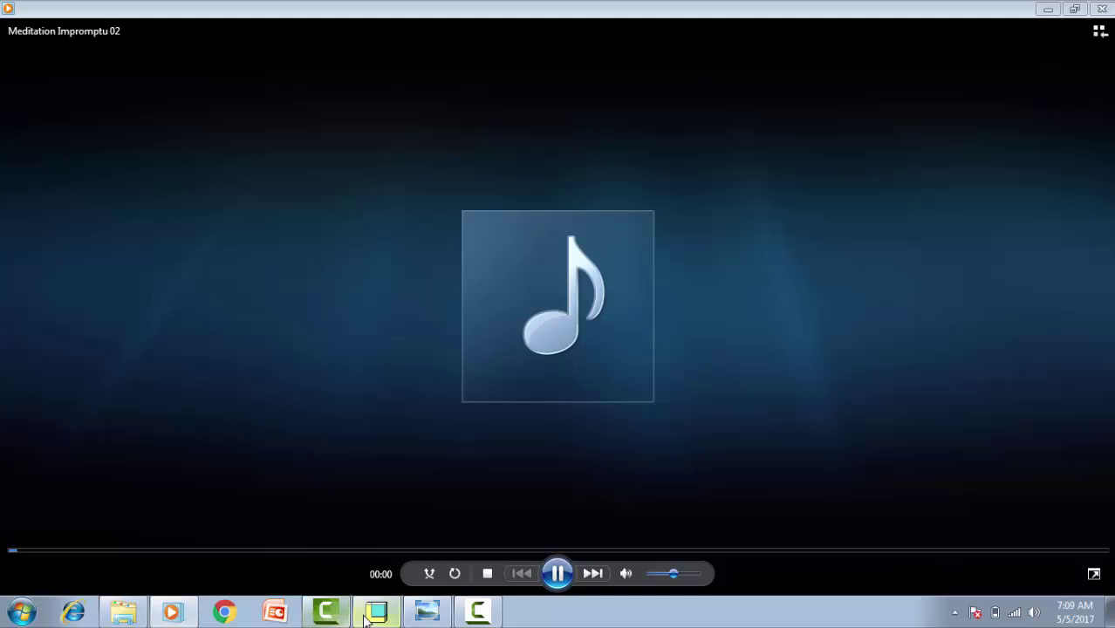
left_click(326, 613)
Step: Flip the frame's Insert constraint so the bored boss faces the screw head, and accept the partially constrained placement
left_click(505, 302)
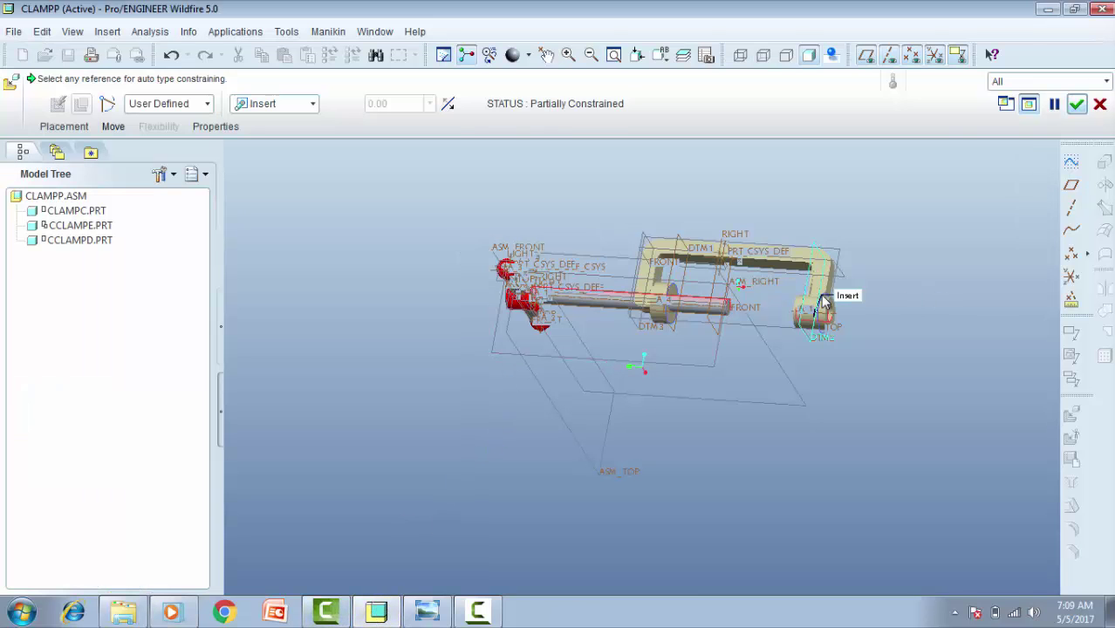
left_click(816, 310)
left_click(91, 128)
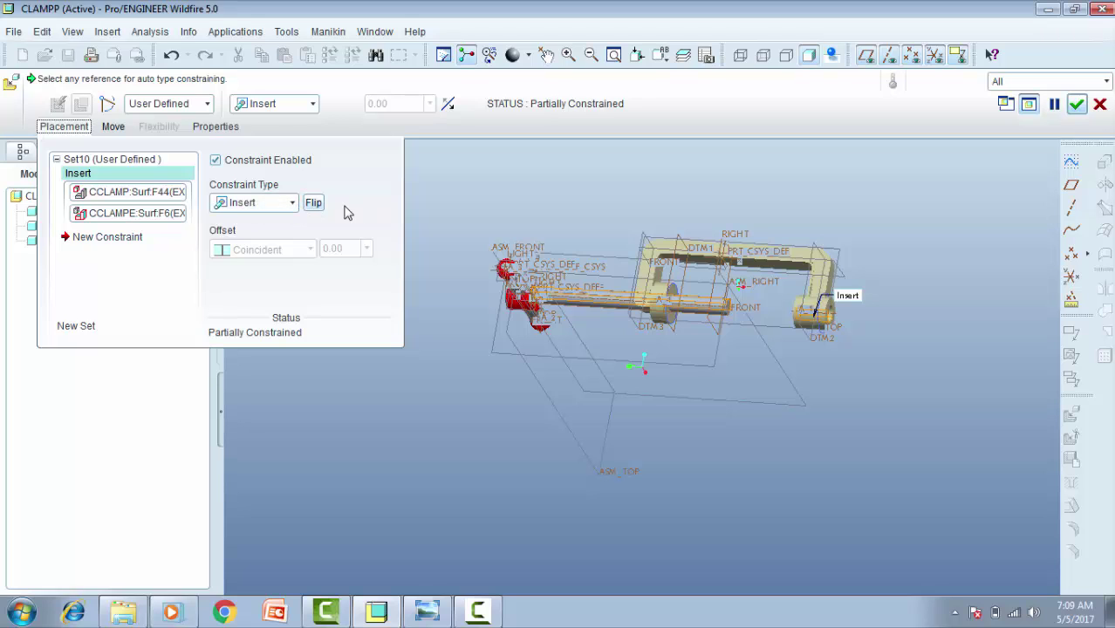
left_click(314, 204)
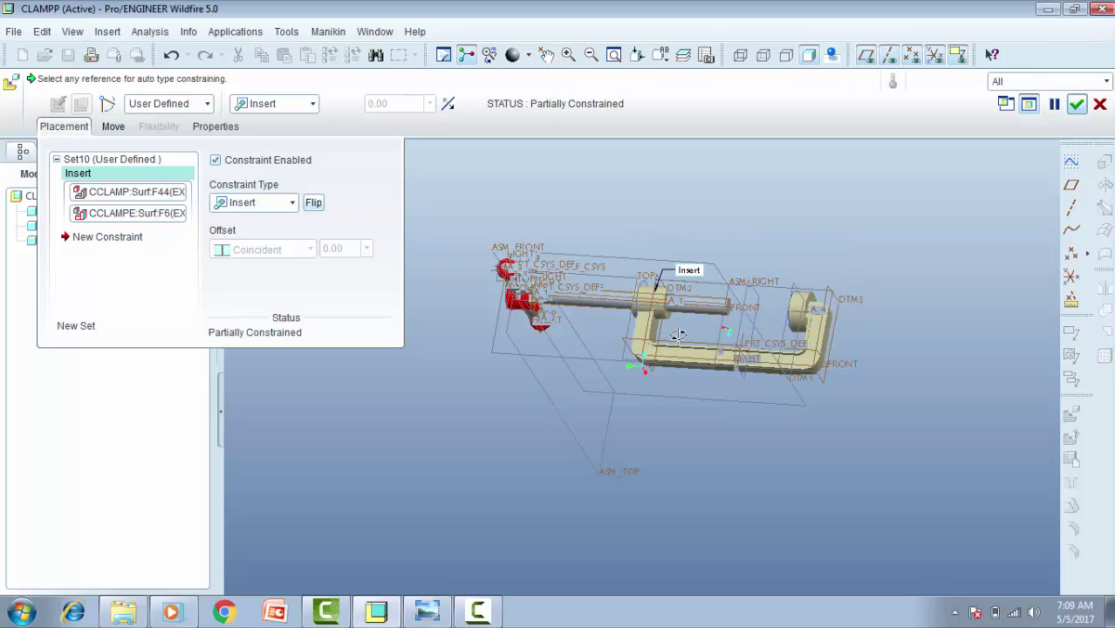
middle_click_drag(661, 330, 680, 364)
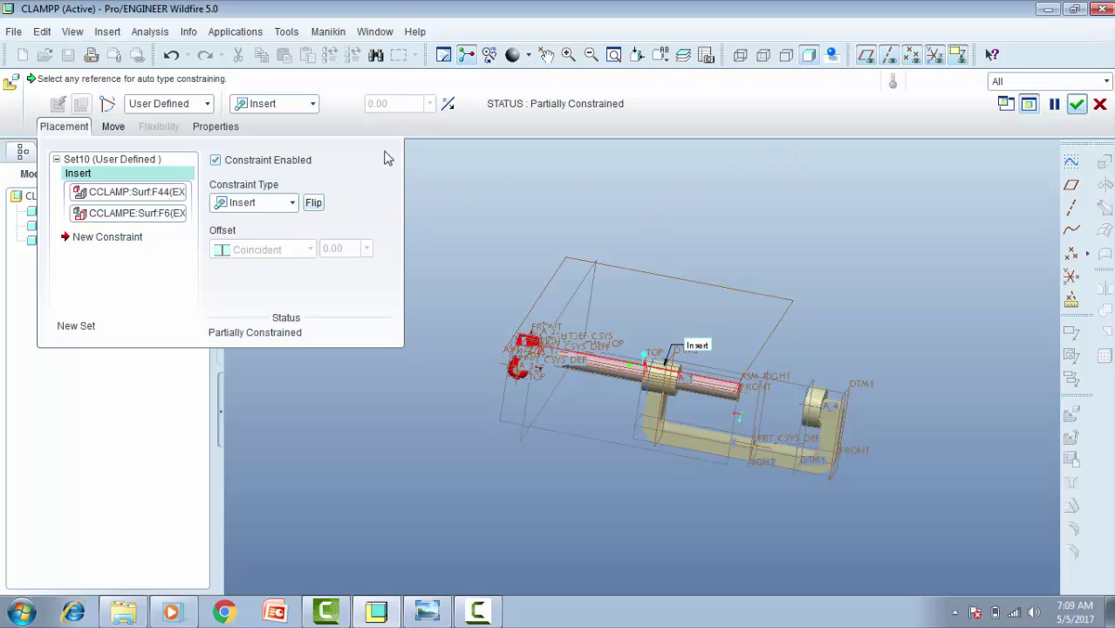
left_click(1078, 106)
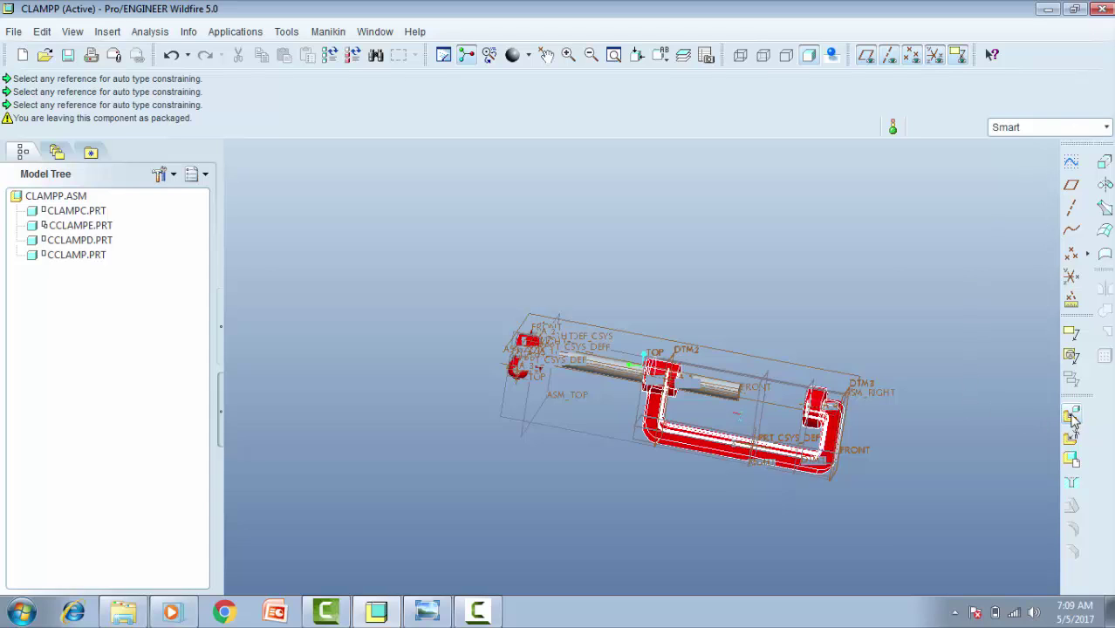
Step: Start adding another component and preview the part files cclampe.prt and cclampd.prt
left_click(1071, 417)
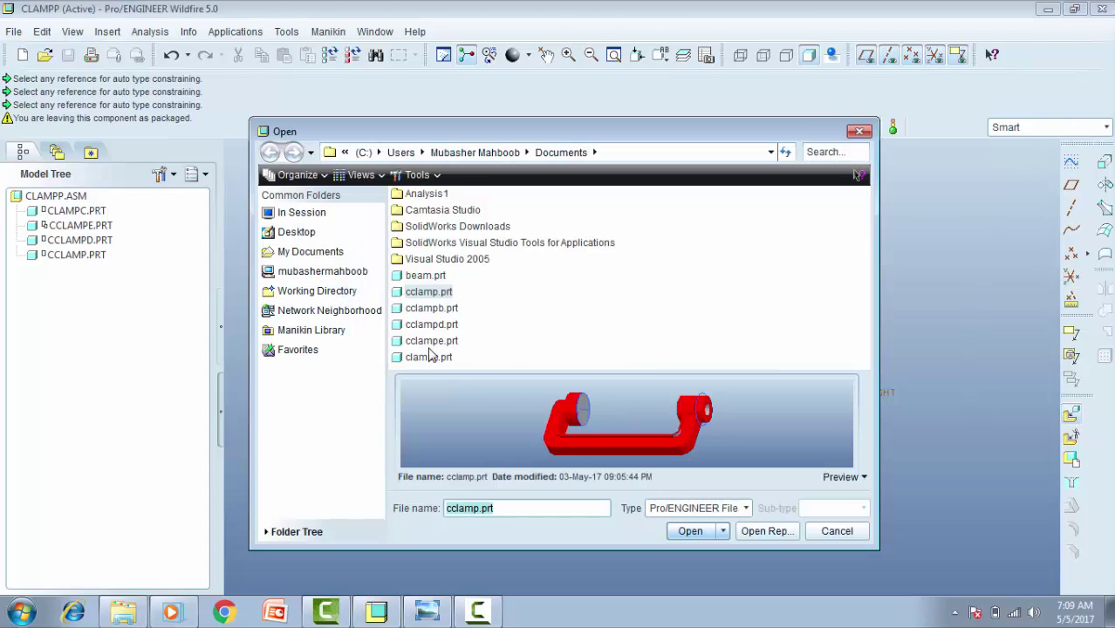
left_click(431, 343)
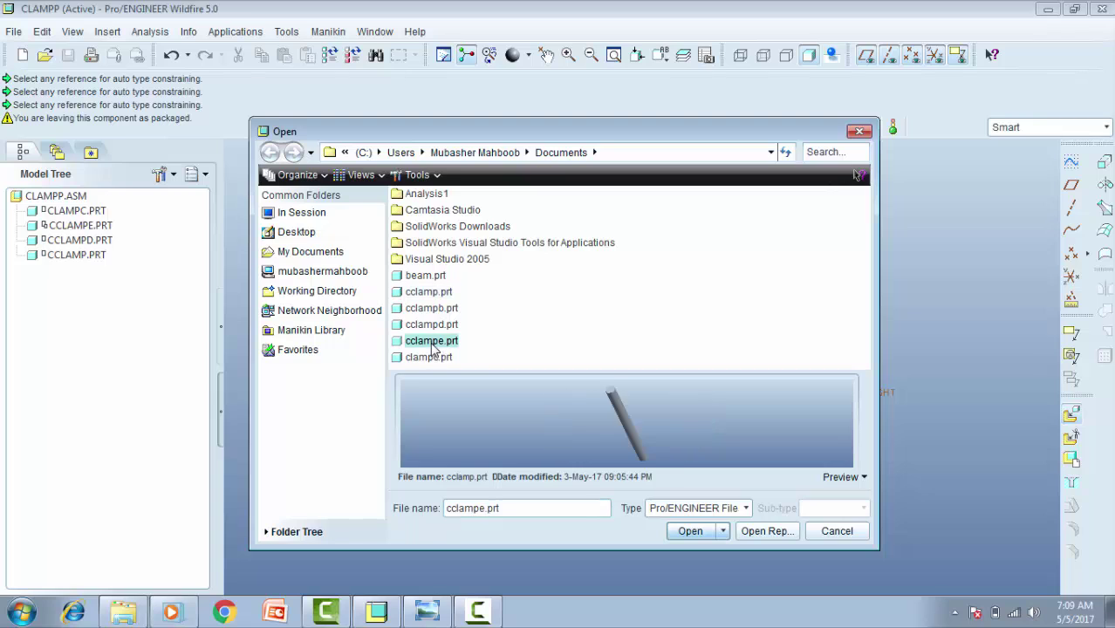
left_click(431, 326)
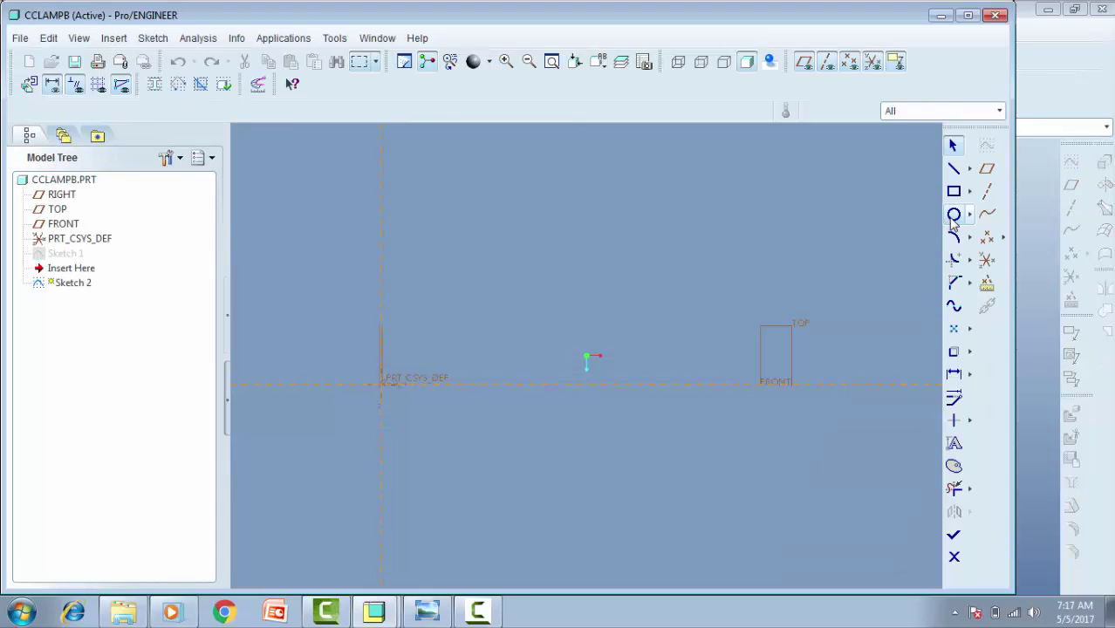
Step: In the CCLAMPB part sketch, draw a circle centred on the horizontal reference, set its diameter to 100, and finish the sketch
left_click(954, 214)
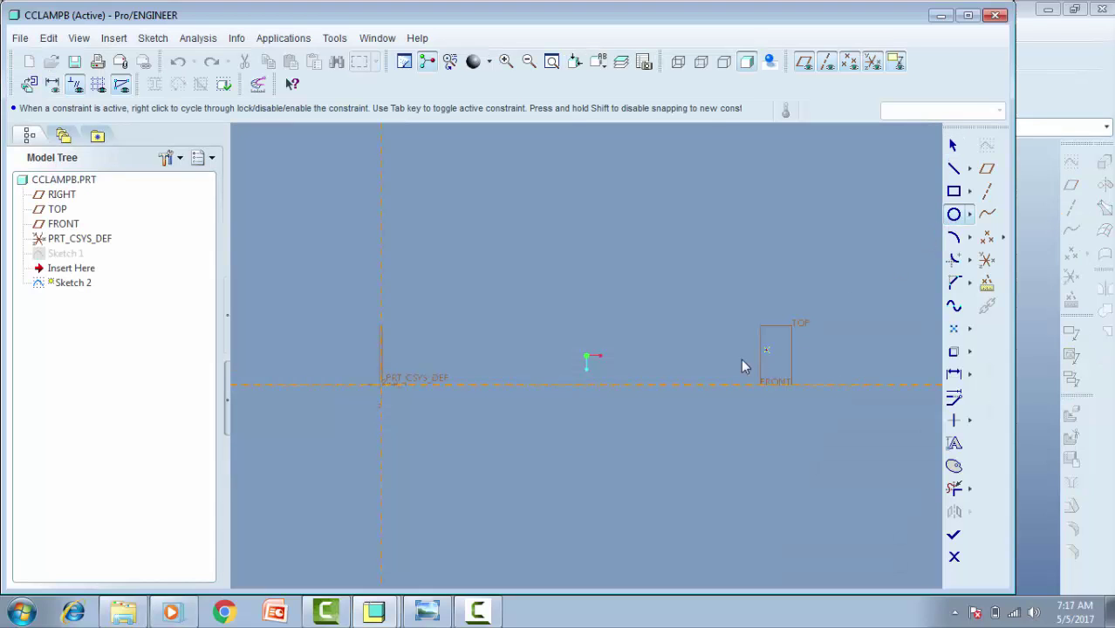
left_click(676, 384)
left_click(712, 297)
middle_click(673, 348)
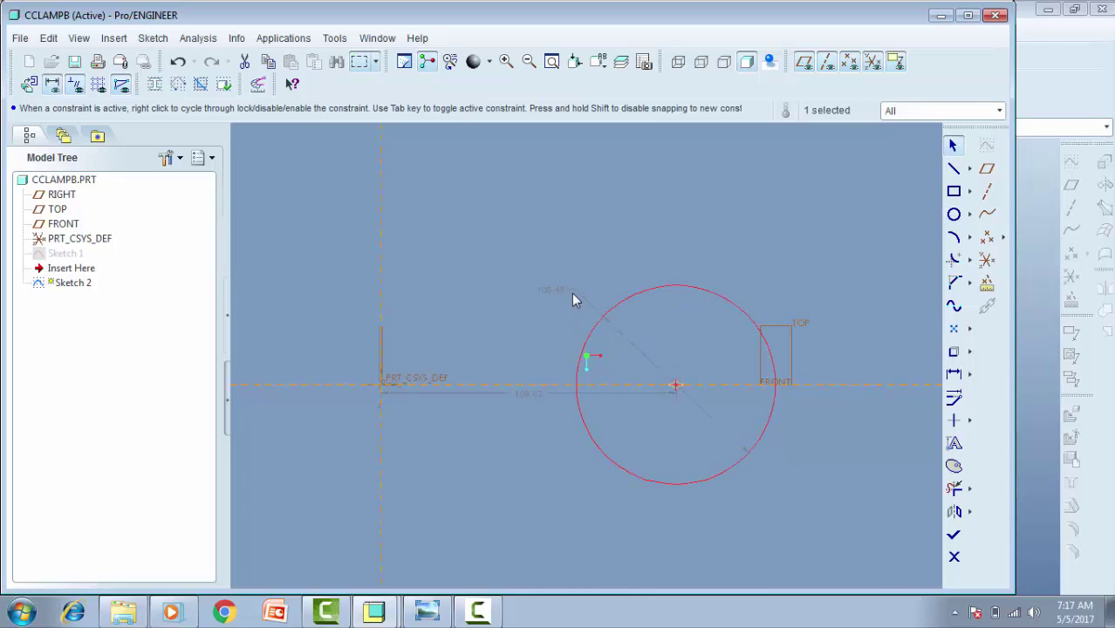
double_click(550, 291)
type("1")
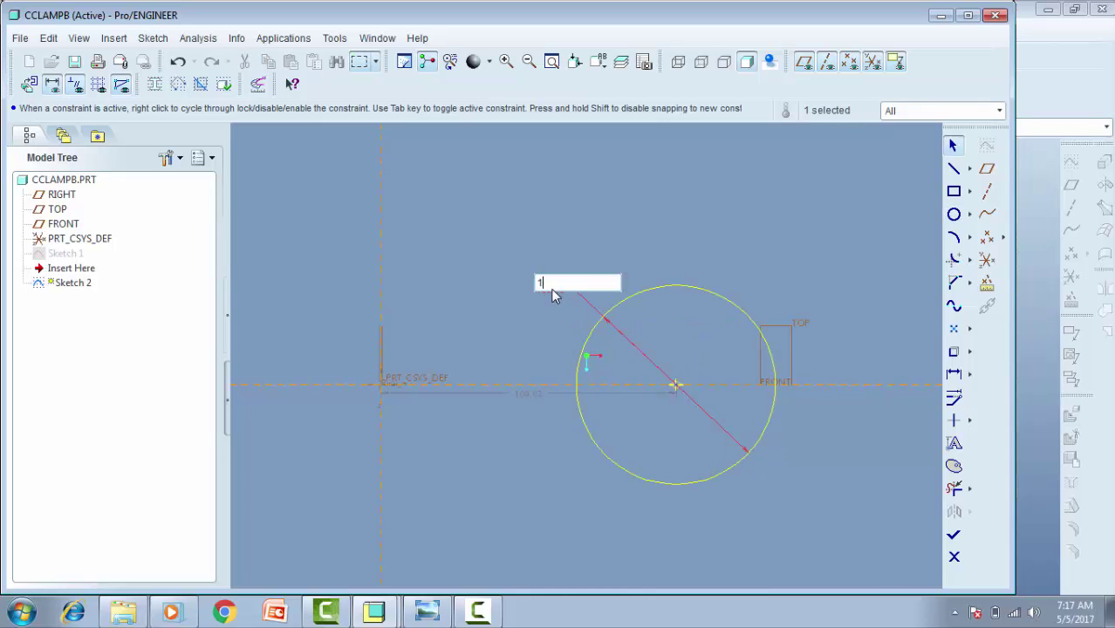
type("00")
key("Return")
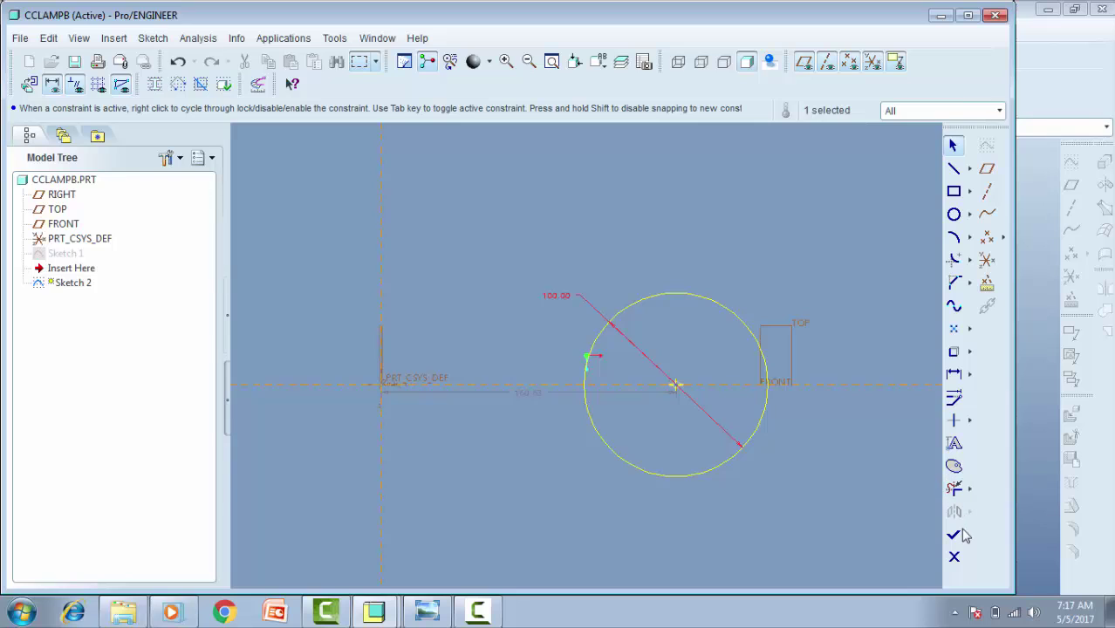
left_click(954, 535)
Step: Extrude the circle sketch into a solid disc with a depth of 30
left_click(995, 132)
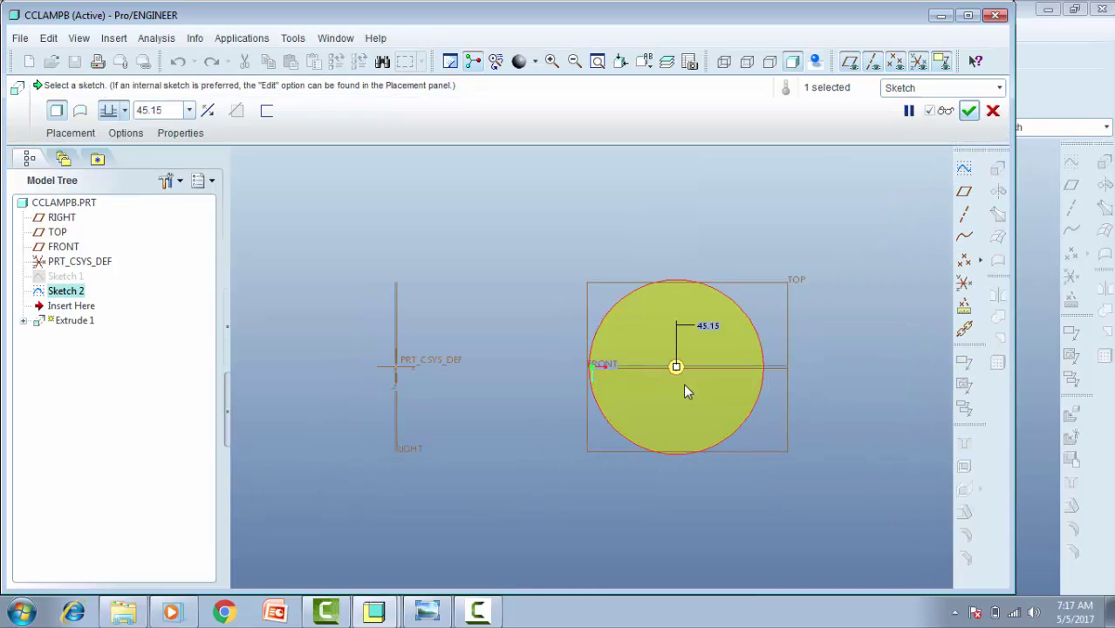
double_click(710, 326)
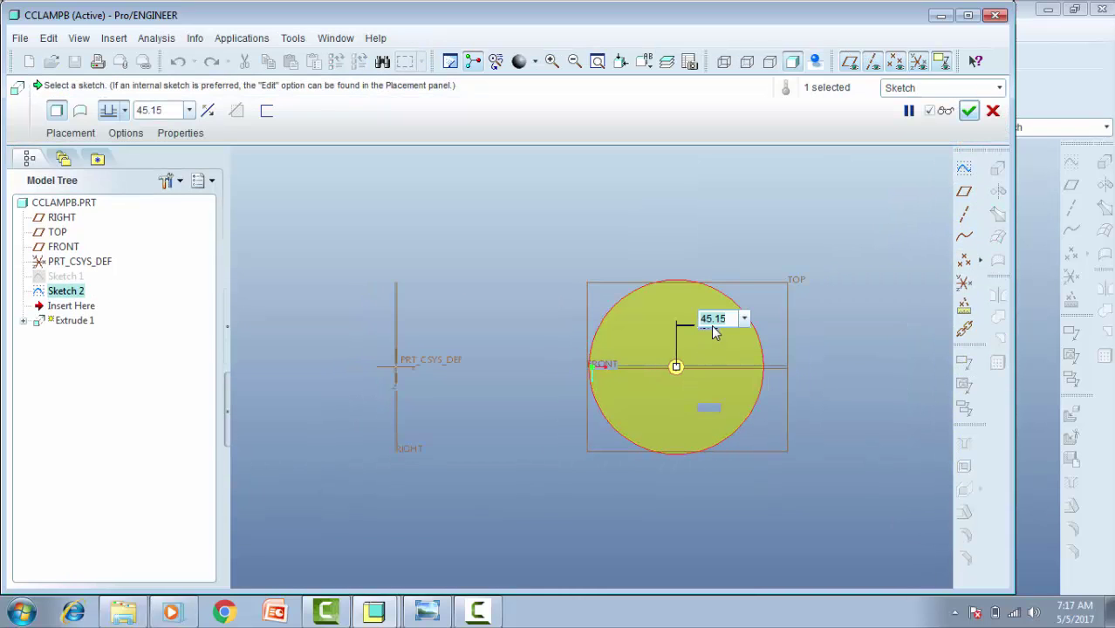
type("30")
key("Return")
left_click(969, 110)
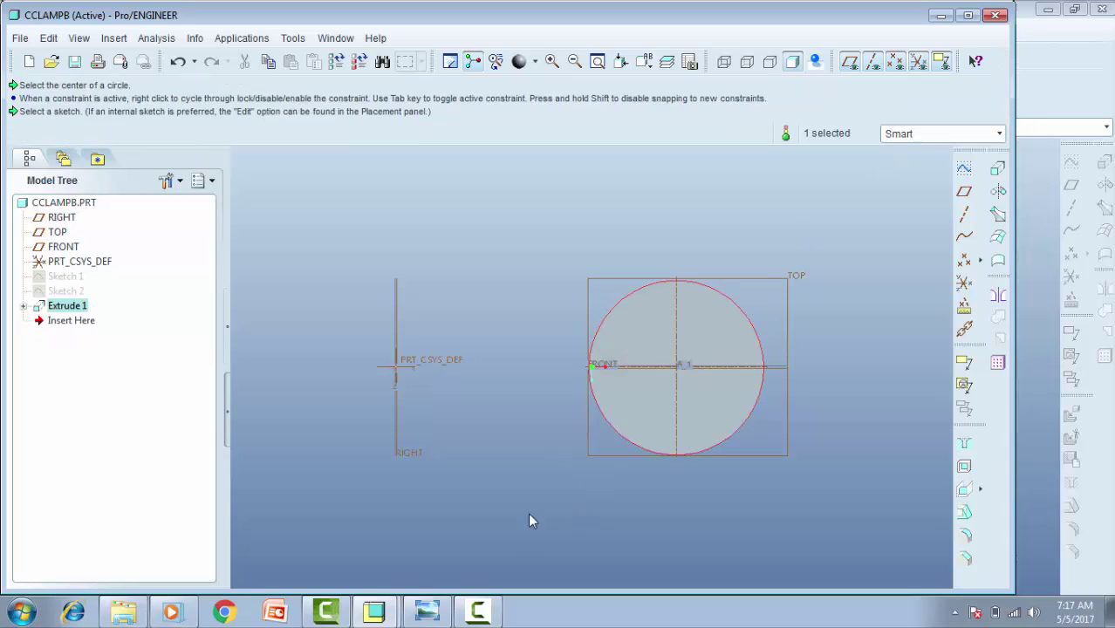
Step: Replay the music track in Windows Media Player and return to the CCLAMPB part window
left_click(171, 611)
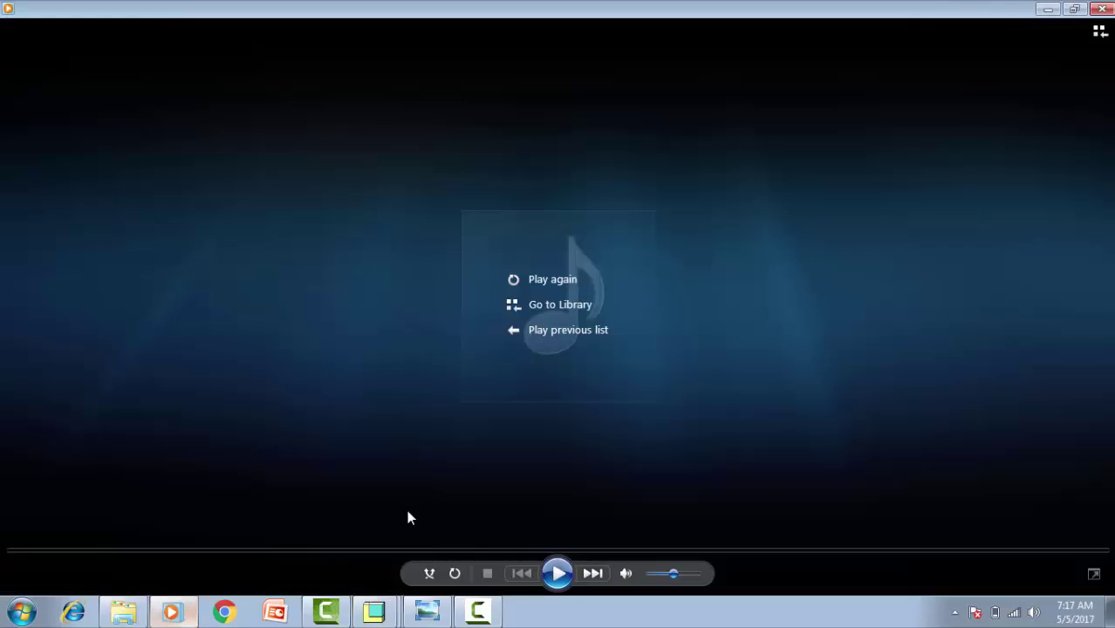
left_click(555, 573)
mouse_move(325, 611)
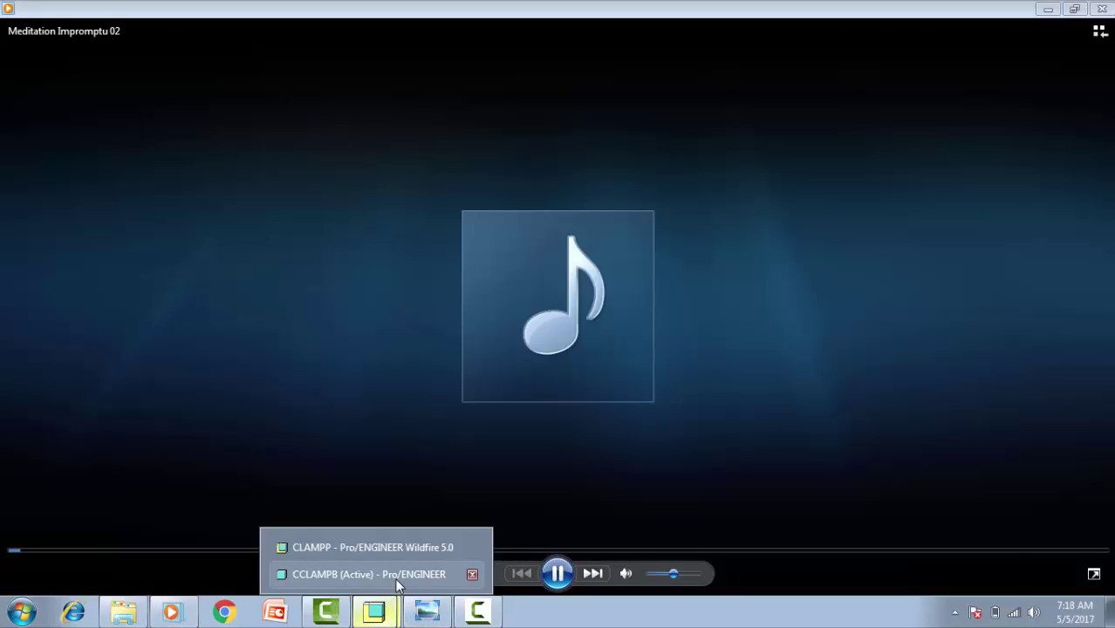
left_click(489, 504)
Step: On the previous sketch plane, sketch a circle at the disc's centre with a diameter of 40 and finish the sketch
mouse_move(741, 316)
middle_mouse_down()
mouse_move(729, 330)
mouse_move(730, 253)
middle_mouse_up()
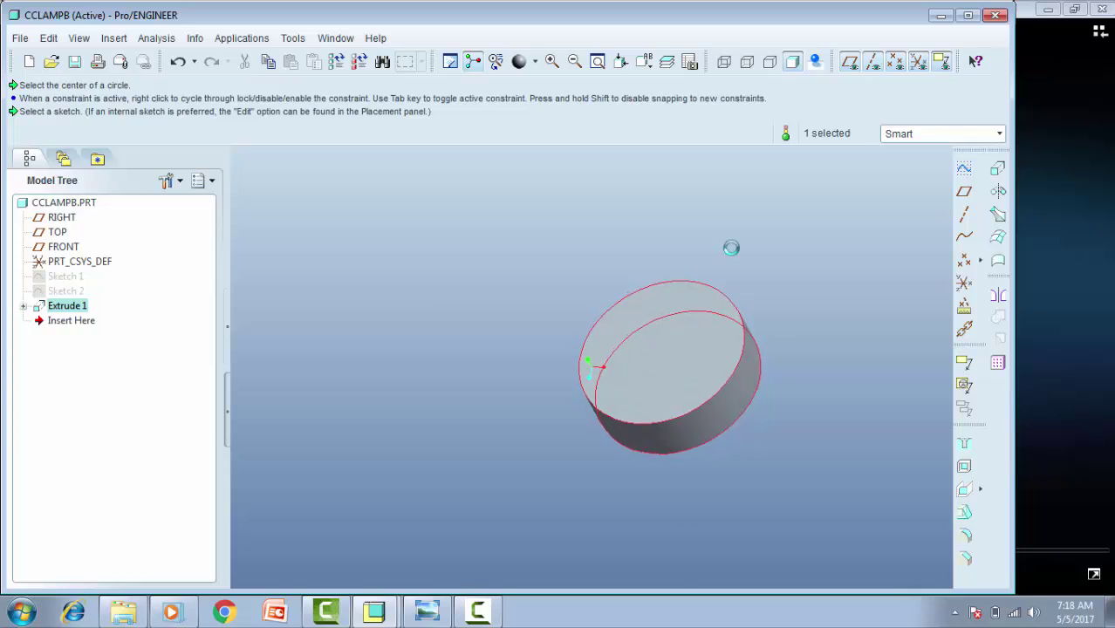
left_click(964, 168)
left_click(1061, 228)
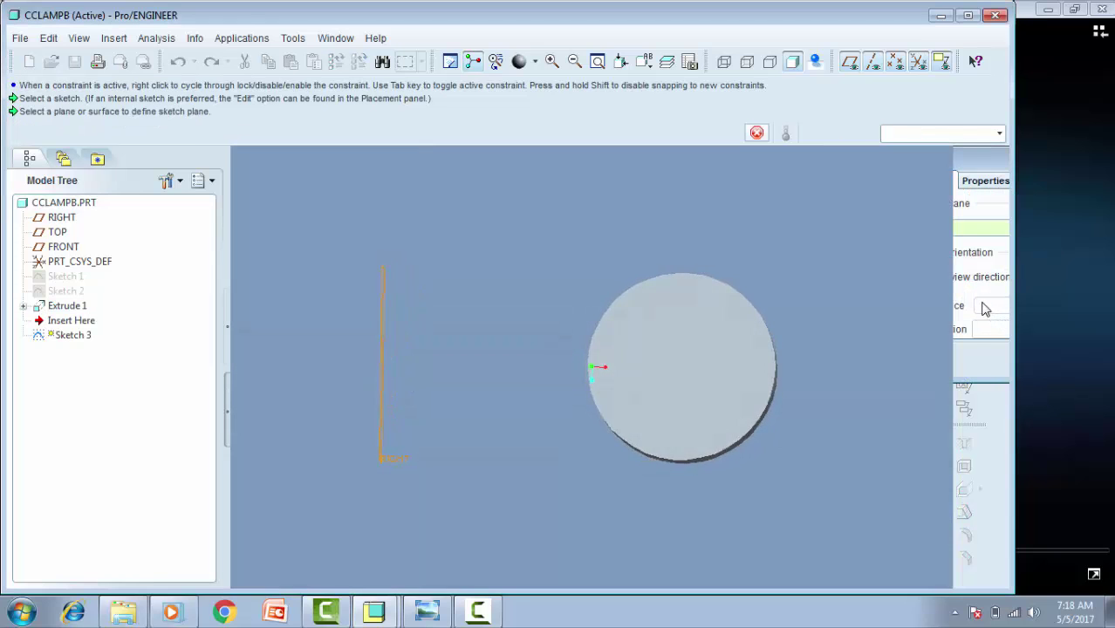
left_click(955, 234)
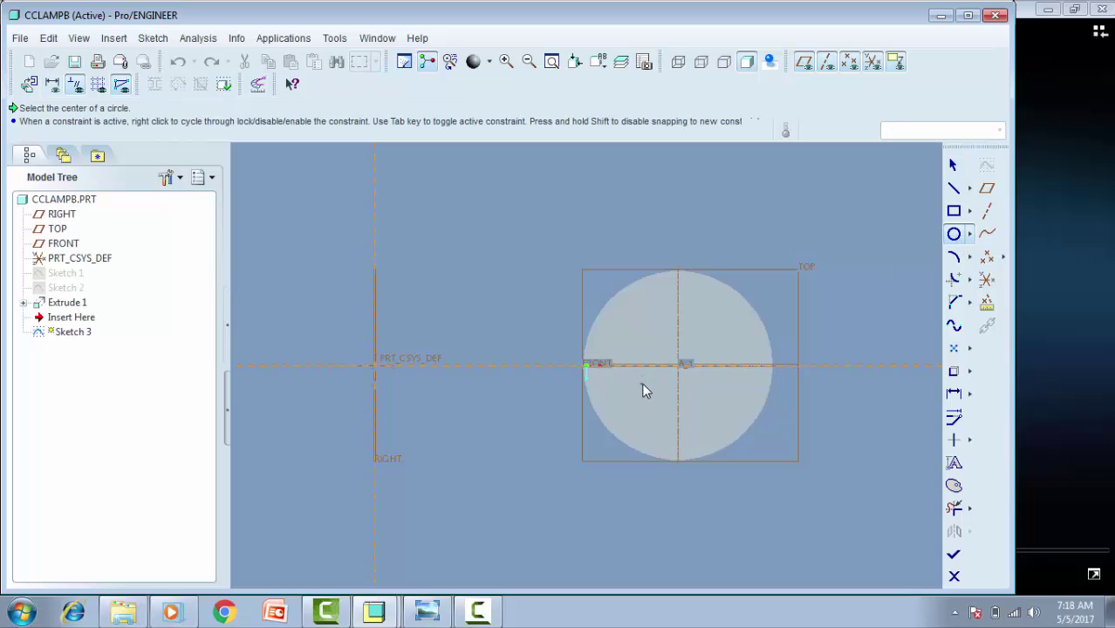
left_click(678, 366)
left_click(698, 350)
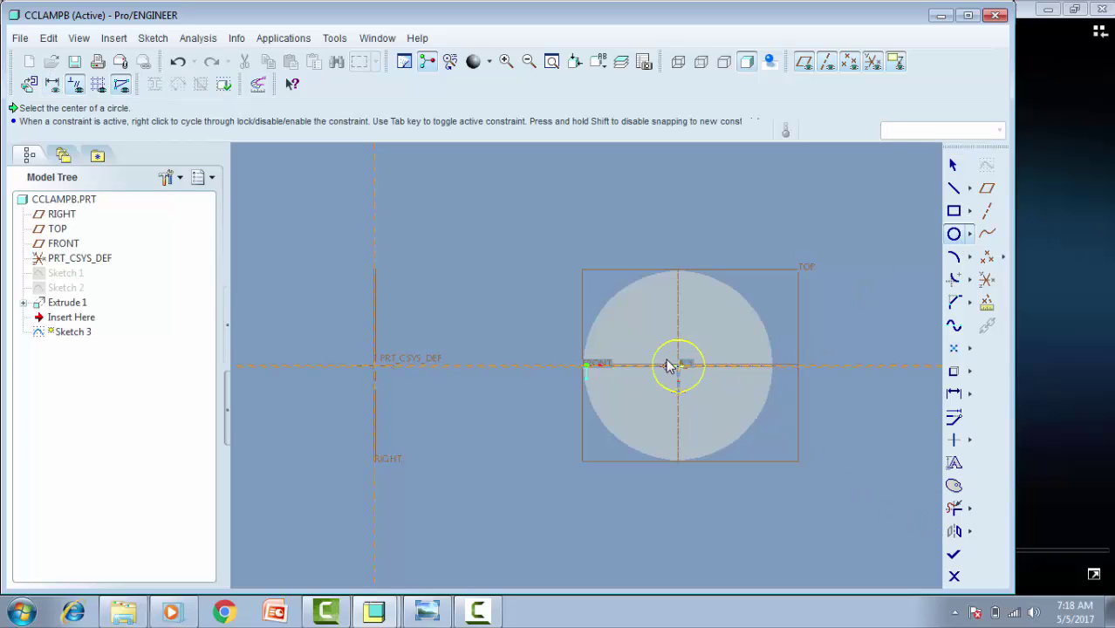
middle_click(668, 366)
double_click(636, 346)
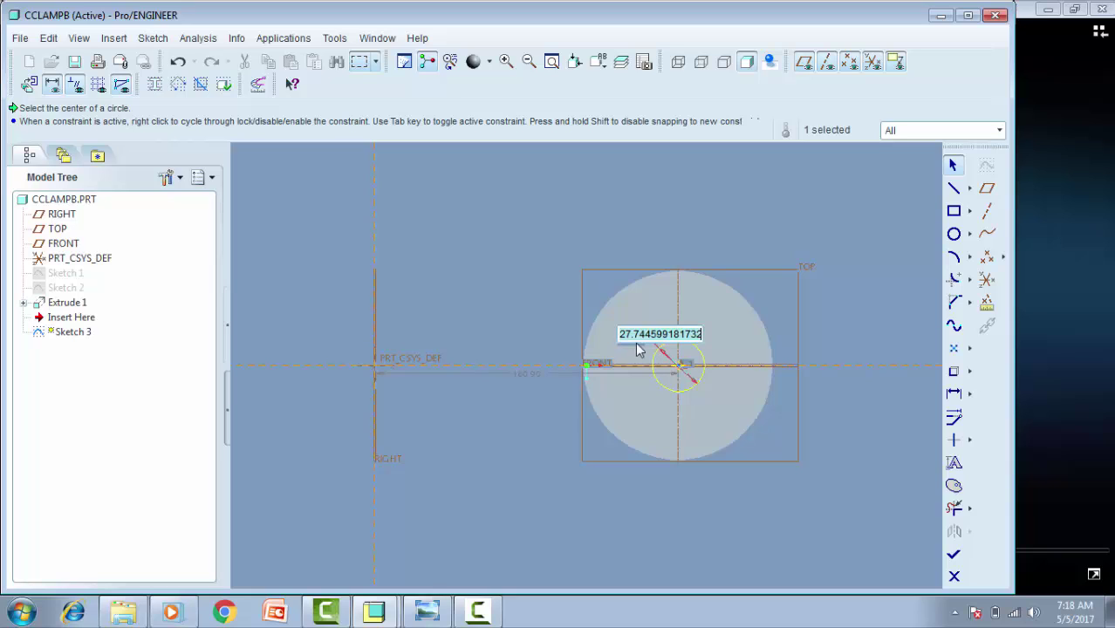
type("40")
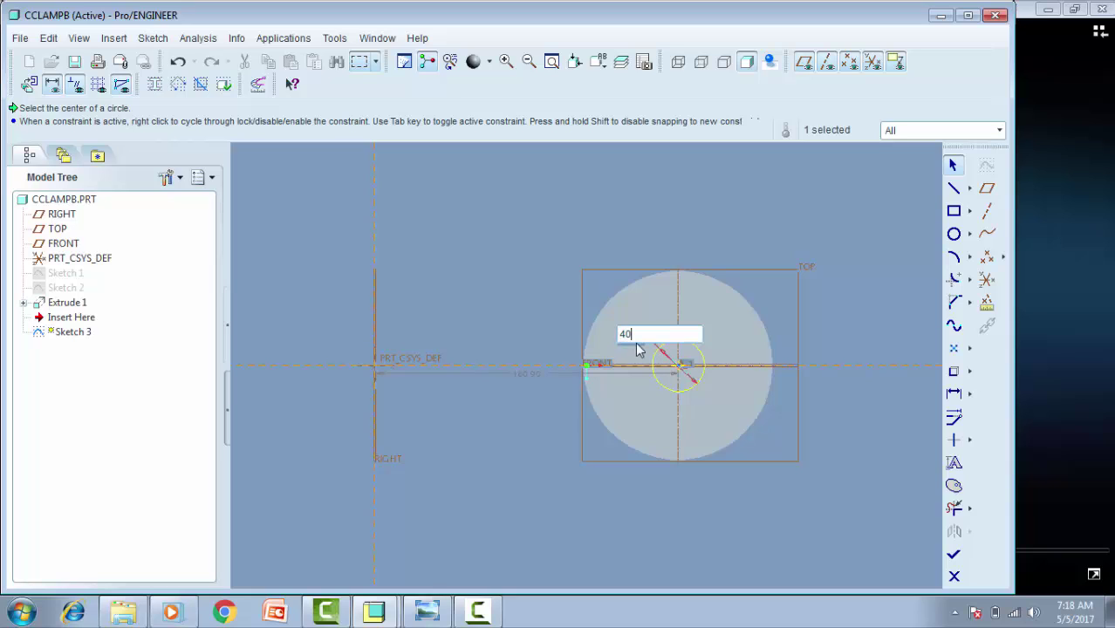
key("Return")
left_click(953, 555)
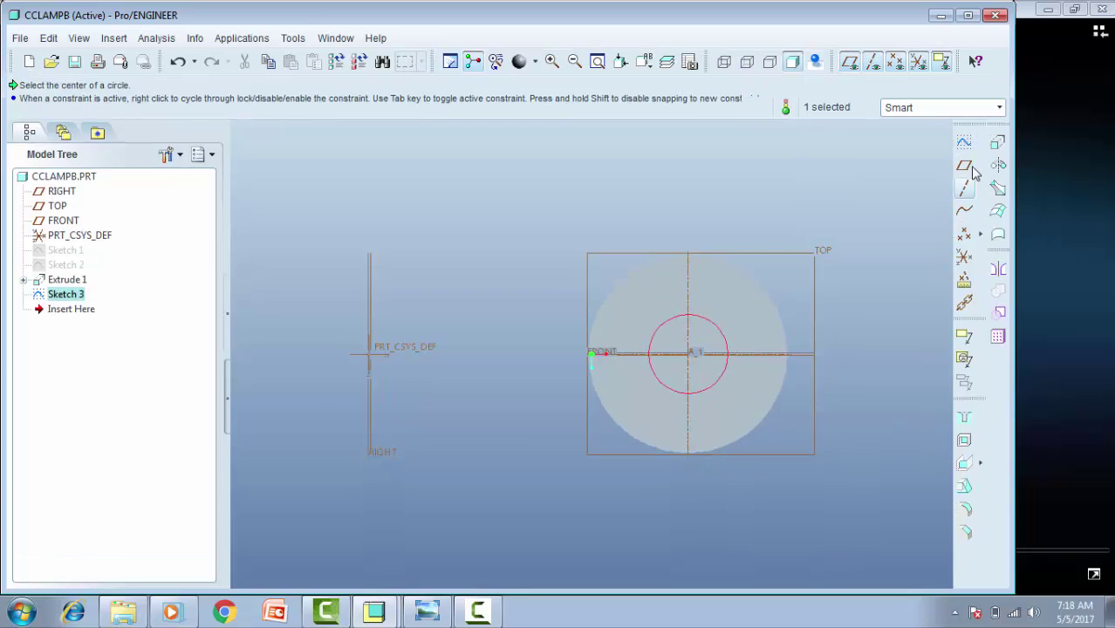
Step: Extrude the 40-diameter circle as a cut 10 deep into the disc, removing material to form a blind recess
left_click(998, 141)
middle_click_drag(835, 349, 626, 355)
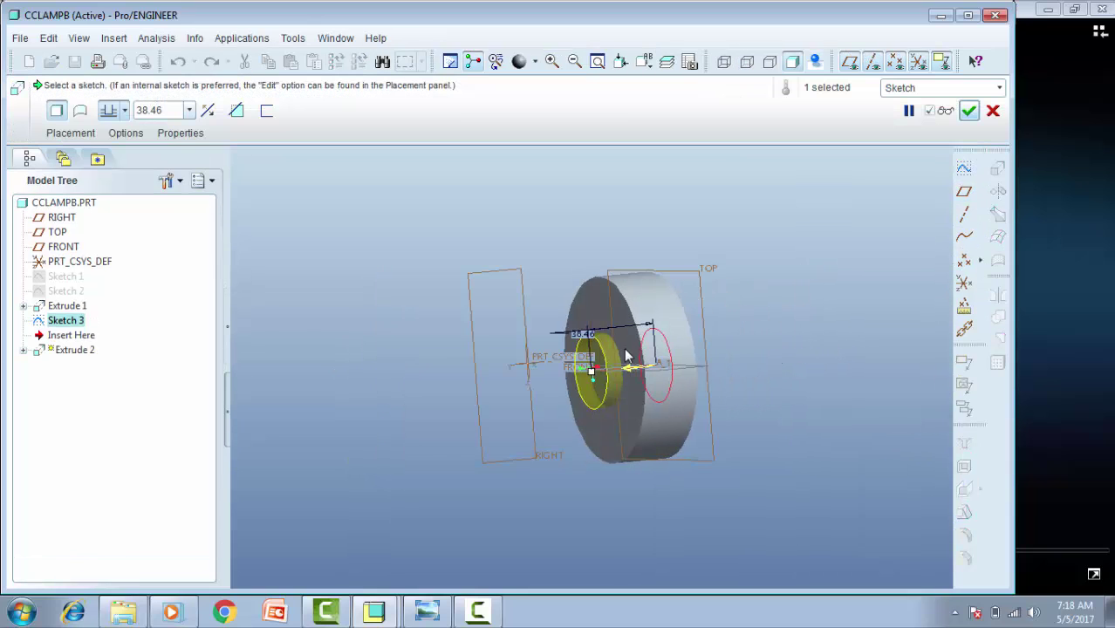
left_click(629, 371)
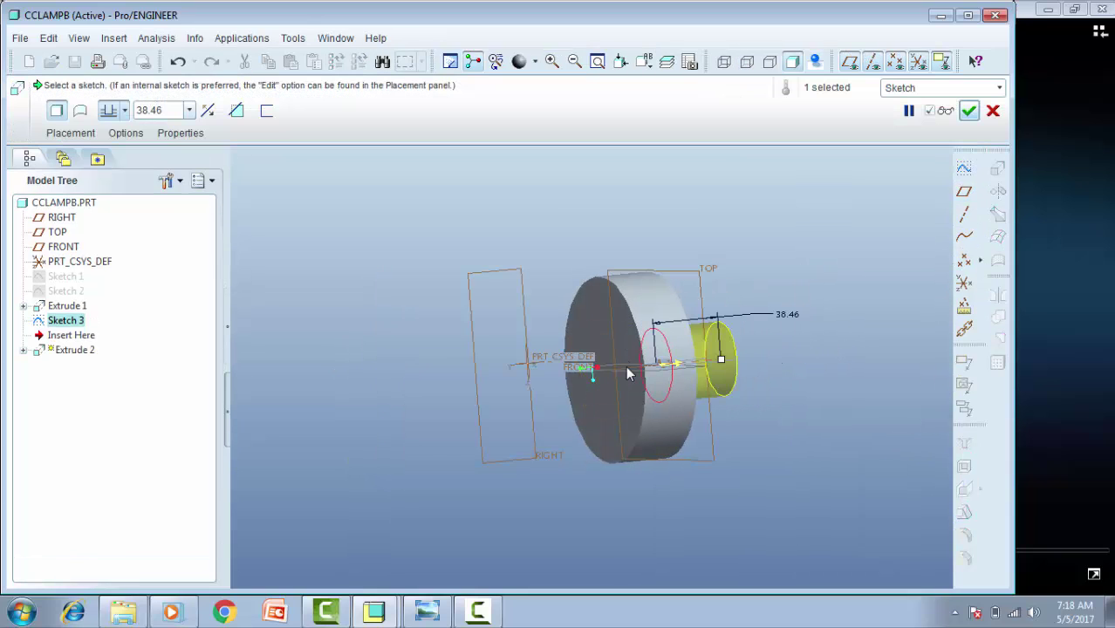
middle_click_drag(660, 370, 647, 371)
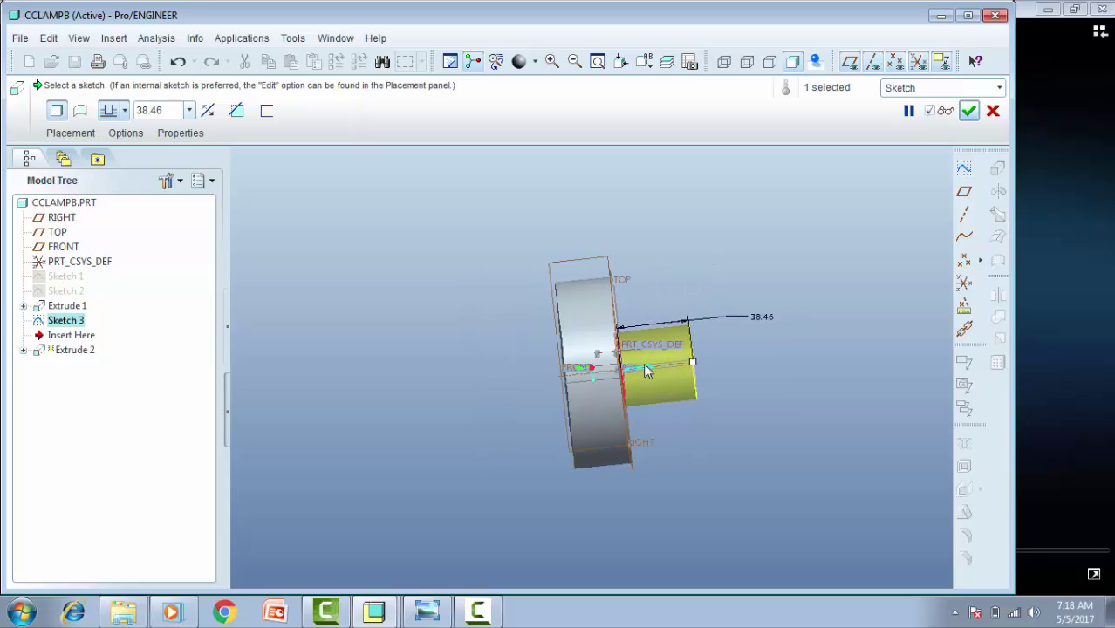
double_click(757, 315)
type("10")
key("Return")
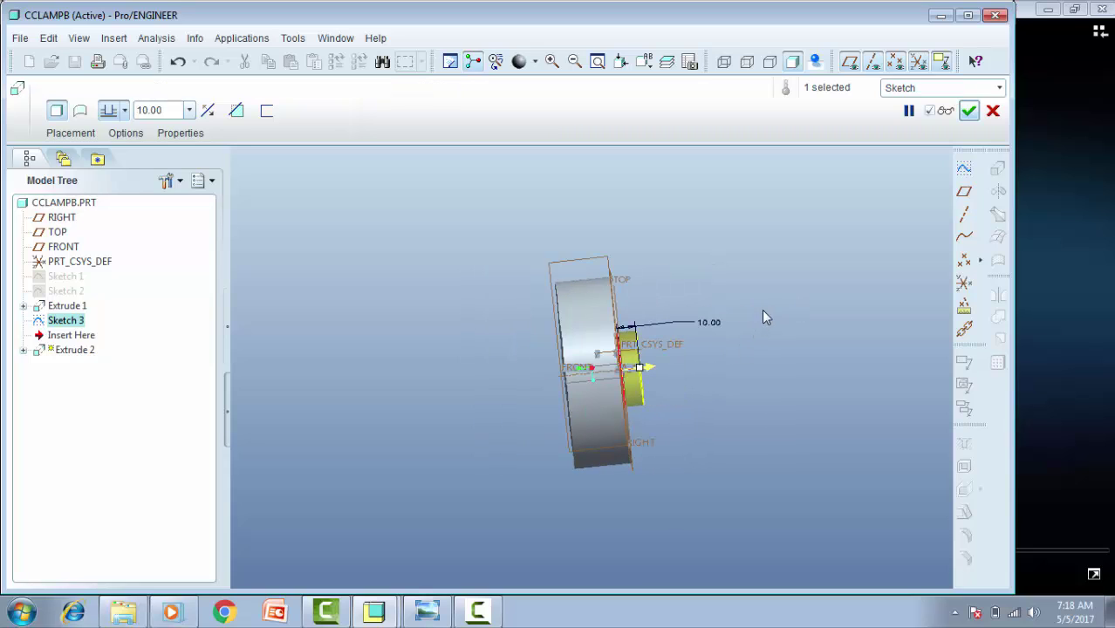
left_click(648, 372)
left_click(236, 110)
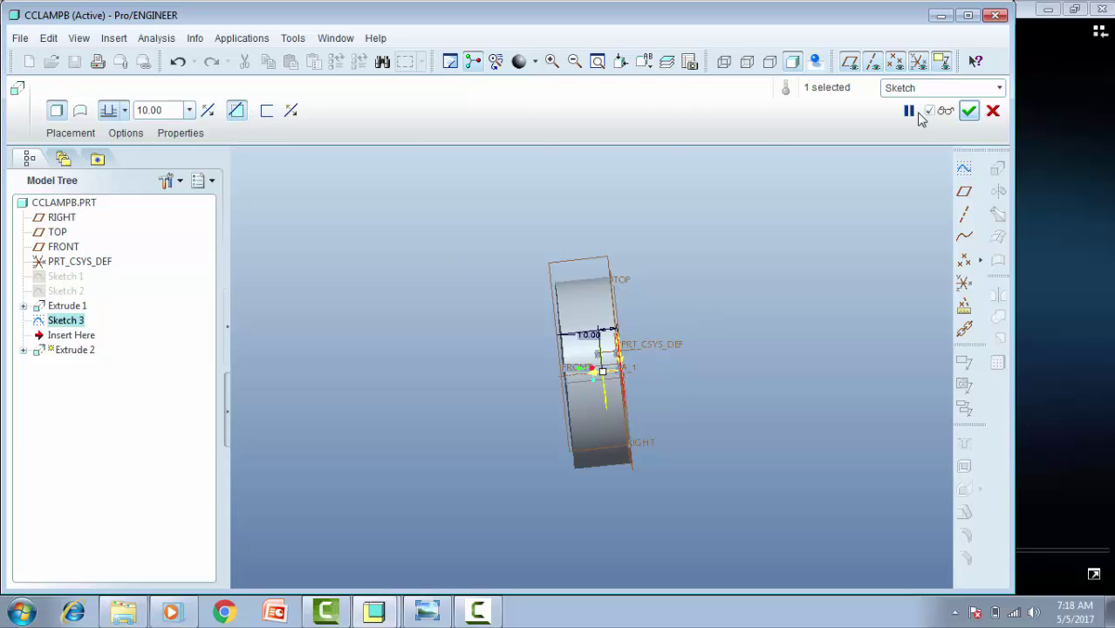
left_click(969, 110)
middle_click_drag(732, 375, 718, 375)
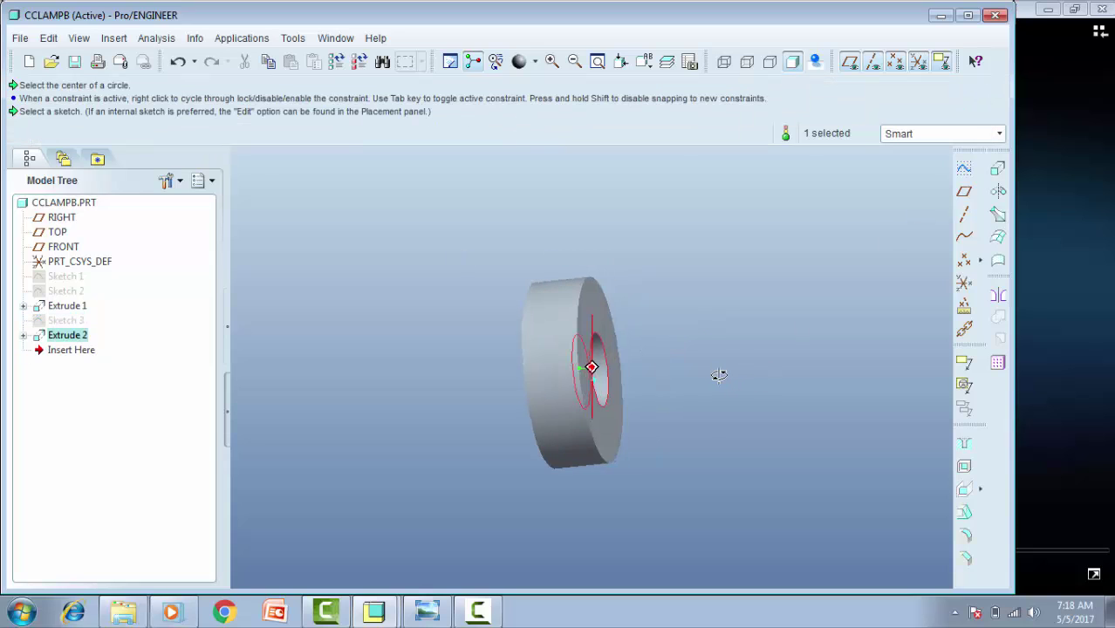
Step: Redefine the disc's base extrusion with a depth of 50
right_click(75, 309)
left_click(115, 145)
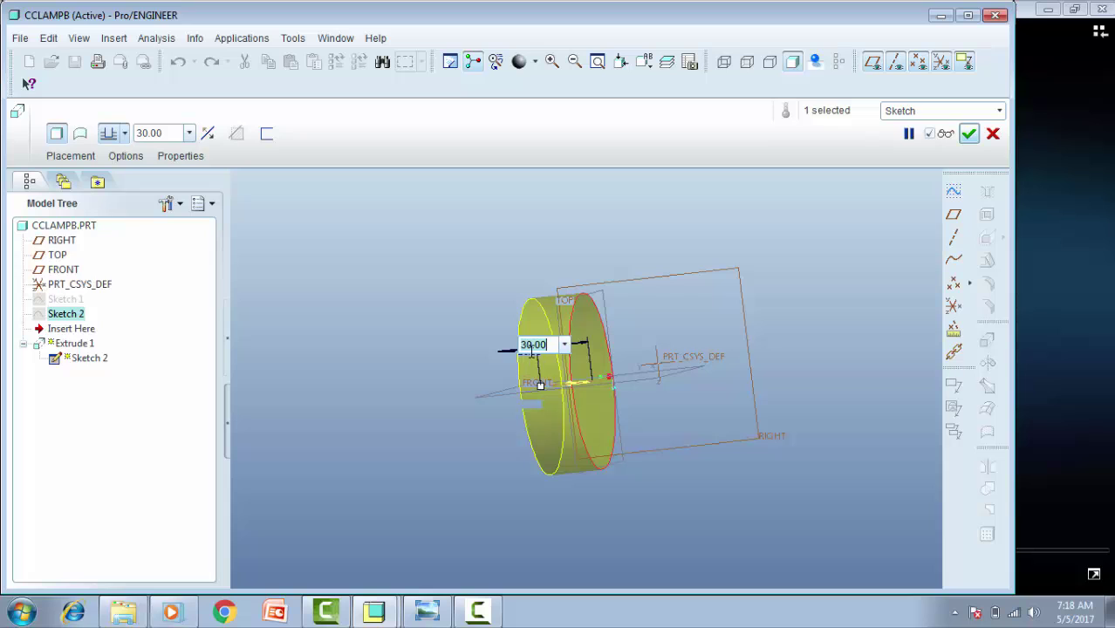
type("50")
key("Return")
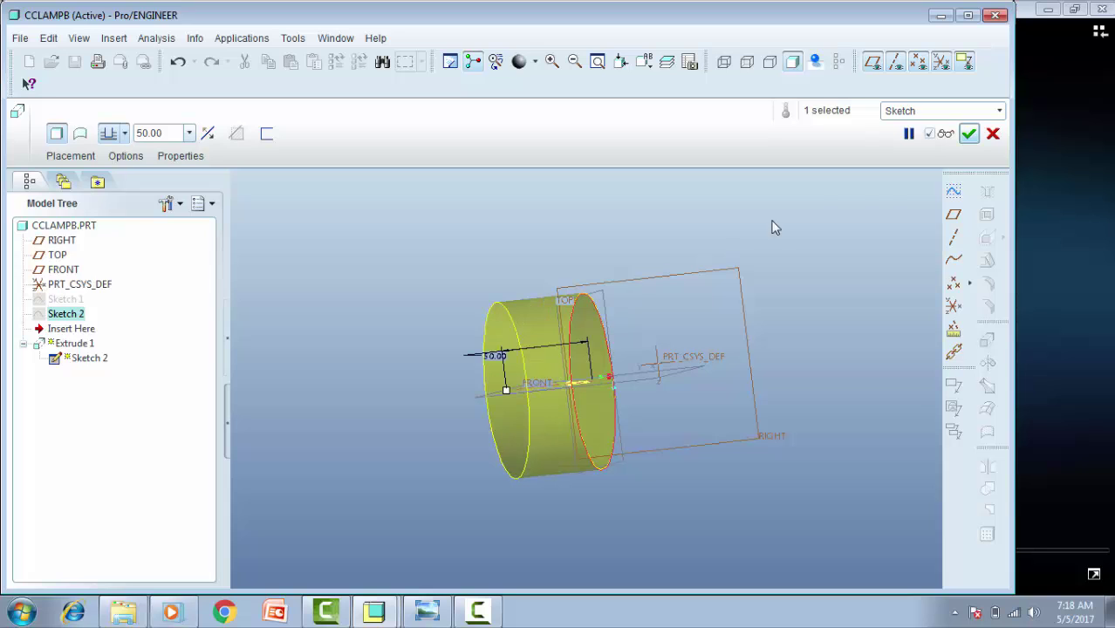
left_click(969, 133)
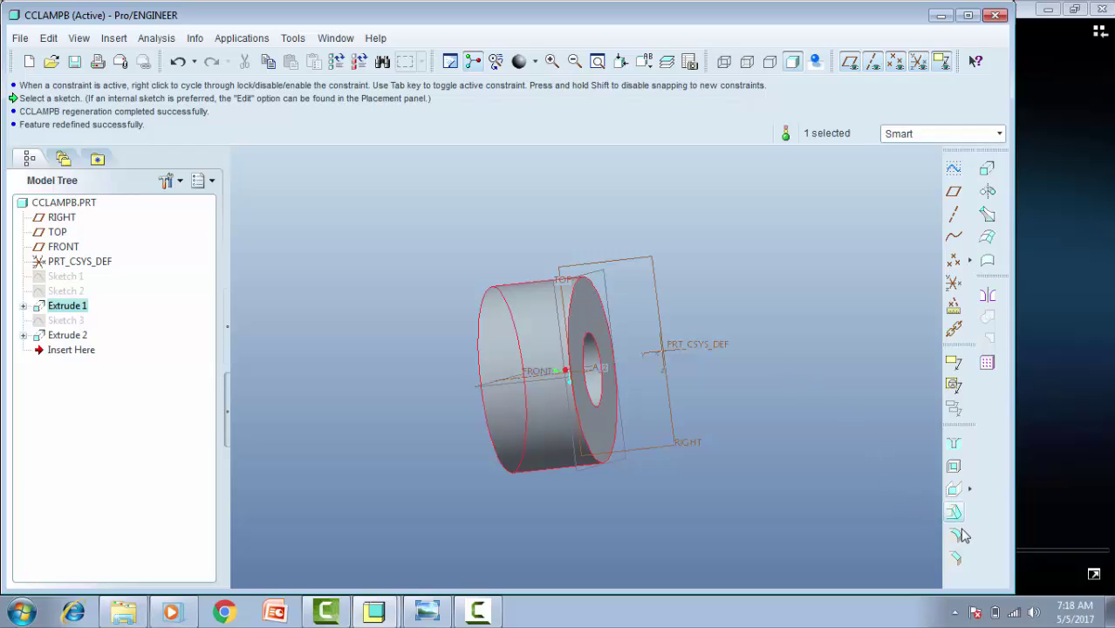
Step: Round the disc's outer edge on the recessed face with a radius of 10
left_click(954, 535)
left_click(578, 291)
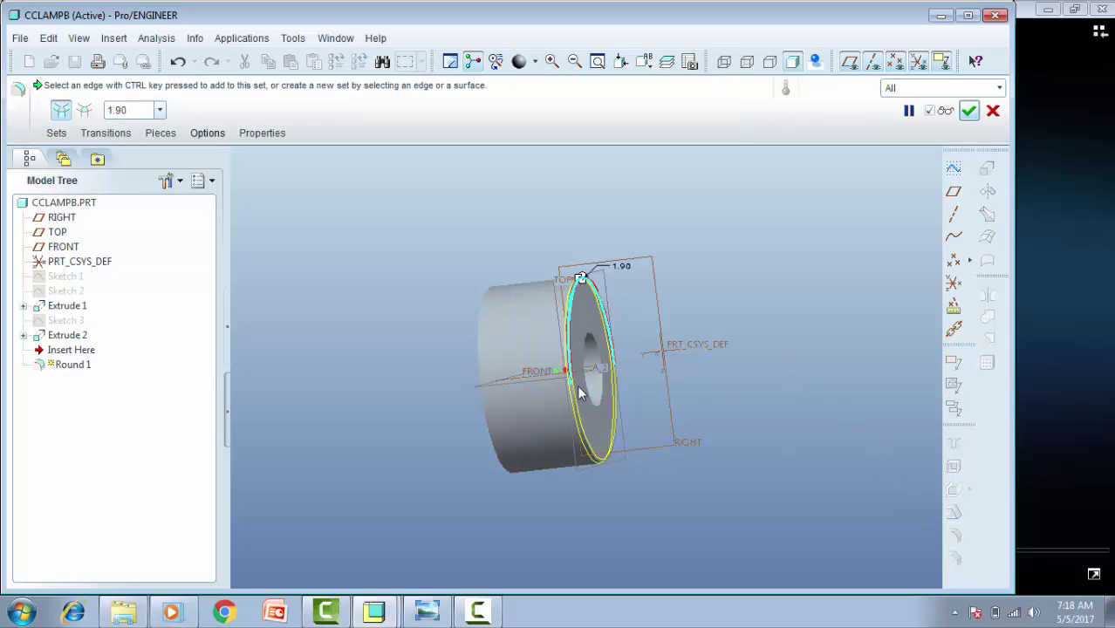
left_click(148, 112)
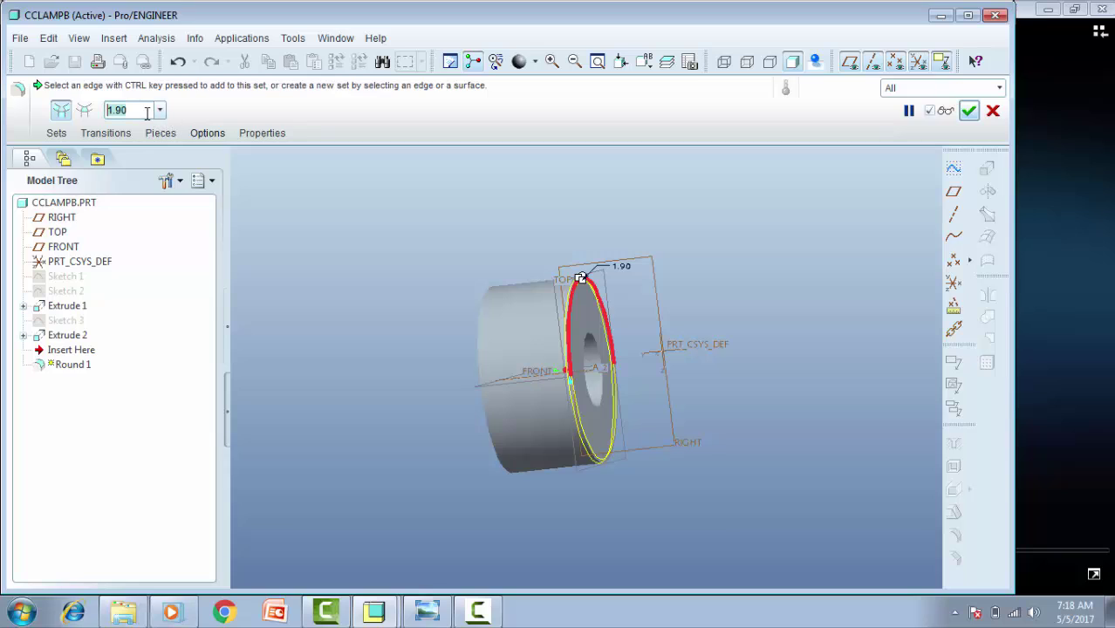
type("5")
key("Return")
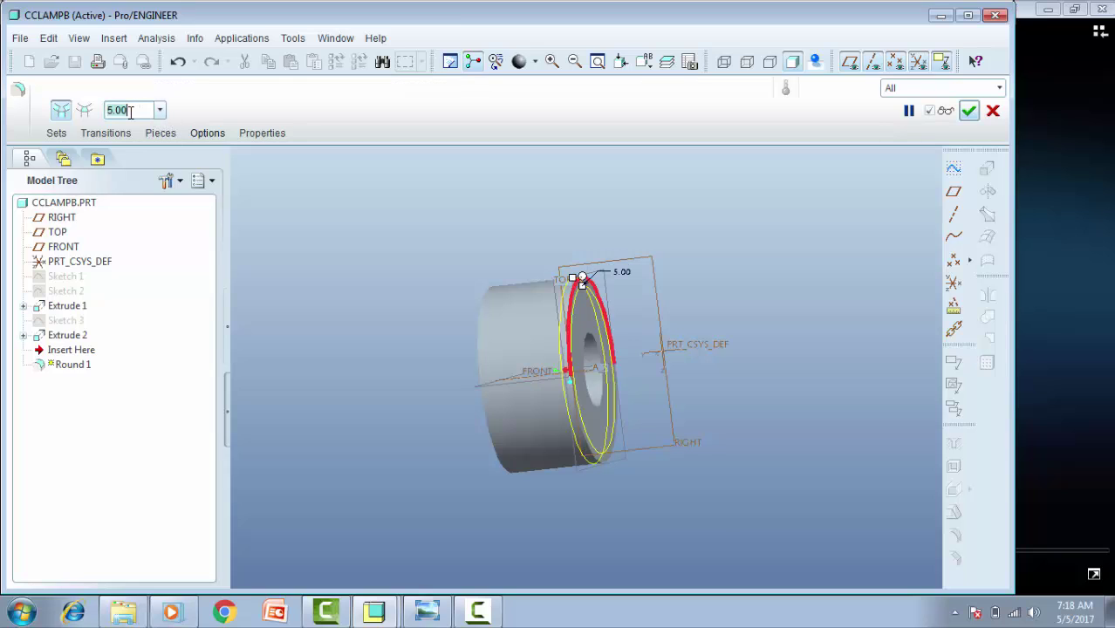
type("10")
key("Return")
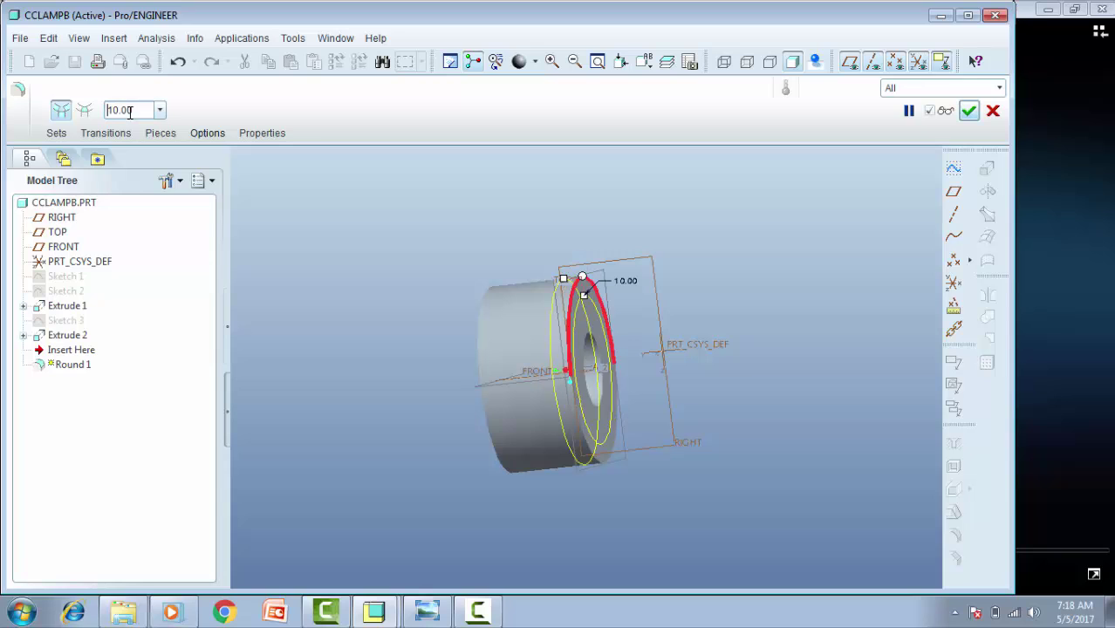
left_click(969, 111)
middle_click_drag(763, 303, 466, 287)
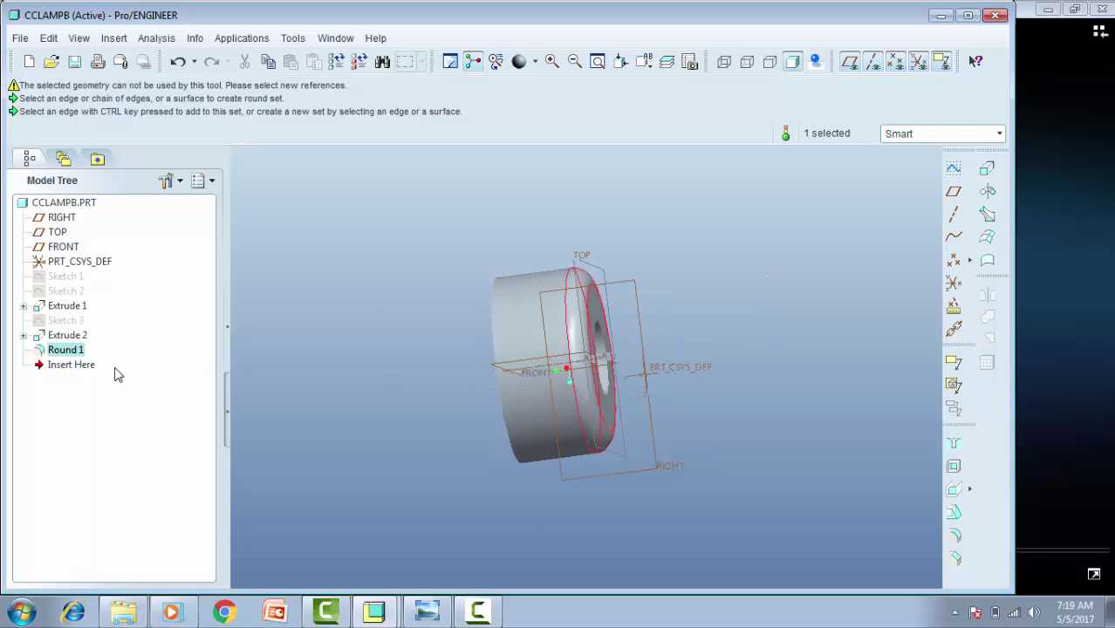
Step: Redefine the round on the disc's outer edge with a radius of 20
right_click(74, 356)
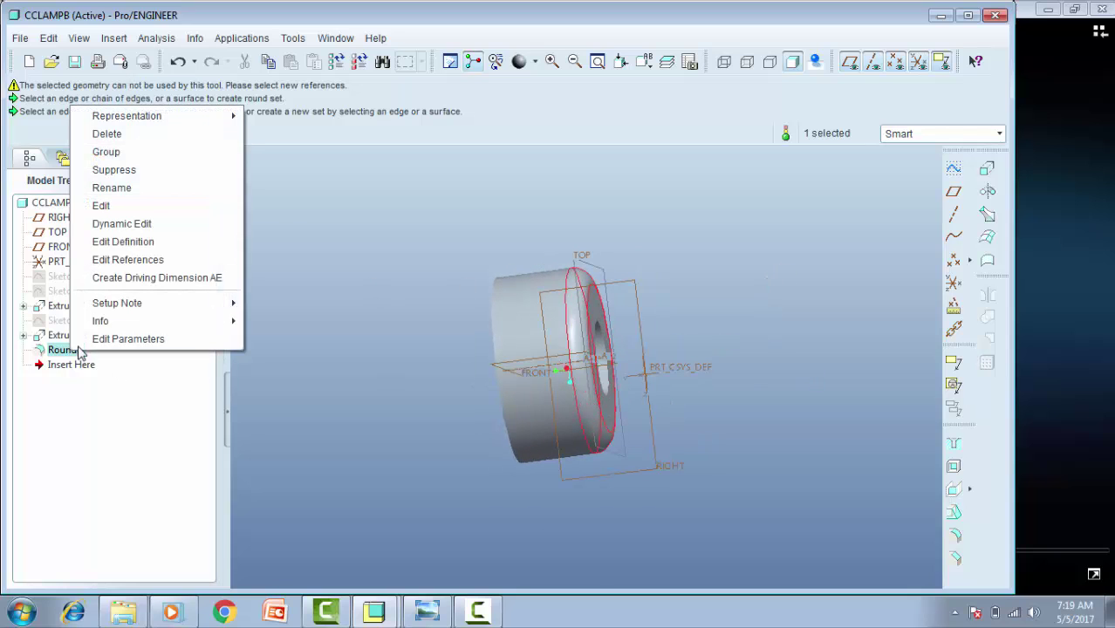
left_click(109, 241)
double_click(141, 135)
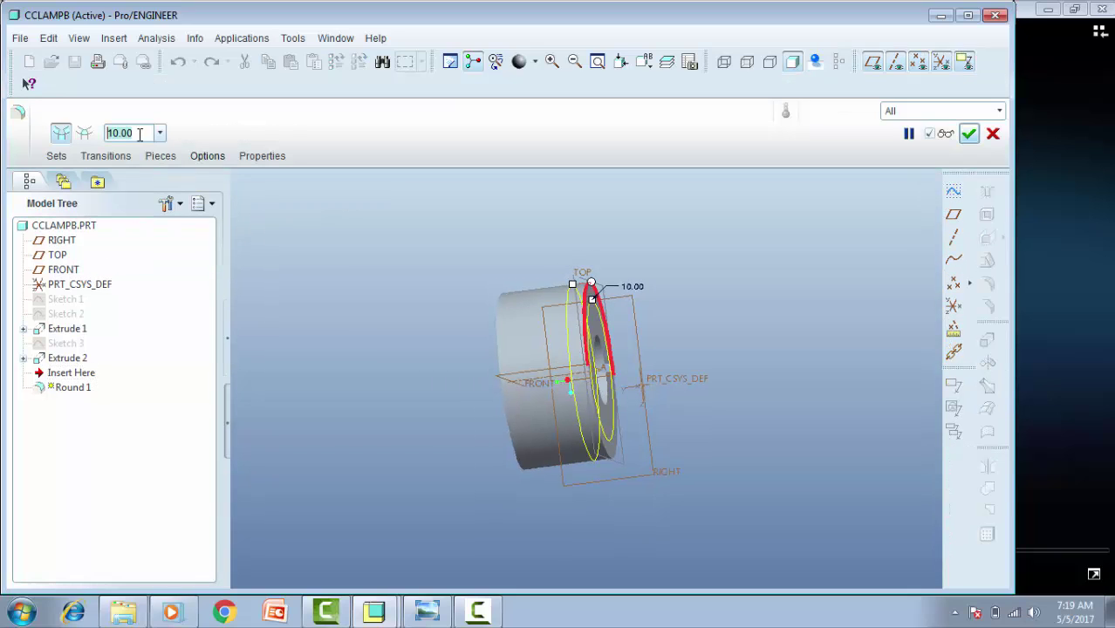
type("20")
key("Return")
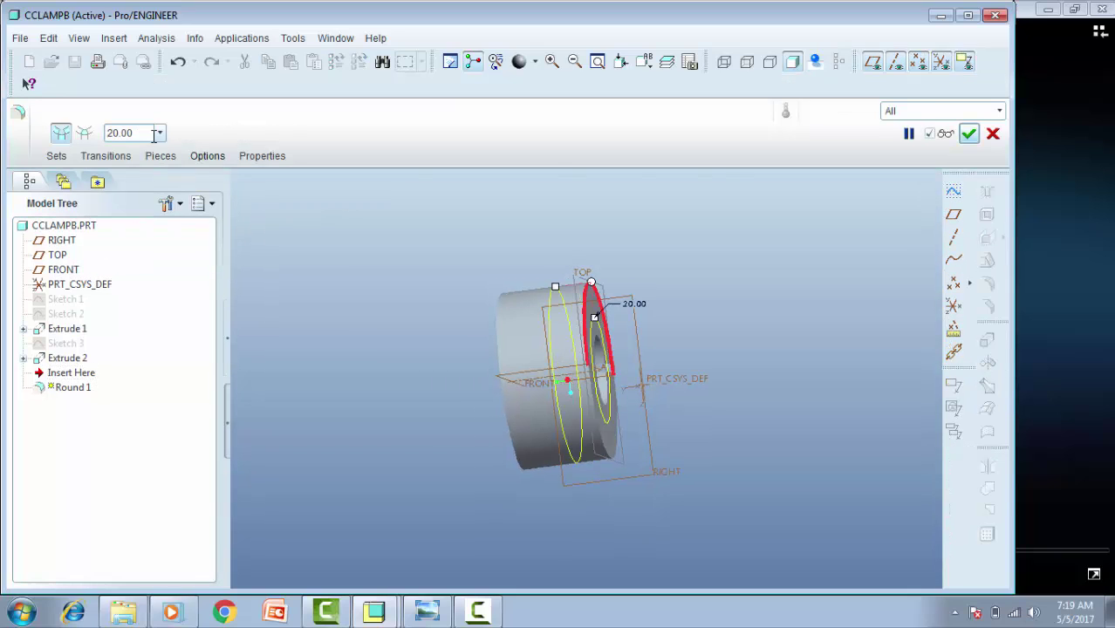
left_click(969, 134)
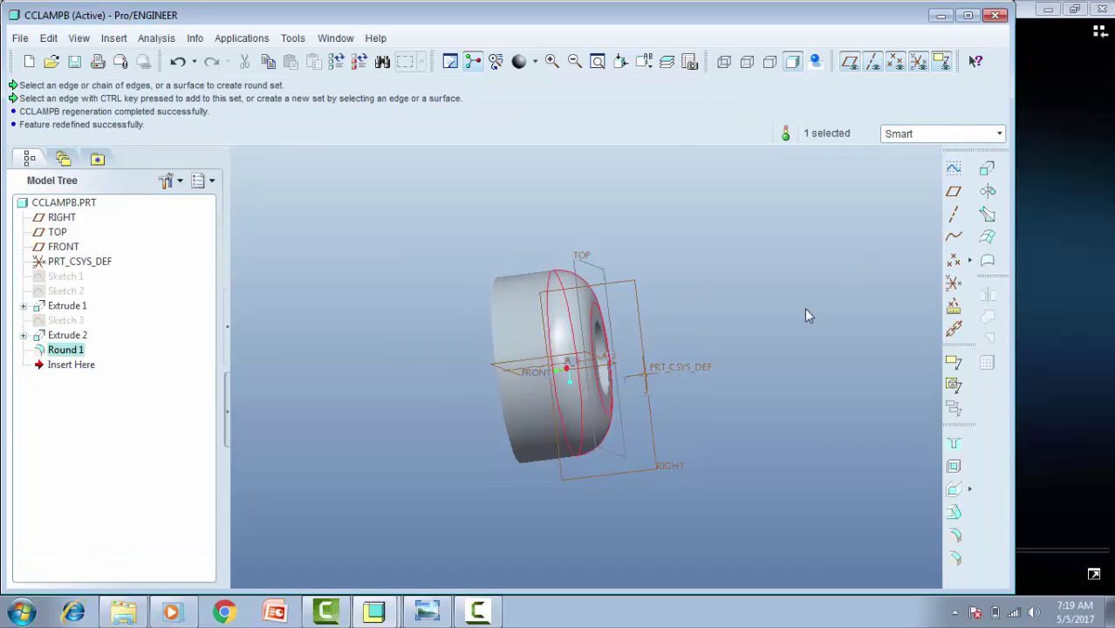
middle_click_drag(805, 313, 789, 284)
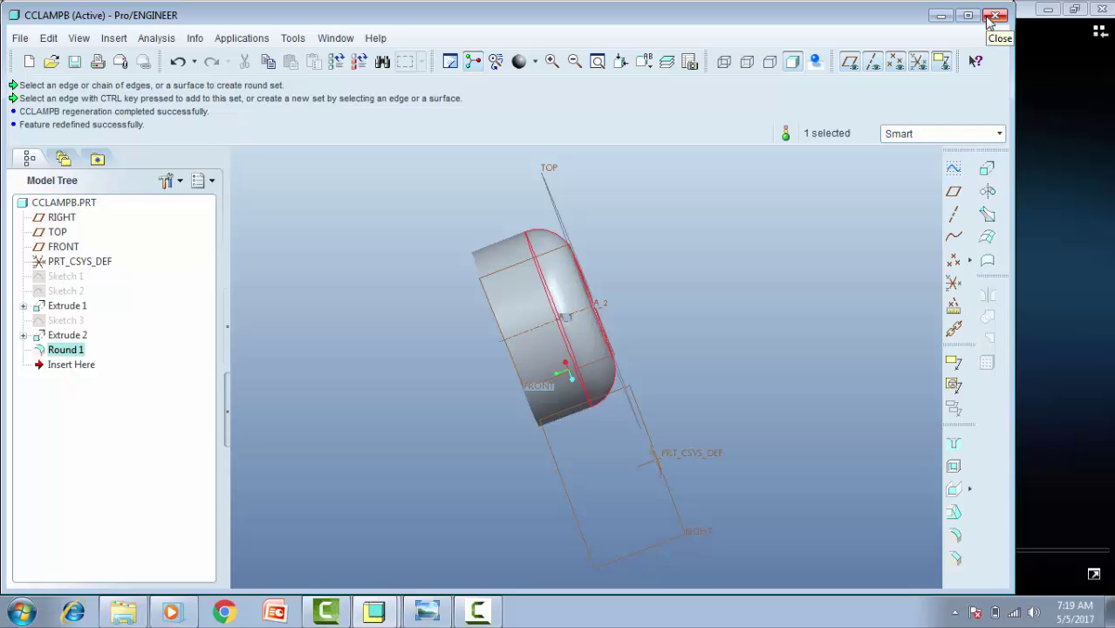
Step: Save the part as CCLAMPB.PRT and switch to the CLAMPP assembly window
left_click(990, 19)
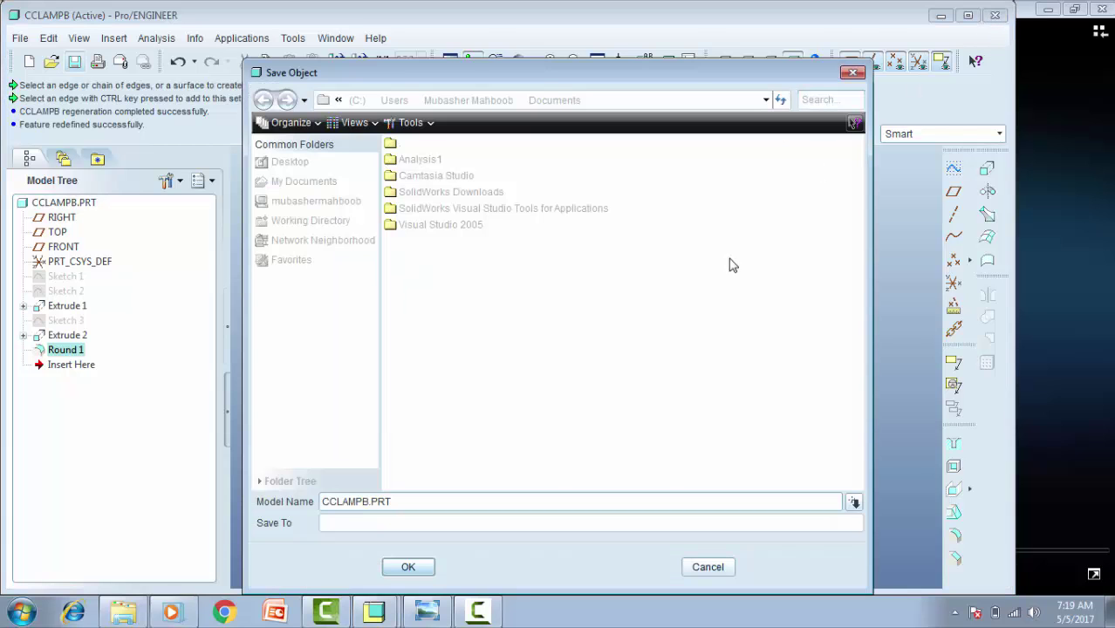
left_click(406, 567)
mouse_move(365, 616)
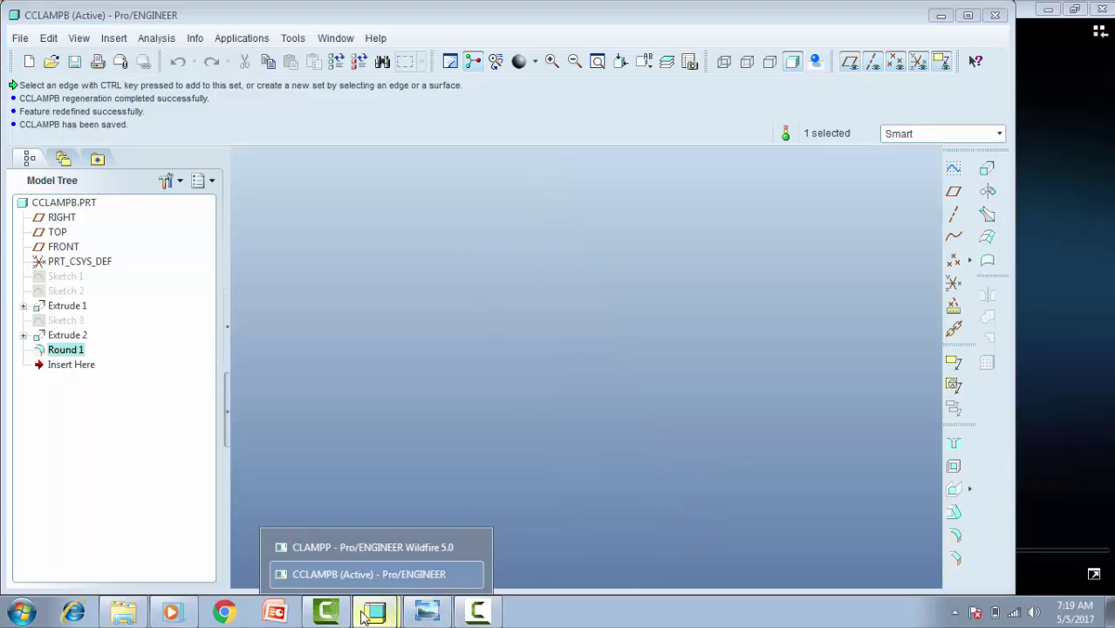
left_click(375, 549)
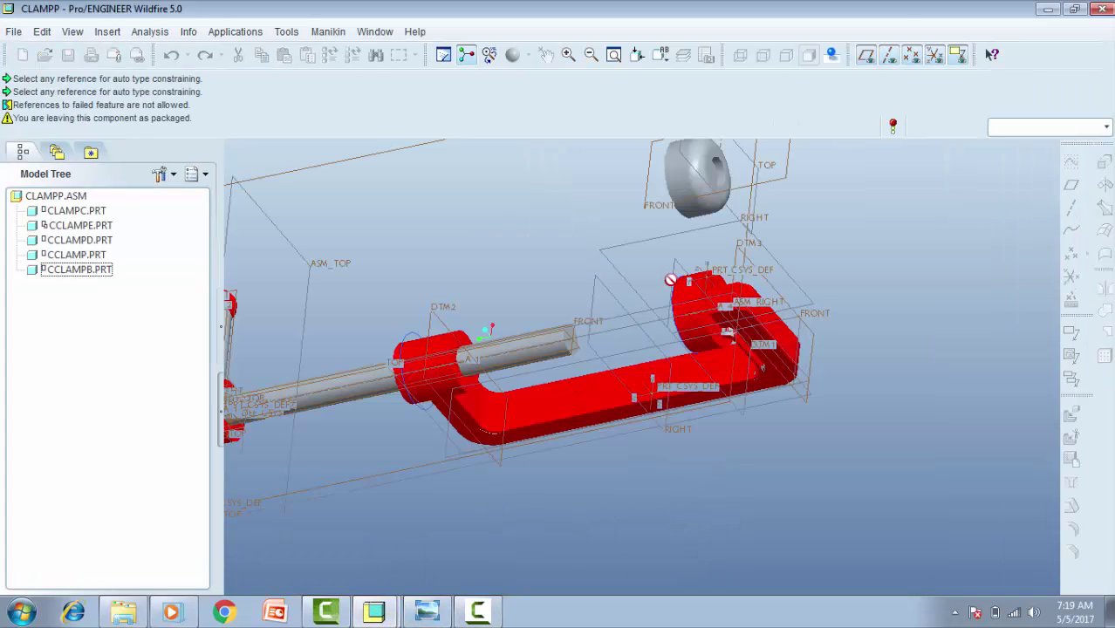
middle_click_drag(670, 280, 663, 339)
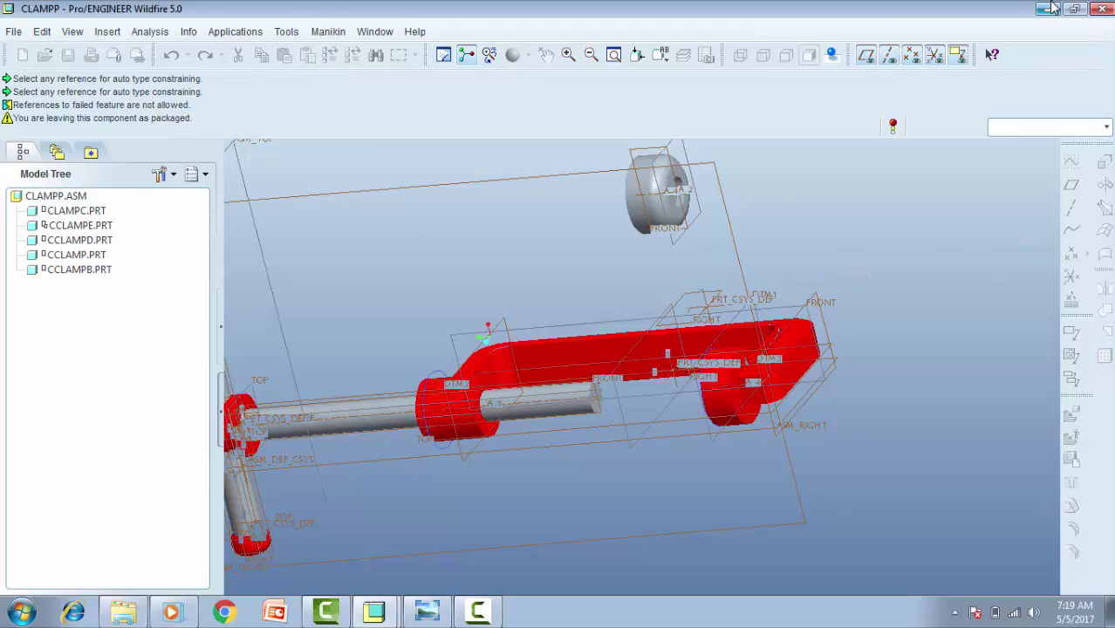
Step: Close the CCLAMPB part window and return to the CLAMPP assembly
mouse_move(367, 614)
left_click(375, 576)
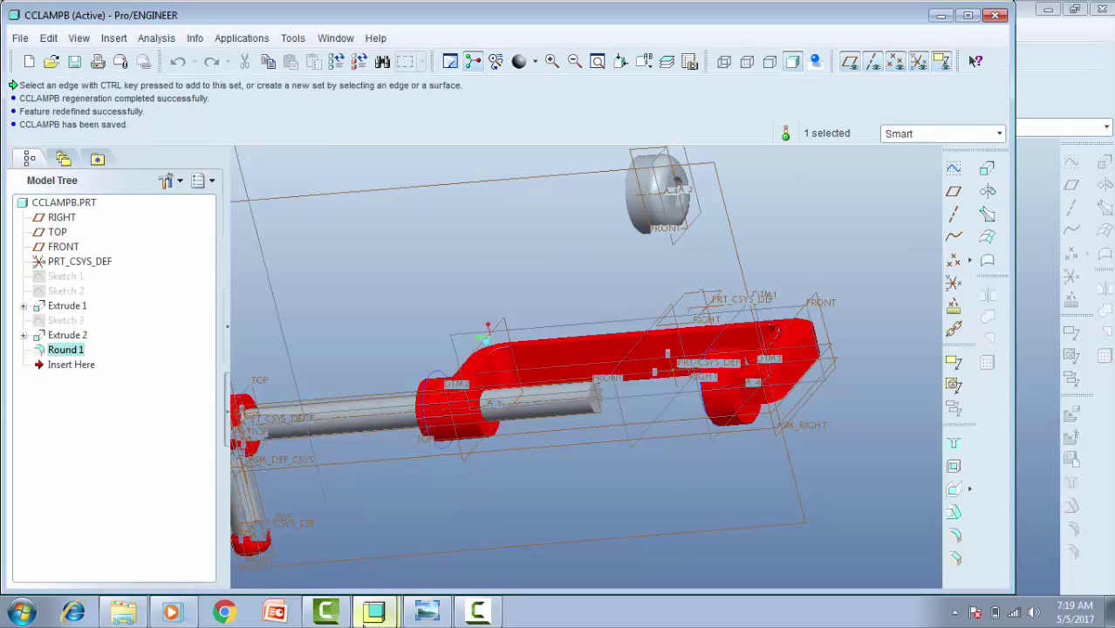
mouse_move(376, 614)
left_click(391, 548)
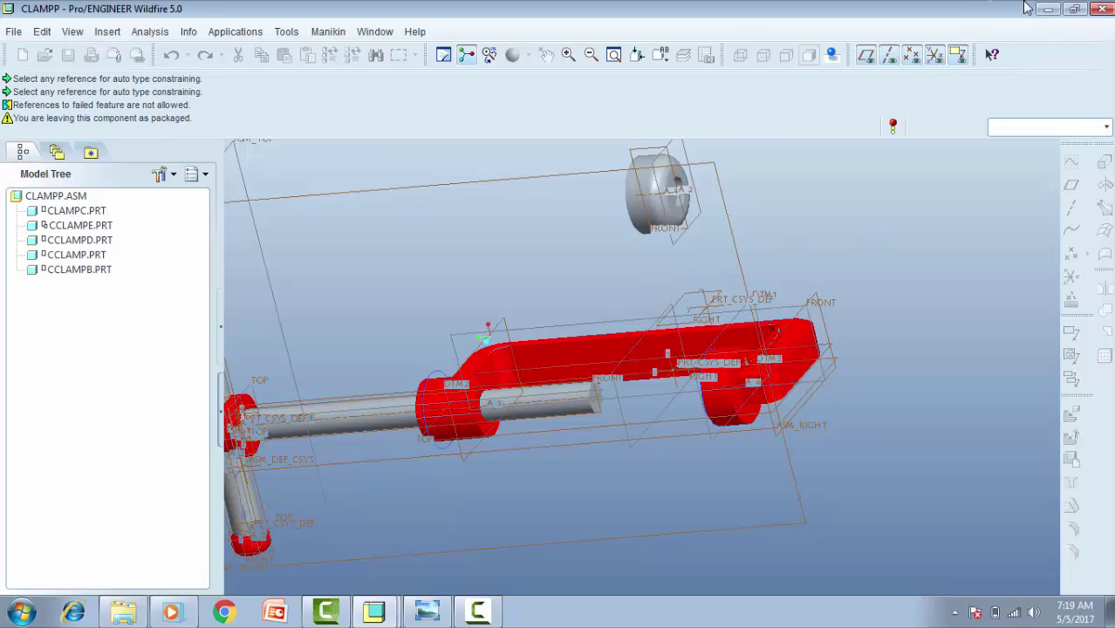
mouse_move(374, 611)
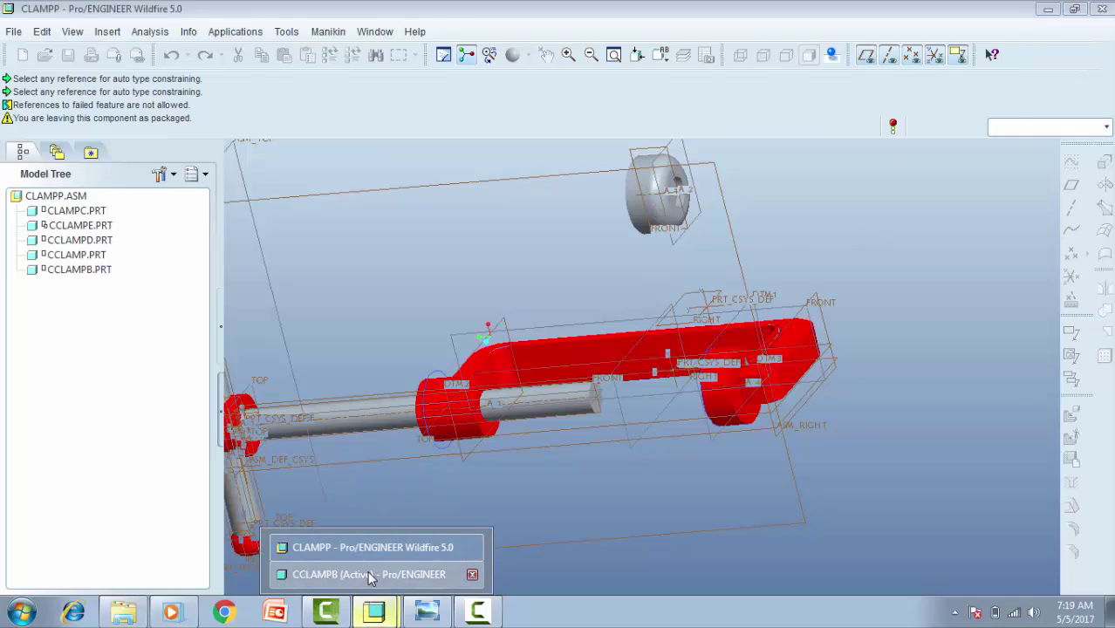
left_click(367, 570)
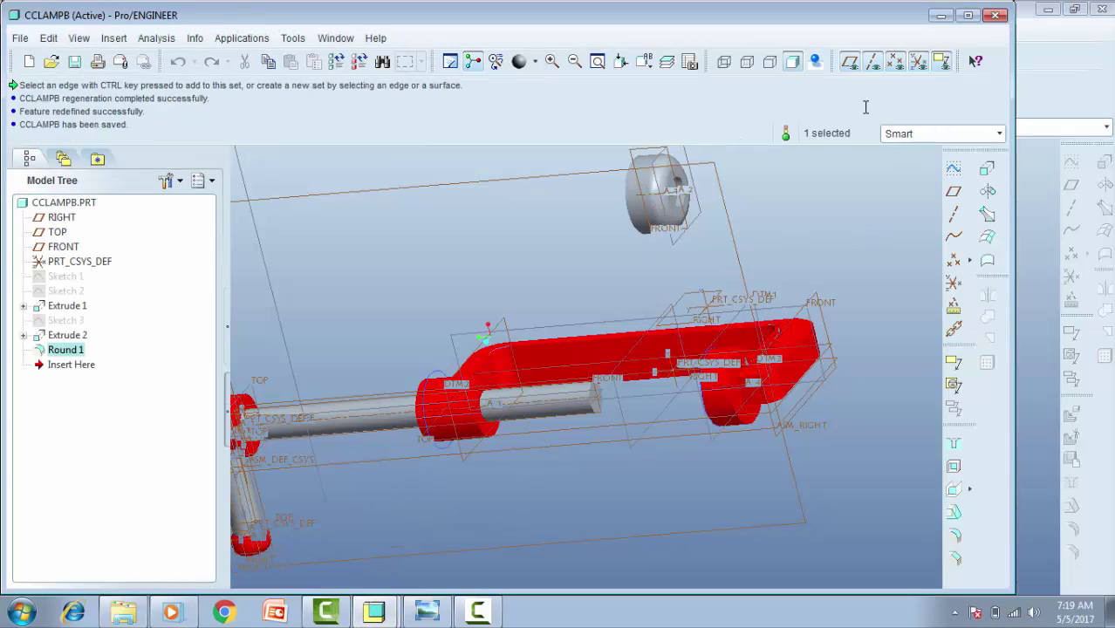
left_click(996, 17)
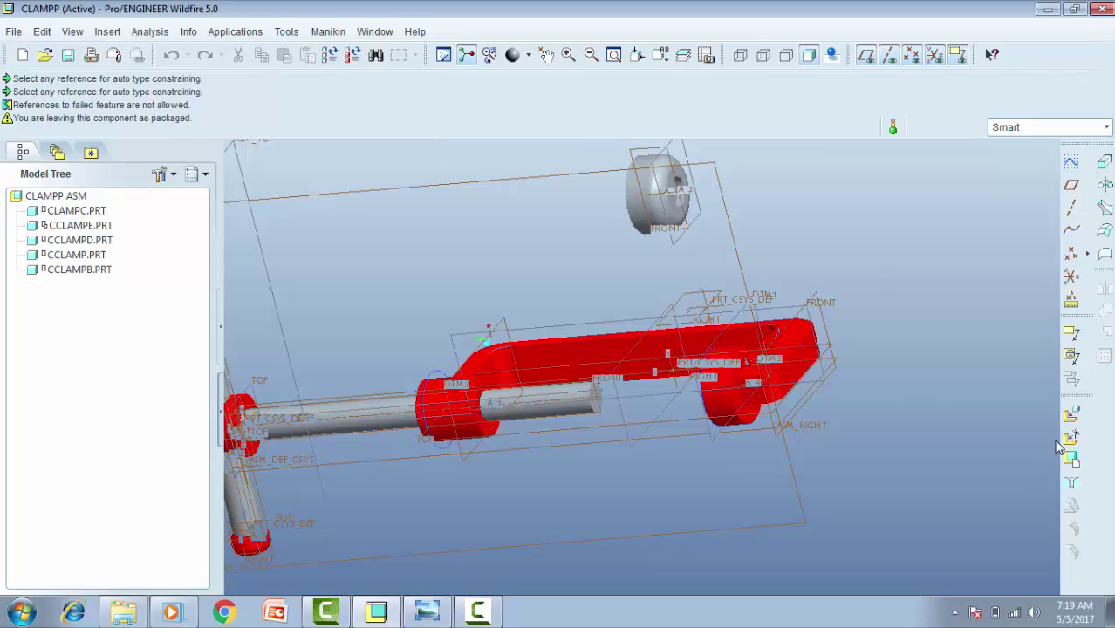
left_click(651, 198)
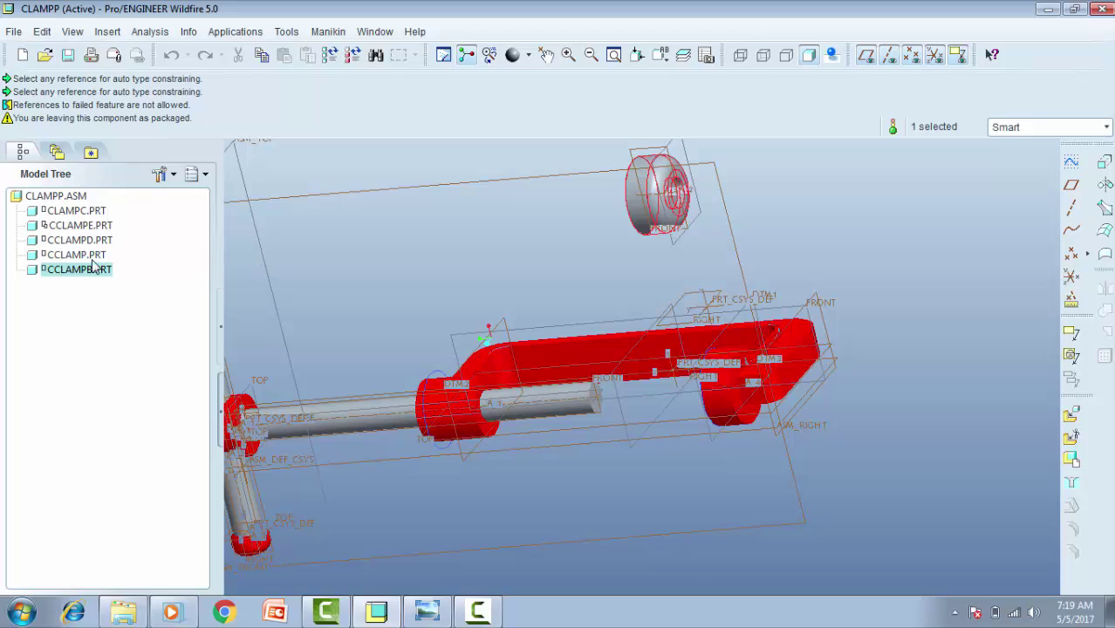
left_click(1071, 417)
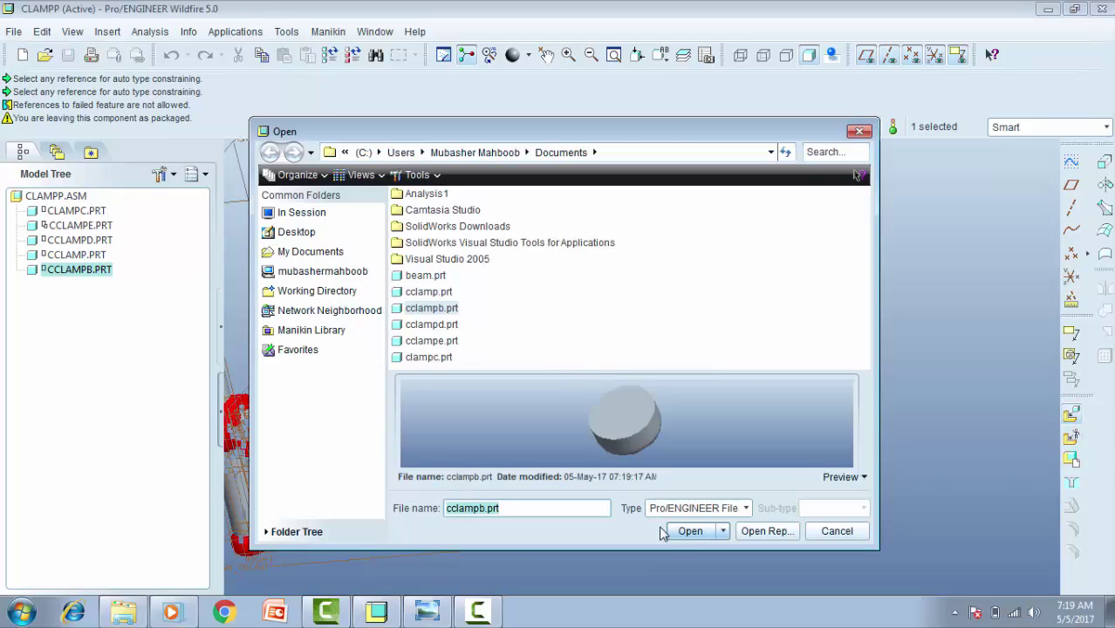
left_click(689, 532)
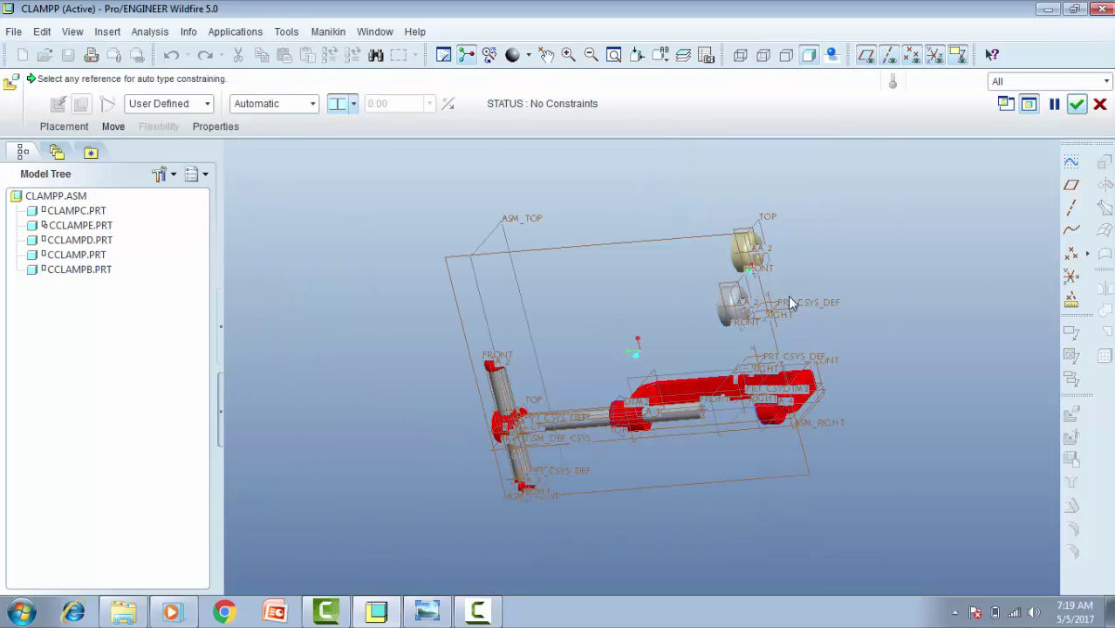
scroll(790, 303, "down", 5)
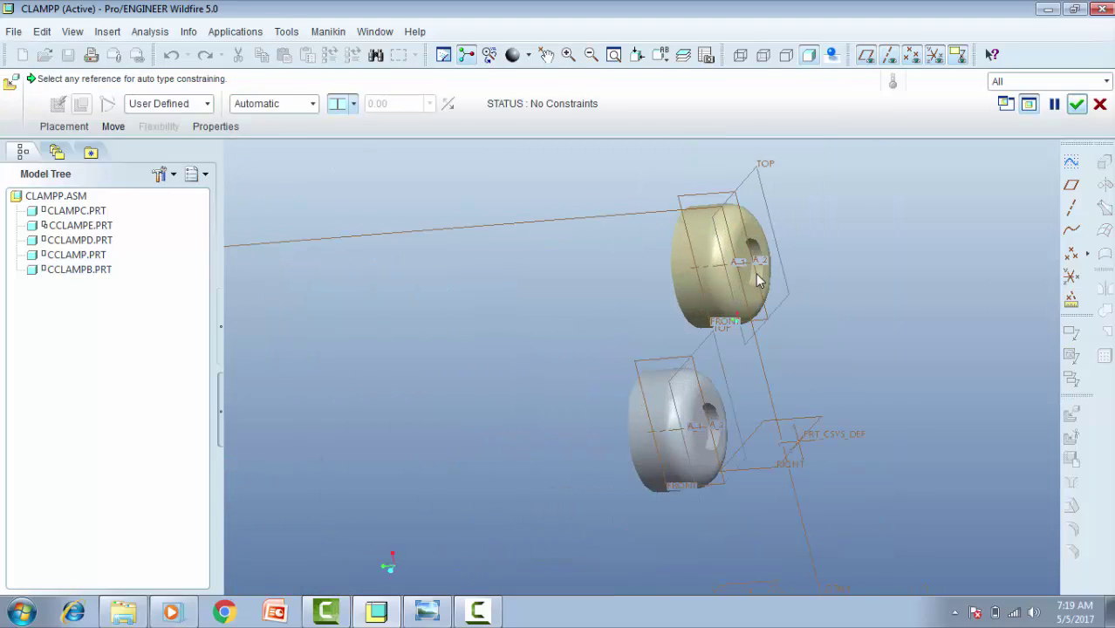
left_click(693, 428)
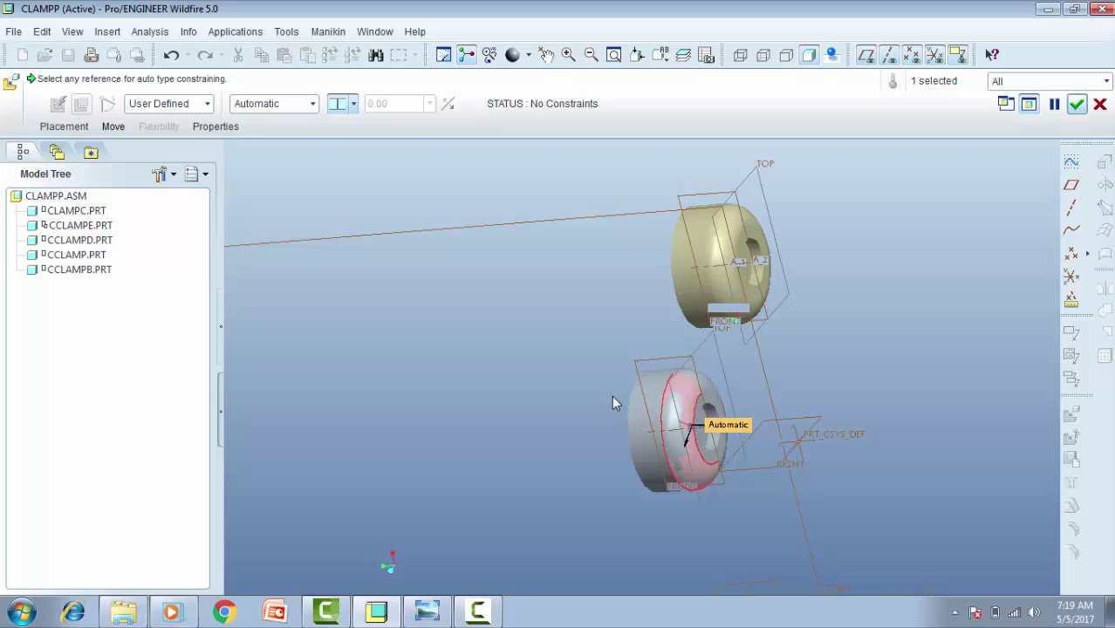
key("Escape")
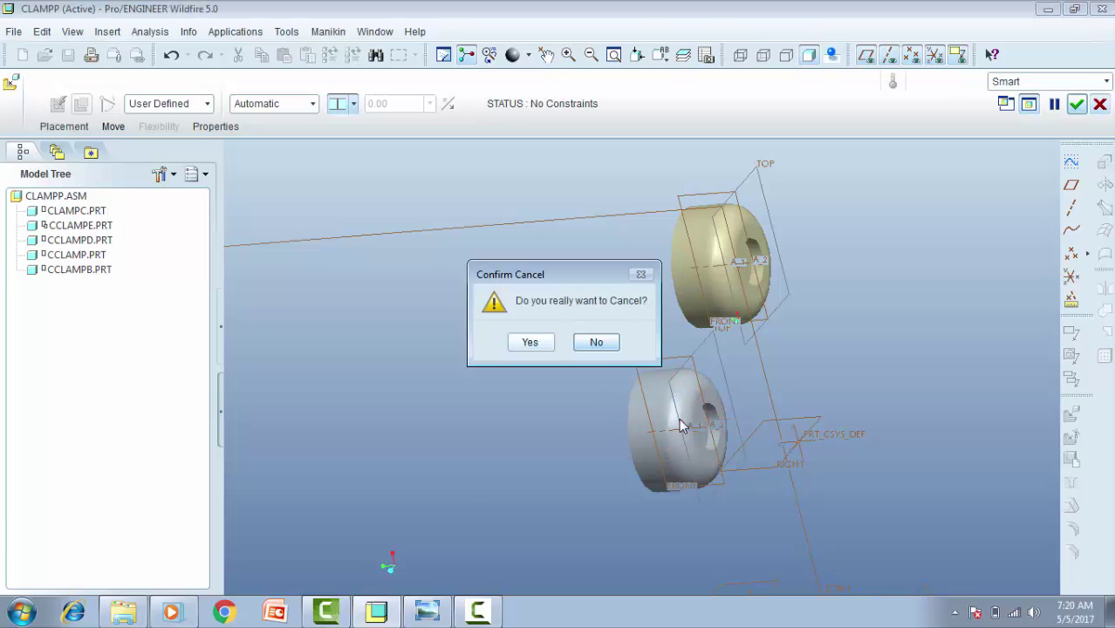
left_click(599, 343)
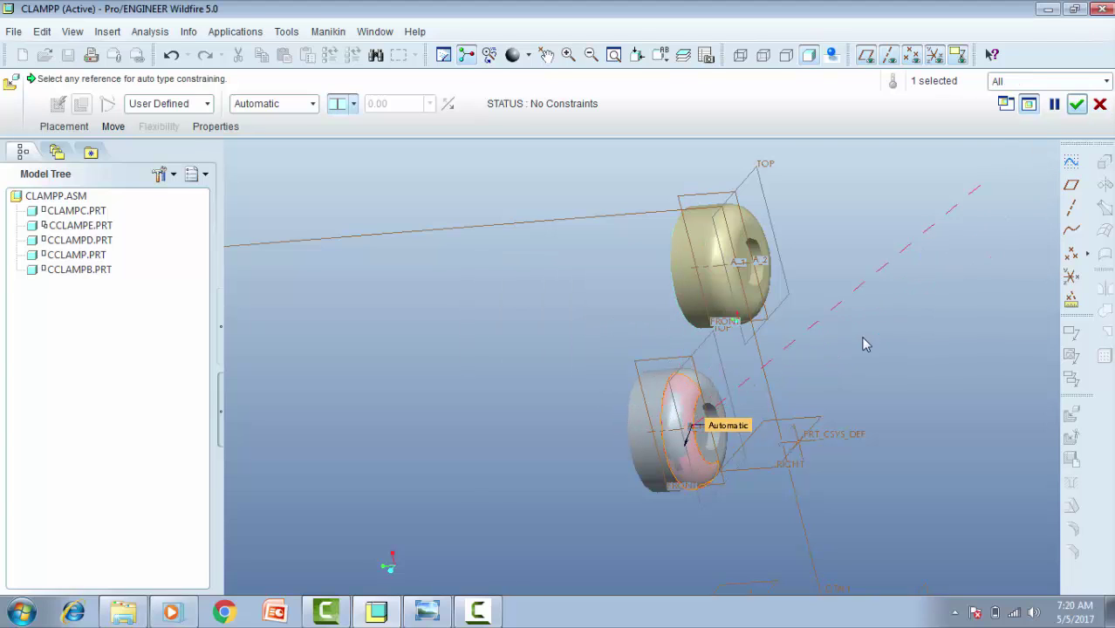
key("Escape")
left_click(530, 342)
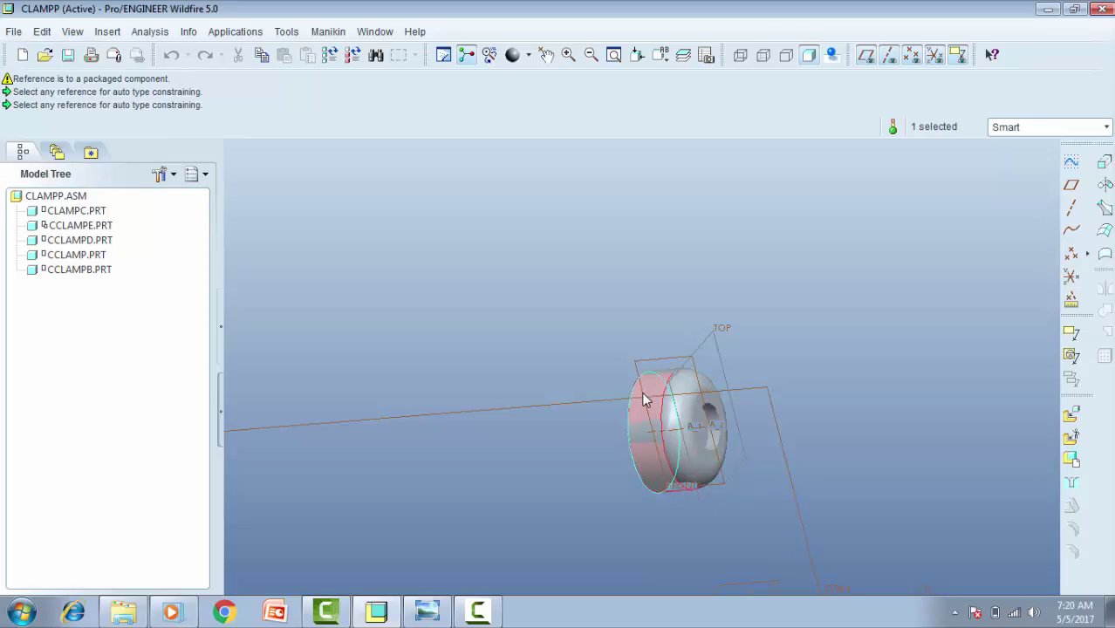
Step: Delete the CCLAMPB.PRT component from the CLAMPP assembly
right_click(82, 272)
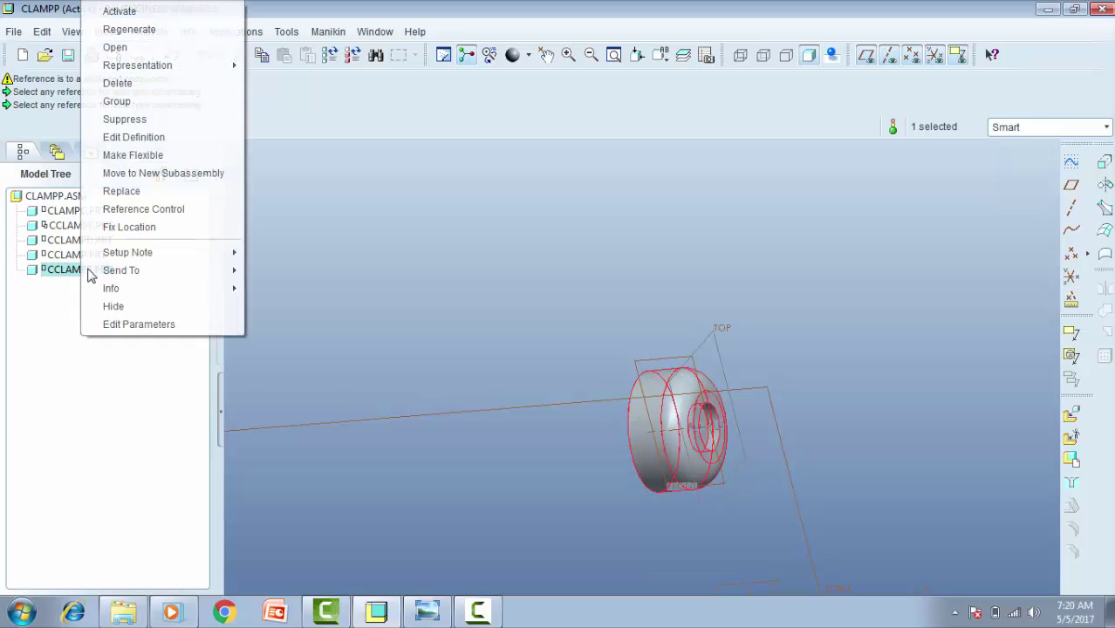
left_click(122, 84)
left_click(547, 346)
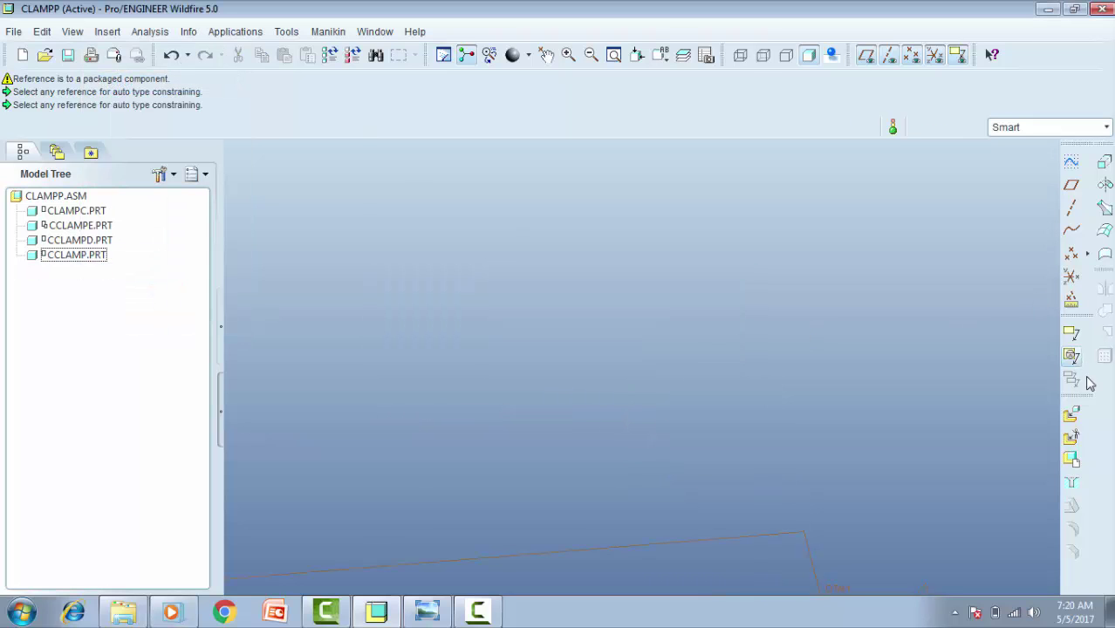
Step: Insert the saved cclampb.prt into the assembly as a new component for placement
left_click(1072, 415)
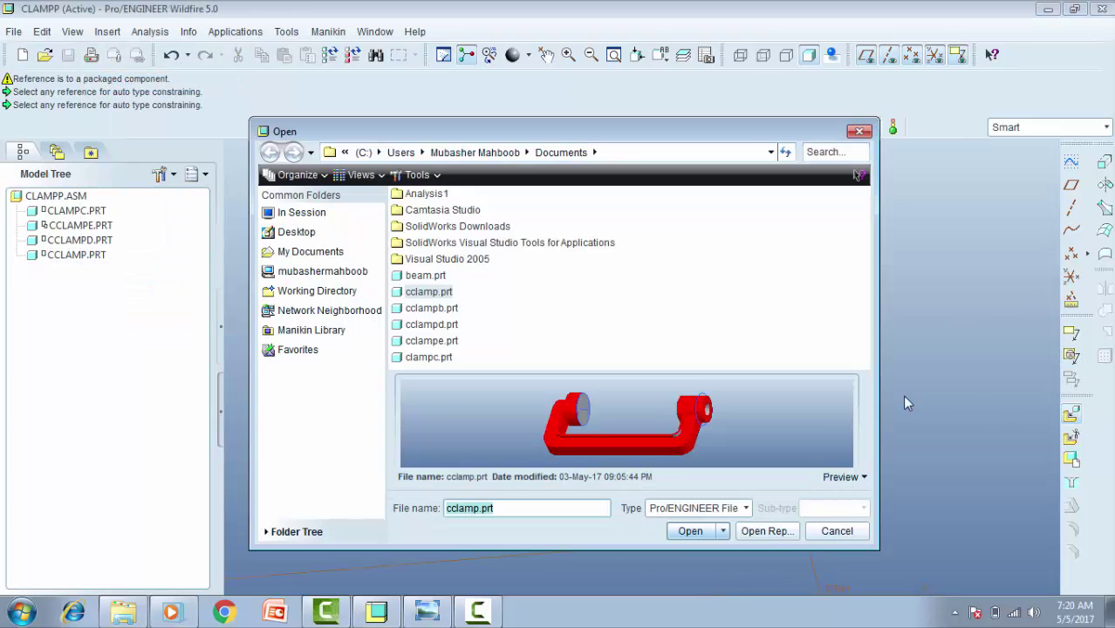
left_click(430, 309)
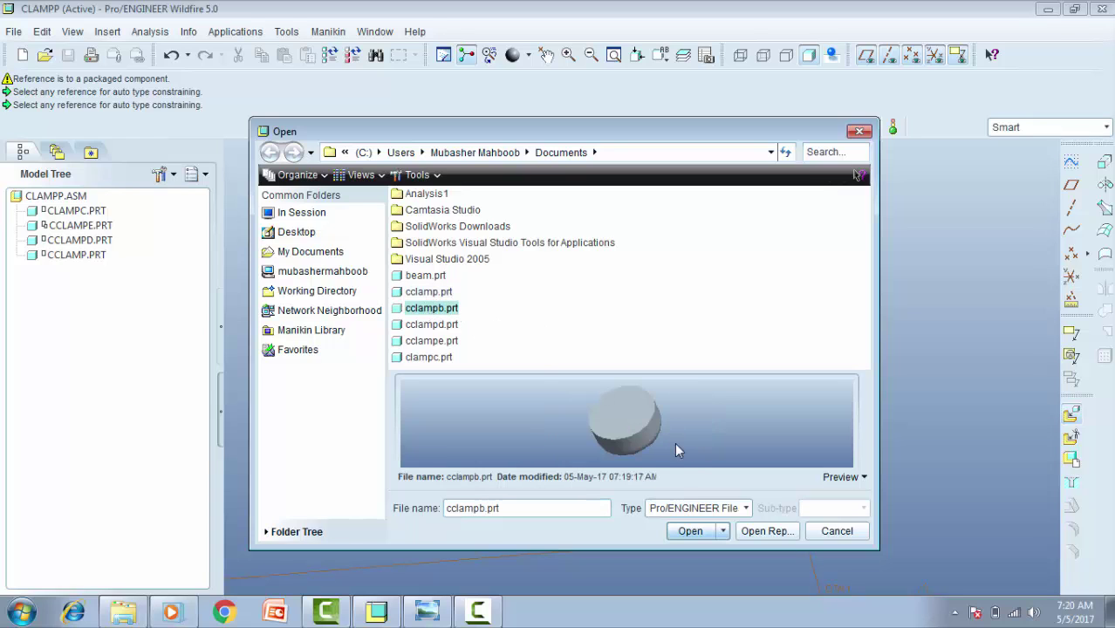
left_click(689, 531)
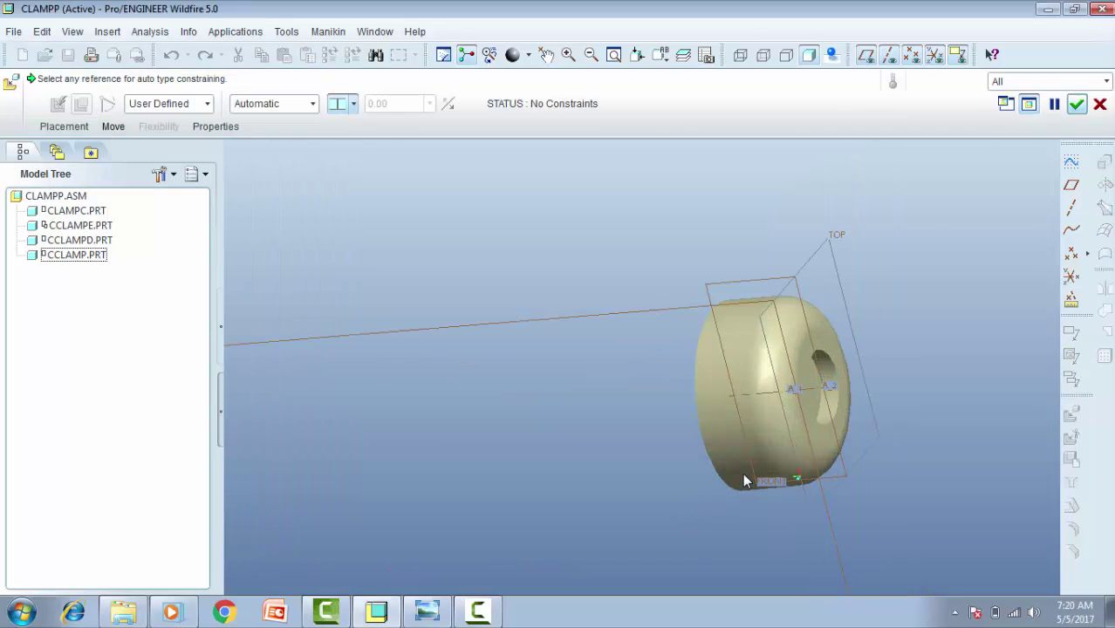
Step: Add an Insert constraint between the pad's recess surface and the rod's cylindrical surface
scroll(745, 481, "down", 5)
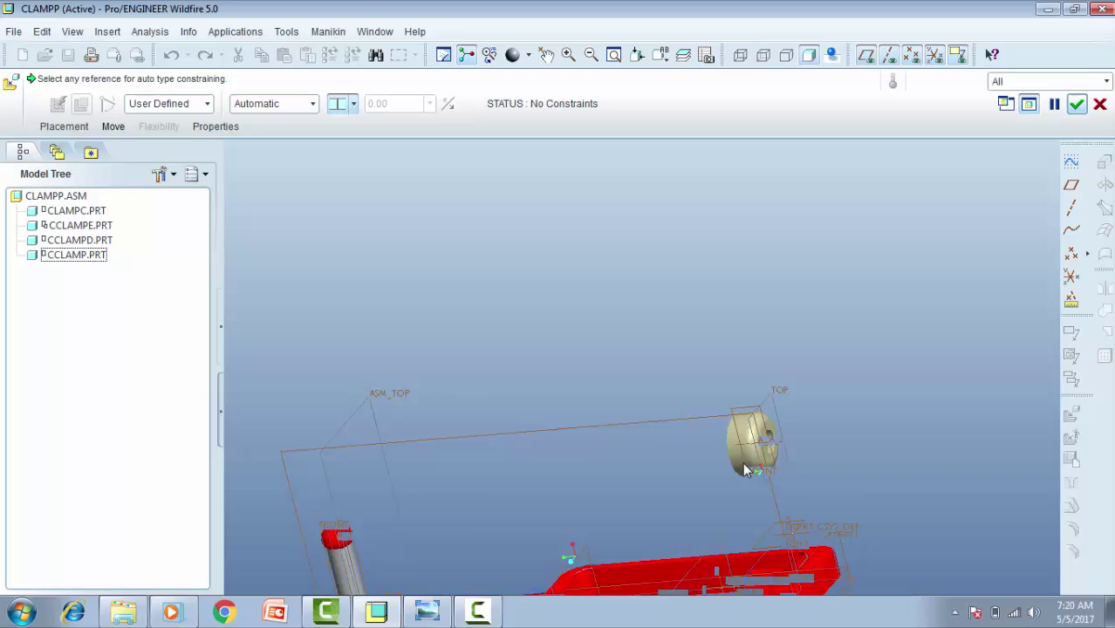
left_click(315, 107)
left_click(288, 166)
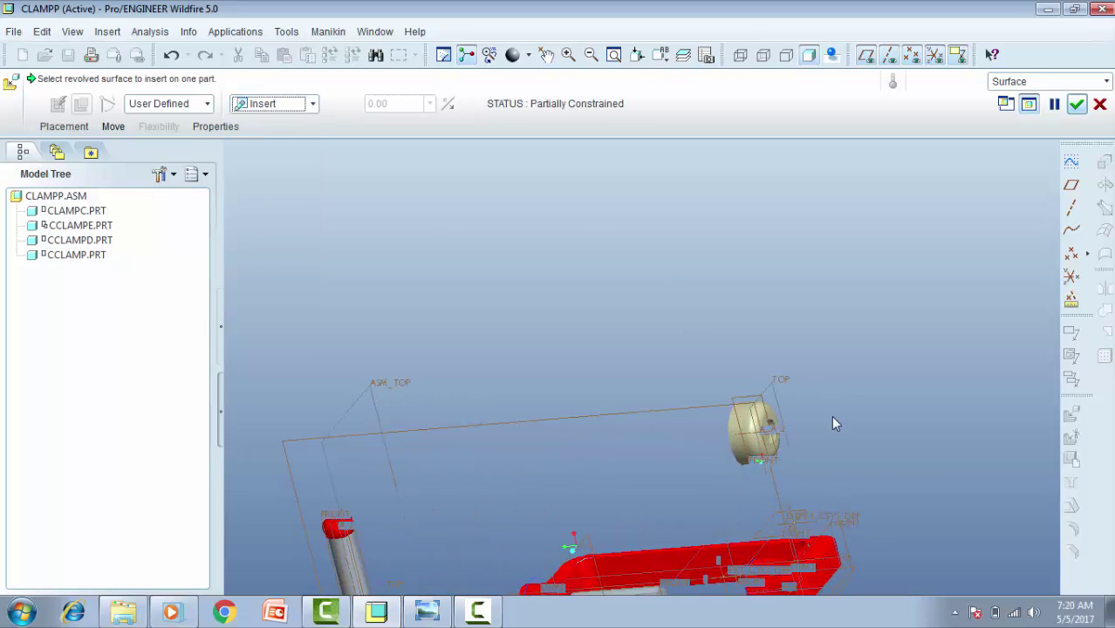
scroll(780, 440, "up", 4)
left_click(785, 426)
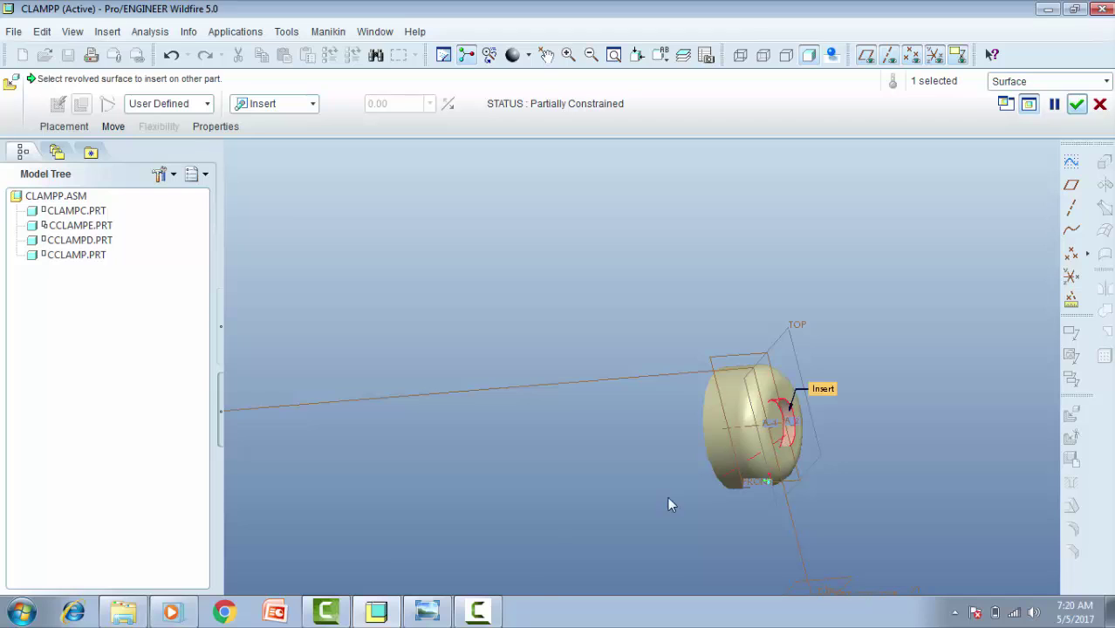
scroll(659, 471, "down", 4)
left_click(609, 593)
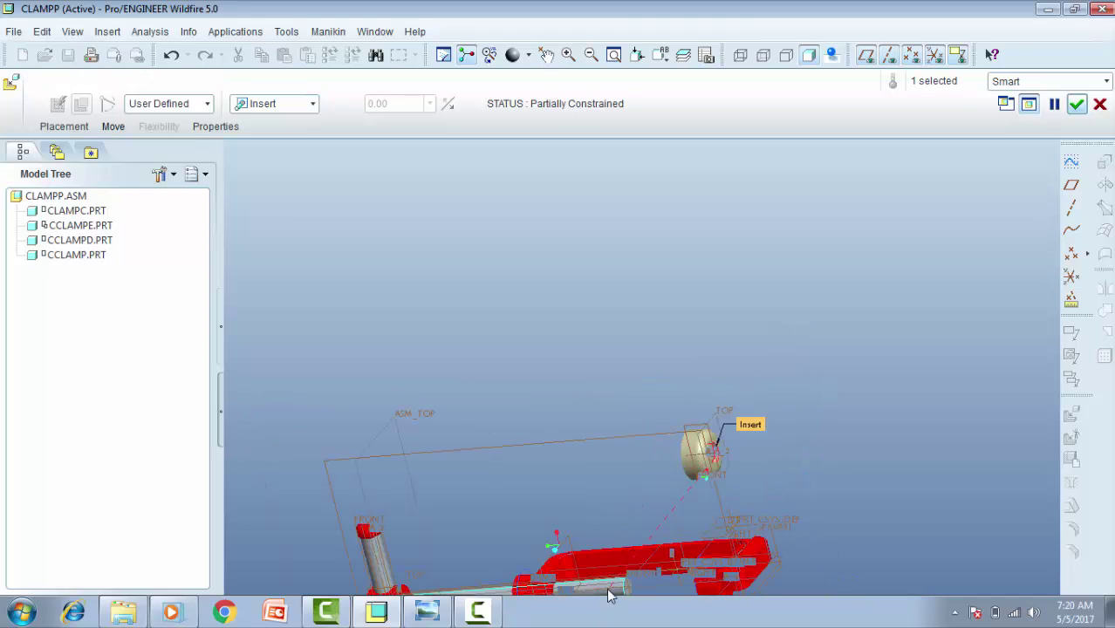
scroll(646, 591, "down", 3)
scroll(663, 589, "up", 5)
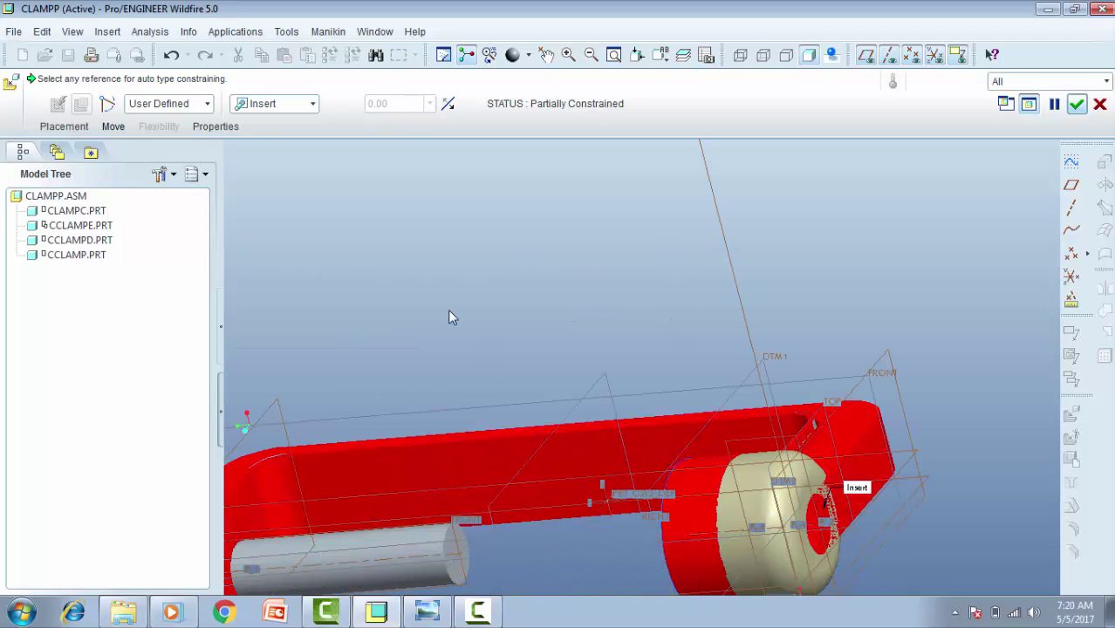
Step: Flip the pad's Insert constraint so its recess faces the rod
left_click(63, 127)
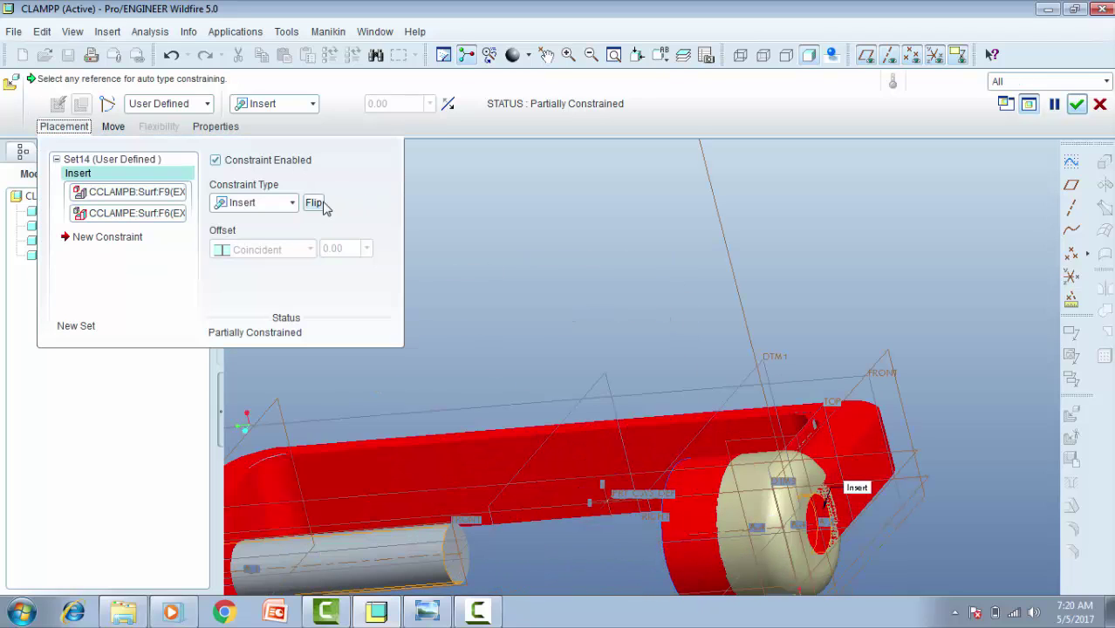
left_click(314, 204)
middle_click_drag(629, 404, 674, 334)
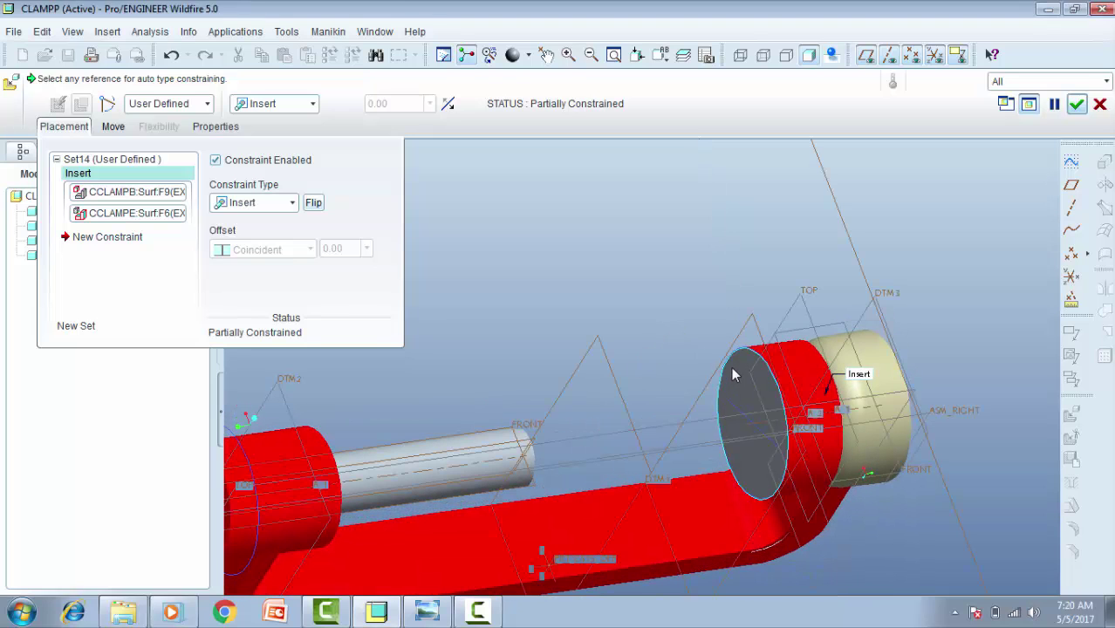
middle_click_drag(718, 382, 409, 186)
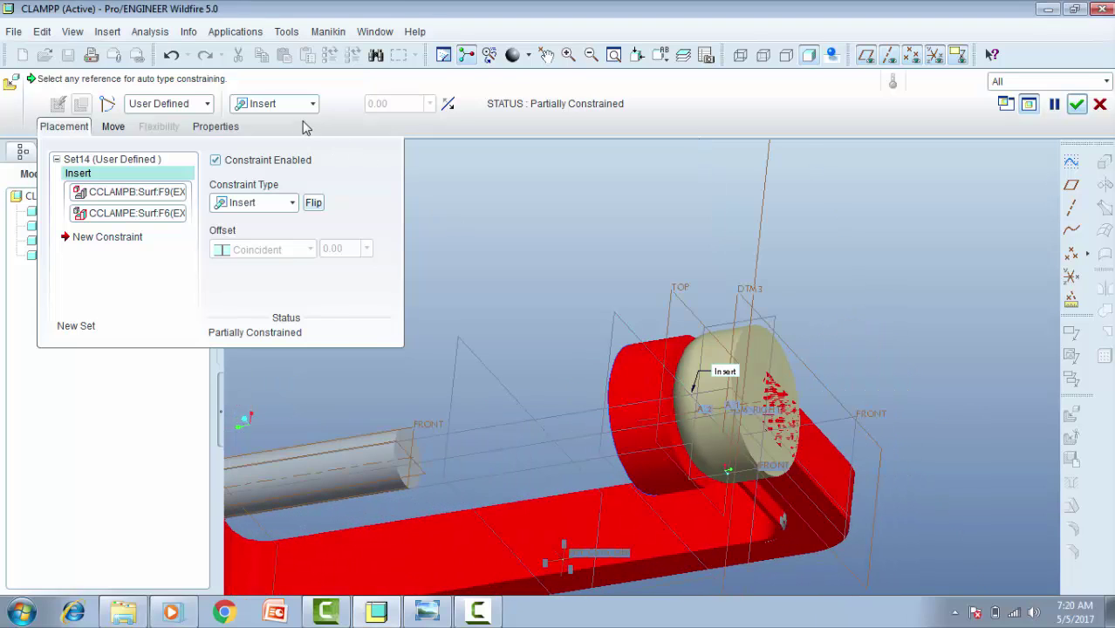
Step: Add a coincident Mate constraint between the pad's flat outer face and the rod's end face
left_click(140, 236)
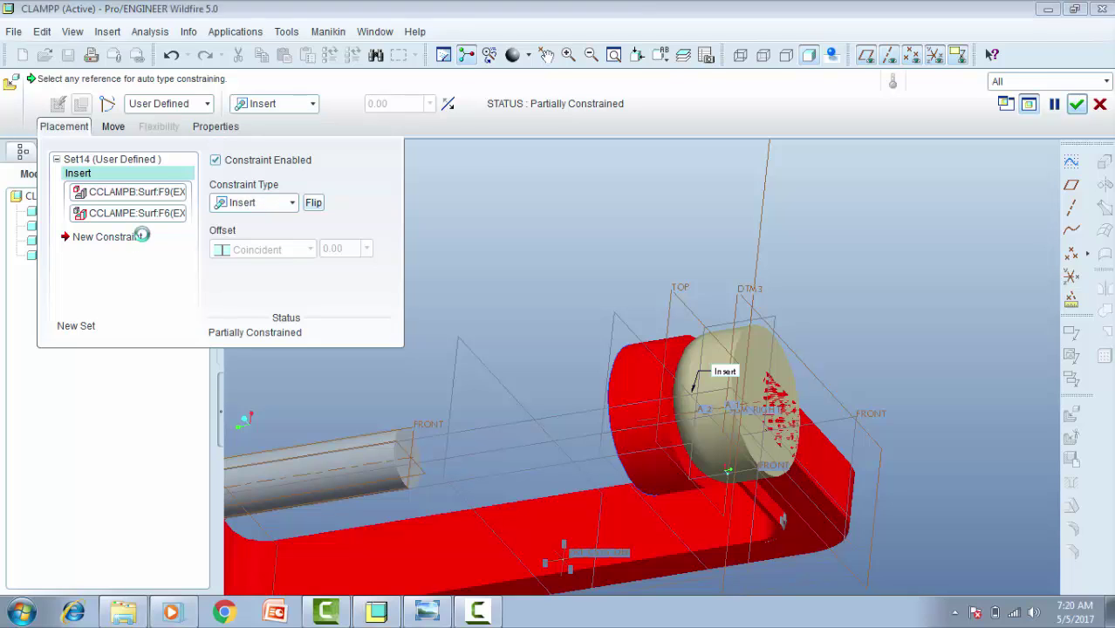
left_click(292, 204)
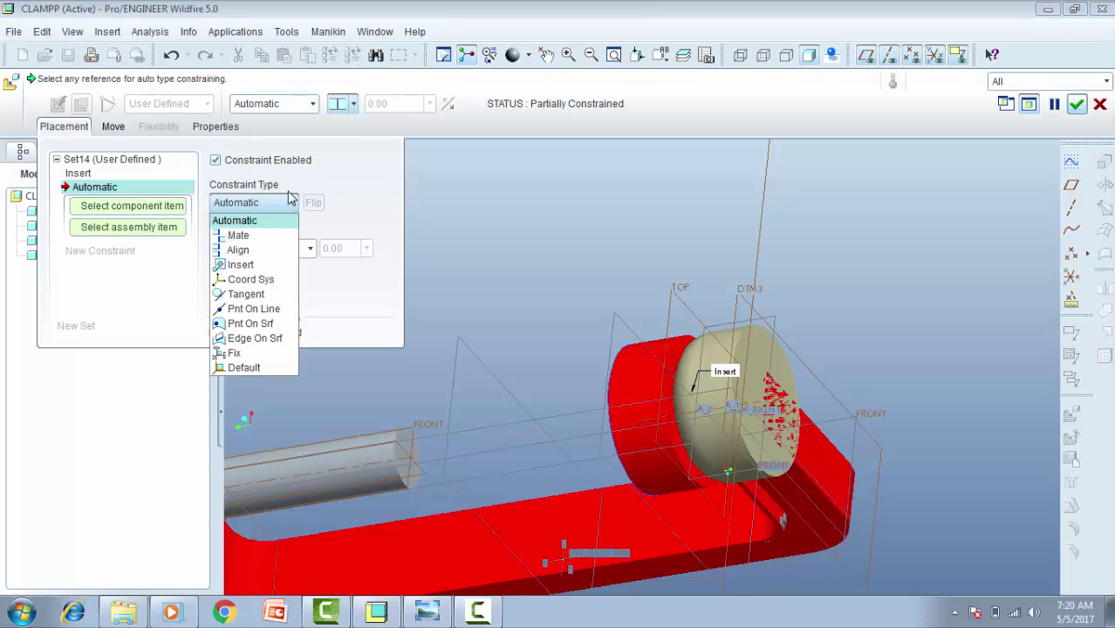
left_click(240, 235)
left_click(759, 373)
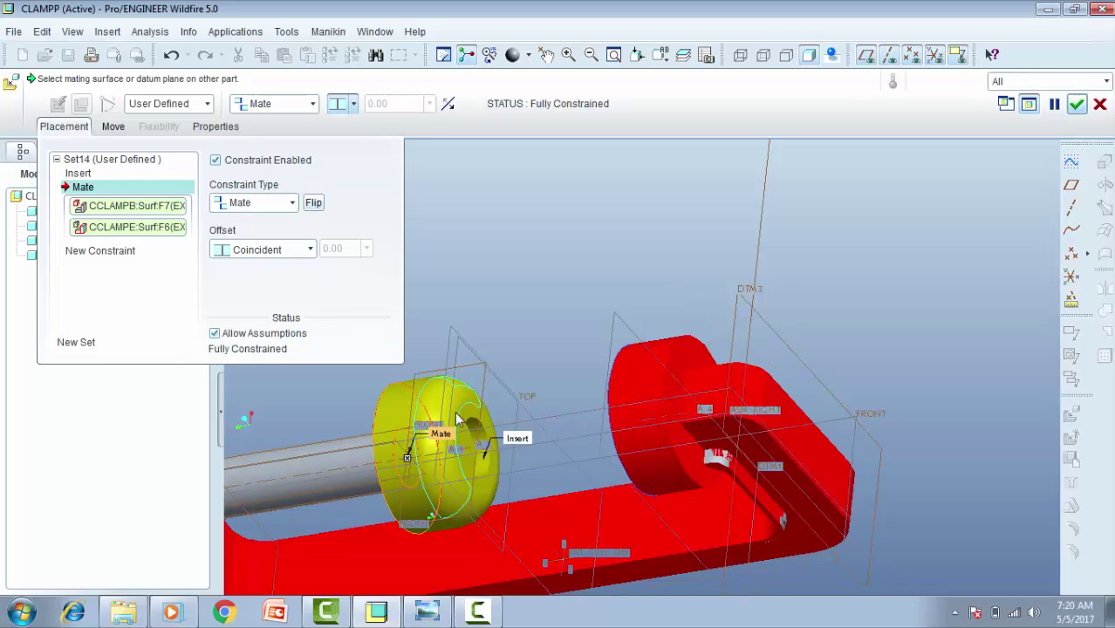
Step: Flip the pad's Mate constraint to Align and accept the component placement
left_click(316, 203)
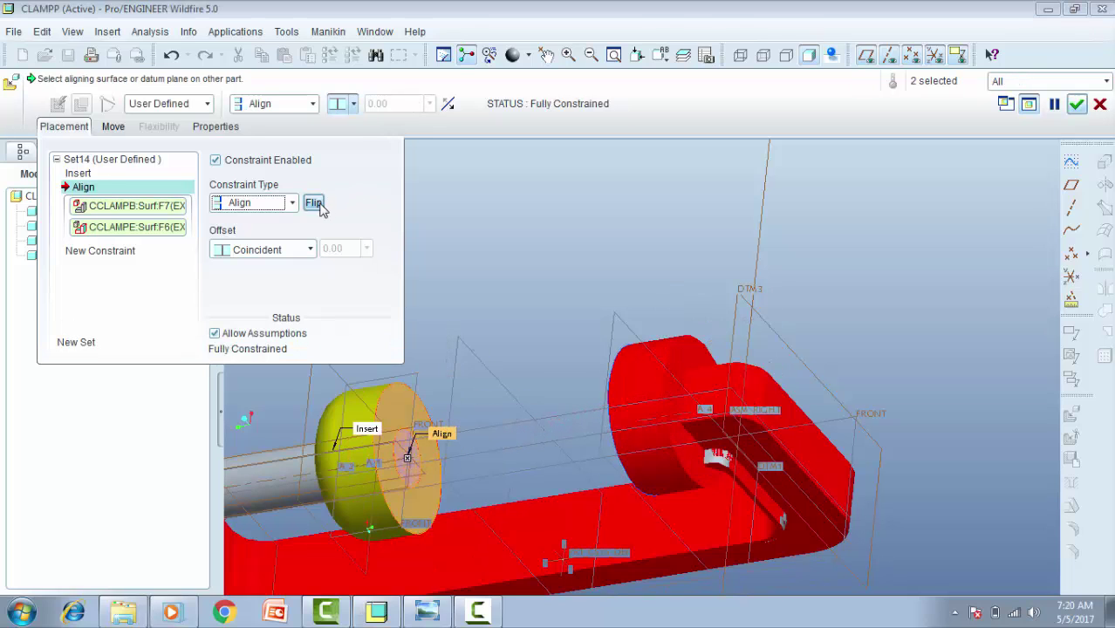
middle_click_drag(427, 184, 520, 253)
left_click(1077, 104)
middle_click_drag(682, 293, 524, 253)
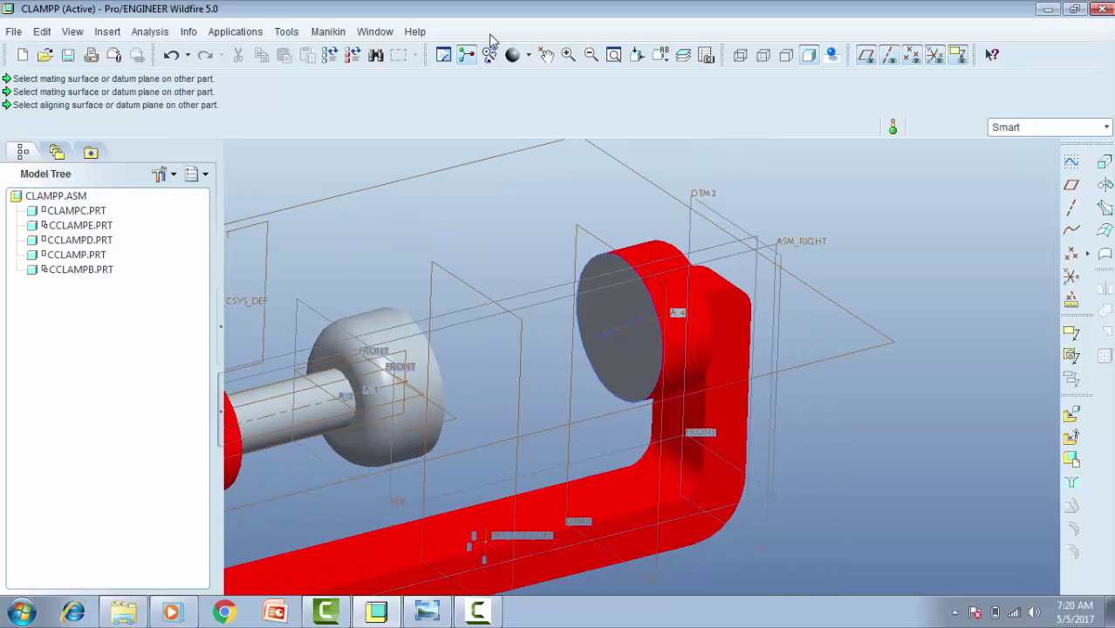
Step: Apply the red appearance to the CCLAMPB.PRT pad
left_click(528, 56)
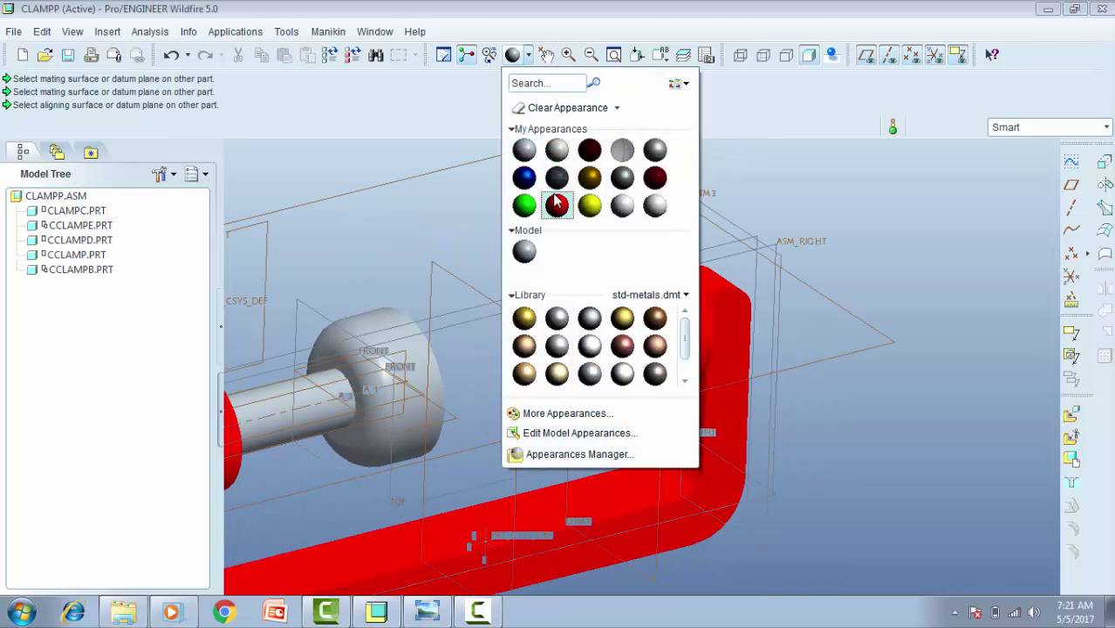
left_click(557, 204)
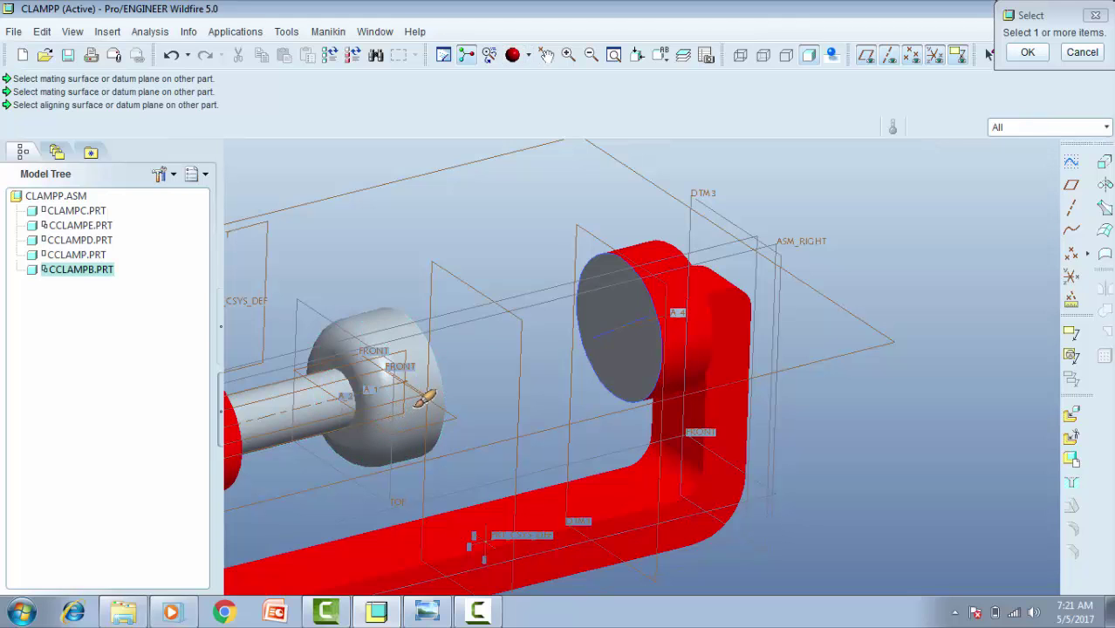
left_click(1026, 54)
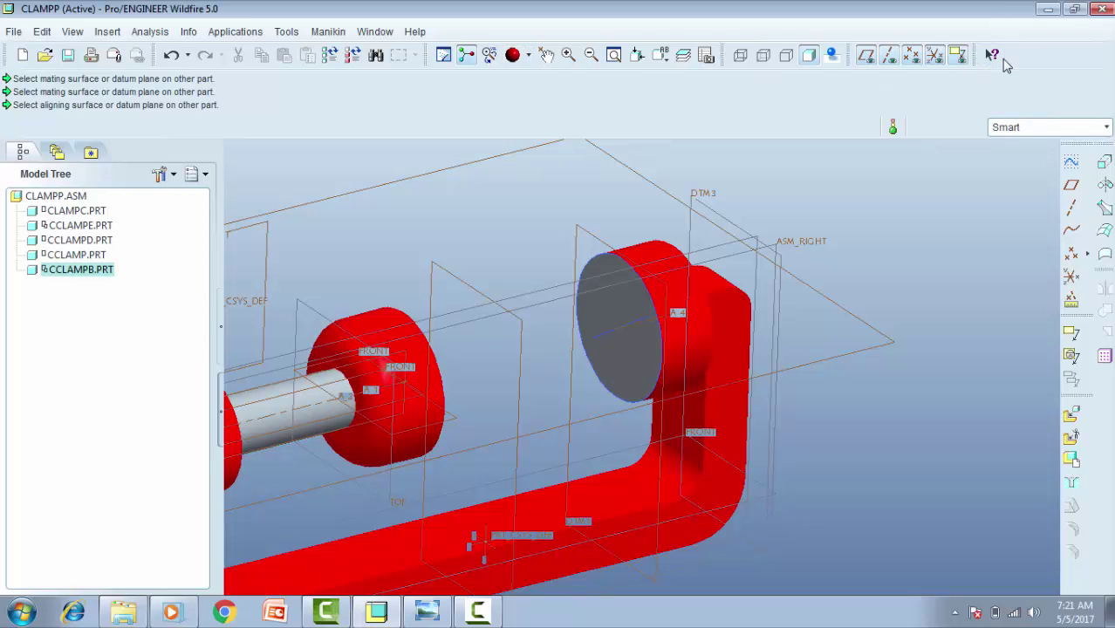
Step: Apply the current red appearance to the CCLAMP.PRT frame
middle_click_drag(805, 194, 722, 194)
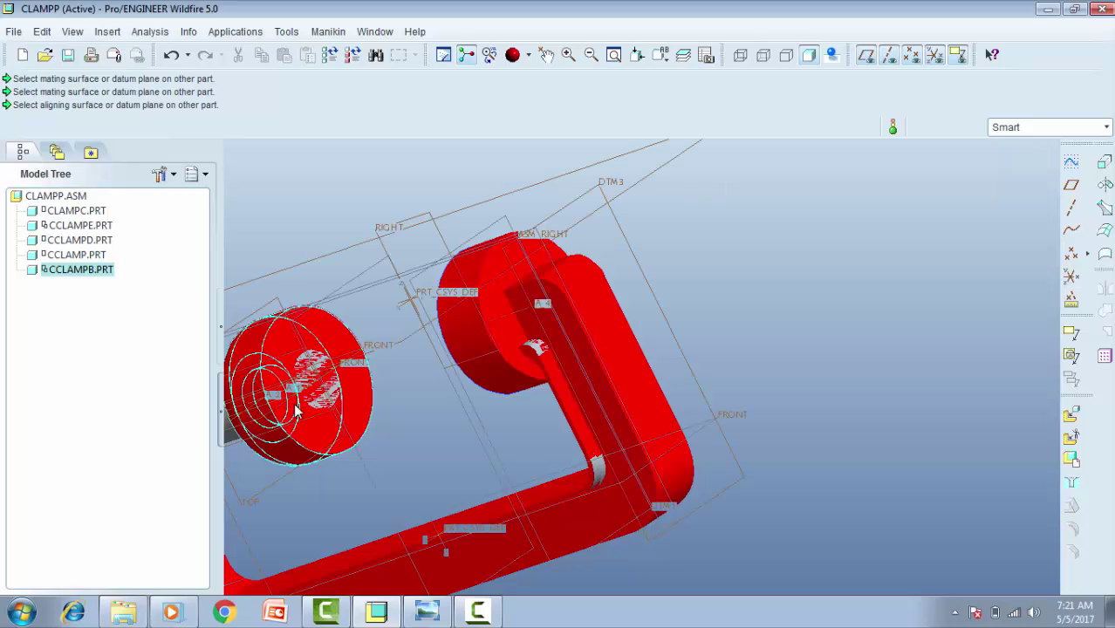
left_click(515, 57)
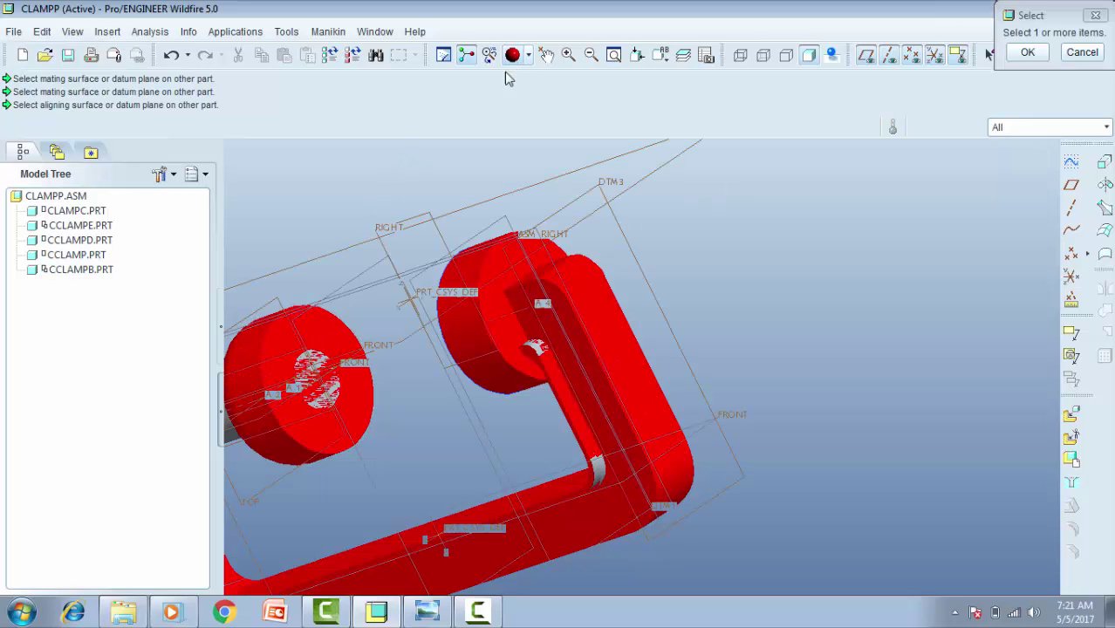
left_click(345, 363)
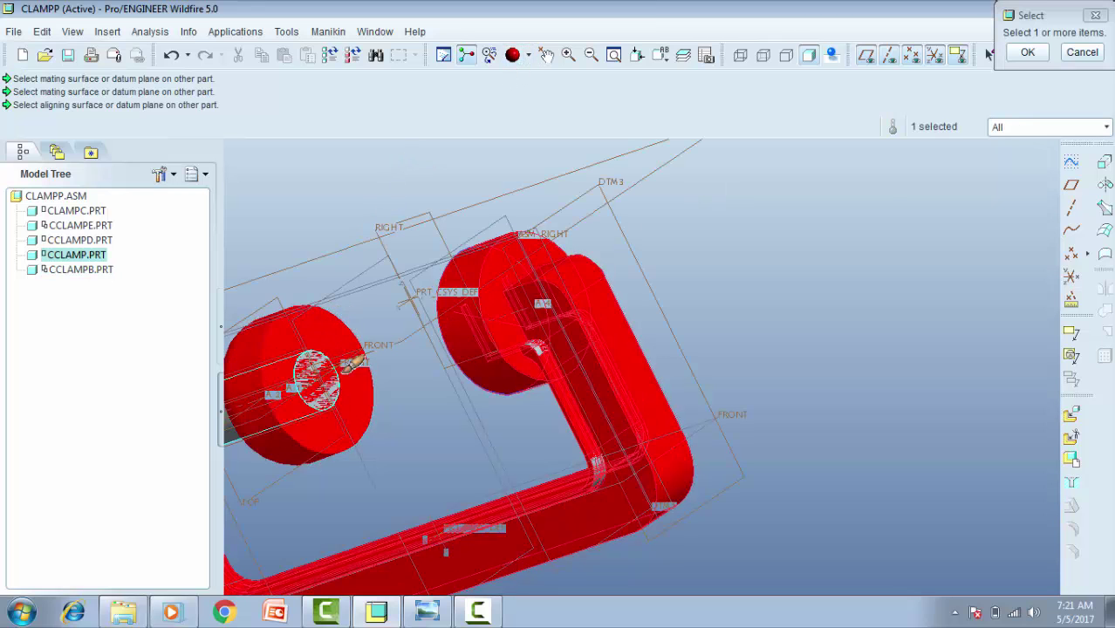
left_click(1027, 52)
middle_click_drag(681, 368, 517, 361)
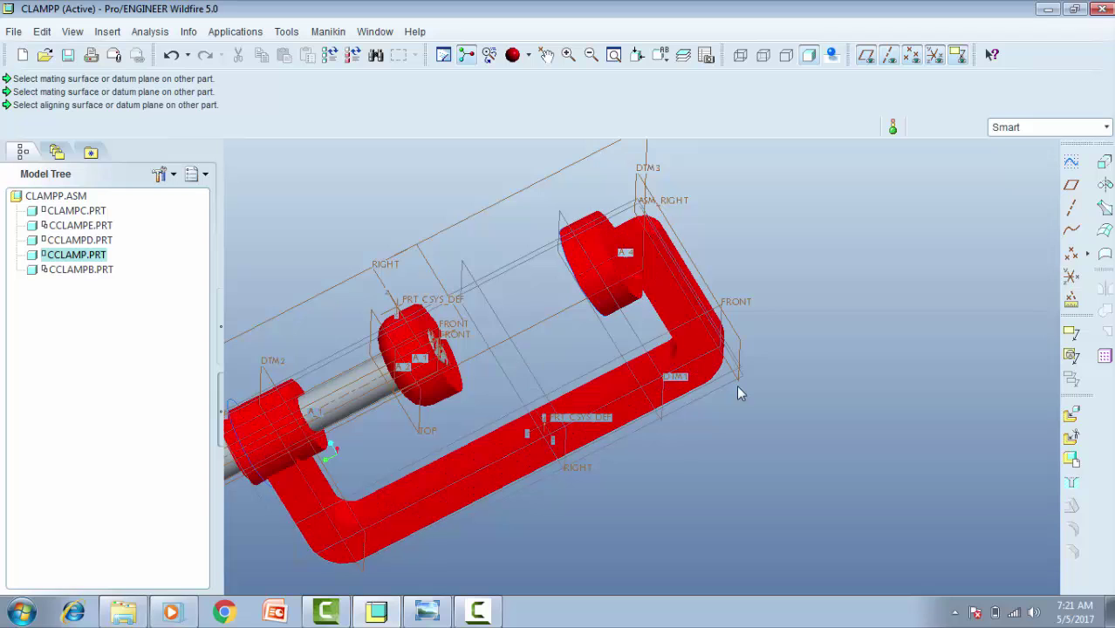
Step: Open the CCLAMP.PRT frame's placement definition and accept it with its existing Insert constraint
key("ctrl+d")
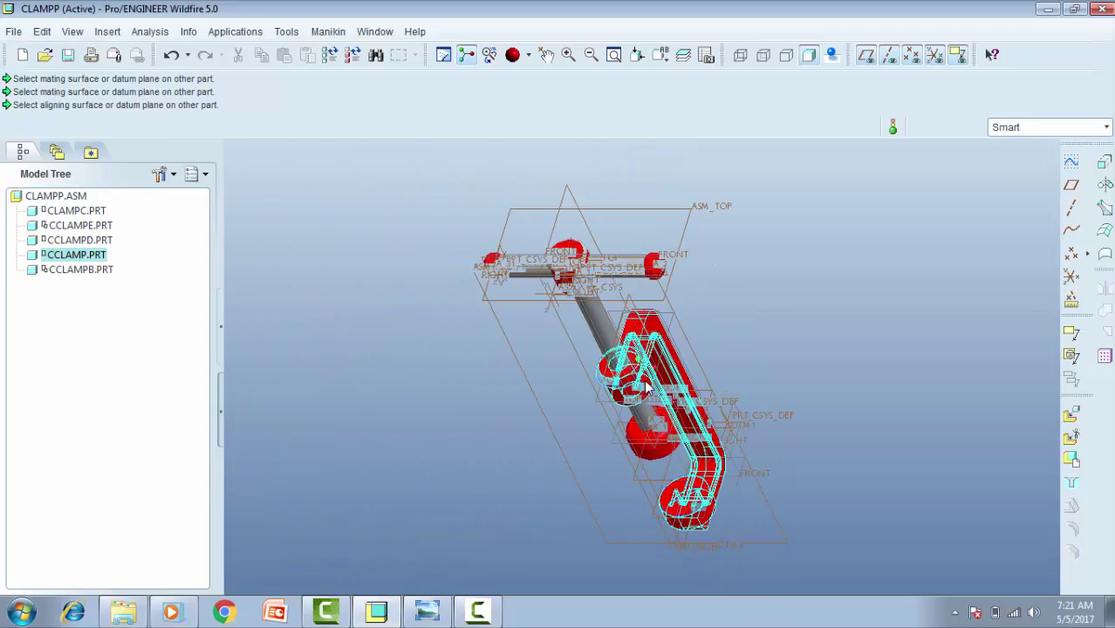
middle_click_drag(729, 386, 735, 231)
scroll(739, 321, "up", 5)
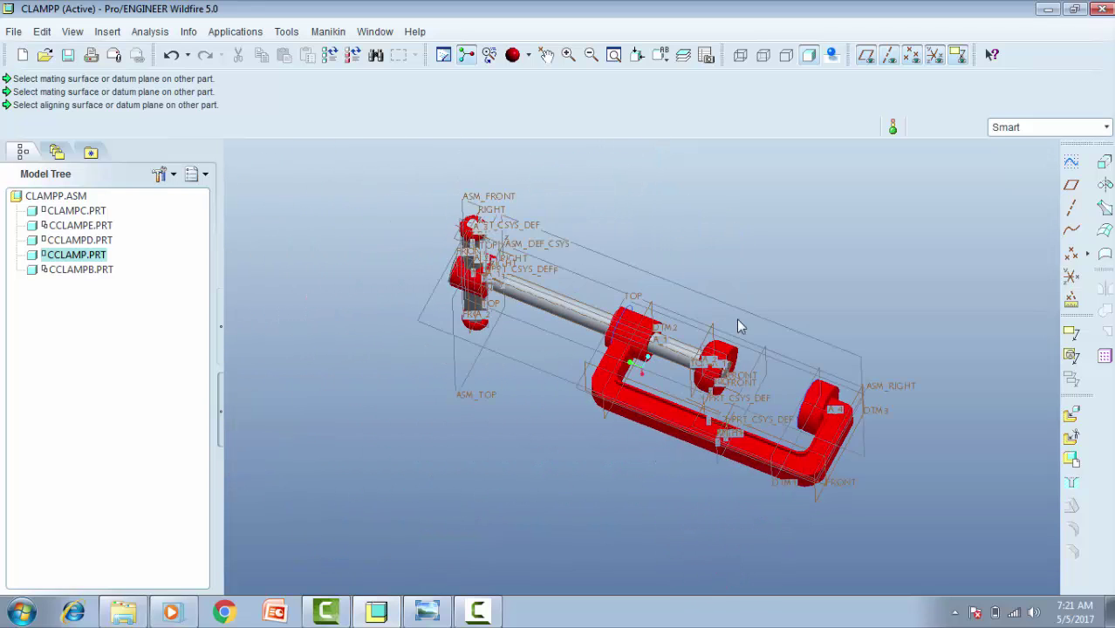
scroll(725, 376, "up", 4)
mouse_move(704, 362)
middle_mouse_down()
mouse_move(731, 353)
mouse_move(709, 352)
middle_mouse_up()
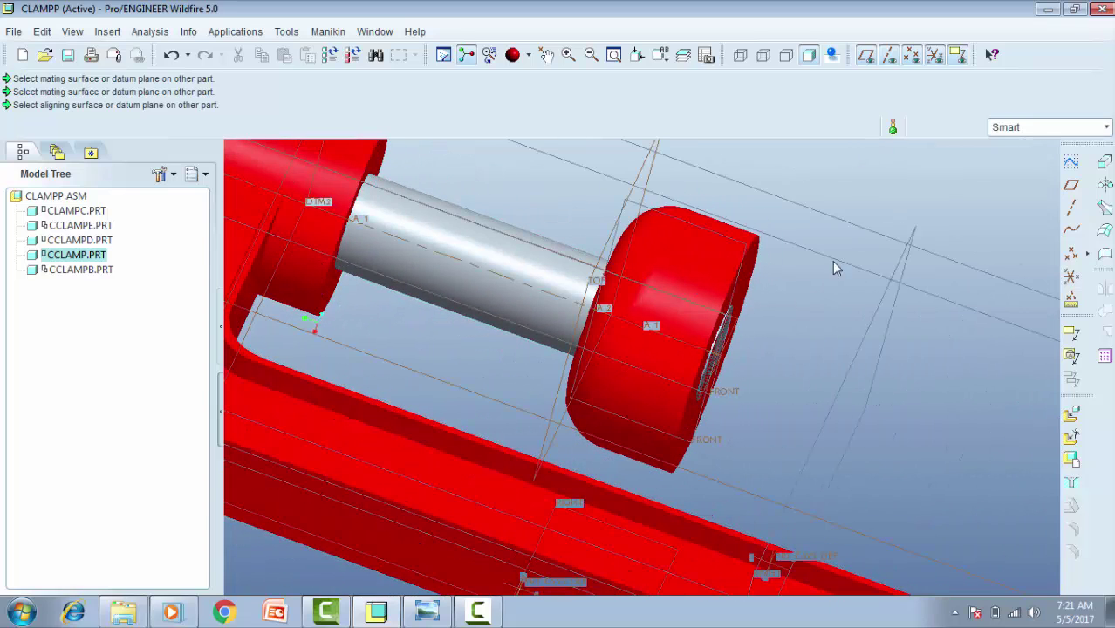
right_click(99, 265)
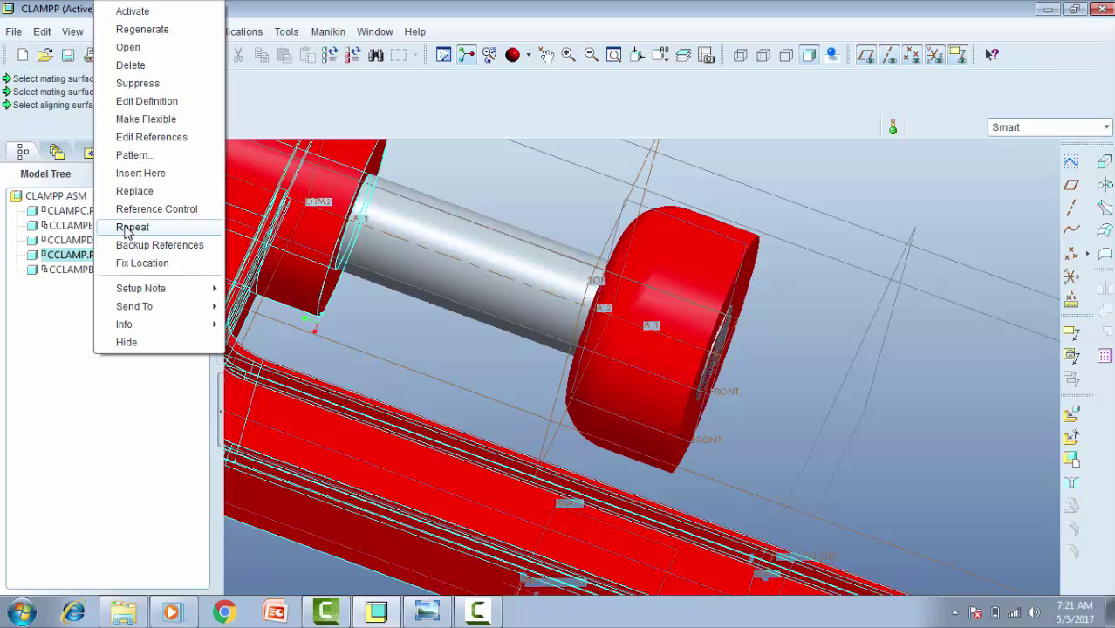
left_click(135, 106)
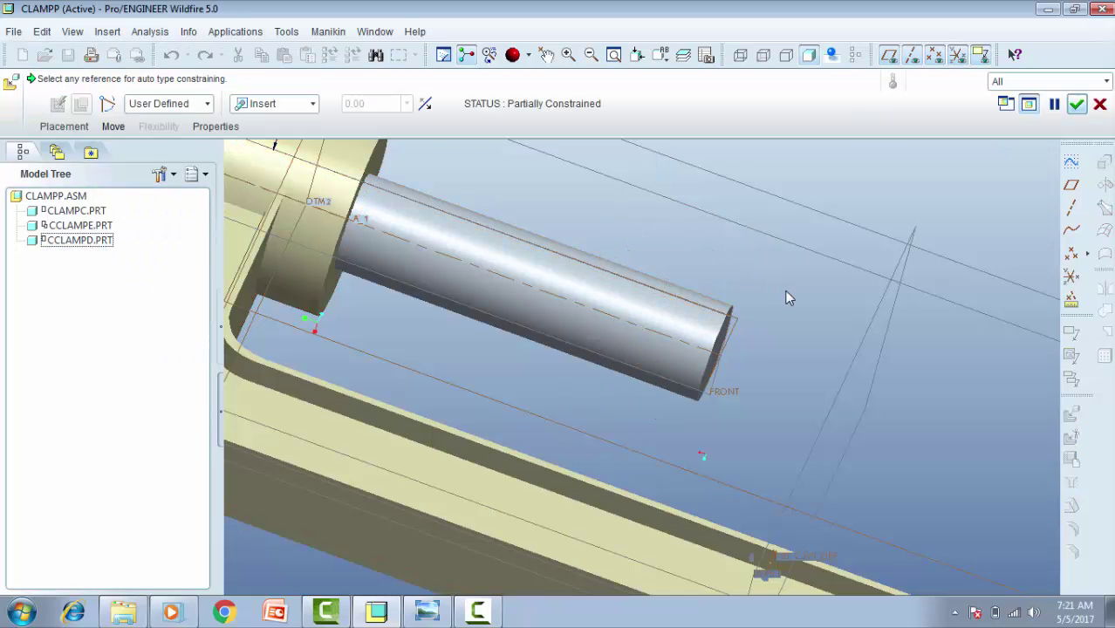
scroll(781, 297, "down", 3)
scroll(768, 308, "down", 3)
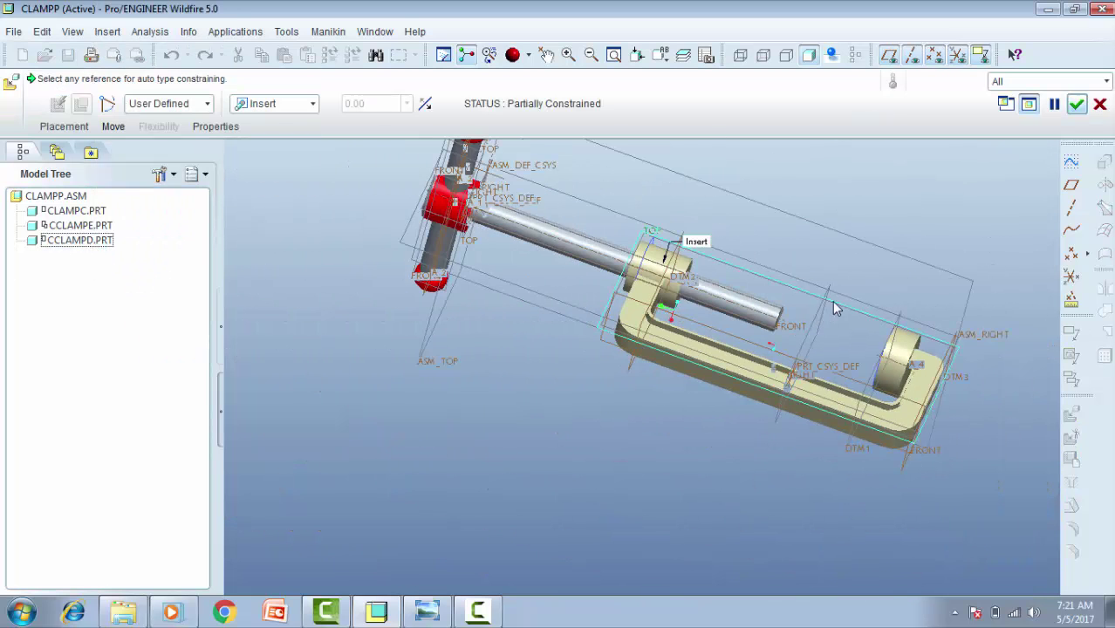
middle_click_drag(833, 307, 794, 445)
left_click(1077, 104)
middle_click_drag(926, 210, 978, 272)
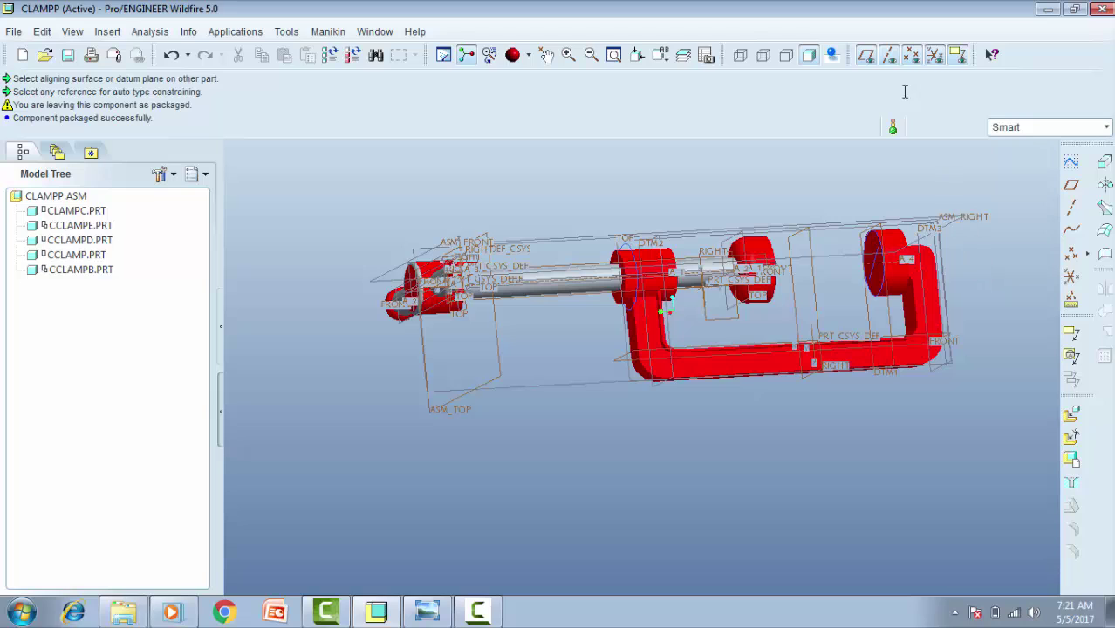
Step: Hide the datum planes, axes, datum points, coordinate systems and annotations
left_click(864, 56)
left_click(908, 56)
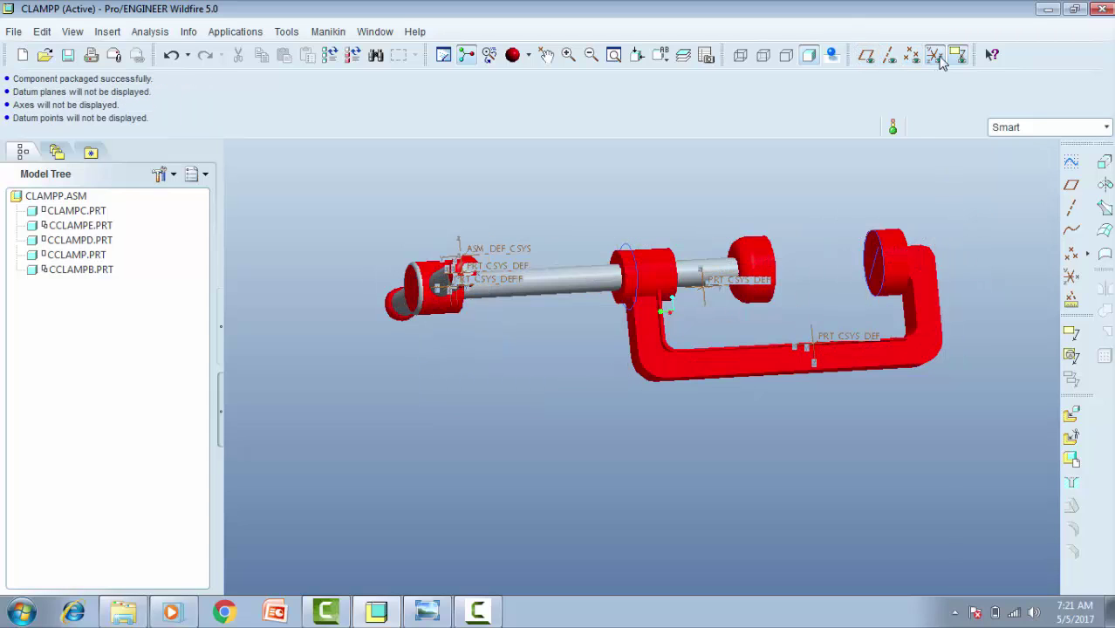
left_click(958, 56)
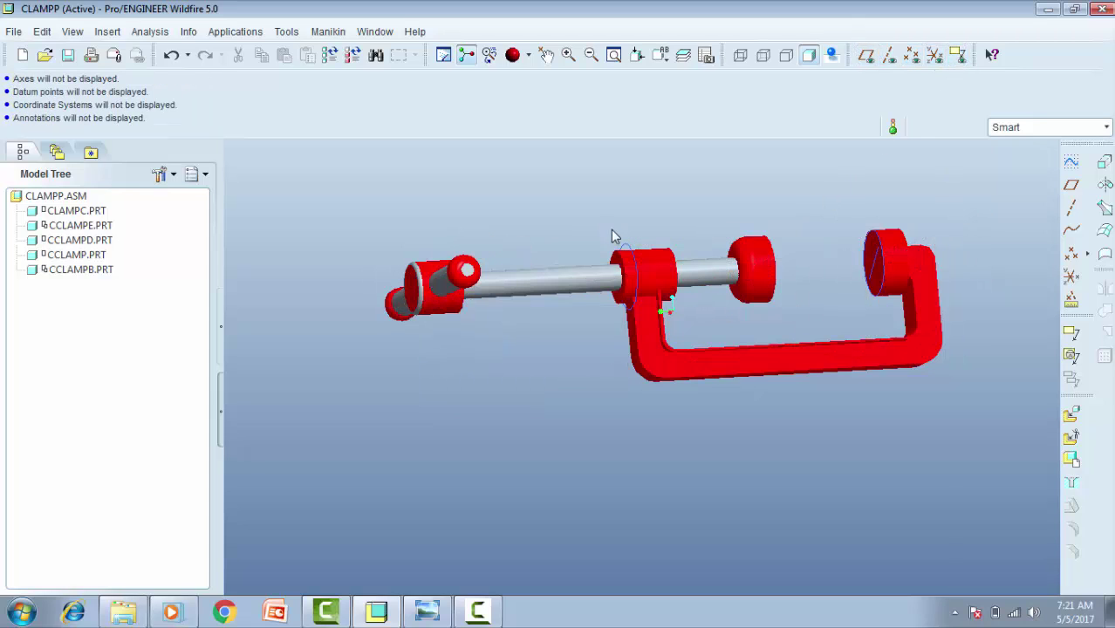
Step: Select the circular sketch curve around the frame's rod collar
left_click(632, 256)
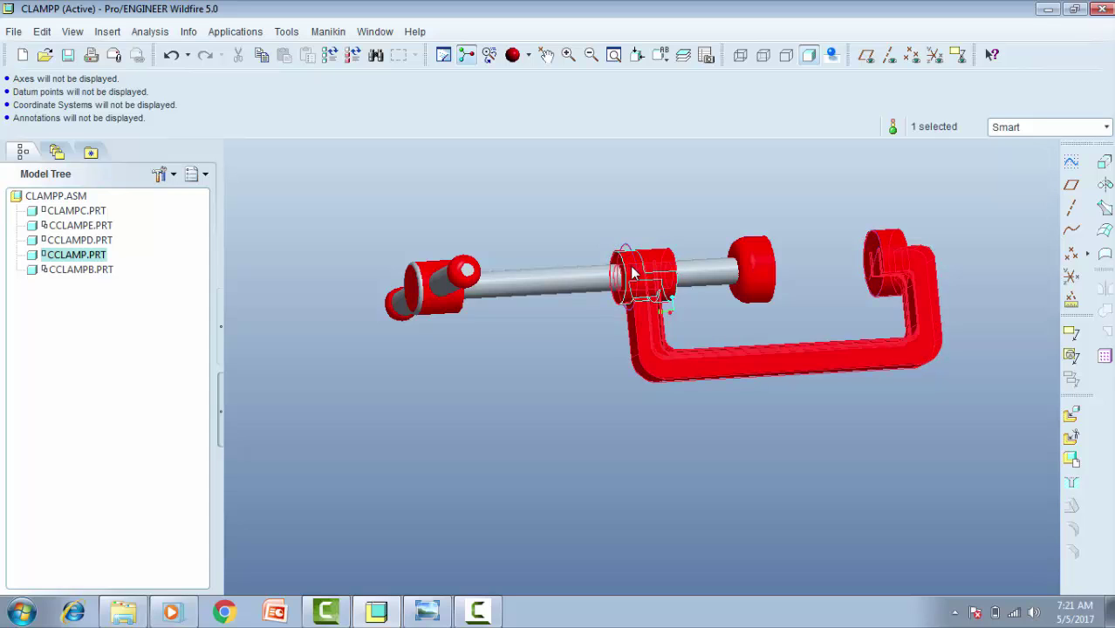
mouse_move(632, 255)
left_mouse_down("ctrl+alt")
mouse_move(628, 338)
mouse_move(645, 279)
left_mouse_up("ctrl+alt")
scroll(645, 280, "down", 8)
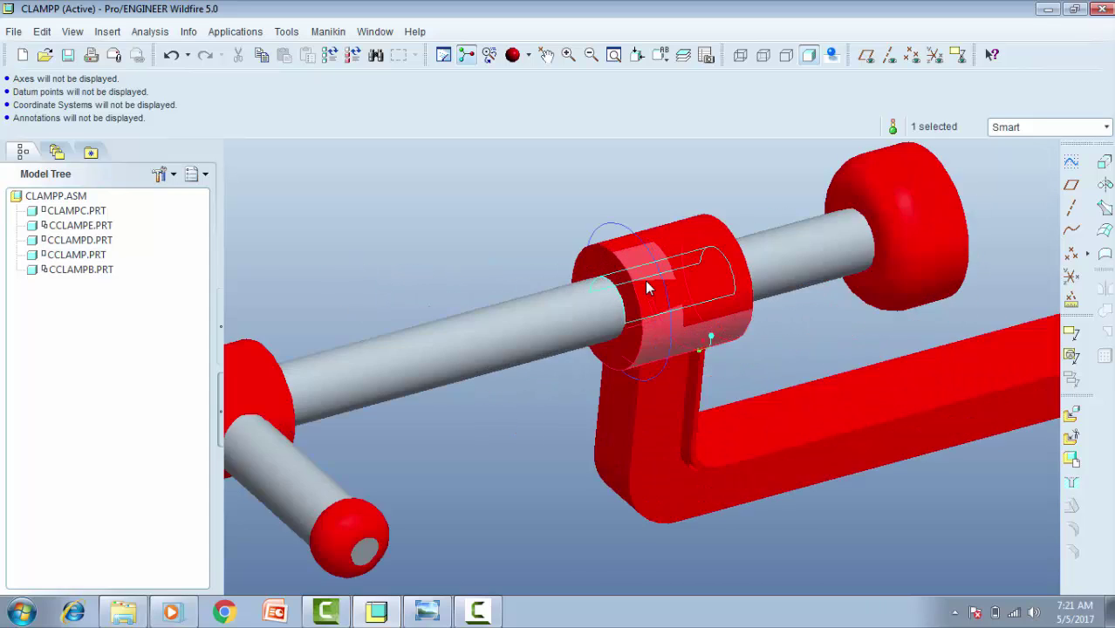
left_click(589, 174)
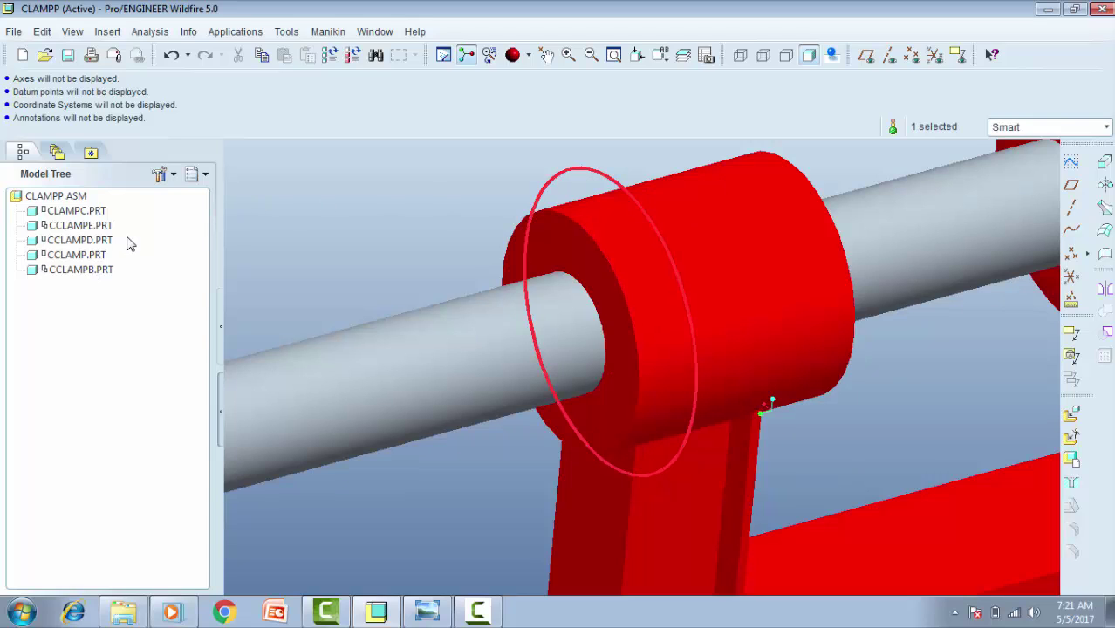
Step: Open the CCLAMP.PRT frame in its own part window
left_click(75, 255)
right_click(75, 256)
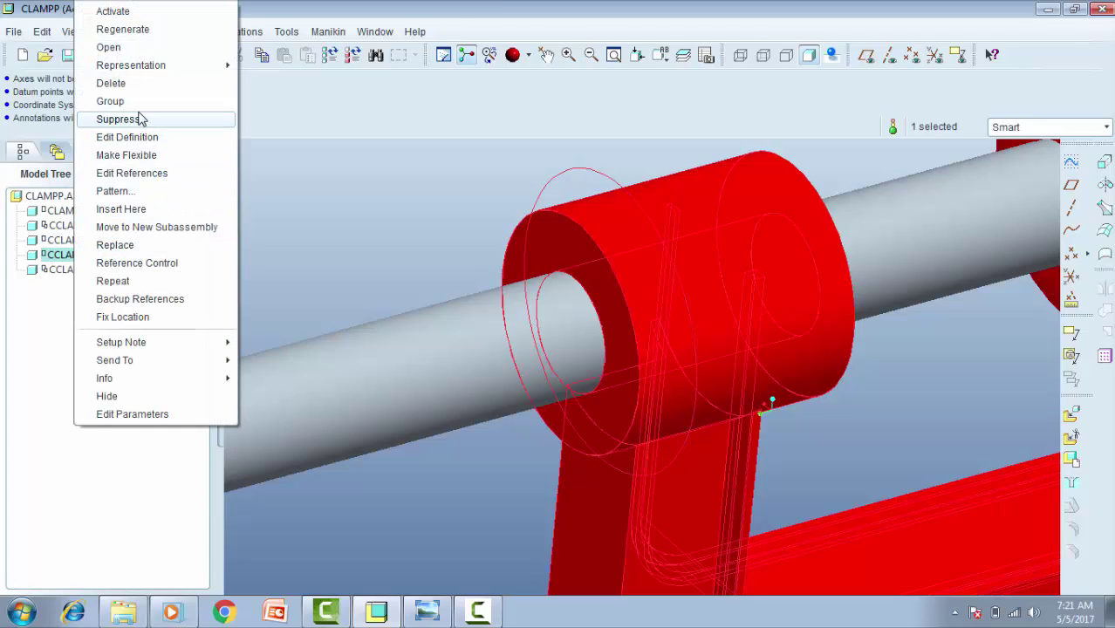
left_click(108, 48)
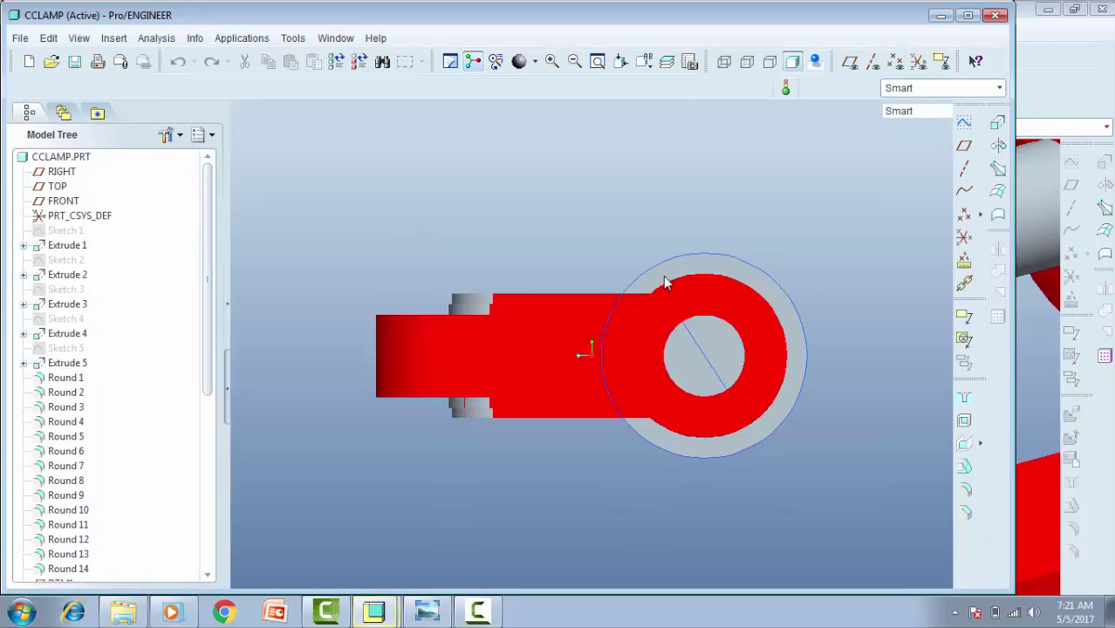
middle_click_drag(667, 281, 463, 291)
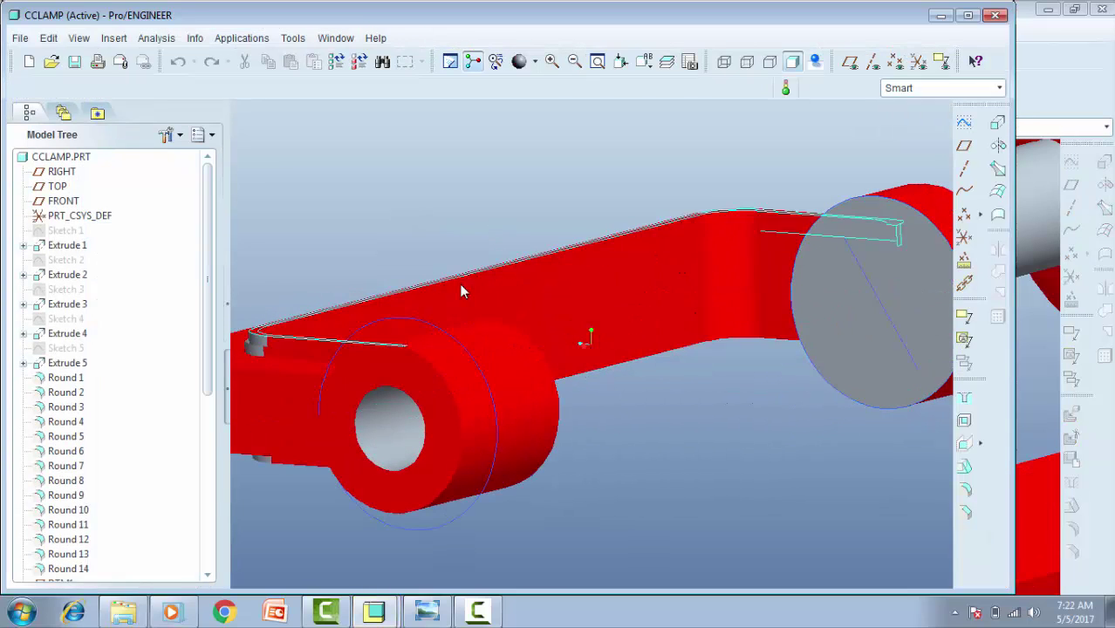
Step: Try deleting the circular sketch curve around the frame's rod collar, and undo the deletion
left_click(430, 318)
key("Delete")
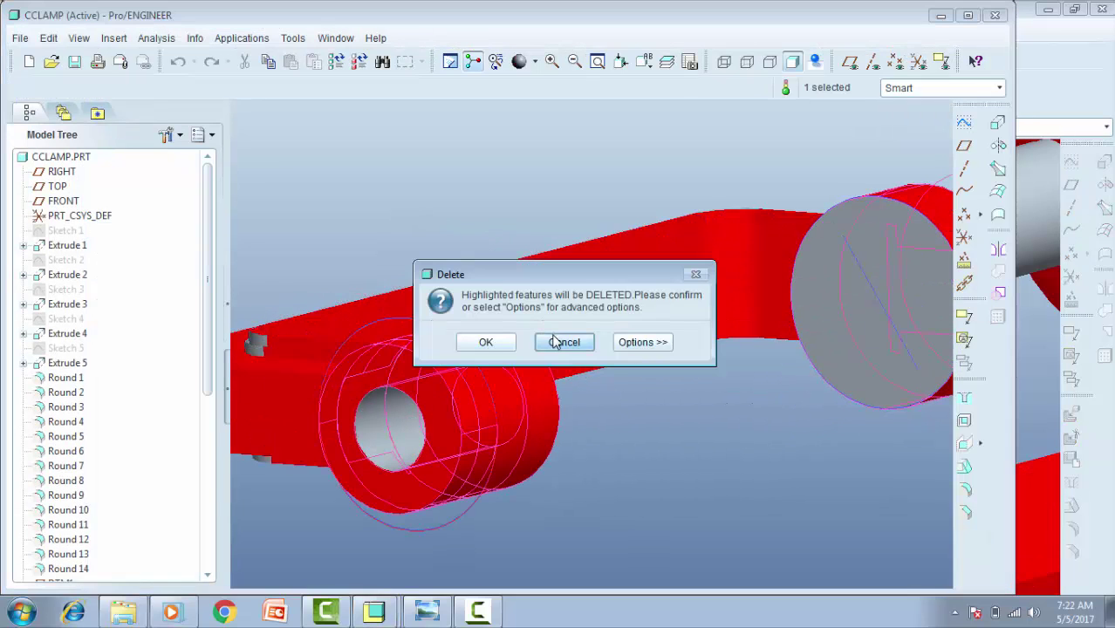
left_click(487, 342)
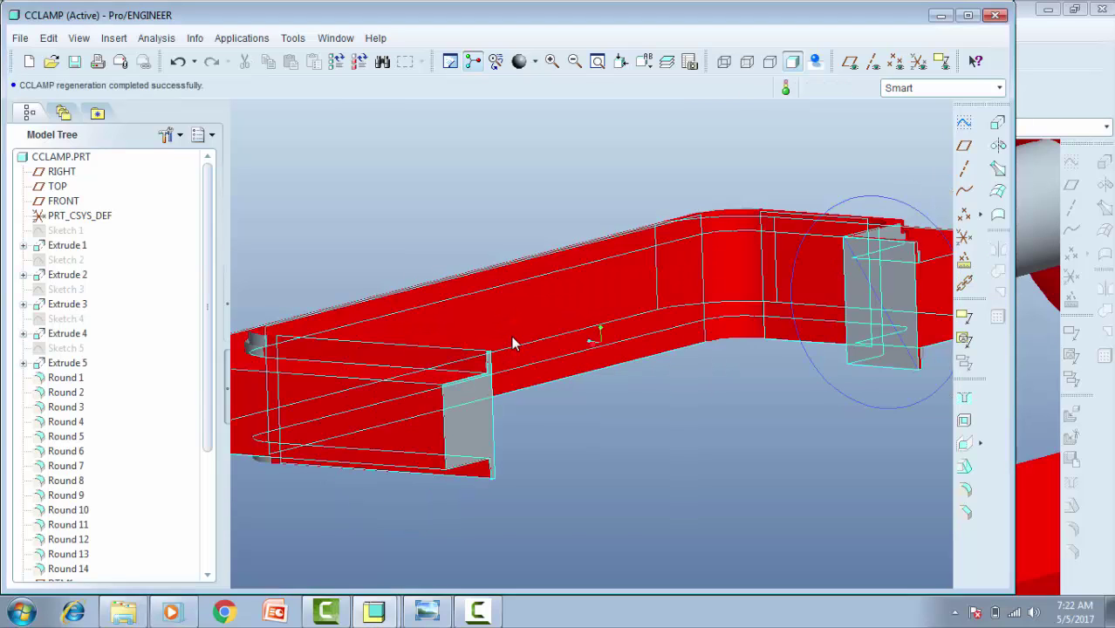
key("ctrl+z")
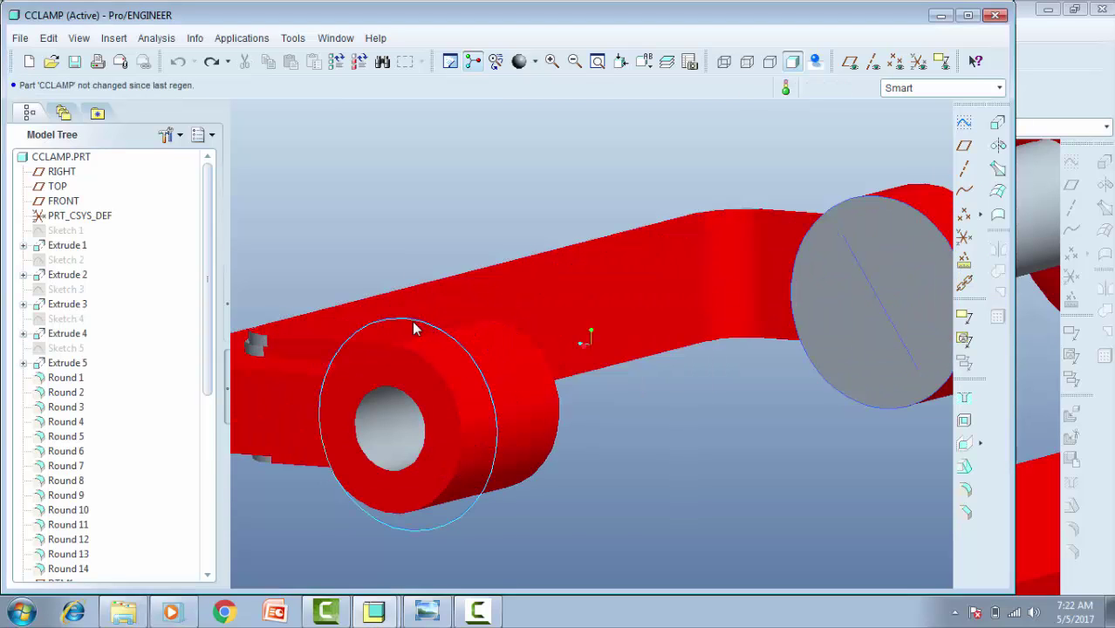
Step: Hide Sketch 7, the circular curve around the rod collar, and close the CCLAMP part window
scroll(182, 330, "down", 6)
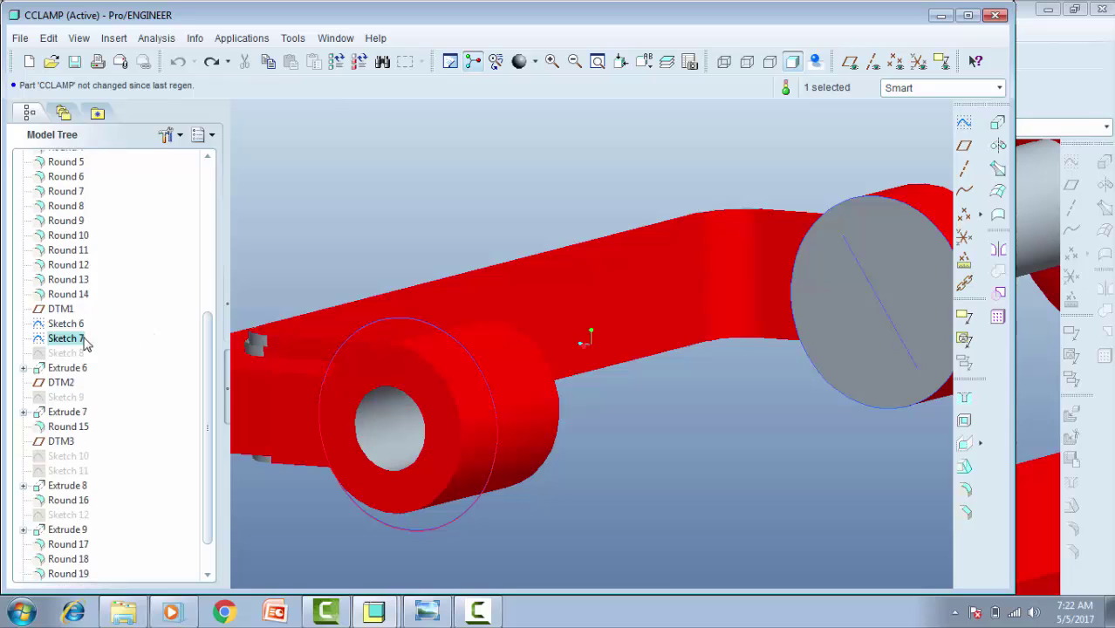
right_click(84, 340)
left_click(114, 308)
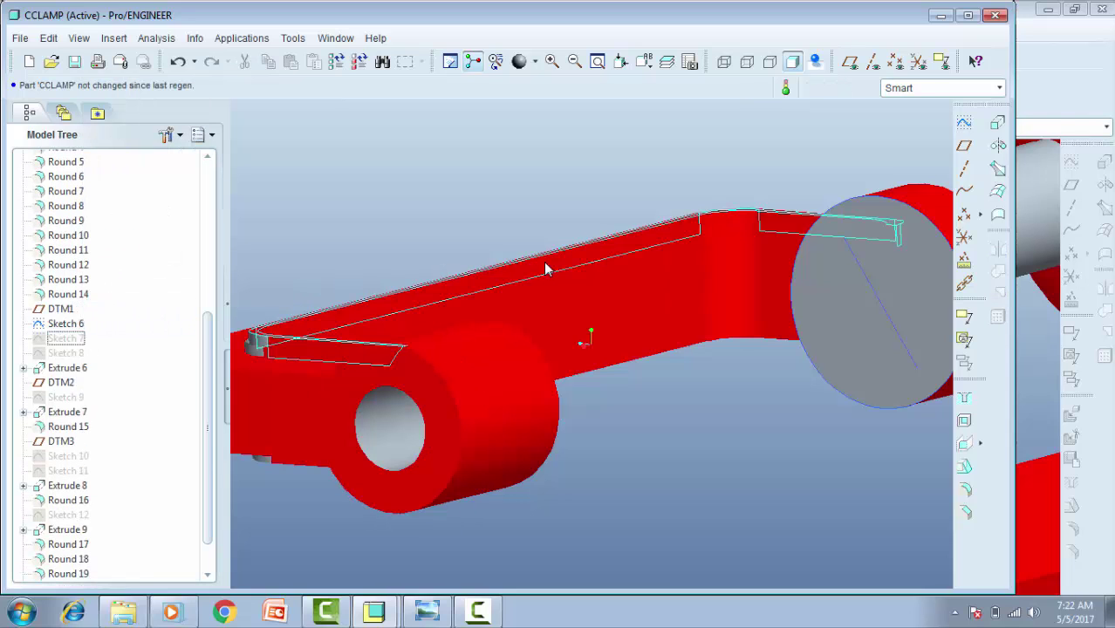
left_click(996, 15)
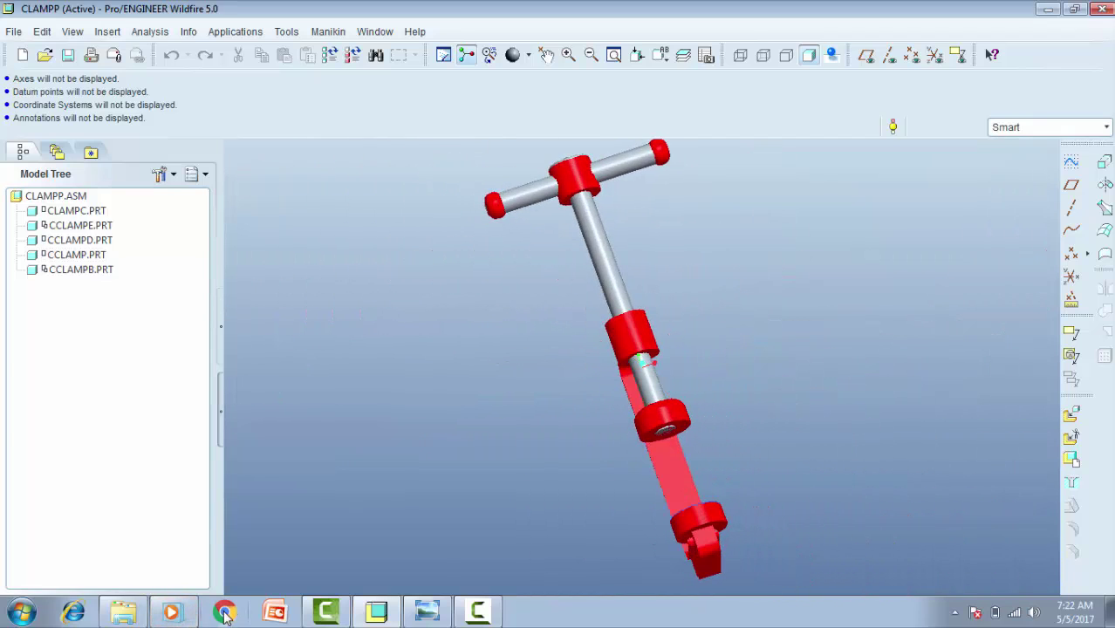
Step: Switch to Windows Photo Viewer and examine the C-Clamp reference image, keeping the file
left_click(172, 612)
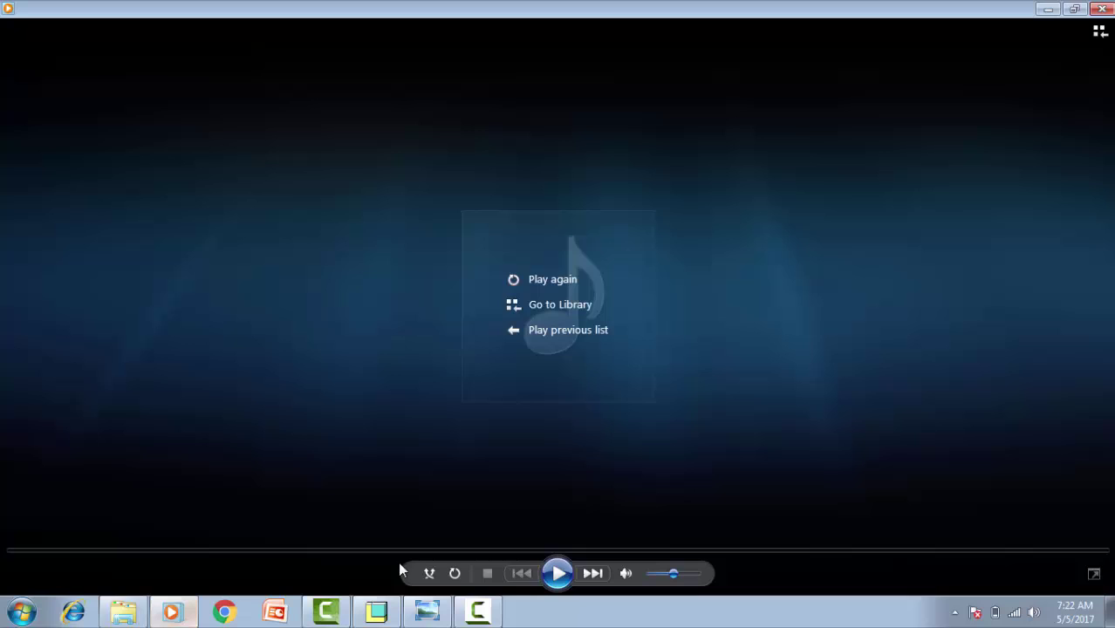
left_click(547, 579)
left_click(439, 613)
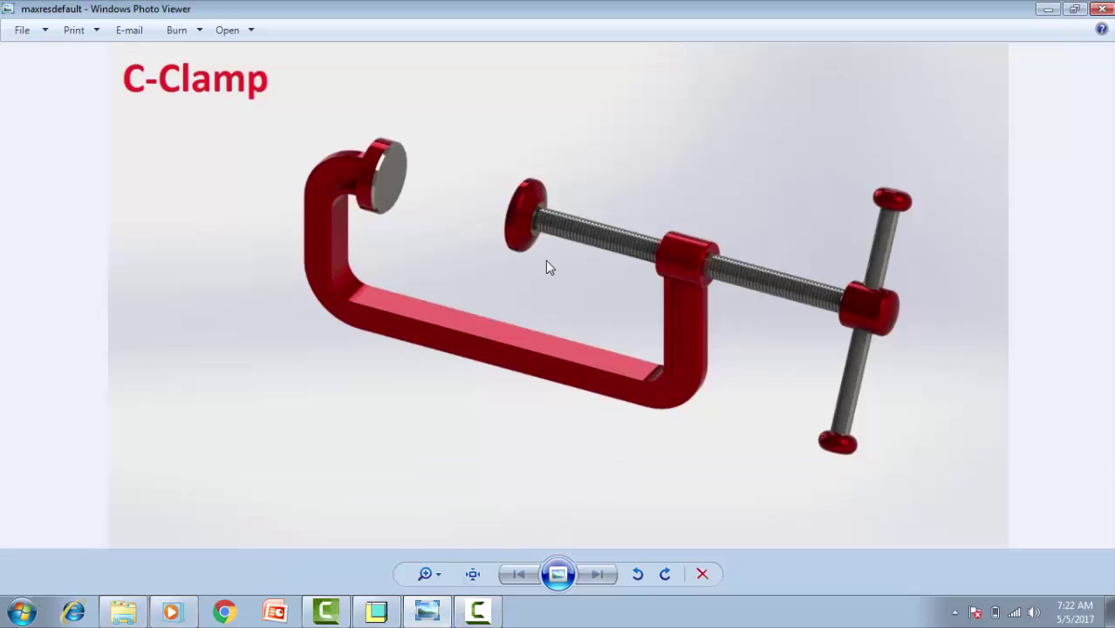
key("Delete")
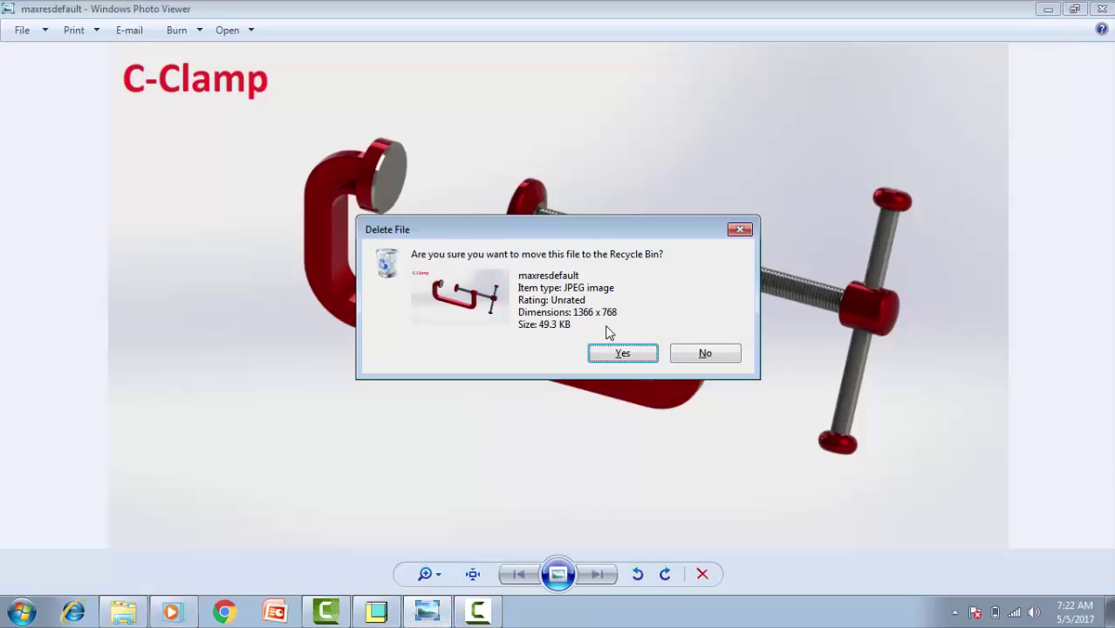
left_click(736, 359)
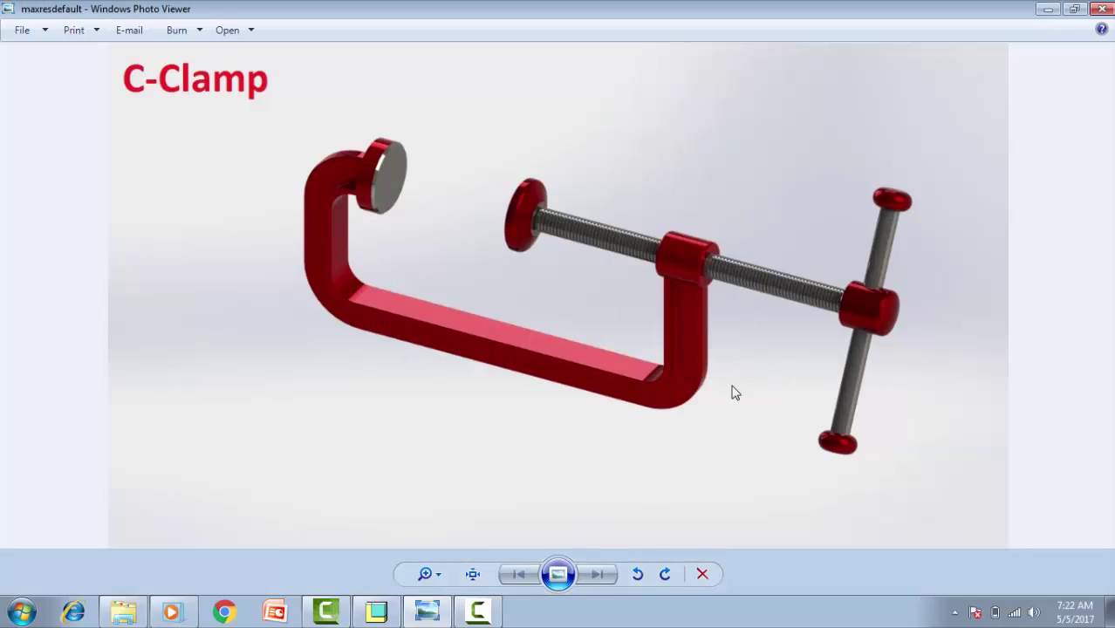
Step: Switch back to Pro/ENGINEER and examine the CLAMPP assembly from several angles for comparison with the reference image
left_click(376, 614)
middle_click_drag(521, 388, 795, 236)
middle_click_drag(716, 303, 540, 256)
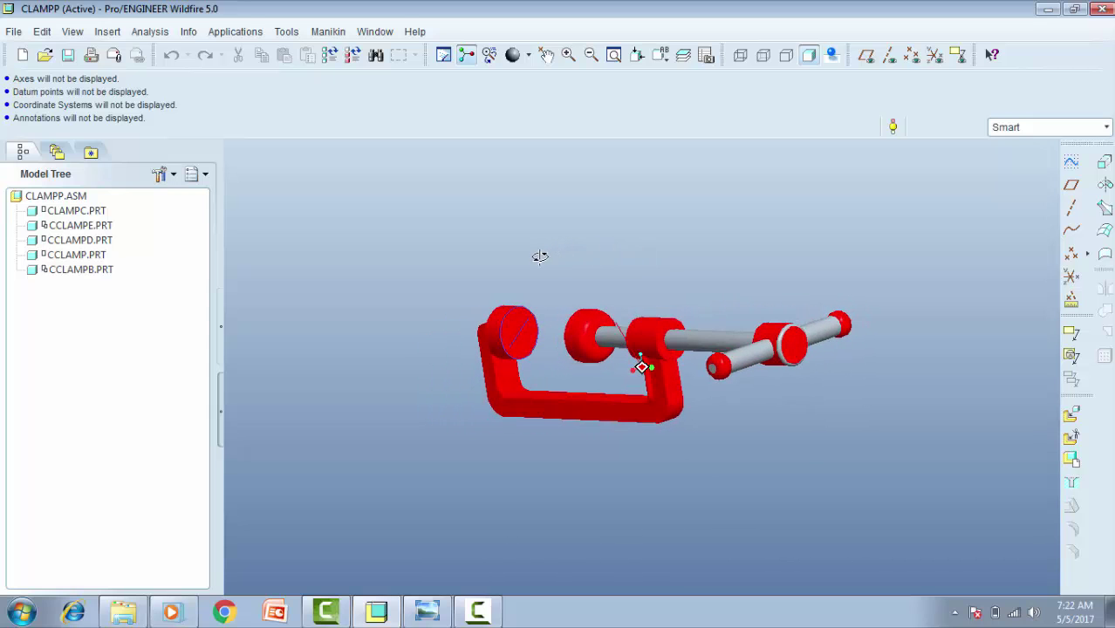
middle_click_drag(578, 318, 774, 291)
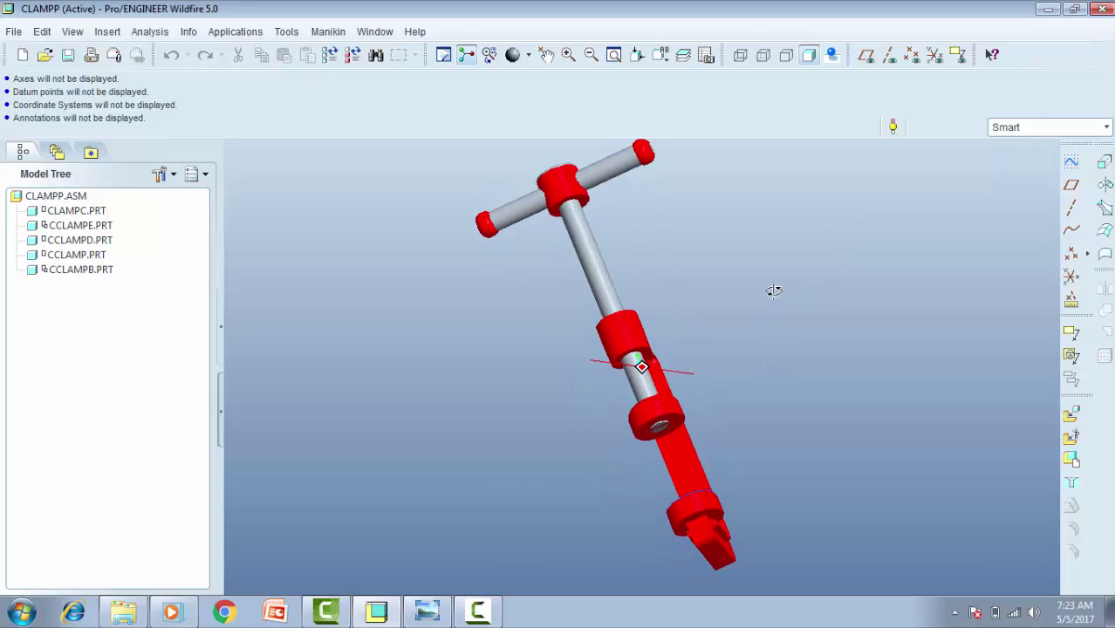
Step: Examine the clamp assembly in the saved BACK, BOTTOM, FRONT, TOP and Default Orientation views, and from a freely rotated angle
left_click(663, 56)
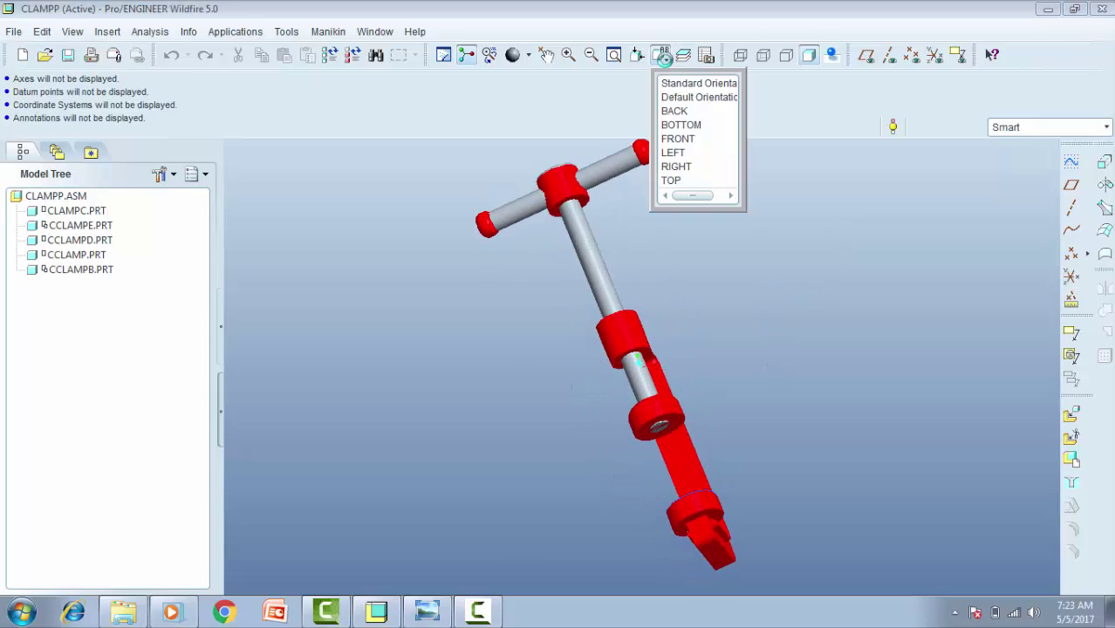
left_click(672, 112)
left_click(663, 56)
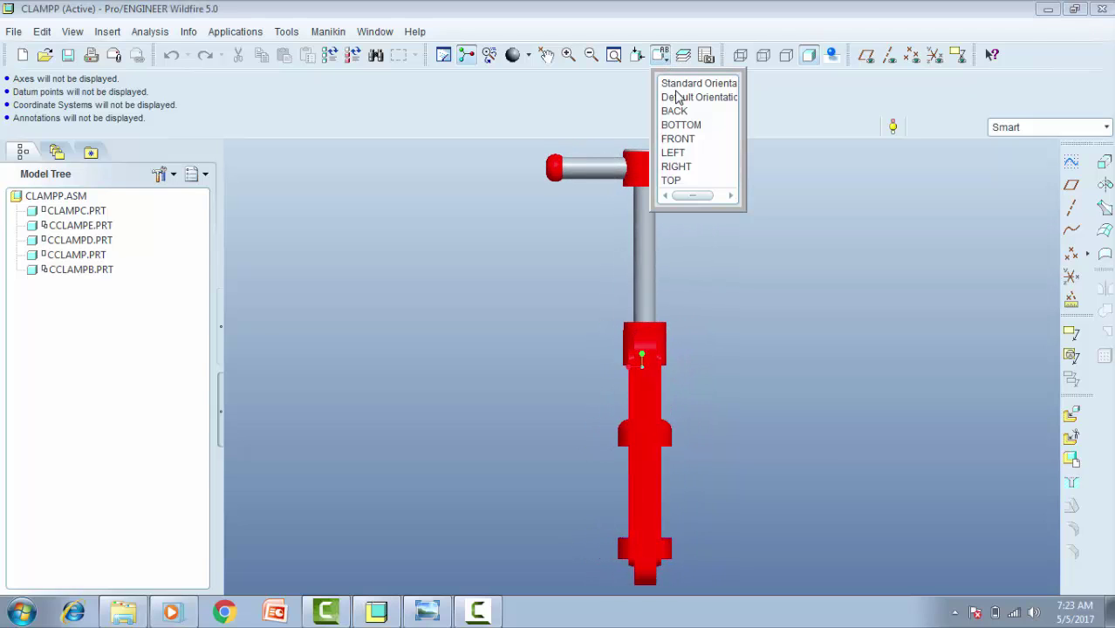
left_click(686, 126)
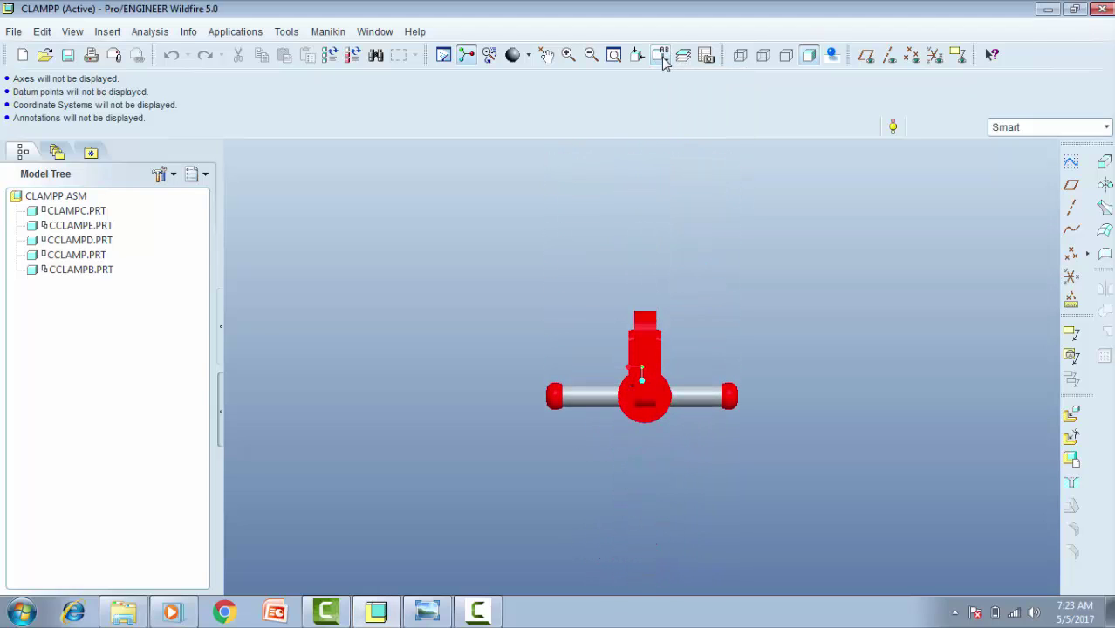
left_click(662, 56)
left_click(669, 140)
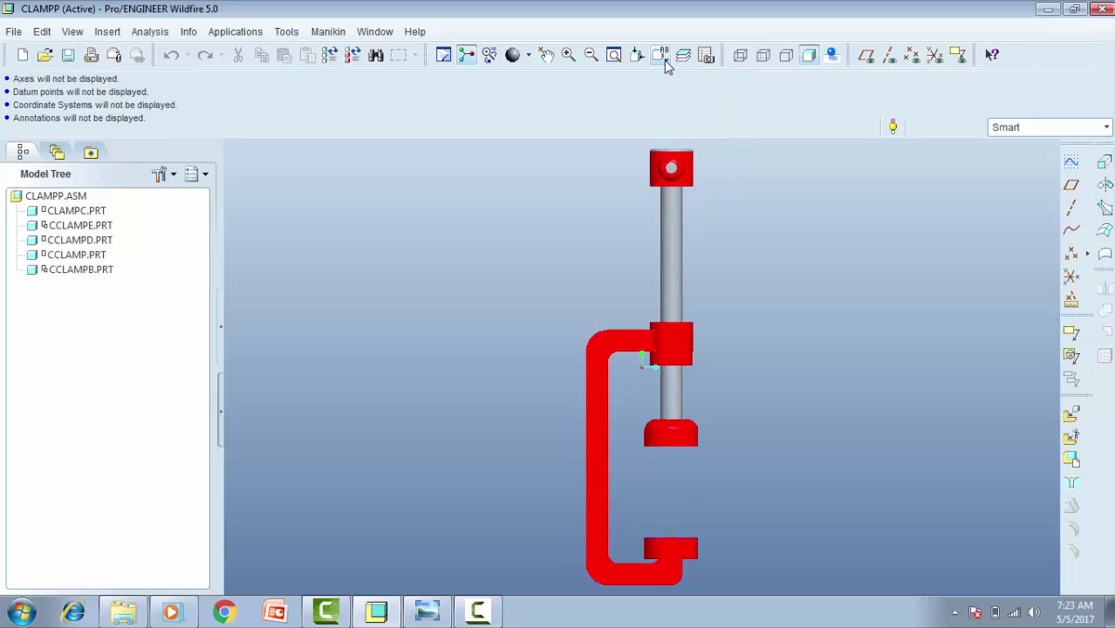
left_click(662, 56)
left_click(672, 181)
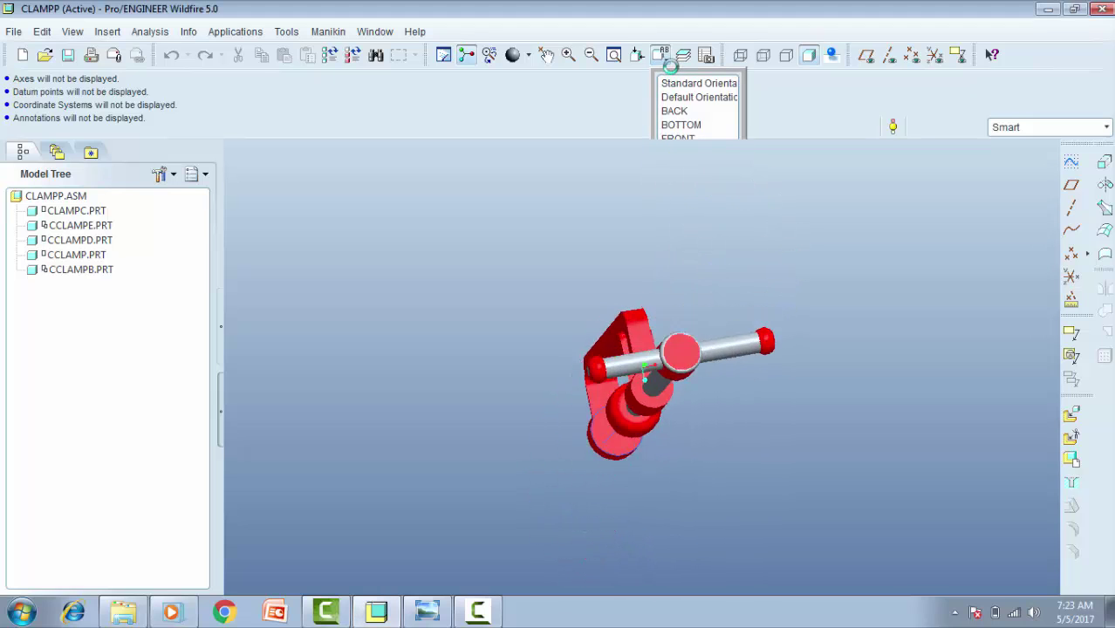
left_click(662, 56)
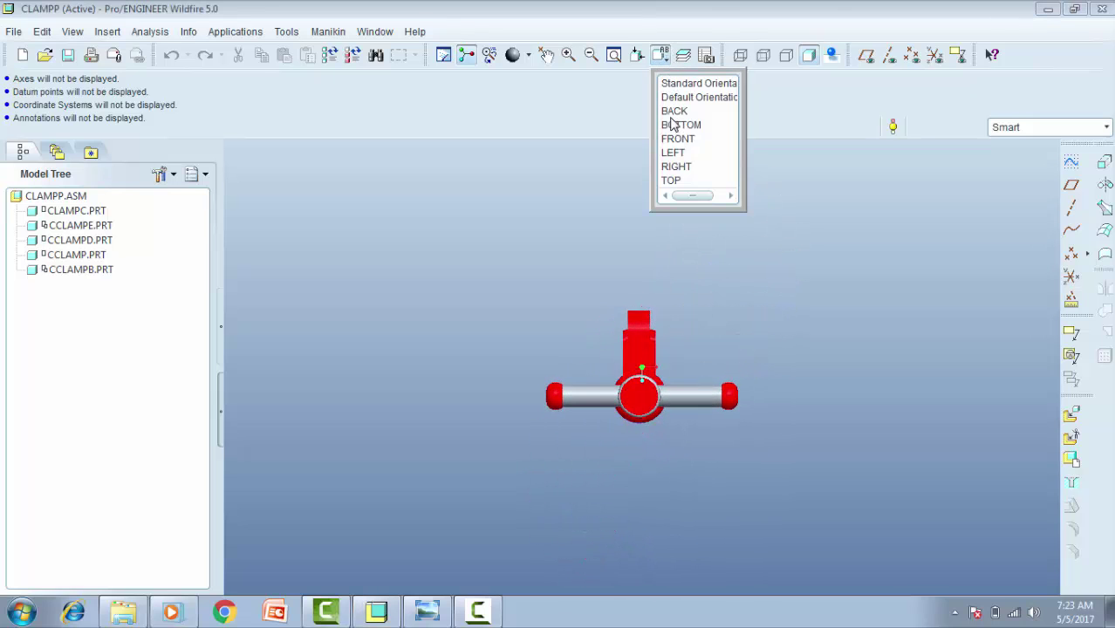
left_click(674, 100)
left_click(662, 56)
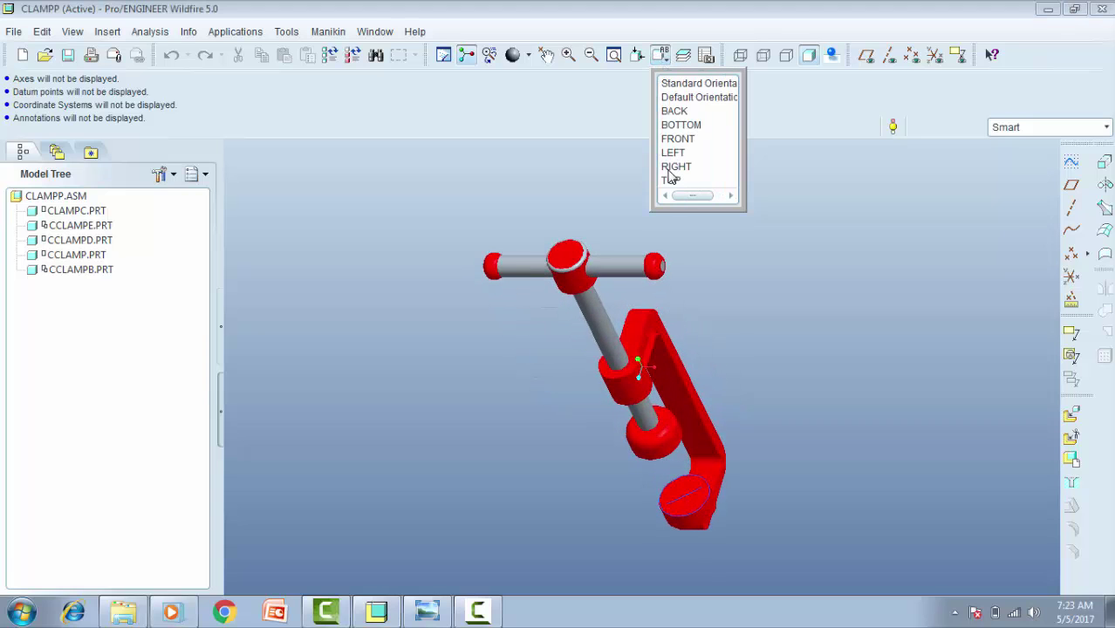
left_click(681, 125)
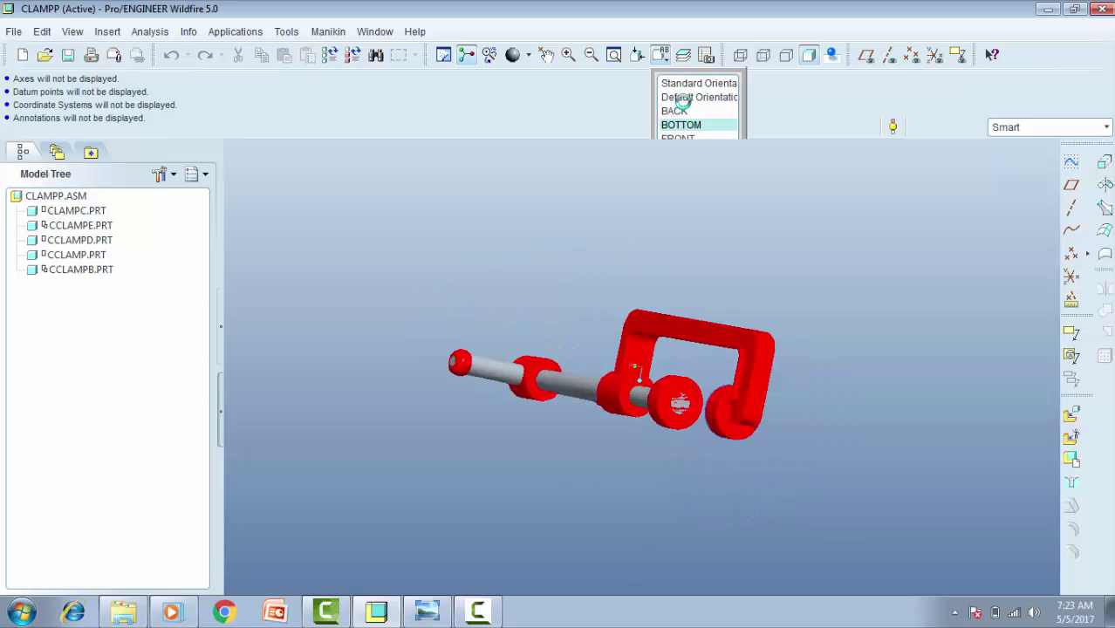
left_click(684, 99)
middle_click_drag(683, 101, 470, 197)
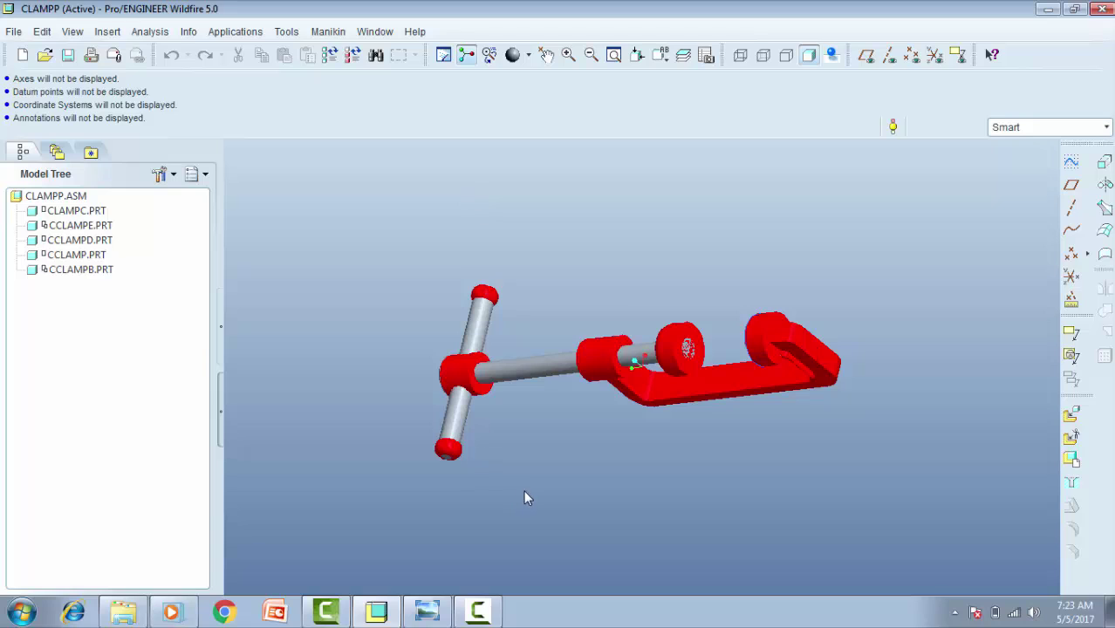
left_click(476, 615)
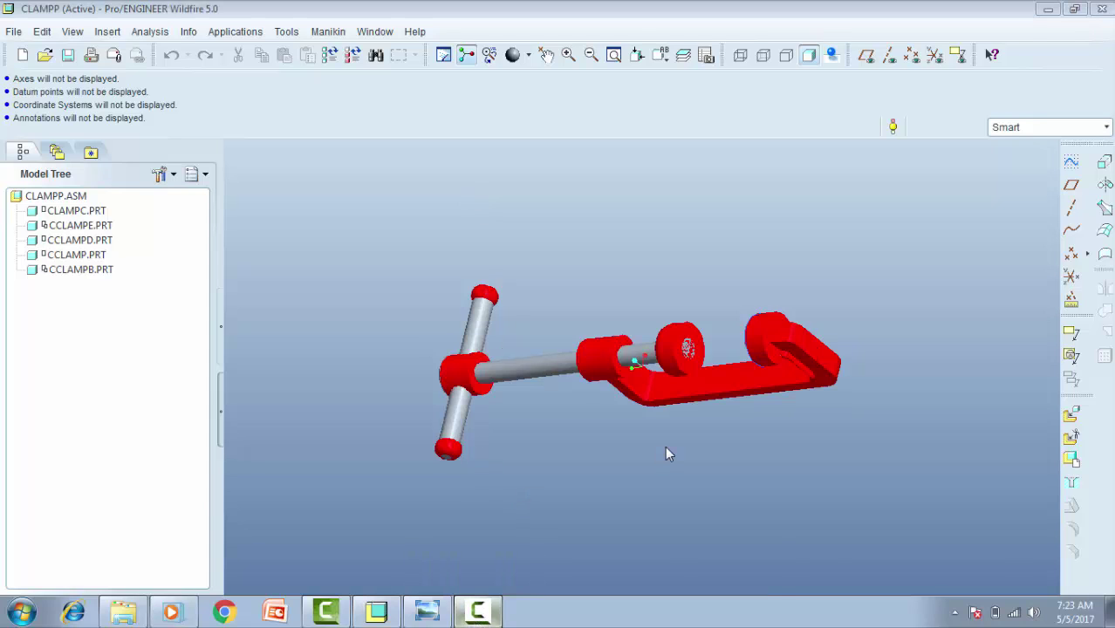